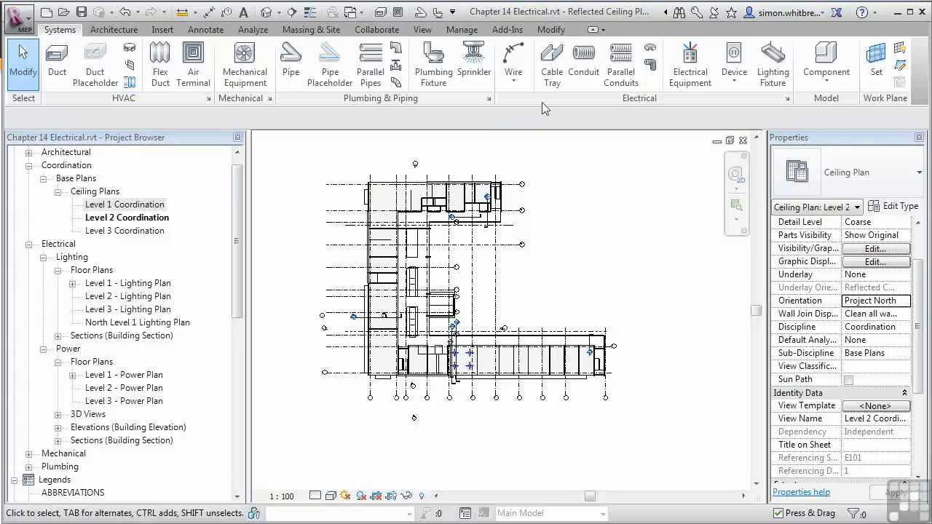
Set the circuit naming labels in the general electrical settings to R for phase A, W for phase B and B for phase C
{"action": "left_click", "coordinate": [787, 100]}
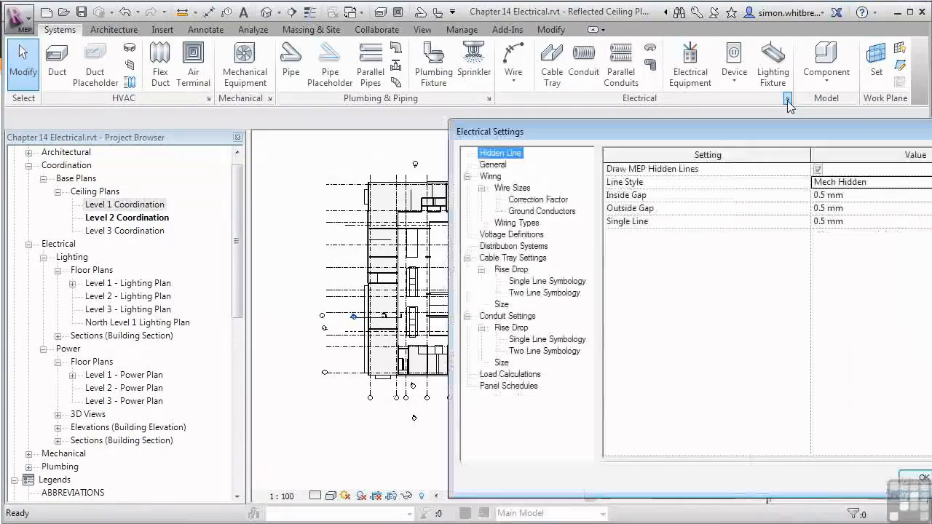
{"action": "left_click_drag", "start_coordinate": [780, 131], "coordinate": [480, 92]}
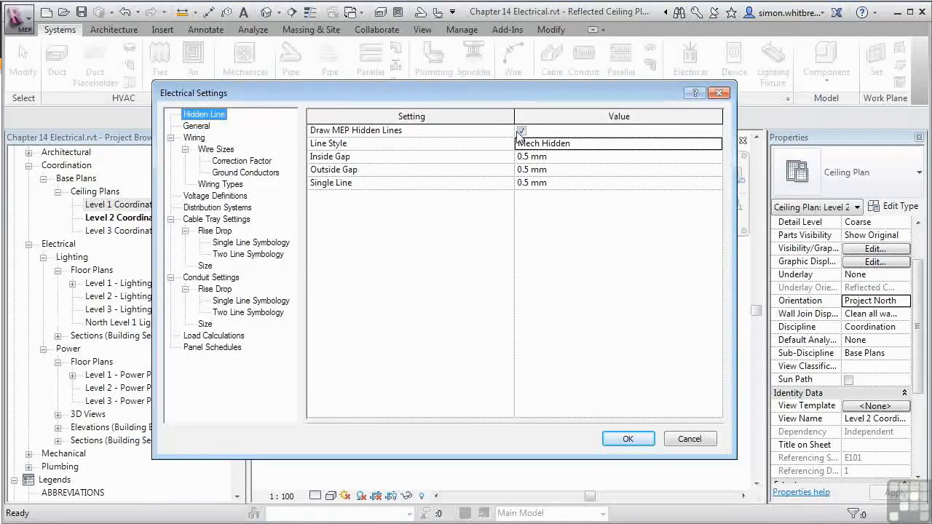
{"action": "left_click", "coordinate": [195, 127]}
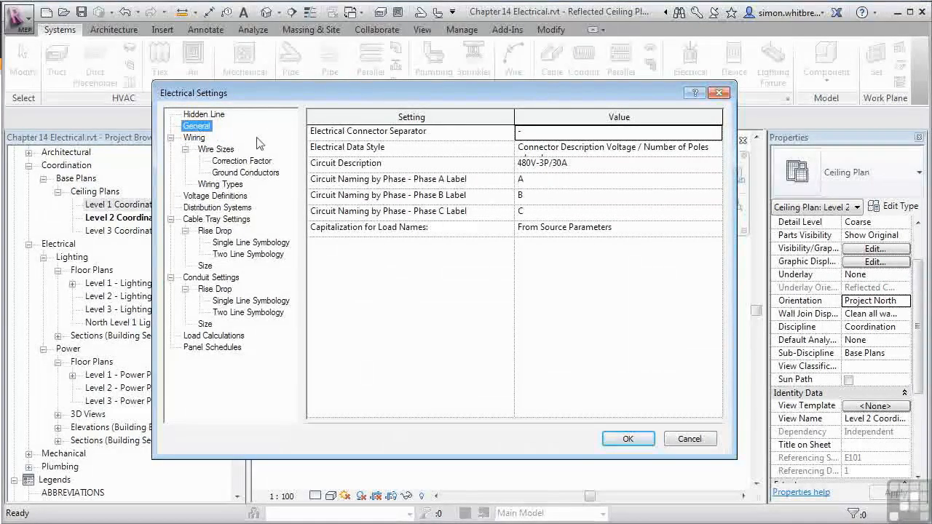
{"action": "left_click", "coordinate": [567, 183]}
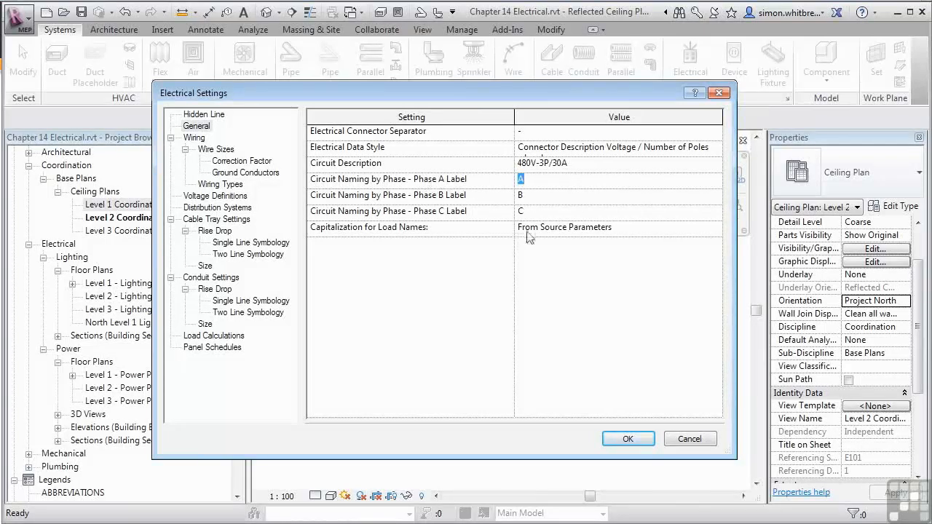
{"action": "left_click", "coordinate": [536, 195]}
{"action": "type", "text": "W"}
{"action": "left_click", "coordinate": [539, 211]}
{"action": "left_click", "coordinate": [537, 148]}
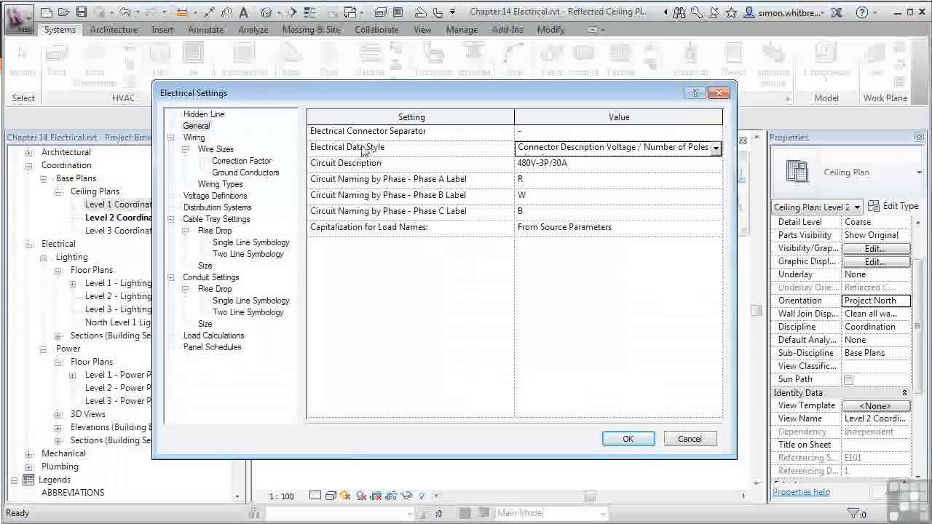
{"action": "left_click", "coordinate": [626, 439]}
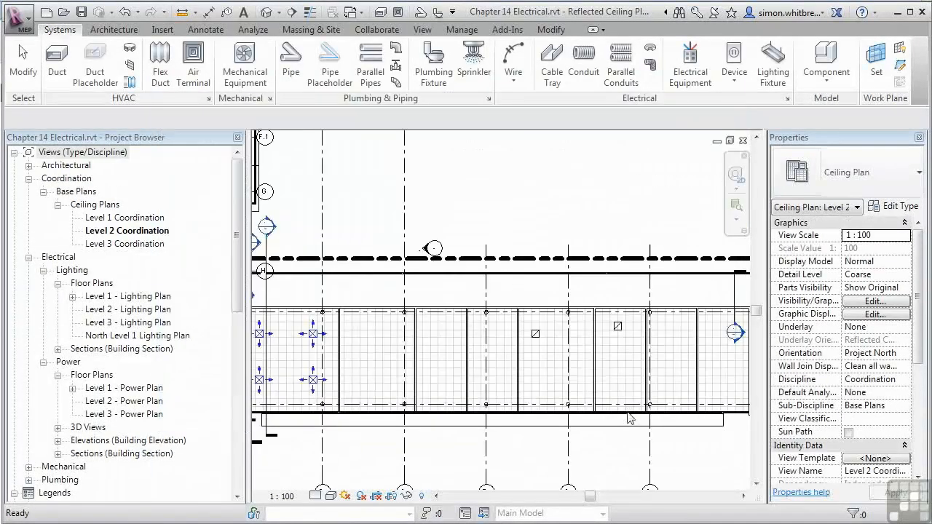
Inspect the electrical data of the recessed lighting fixture in the Level 2 ceiling plan, using an enlarged Properties palette
{"action": "left_click", "coordinate": [536, 337]}
{"action": "left_click_drag", "start_coordinate": [801, 137], "coordinate": [313, 150]}
{"action": "left_click_drag", "start_coordinate": [492, 352], "coordinate": [875, 356]}
{"action": "left_click_drag", "start_coordinate": [862, 256], "coordinate": [868, 318]}
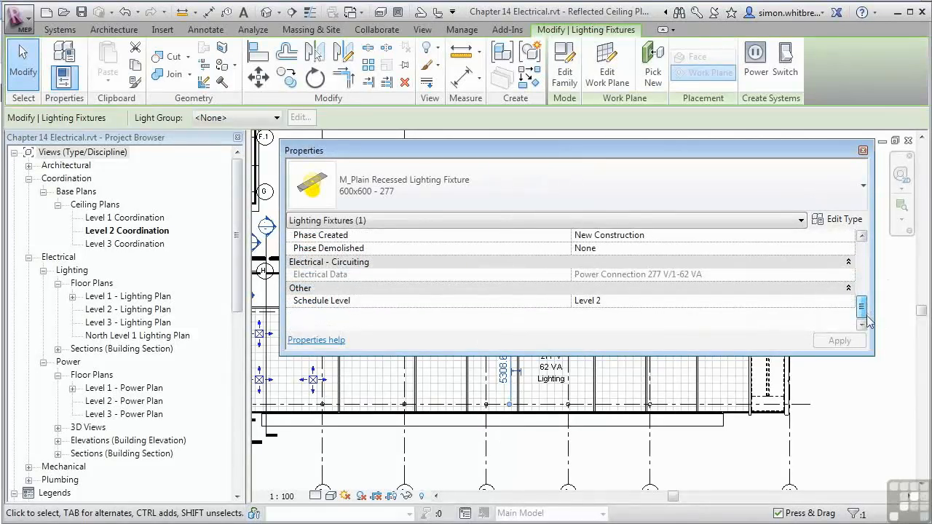
{"action": "left_click_drag", "start_coordinate": [864, 264], "coordinate": [866, 318]}
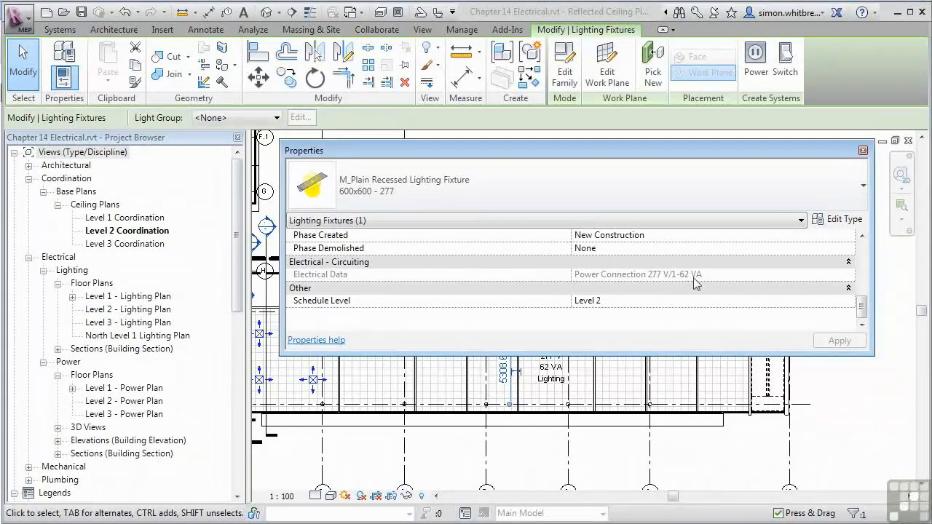
{"action": "left_click", "coordinate": [811, 394]}
Review the available options for Electrical Data Style and Capitalization for Load Names in the general electrical settings
{"action": "left_click", "coordinate": [787, 102]}
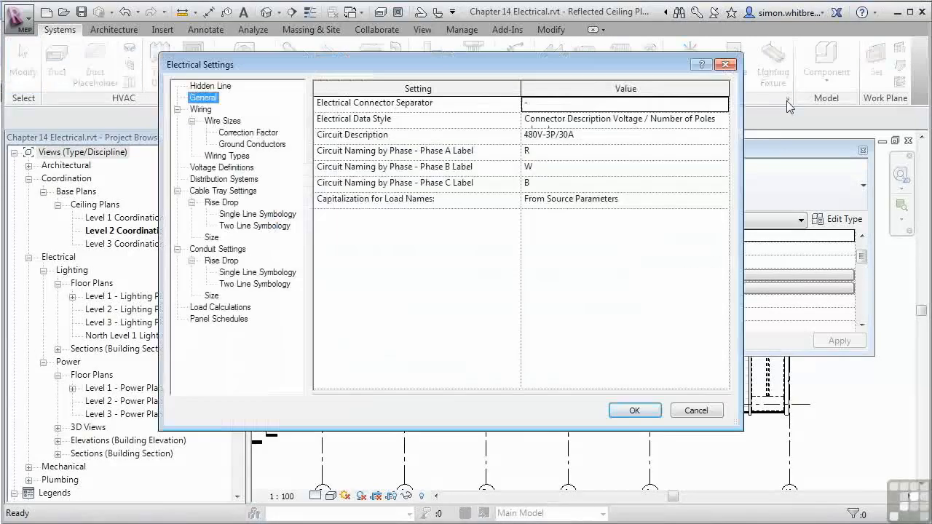
{"action": "left_click", "coordinate": [724, 118]}
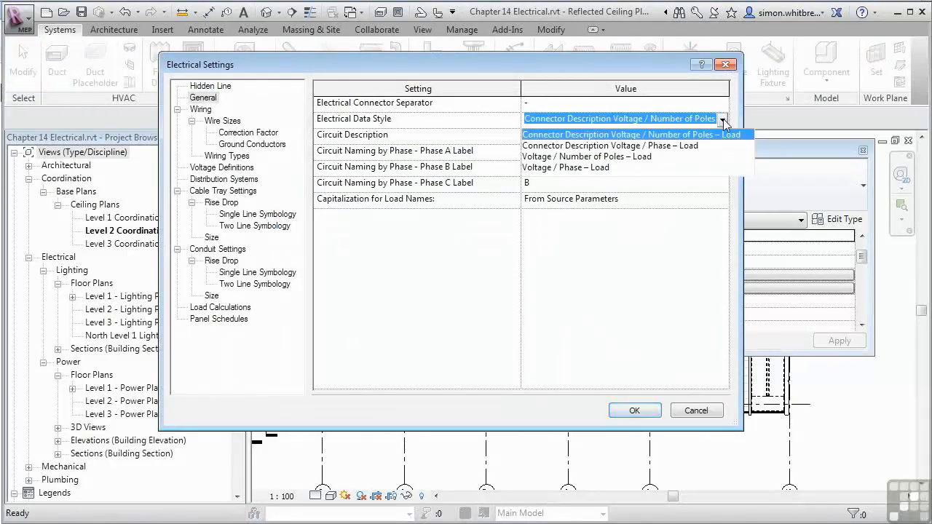
{"action": "left_click", "coordinate": [710, 135]}
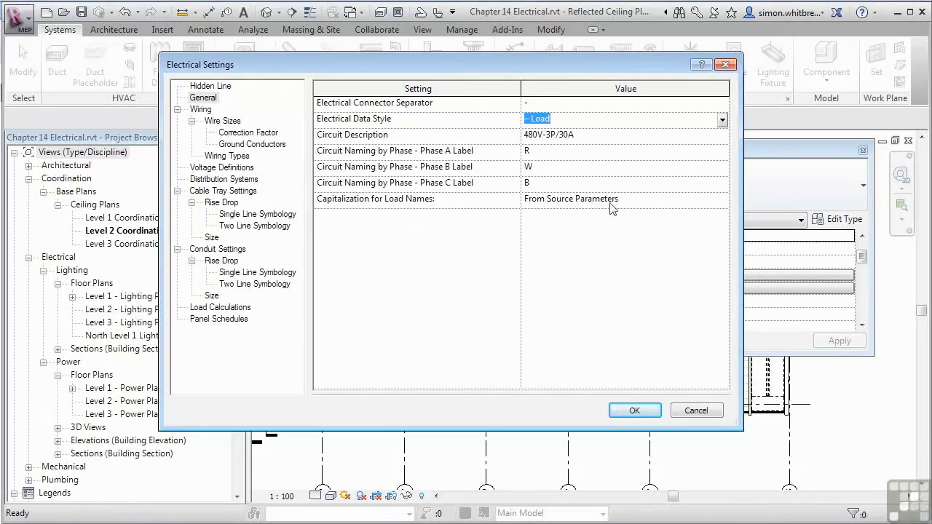
{"action": "left_click", "coordinate": [722, 200]}
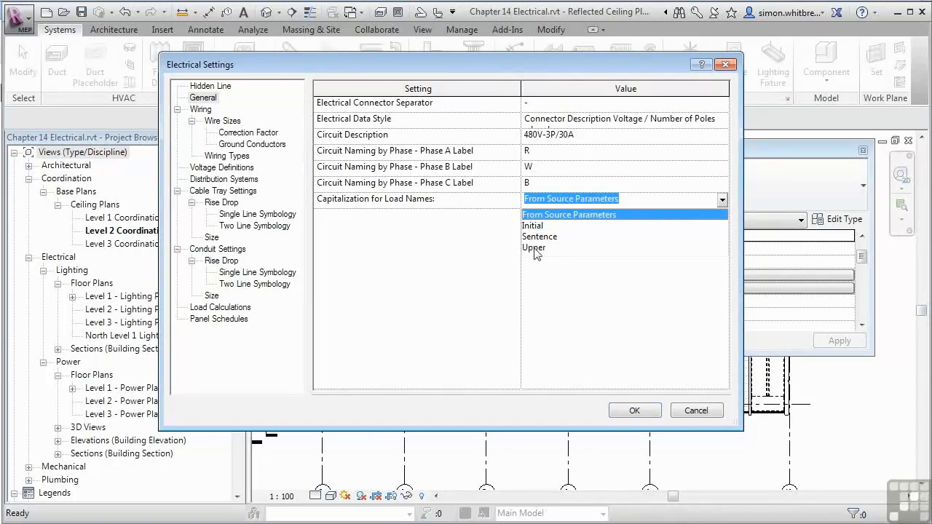
{"action": "left_click", "coordinate": [544, 293]}
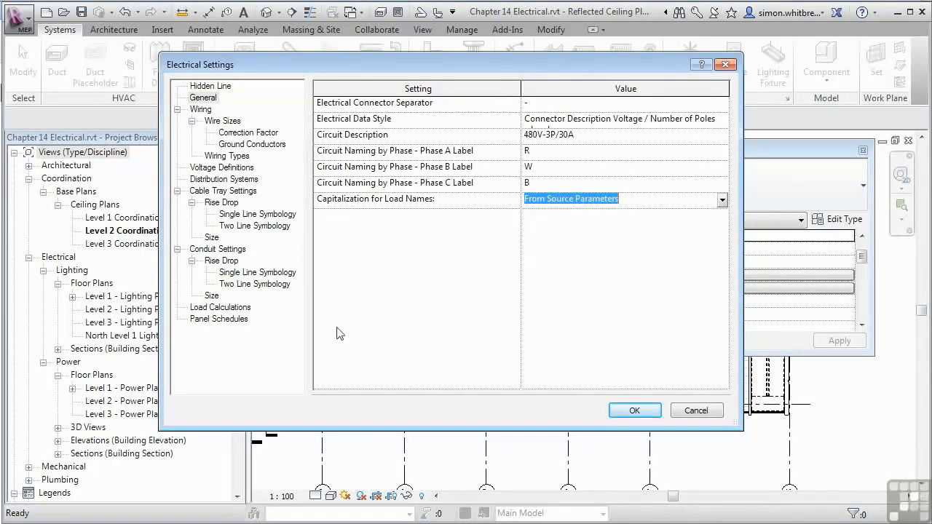
Review the wiring settings, including wire sizes, correction factors, ground conductors and wiring types, plus the voltage definitions and distribution systems
{"action": "left_click", "coordinate": [201, 110]}
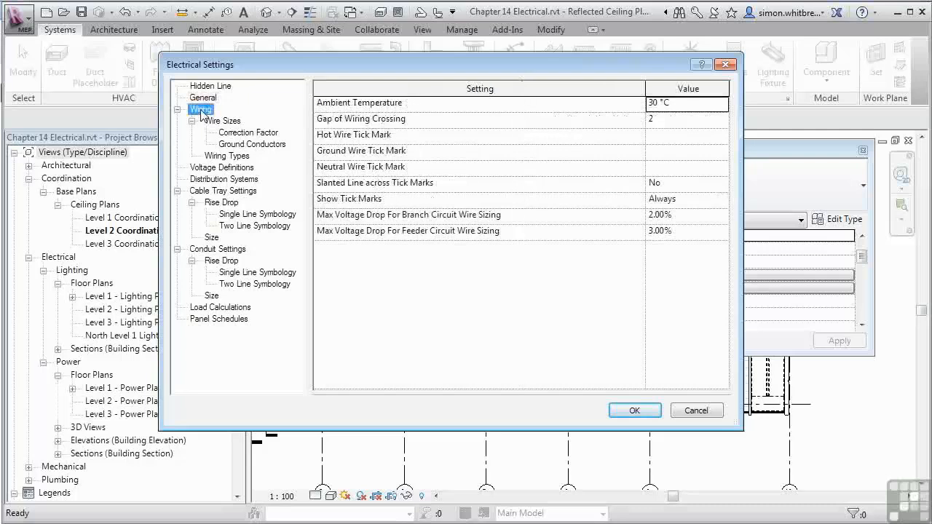
{"action": "left_click", "coordinate": [217, 122]}
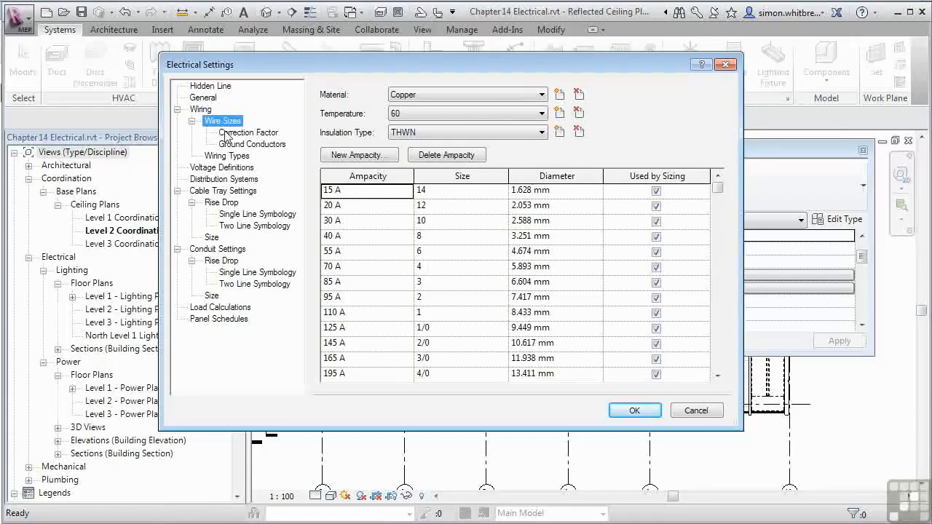
{"action": "left_click", "coordinate": [228, 138]}
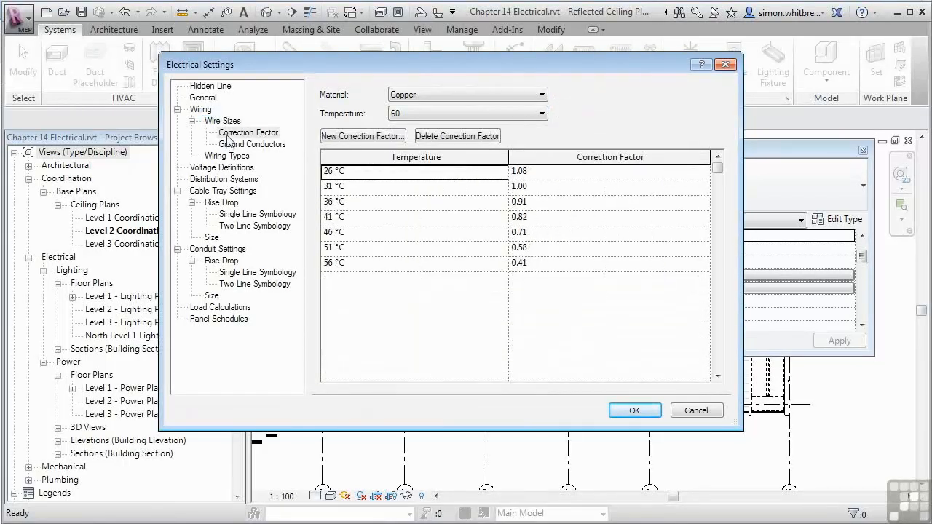
{"action": "left_click", "coordinate": [233, 145]}
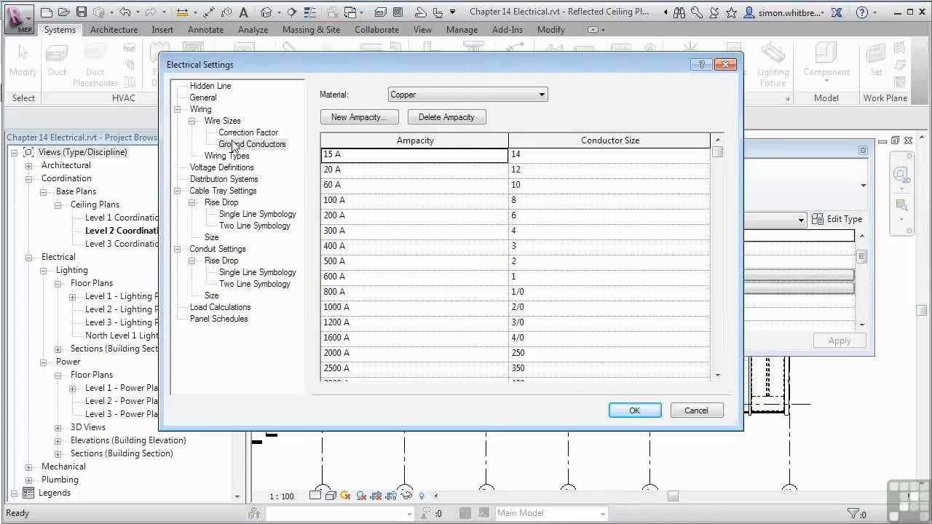
{"action": "left_click", "coordinate": [236, 158]}
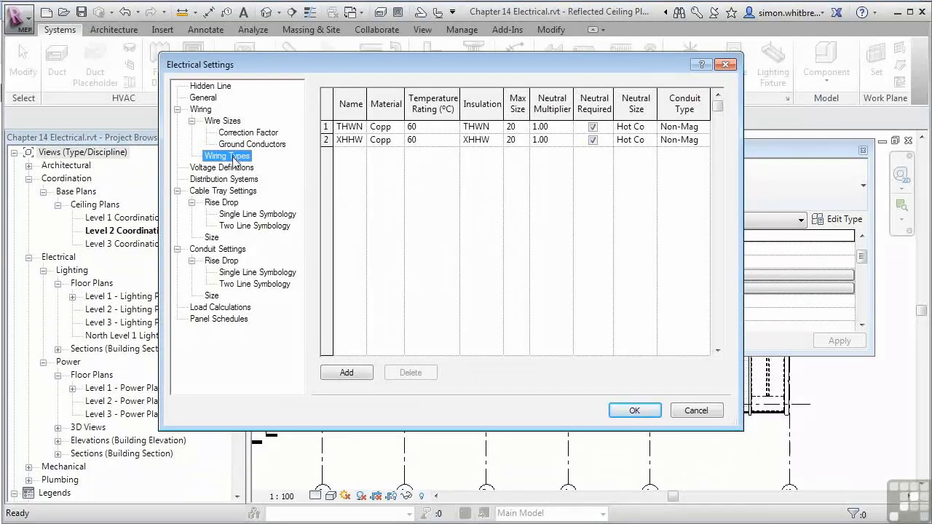
{"action": "left_click", "coordinate": [229, 169]}
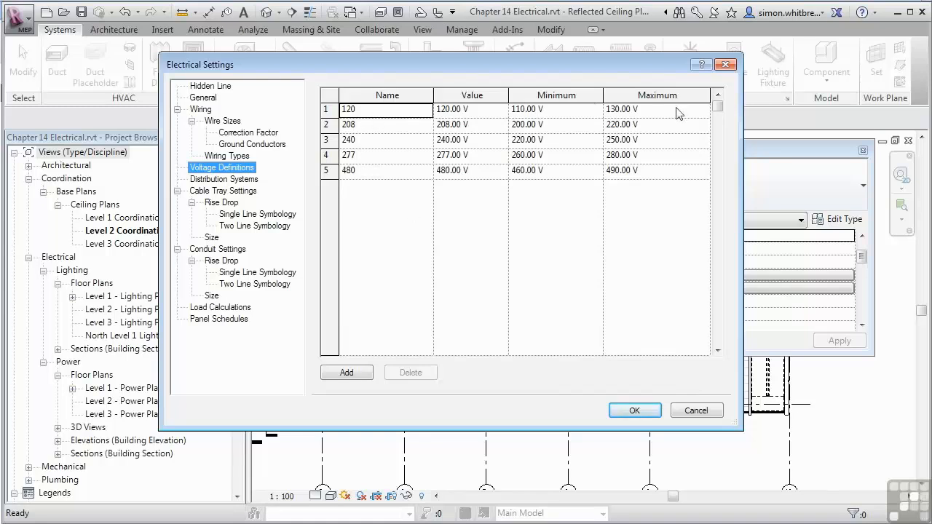
{"action": "left_click", "coordinate": [233, 180]}
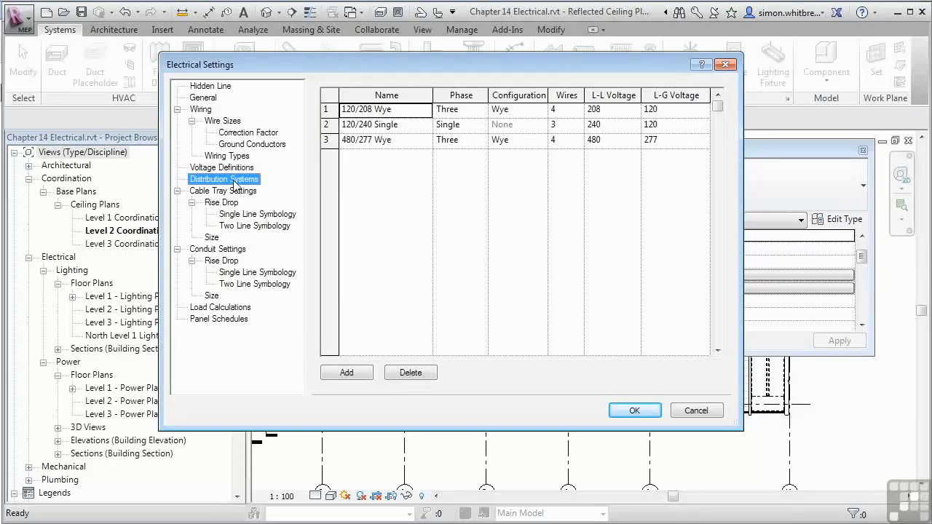
Examine the cable tray settings, including the rise/drop annotation size, single and two line symbology, and size list
{"action": "left_click", "coordinate": [234, 193]}
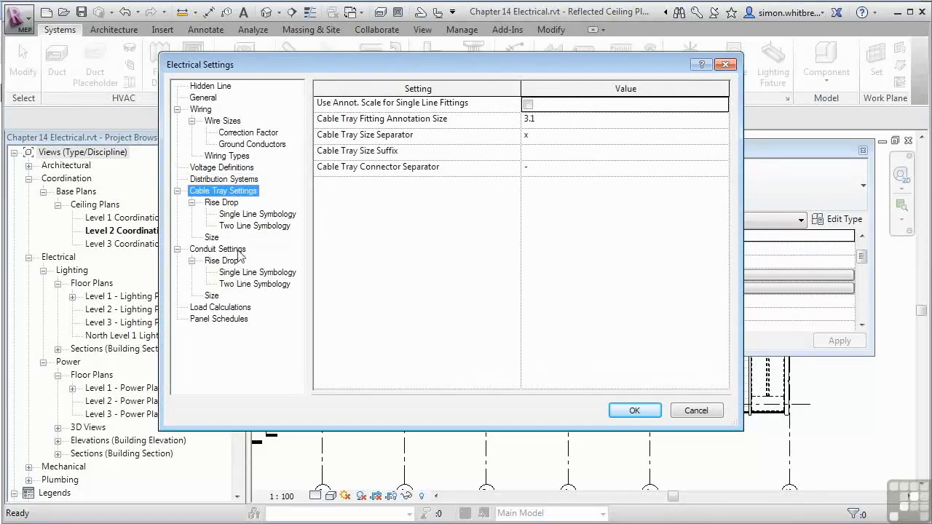
{"action": "left_click", "coordinate": [225, 205]}
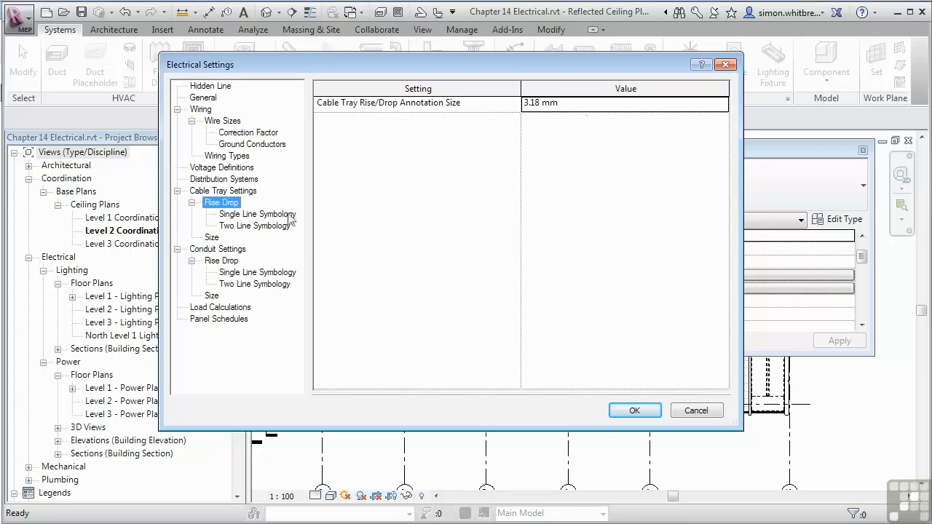
{"action": "left_click", "coordinate": [228, 215]}
{"action": "left_click", "coordinate": [233, 226]}
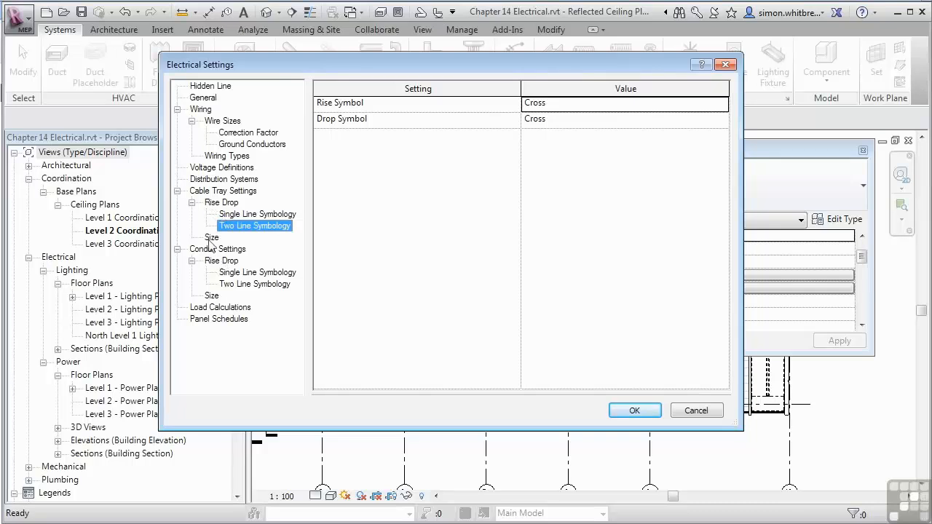
{"action": "left_click", "coordinate": [211, 238]}
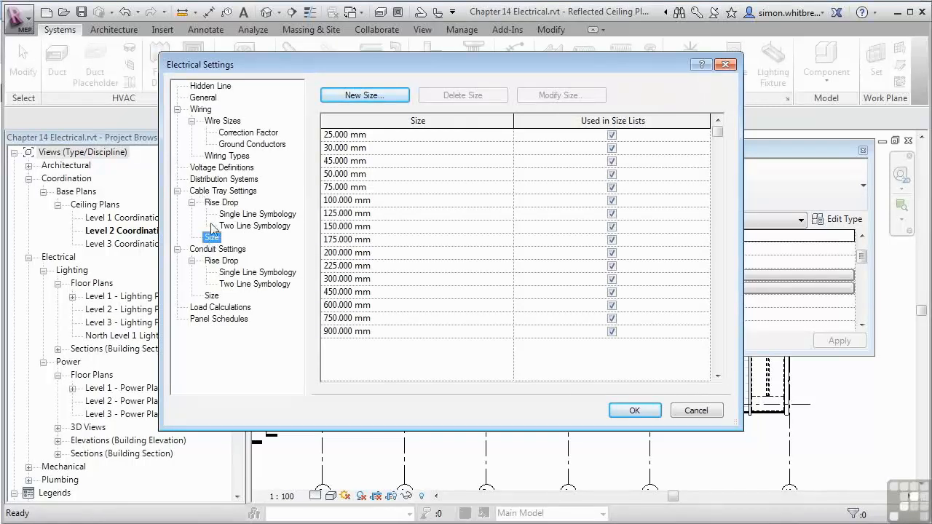
Examine the conduit rise/drop settings and browse the symbols available for the two line drop symbol without changing it
{"action": "left_click", "coordinate": [216, 249]}
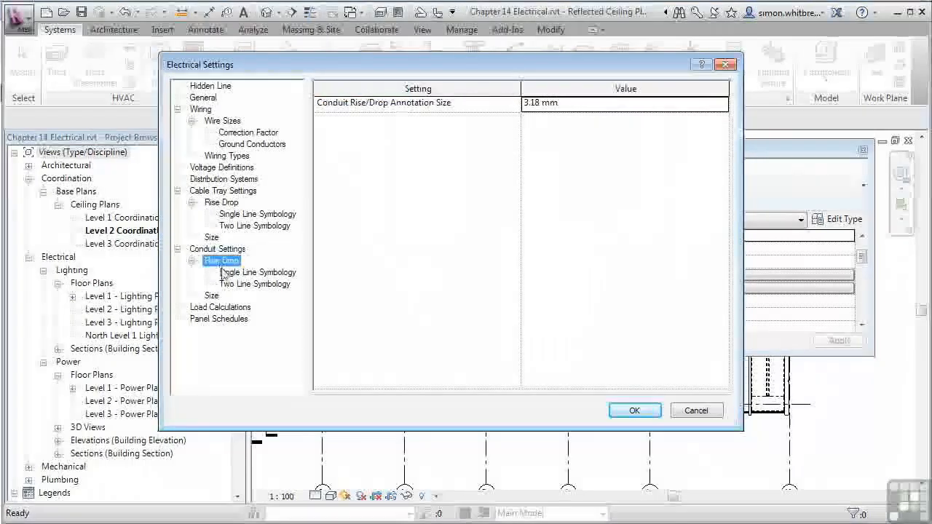
{"action": "left_click", "coordinate": [232, 272]}
{"action": "left_click", "coordinate": [239, 285]}
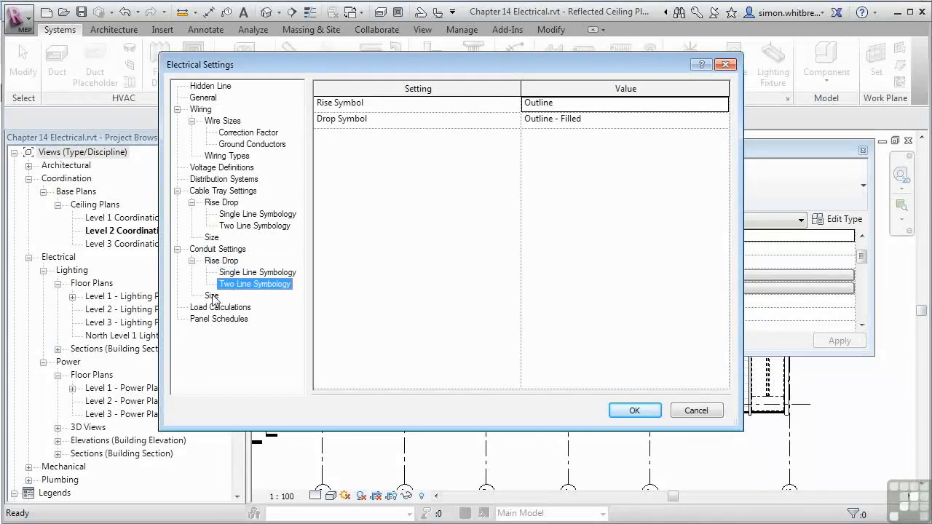
{"action": "left_click", "coordinate": [723, 122]}
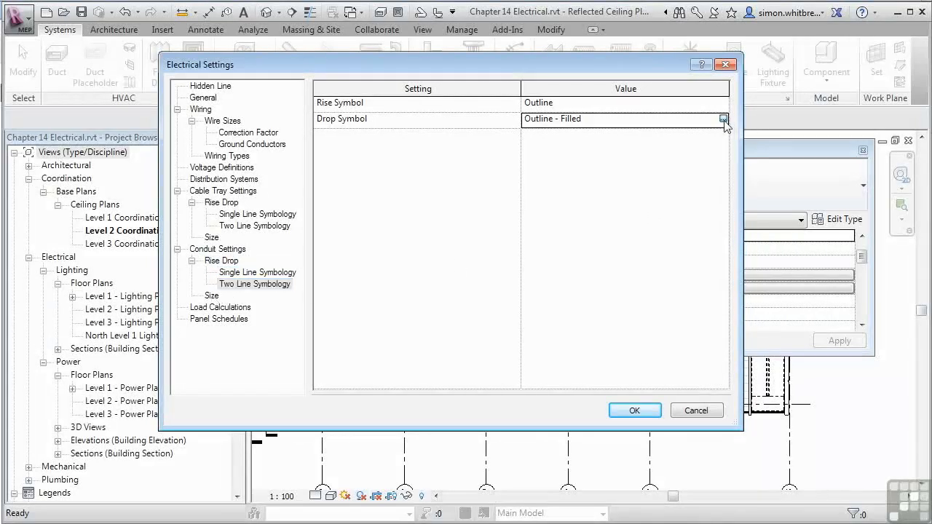
{"action": "left_click", "coordinate": [724, 121]}
{"action": "scroll", "coordinate": [519, 227], "scroll_direction": "down", "scroll_amount": 1}
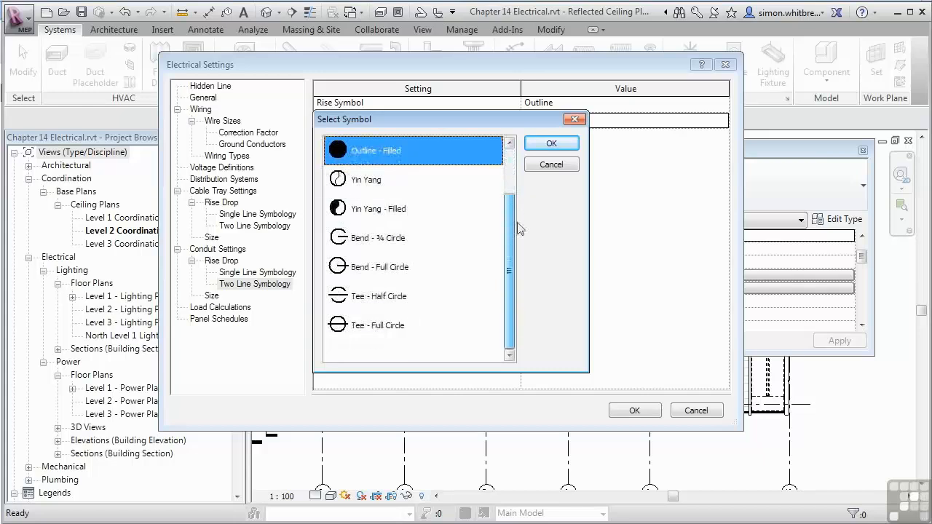
{"action": "scroll", "coordinate": [520, 271], "scroll_direction": "up", "scroll_amount": 1}
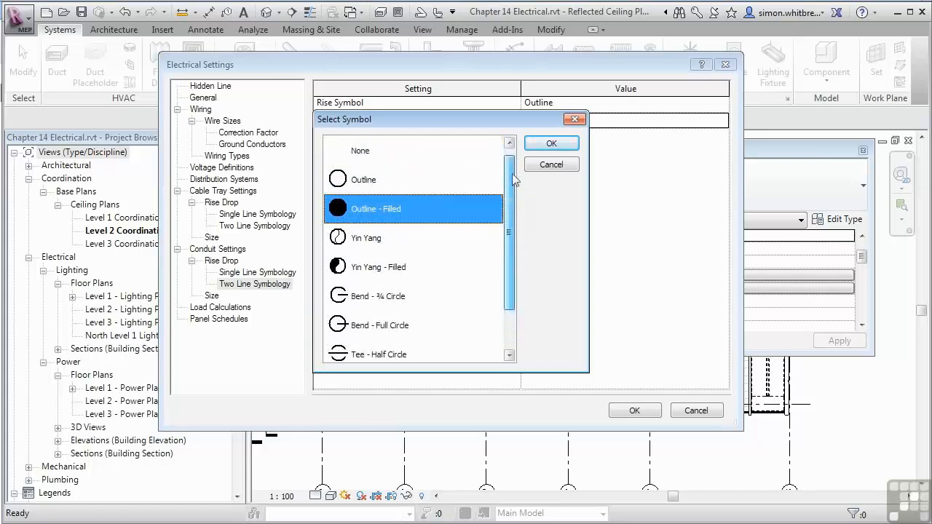
{"action": "left_click", "coordinate": [551, 164]}
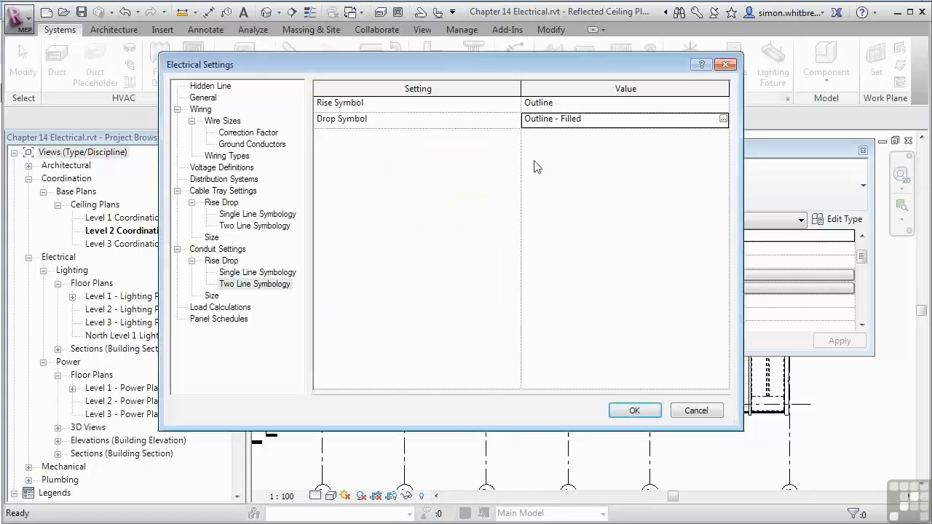
Open the load classifications from the load calculation settings and examine the Cooling, HVAC, Lighting Controls and Socket types
{"action": "left_click", "coordinate": [196, 310]}
{"action": "left_click", "coordinate": [369, 95]}
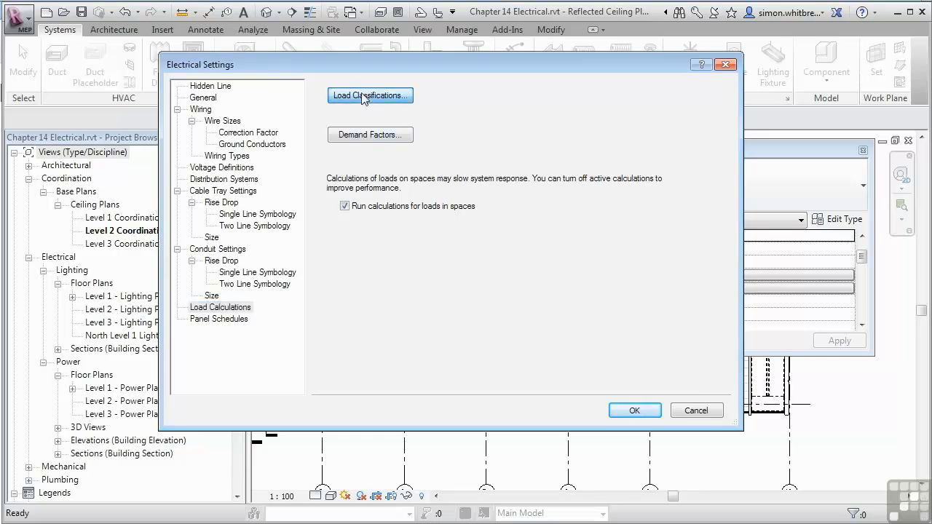
{"action": "left_click", "coordinate": [295, 184]}
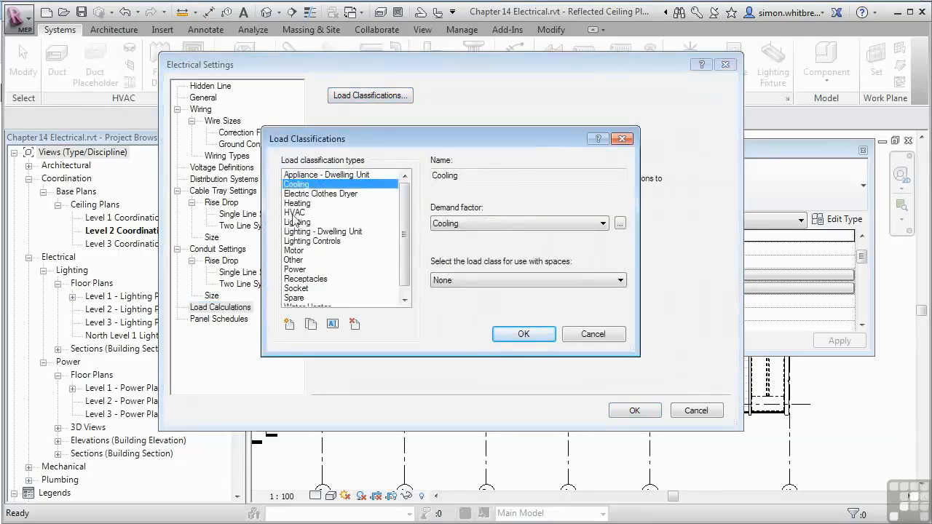
{"action": "left_click", "coordinate": [294, 213]}
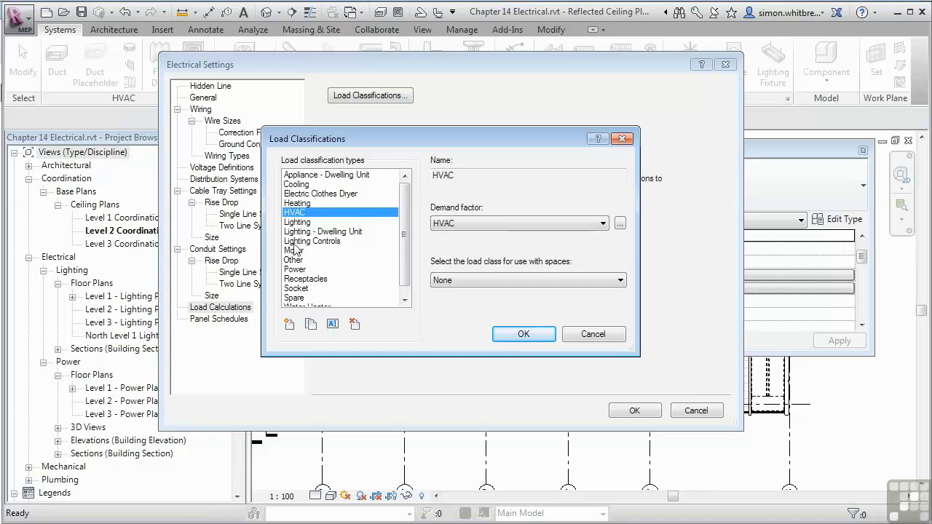
{"action": "left_click", "coordinate": [297, 242]}
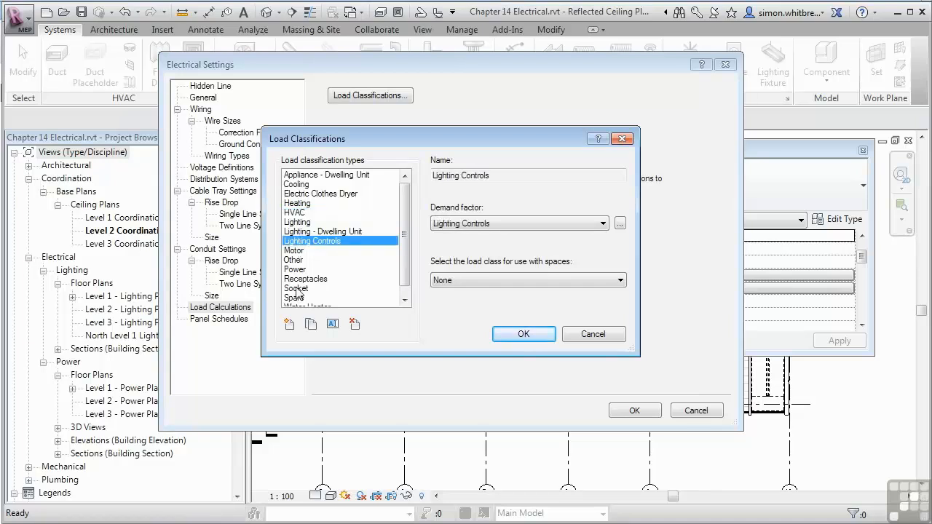
{"action": "left_click", "coordinate": [297, 289]}
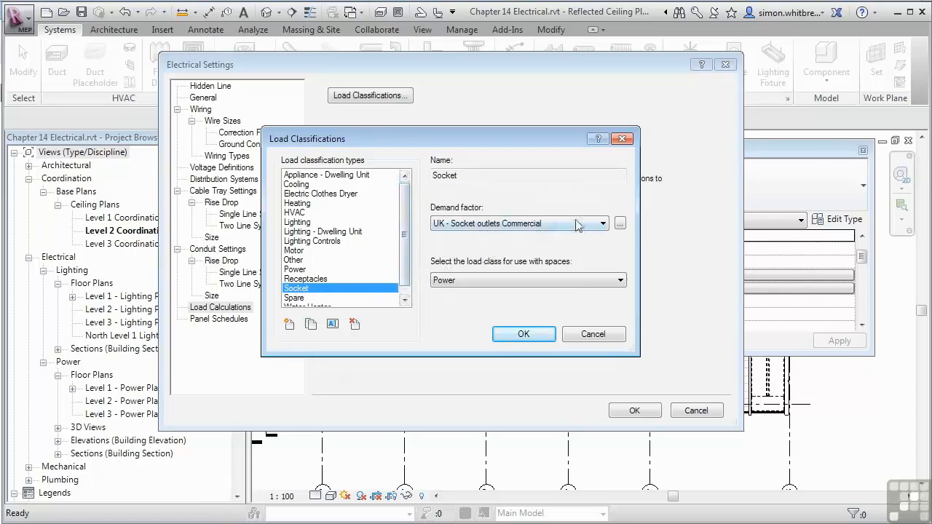
Review the demand factor choices for the Socket load classification and examine the UK - Socket outlets Commercial definition, keeping it unchanged
{"action": "left_click", "coordinate": [602, 225]}
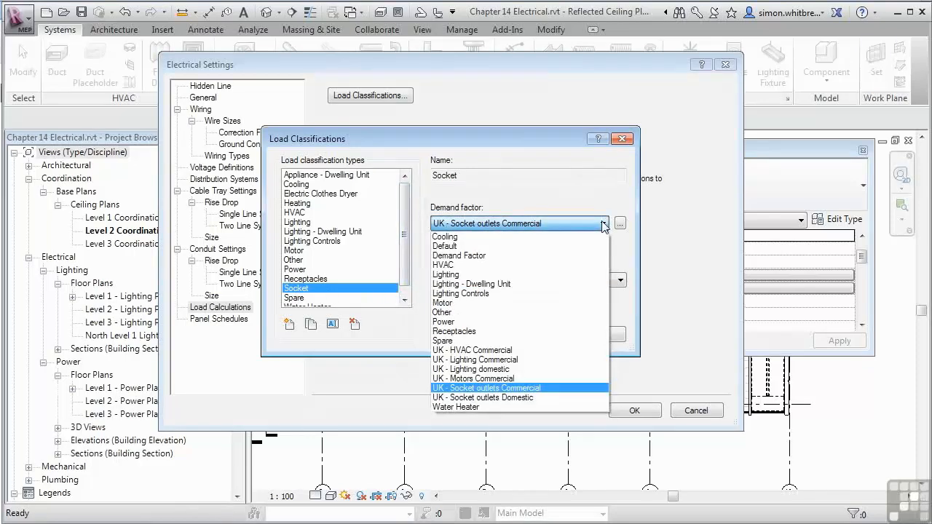
{"action": "left_click", "coordinate": [602, 225]}
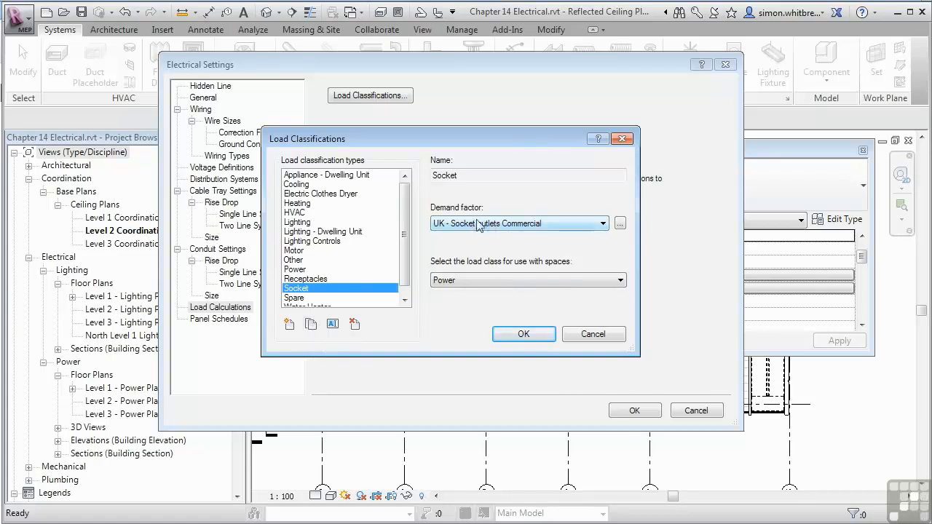
{"action": "left_click", "coordinate": [620, 224]}
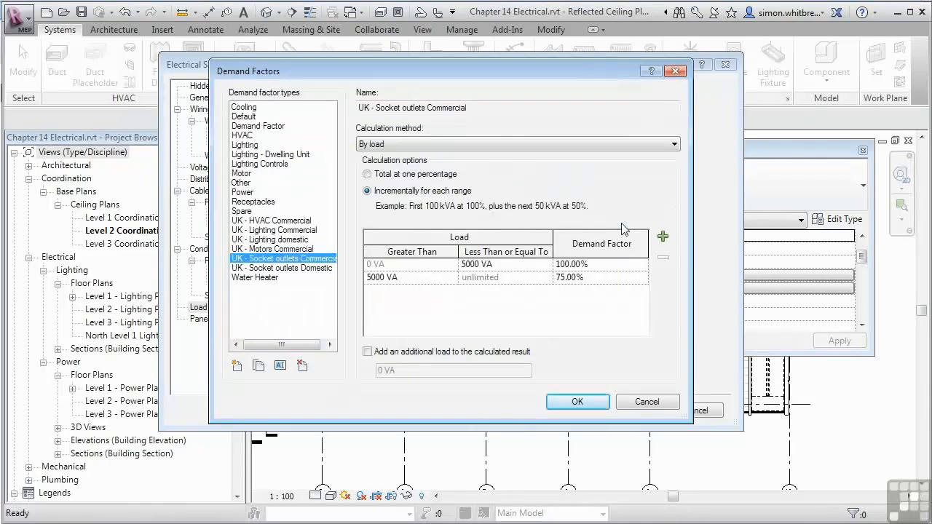
{"action": "left_click", "coordinate": [577, 404]}
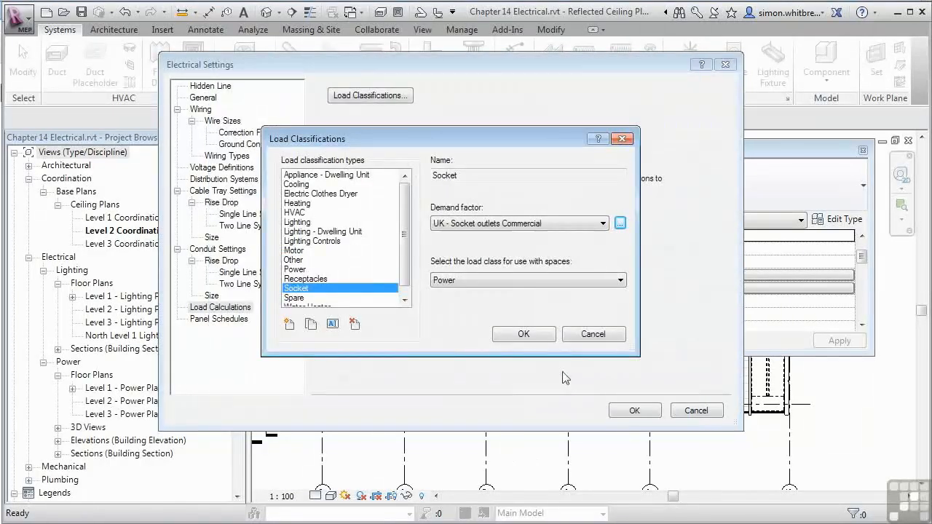
Check the Socket type's load class options for use with spaces, accept the load classifications, and open the panel schedule settings
{"action": "left_click", "coordinate": [572, 281]}
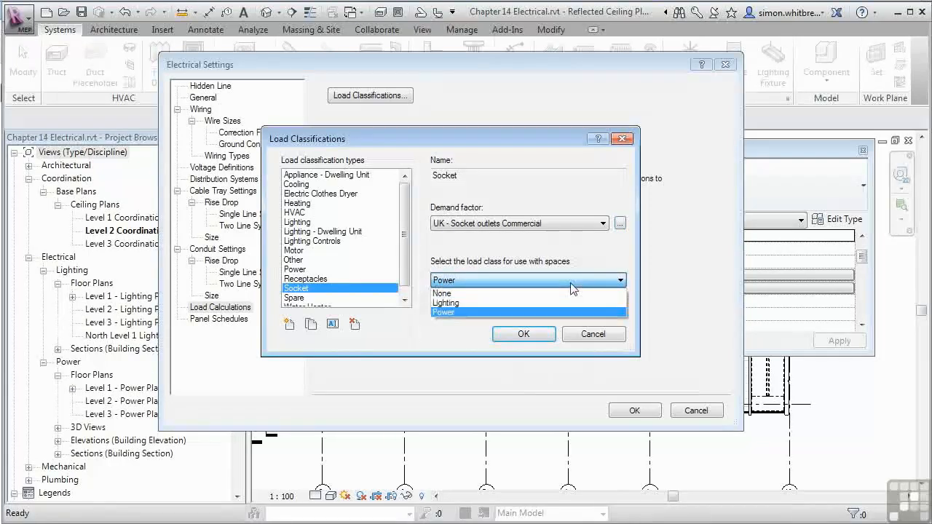
{"action": "left_click", "coordinate": [572, 282]}
{"action": "left_click", "coordinate": [508, 337]}
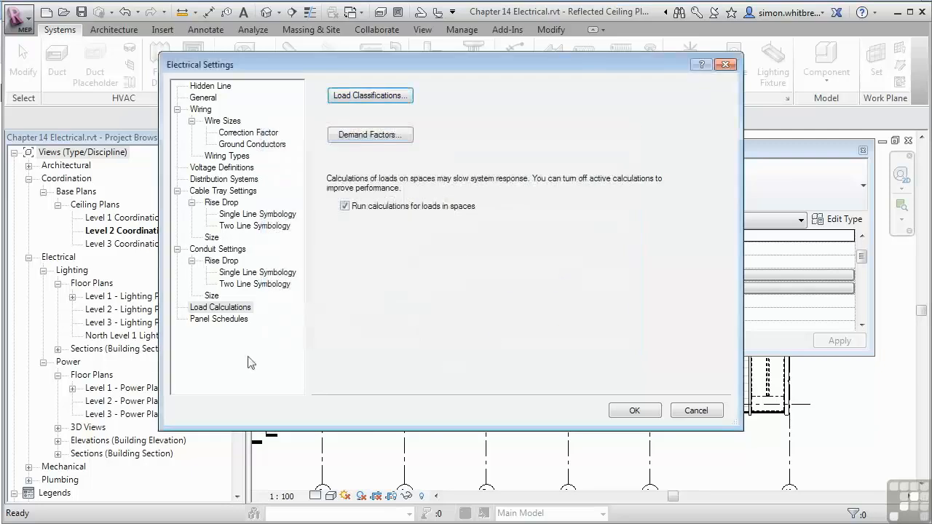
{"action": "left_click", "coordinate": [220, 321]}
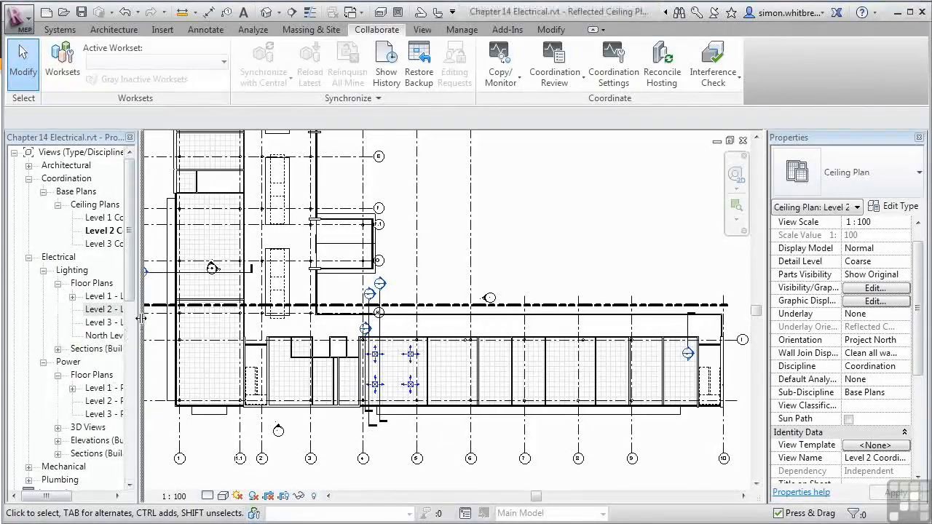
Copy/Monitor the linked architecture model by batch copying its fixtures with the current type mapping settings, and finish the session
{"action": "left_click_drag", "start_coordinate": [142, 321], "coordinate": [200, 321]}
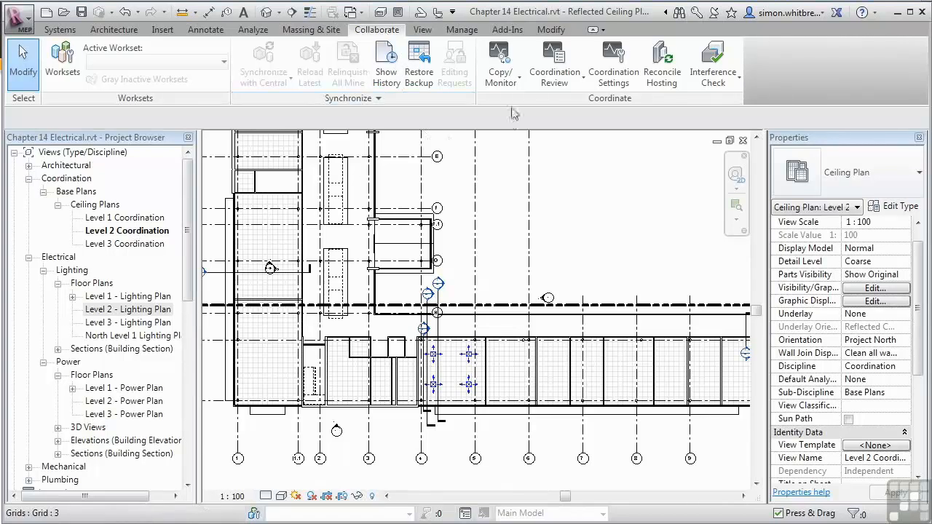
{"action": "left_click", "coordinate": [503, 79]}
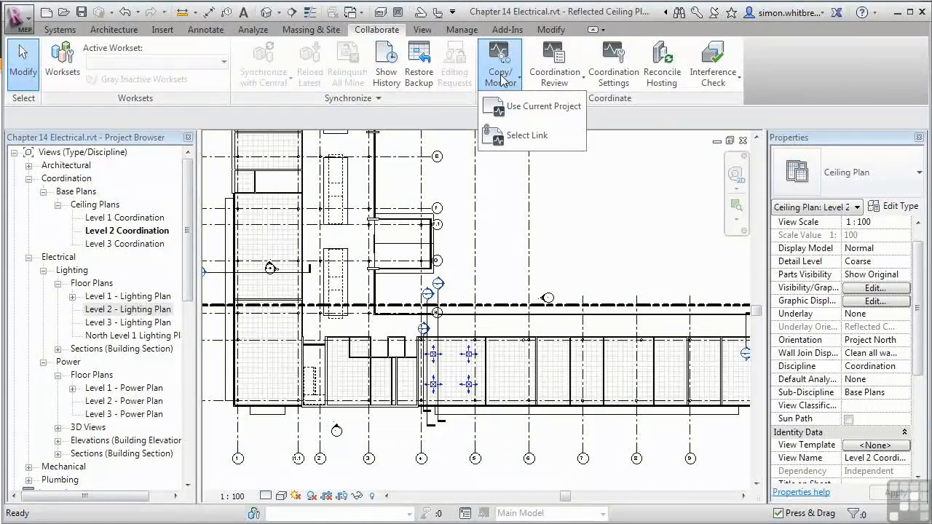
{"action": "left_click", "coordinate": [518, 135]}
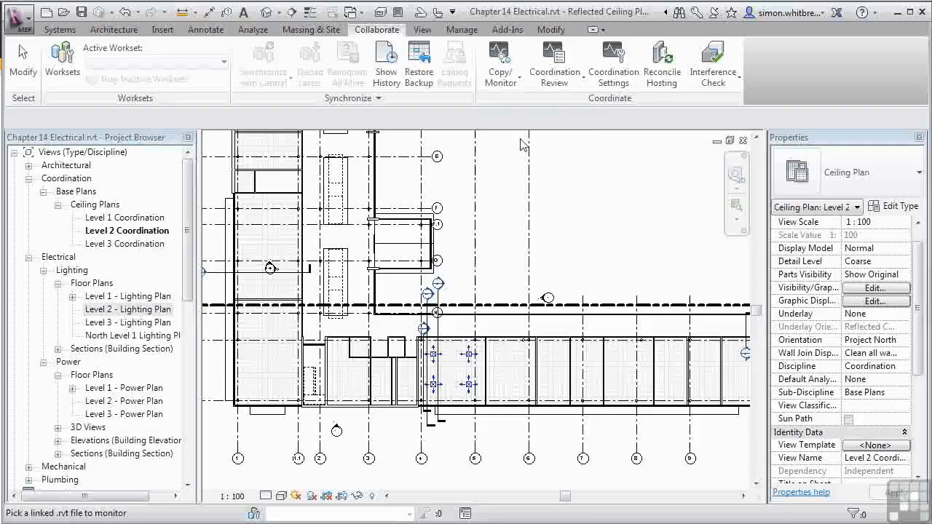
{"action": "left_click", "coordinate": [504, 345]}
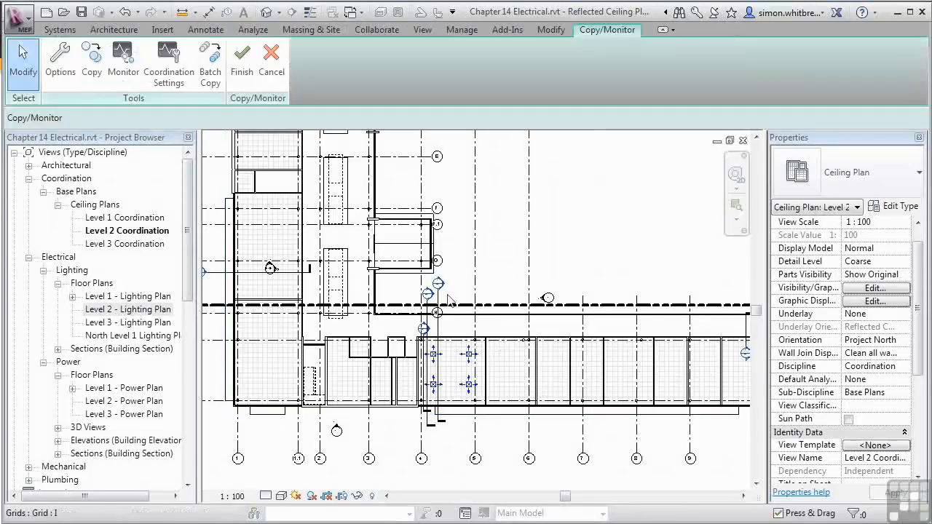
{"action": "left_click", "coordinate": [210, 73]}
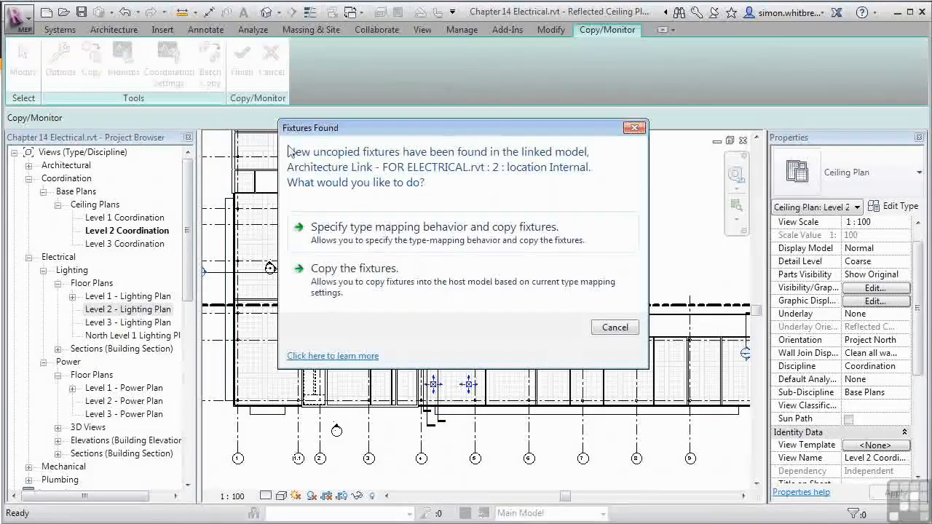
{"action": "left_click_drag", "start_coordinate": [507, 128], "coordinate": [507, 145]}
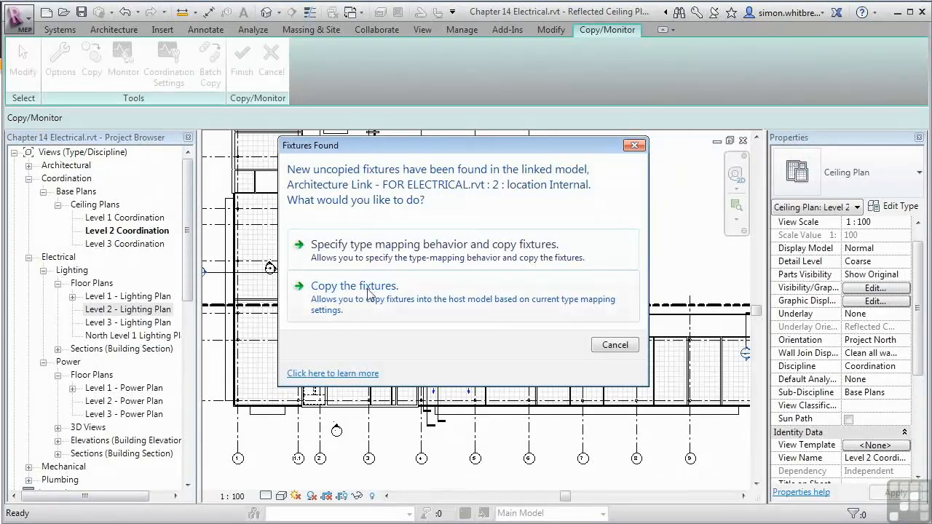
{"action": "left_click", "coordinate": [412, 302]}
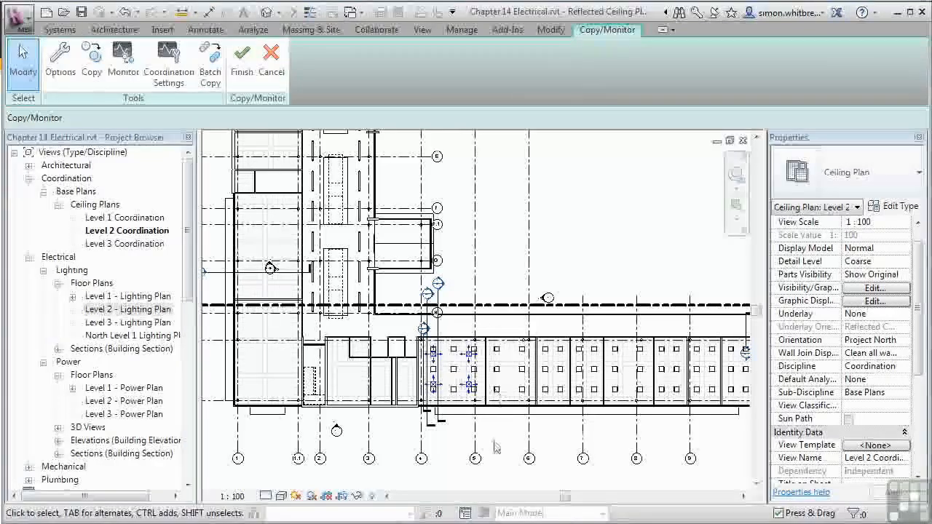
{"action": "middle_click_drag", "start_coordinate": [505, 444], "coordinate": [474, 391]}
{"action": "scroll", "coordinate": [472, 389], "scroll_direction": "up", "scroll_amount": 4}
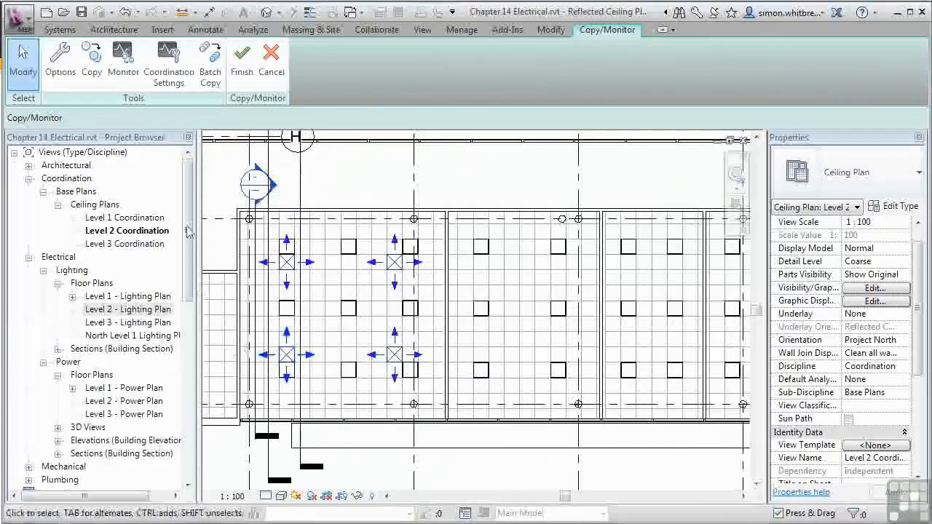
{"action": "left_click", "coordinate": [235, 75]}
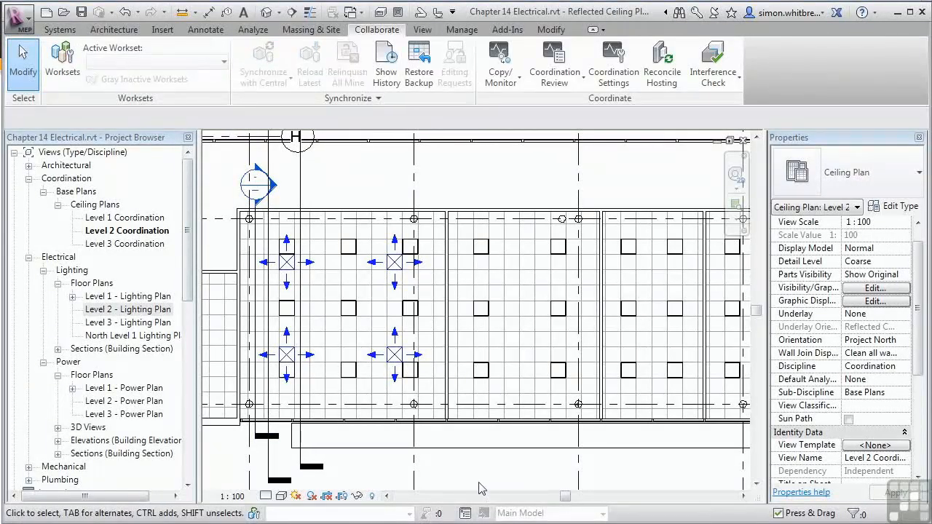
Inspect the properties of one of the copied ceiling lights and look over the other lights in the Level 2 ceiling plan
{"action": "left_click", "coordinate": [482, 378]}
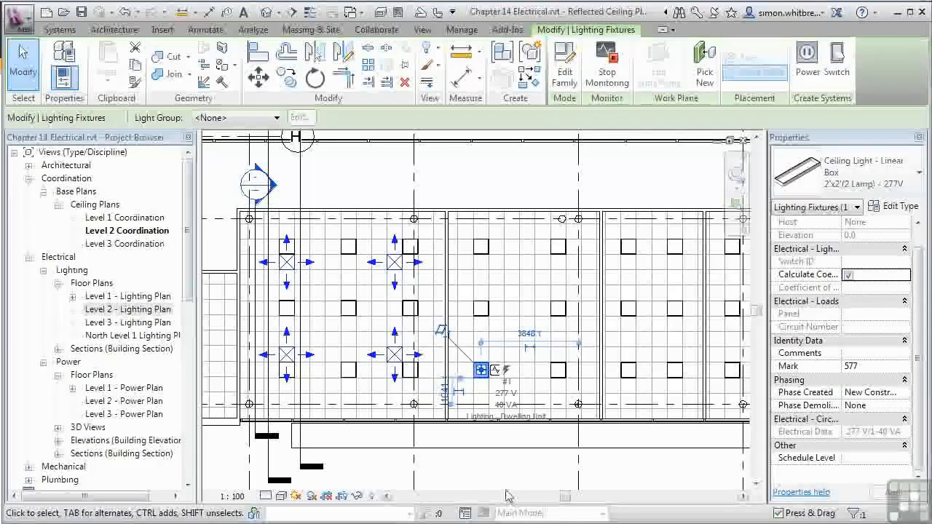
{"action": "key", "text": "Escape"}
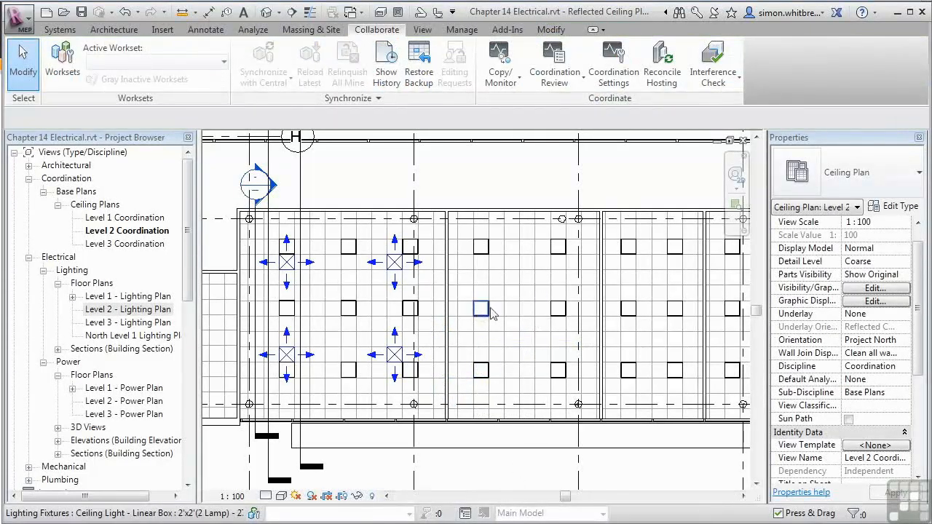
{"action": "scroll", "coordinate": [520, 318], "scroll_direction": "down", "scroll_amount": 2}
{"action": "scroll", "coordinate": [521, 318], "scroll_direction": "down", "scroll_amount": 2}
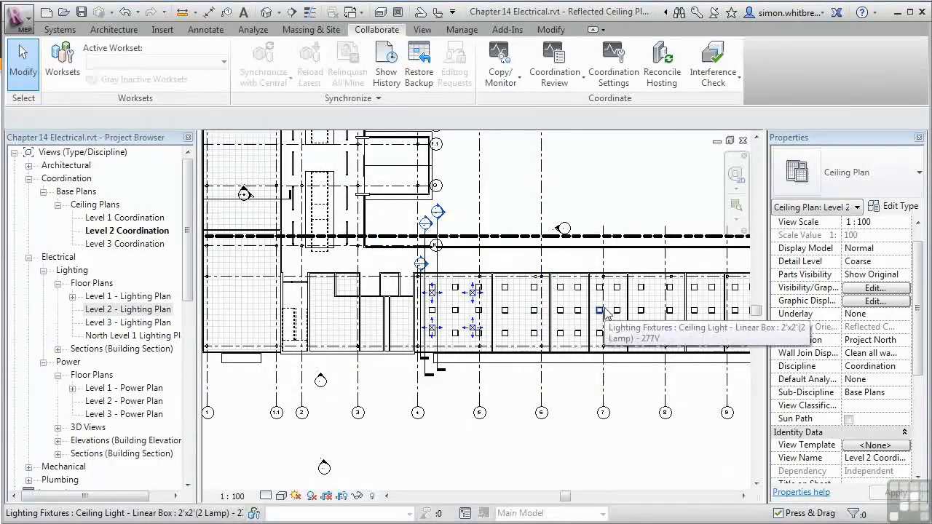
Start a lighting fixture for the empty room at the building's left end, using Ceiling Light - Linear Box type 2'x2'(2 Lamp) - 277V
{"action": "middle_click_drag", "start_coordinate": [277, 340], "coordinate": [468, 344]}
{"action": "scroll", "coordinate": [420, 308], "scroll_direction": "up", "scroll_amount": 5}
{"action": "middle_click_drag", "start_coordinate": [421, 305], "coordinate": [440, 351]}
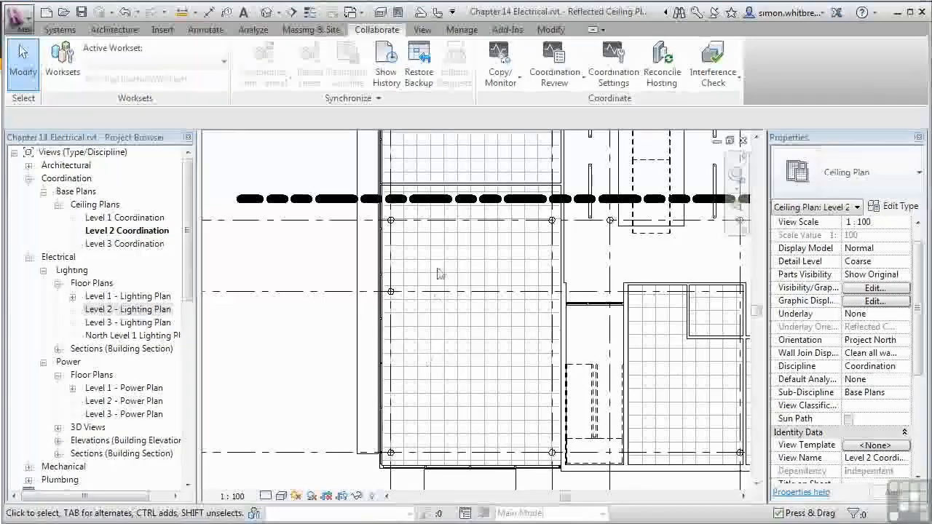
{"action": "left_click", "coordinate": [50, 30]}
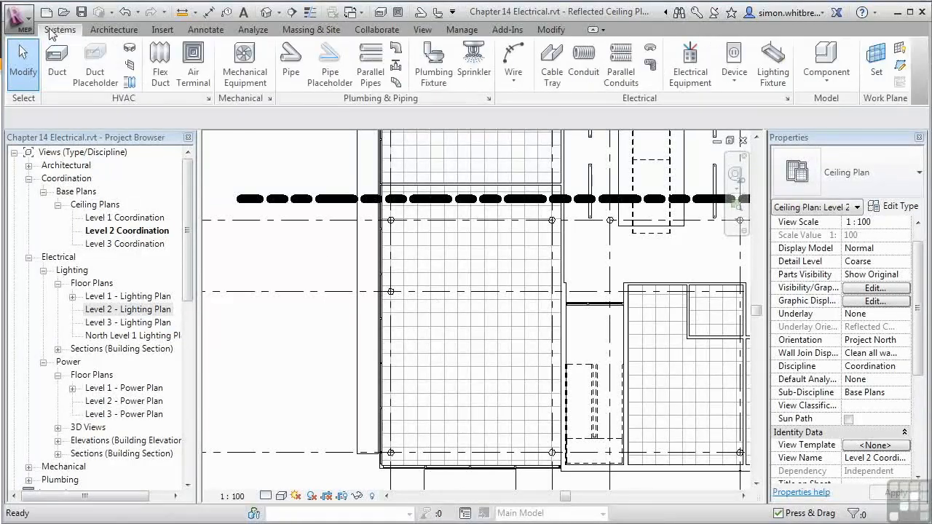
{"action": "left_click", "coordinate": [775, 73]}
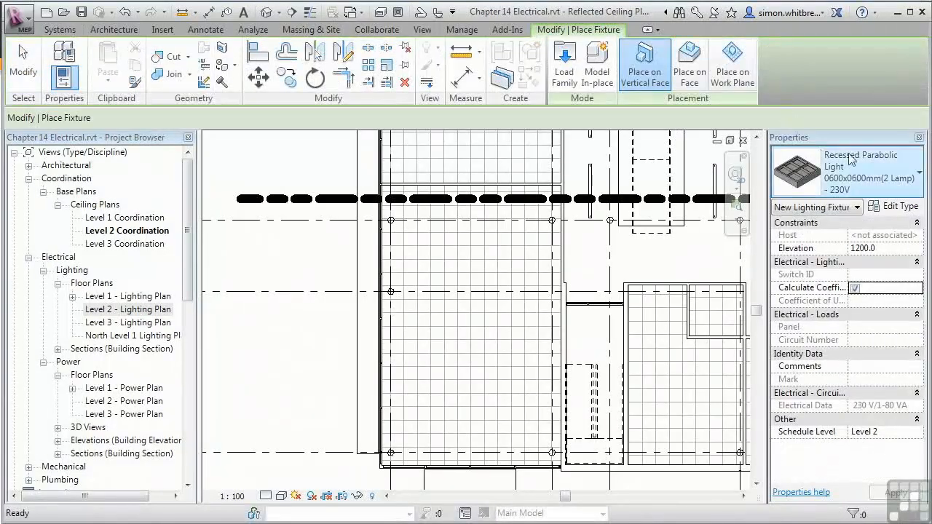
{"action": "left_click", "coordinate": [878, 177]}
{"action": "scroll", "coordinate": [718, 331], "scroll_direction": "up", "scroll_amount": 5}
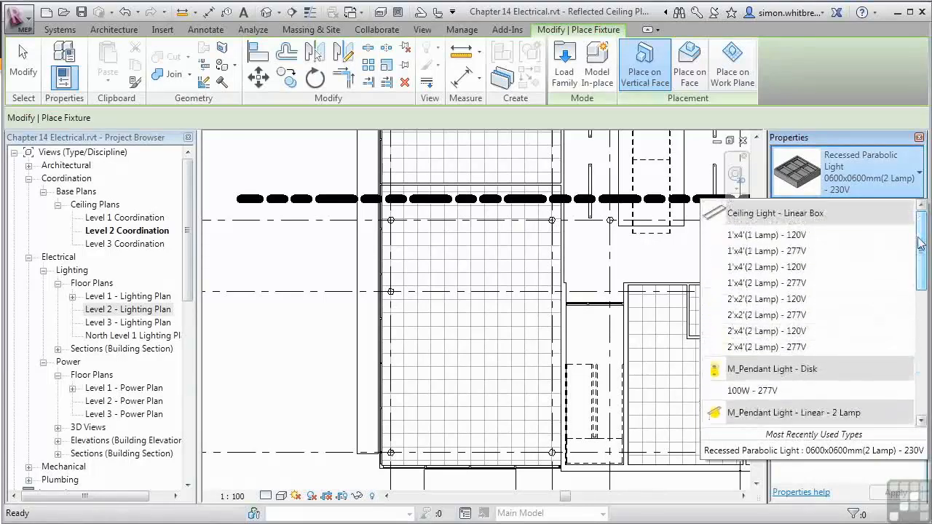
{"action": "left_click", "coordinate": [765, 316]}
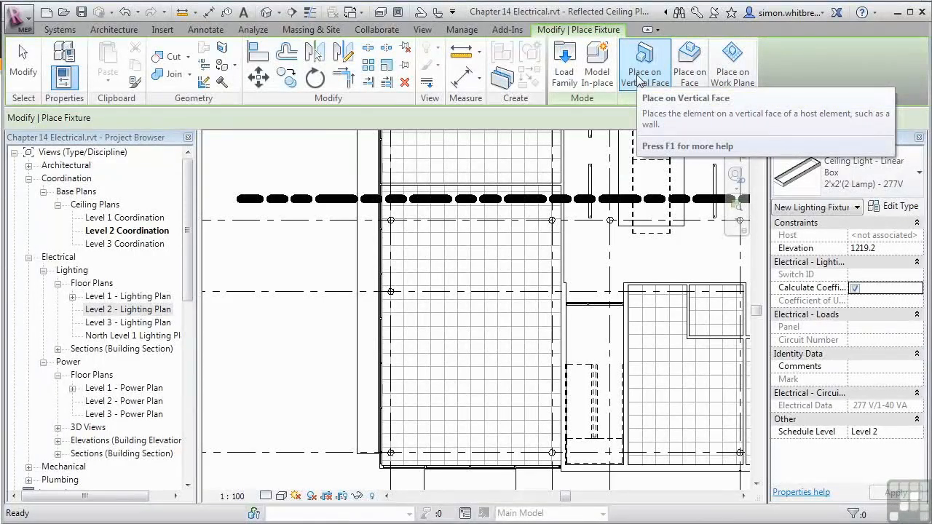
Place one light on the ceiling face, about 5800 mm from the room's right grid line and 1476 mm above the lower one
{"action": "left_click", "coordinate": [688, 78]}
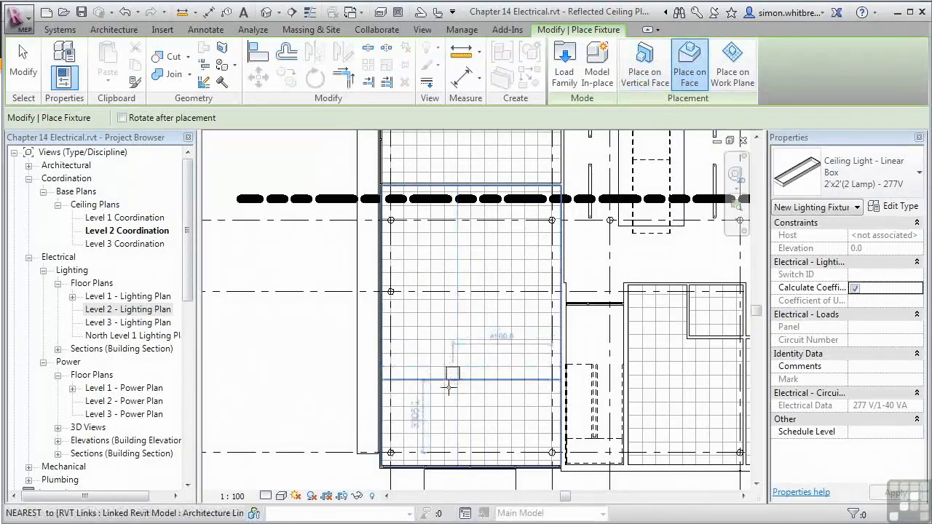
{"action": "scroll", "coordinate": [419, 431], "scroll_direction": "up", "scroll_amount": 3}
{"action": "middle_click_drag", "start_coordinate": [420, 431], "coordinate": [430, 295]}
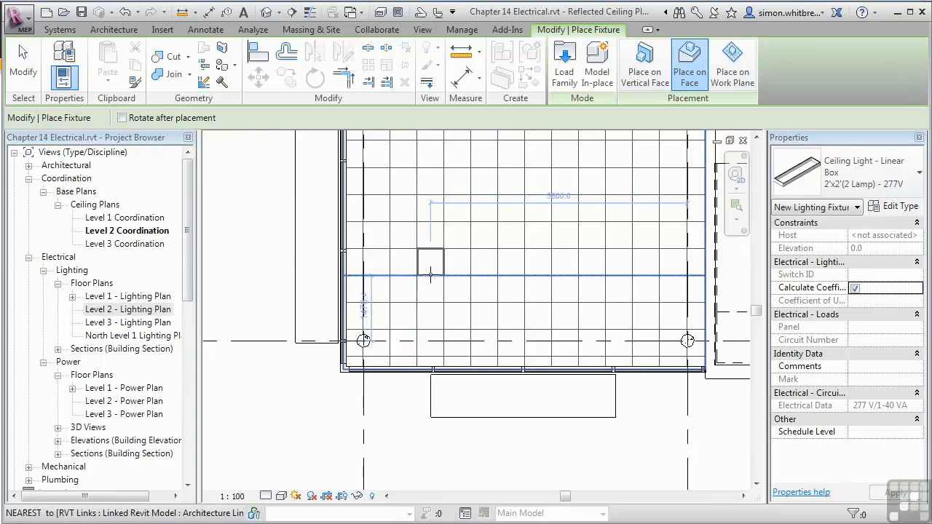
{"action": "left_click", "coordinate": [431, 263]}
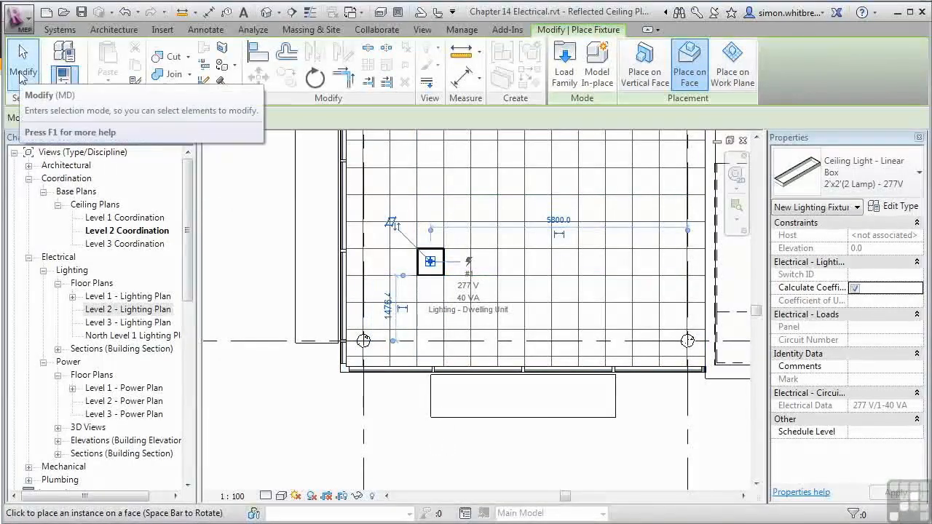
{"action": "left_click", "coordinate": [22, 73]}
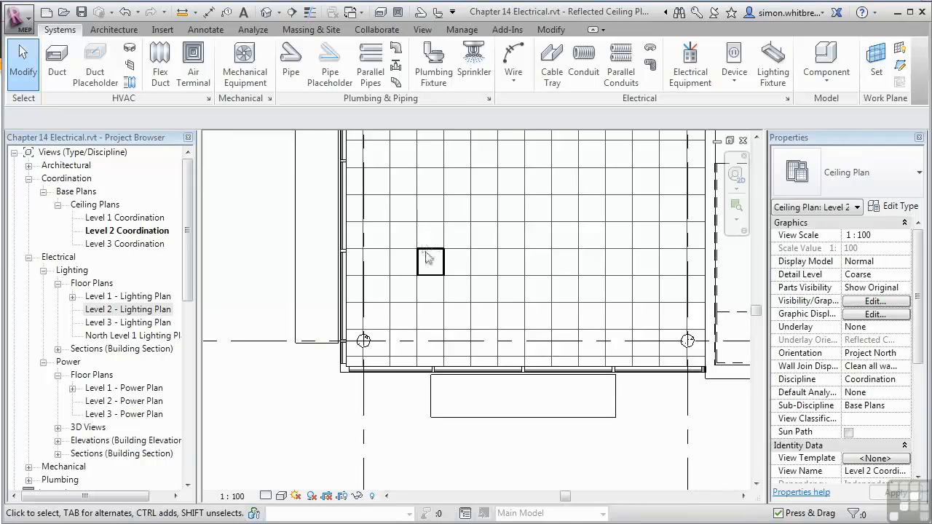
Turn on thin lines and align the light's left and bottom edges with the adjacent ceiling grid lines
{"action": "scroll", "coordinate": [410, 267], "scroll_direction": "up", "scroll_amount": 4}
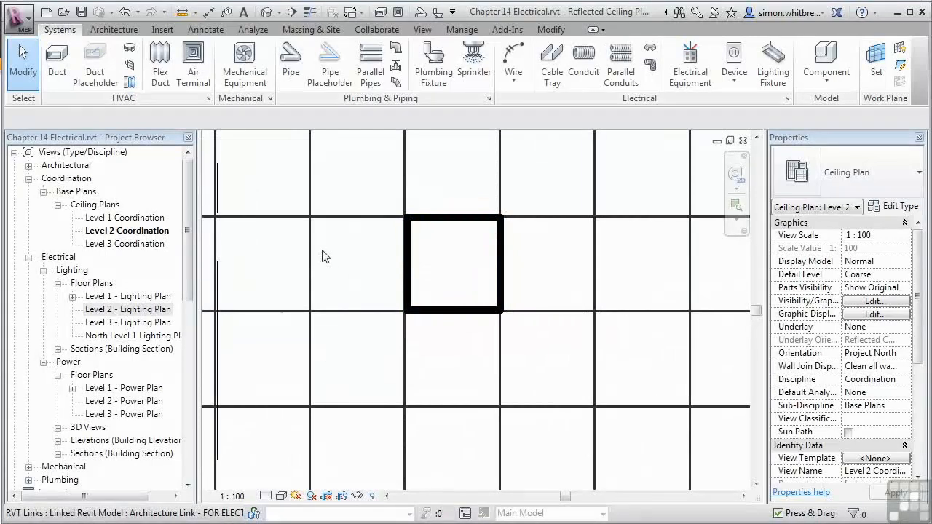
{"action": "left_click", "coordinate": [308, 13]}
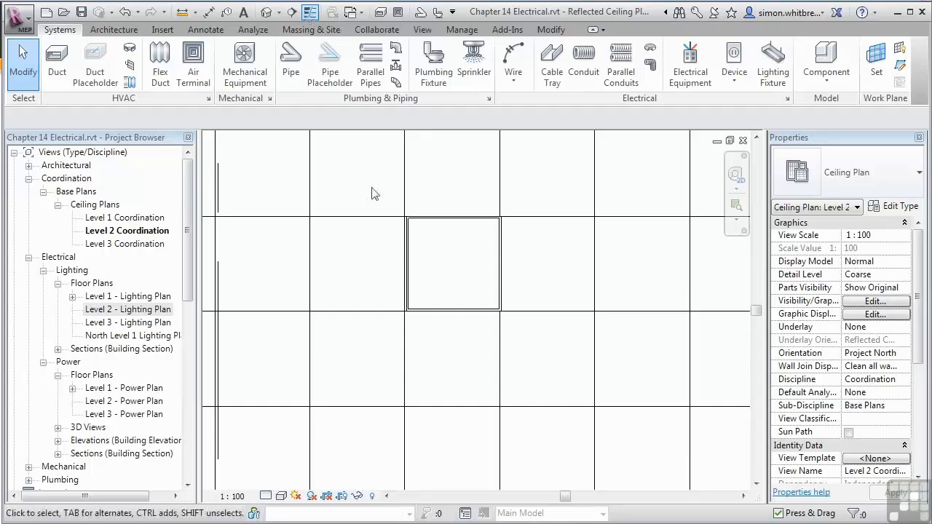
{"action": "scroll", "coordinate": [416, 317], "scroll_direction": "up", "scroll_amount": 5}
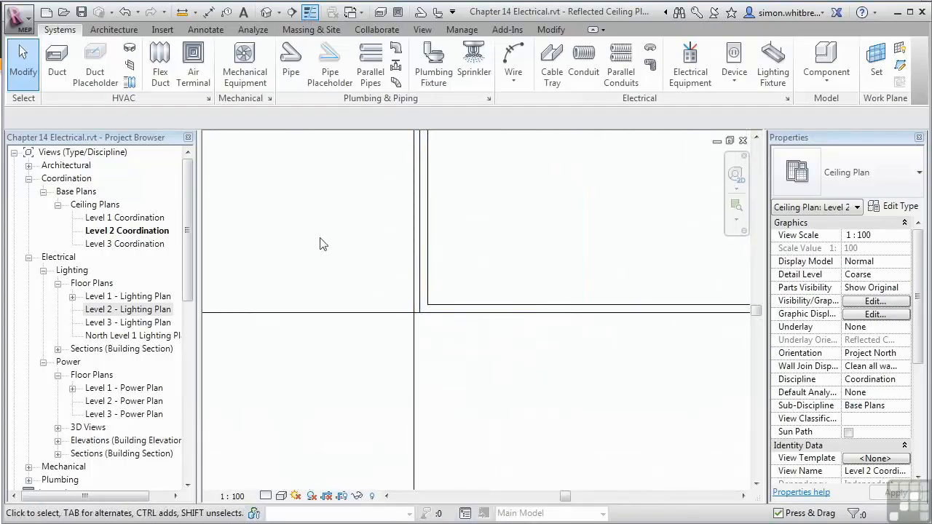
{"action": "left_click", "coordinate": [550, 30]}
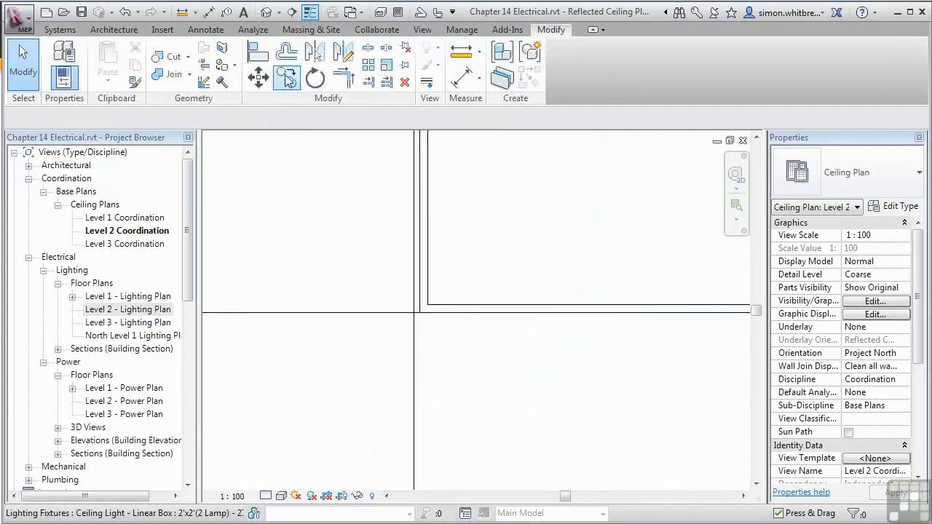
{"action": "left_click", "coordinate": [259, 54]}
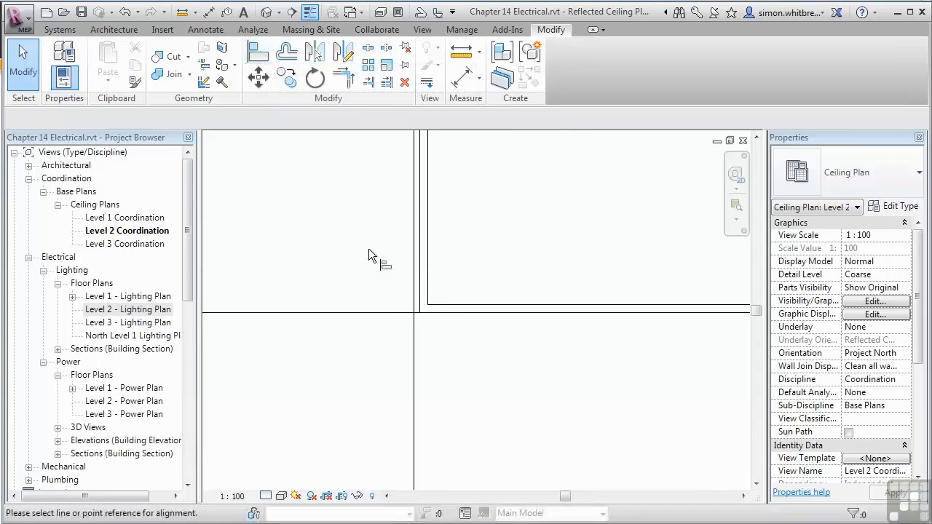
{"action": "left_click", "coordinate": [416, 251]}
{"action": "left_click", "coordinate": [424, 251]}
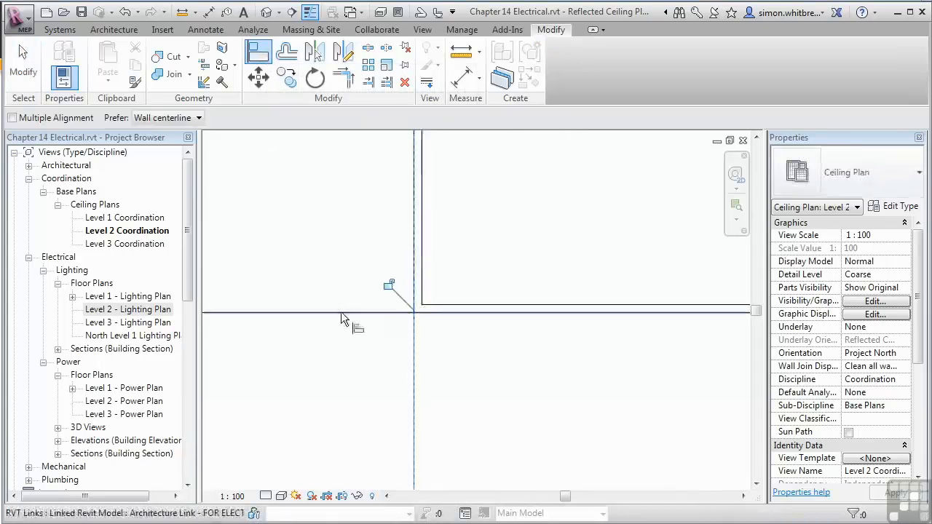
{"action": "left_click", "coordinate": [457, 313]}
{"action": "scroll", "coordinate": [448, 364], "scroll_direction": "down", "scroll_amount": 3}
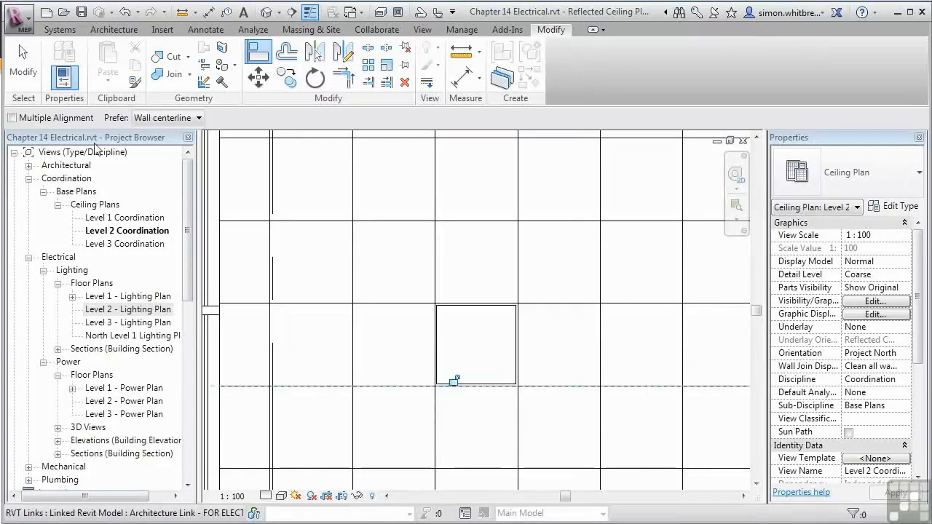
Array the aligned light into a horizontal row of three lights spaced four ceiling tiles apart
{"action": "left_click", "coordinate": [23, 65]}
{"action": "scroll", "coordinate": [370, 345], "scroll_direction": "down", "scroll_amount": 5}
{"action": "left_click", "coordinate": [394, 347]}
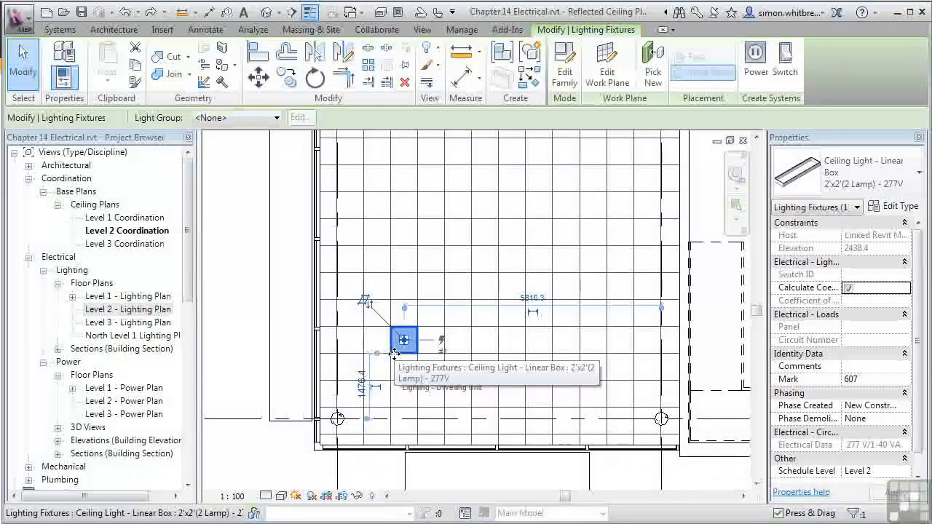
{"action": "left_click", "coordinate": [368, 66]}
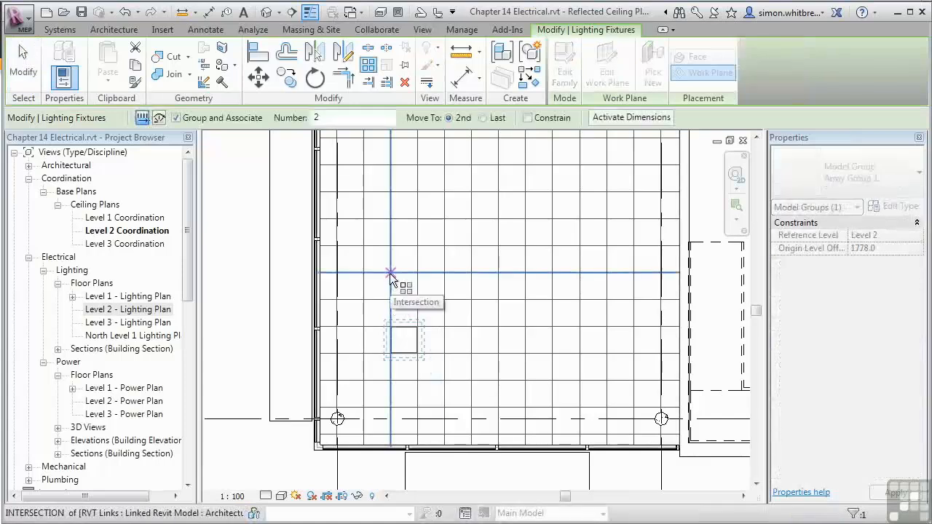
{"action": "left_click", "coordinate": [391, 272]}
{"action": "left_click", "coordinate": [499, 273]}
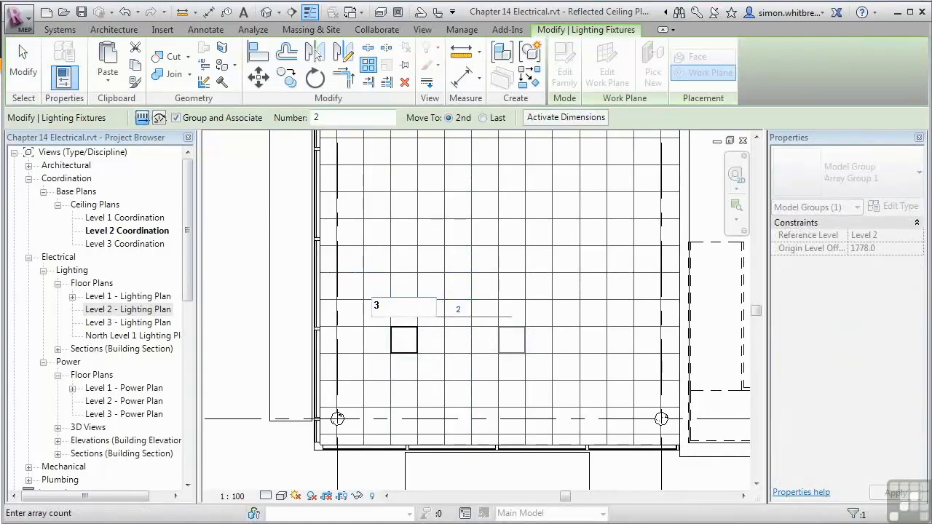
{"action": "key", "text": "Return"}
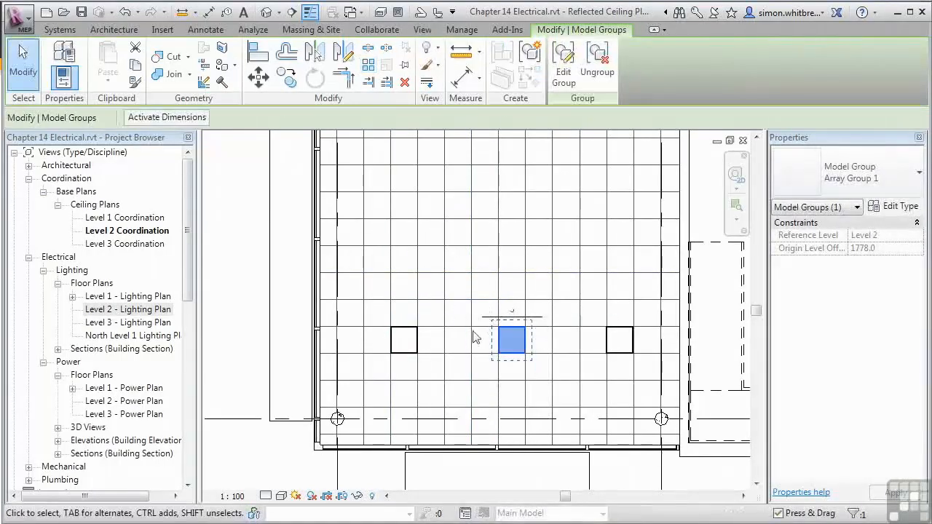
Ungroup the three lights and array the row up the room into four rows spaced five ceiling tiles apart
{"action": "left_click_drag", "start_coordinate": [240, 366], "coordinate": [679, 300]}
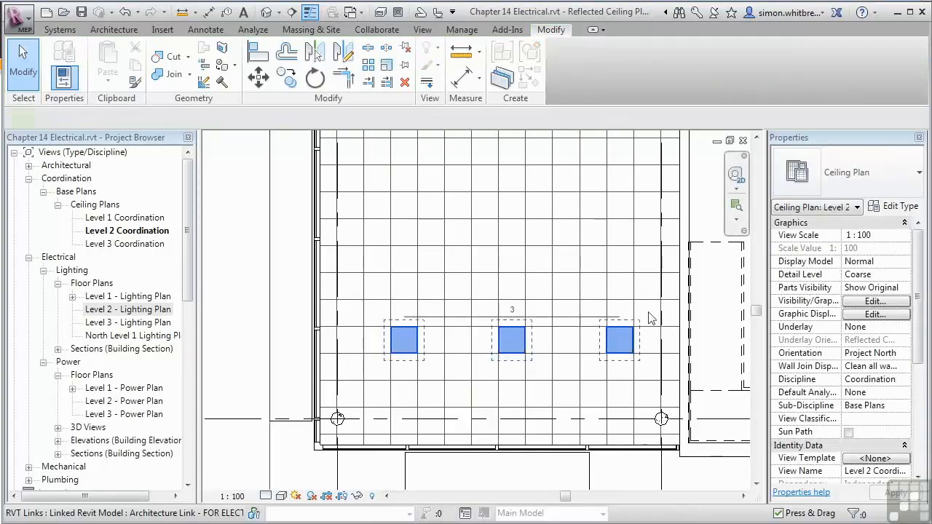
{"action": "left_click", "coordinate": [597, 65]}
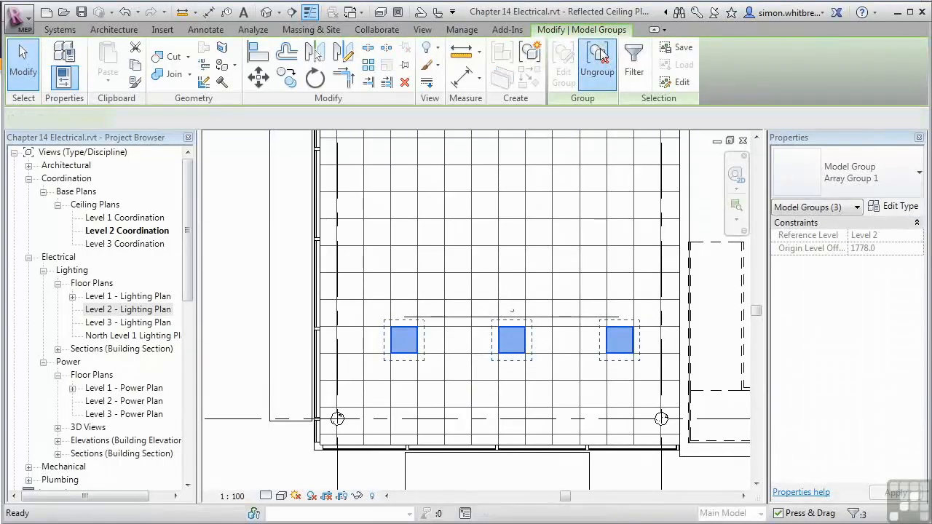
{"action": "scroll", "coordinate": [450, 405], "scroll_direction": "down", "scroll_amount": 2}
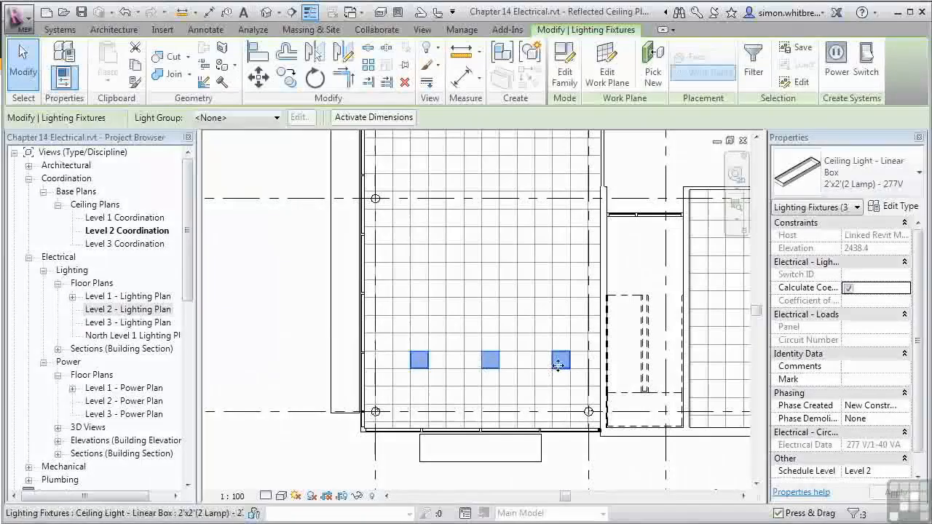
{"action": "left_click", "coordinate": [368, 64]}
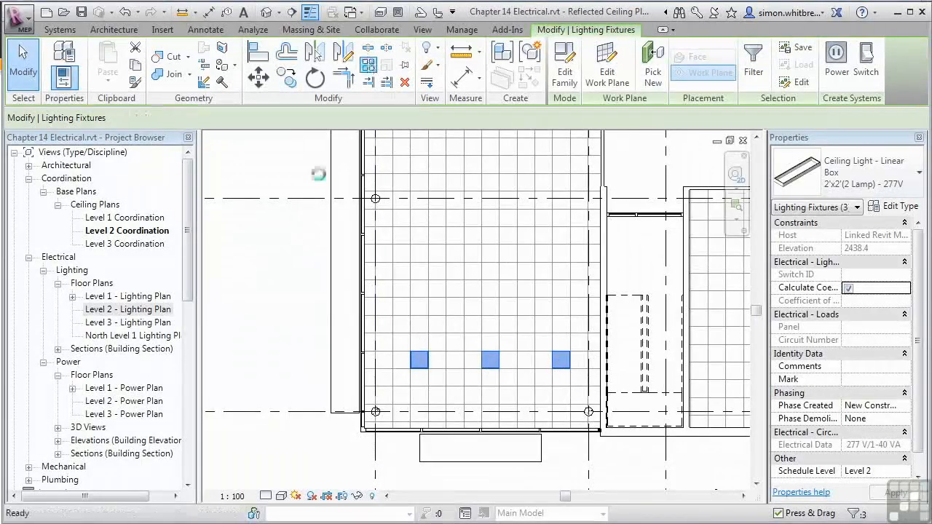
{"action": "left_click", "coordinate": [446, 370]}
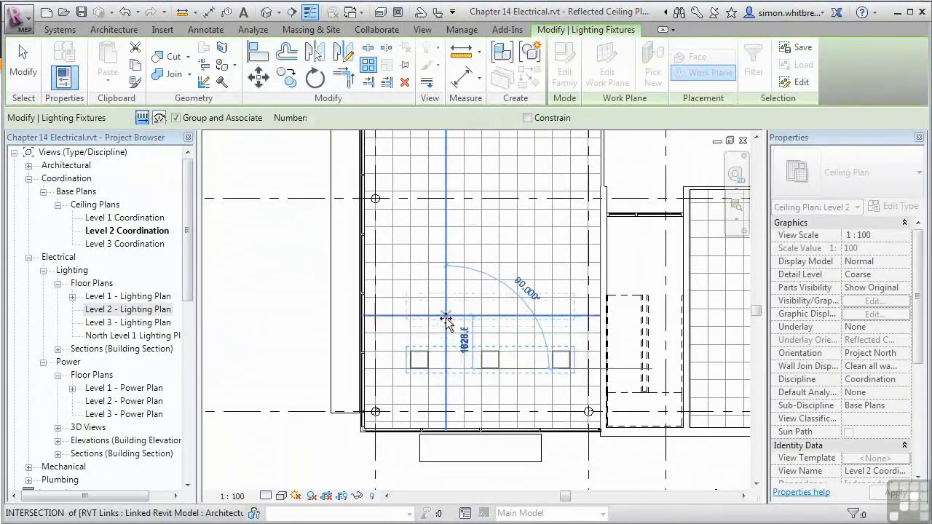
{"action": "left_click", "coordinate": [445, 299]}
{"action": "scroll", "coordinate": [437, 313], "scroll_direction": "down", "scroll_amount": 2}
{"action": "type", "text": "4"}
{"action": "key", "text": "Return"}
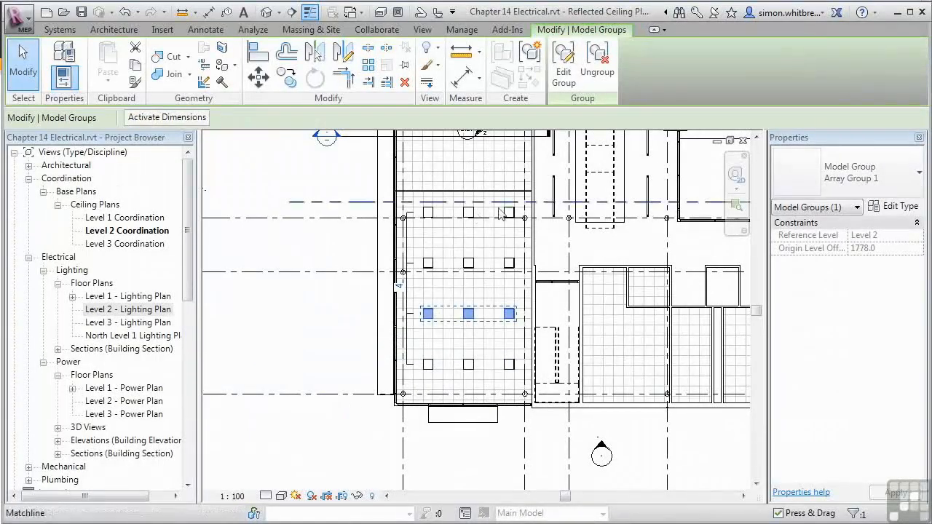
Try to move the array's second row from the bottom down by one ceiling tile, and undo the move
{"action": "scroll", "coordinate": [423, 313], "scroll_direction": "up", "scroll_amount": 6}
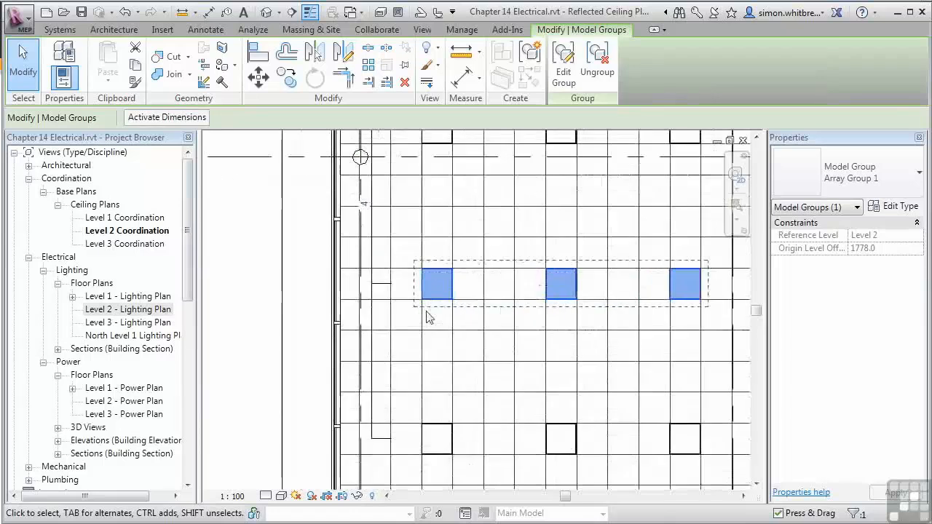
{"action": "left_click", "coordinate": [258, 77]}
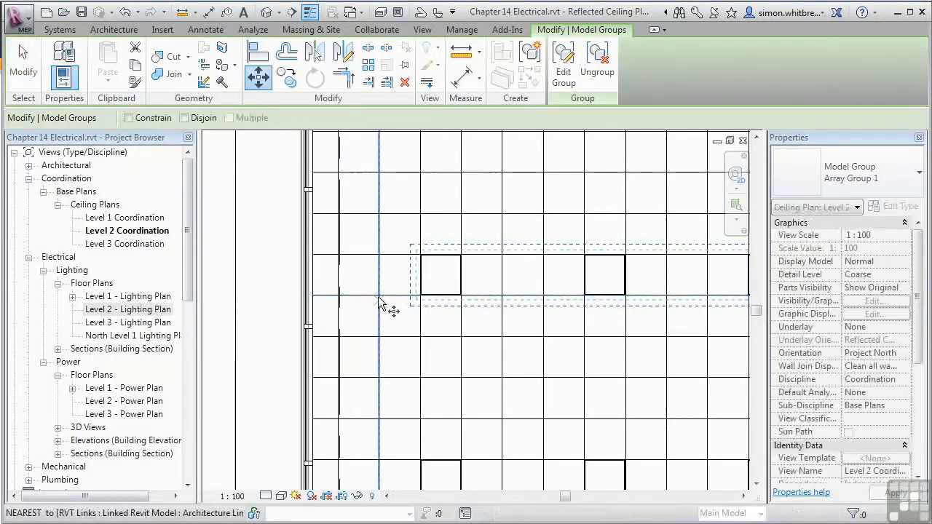
{"action": "left_click", "coordinate": [378, 298]}
{"action": "left_click", "coordinate": [379, 338]}
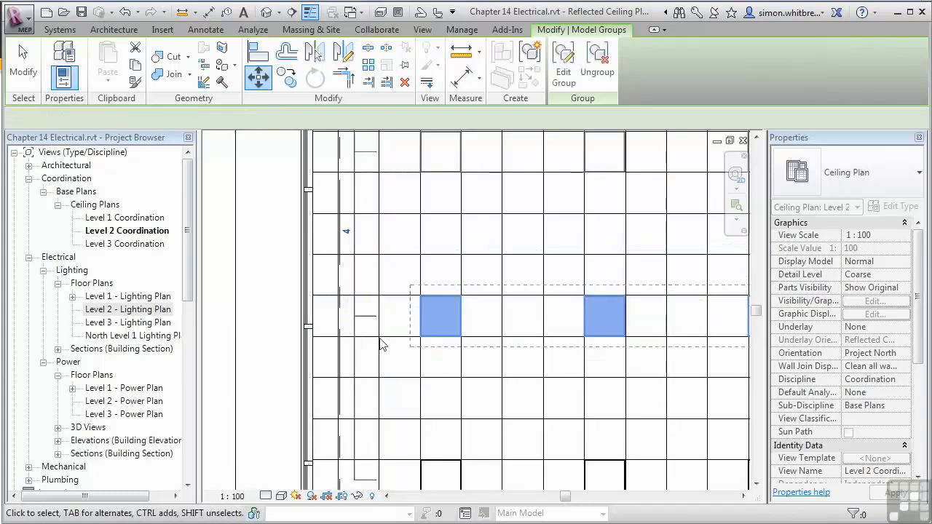
{"action": "scroll", "coordinate": [370, 413], "scroll_direction": "down", "scroll_amount": 5}
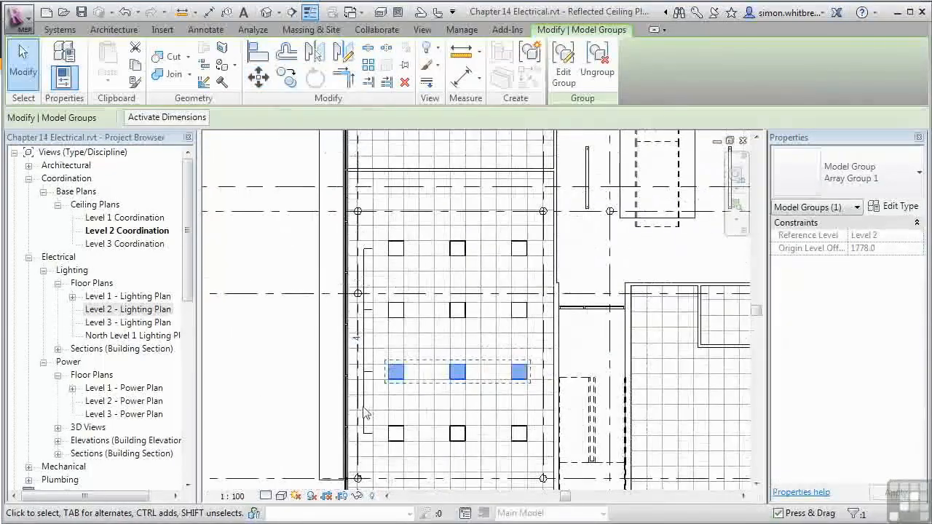
{"action": "left_click", "coordinate": [127, 14]}
Select all four rows of arrayed lights in the room and ungroup them
{"action": "scroll", "coordinate": [355, 299], "scroll_direction": "down", "scroll_amount": 4}
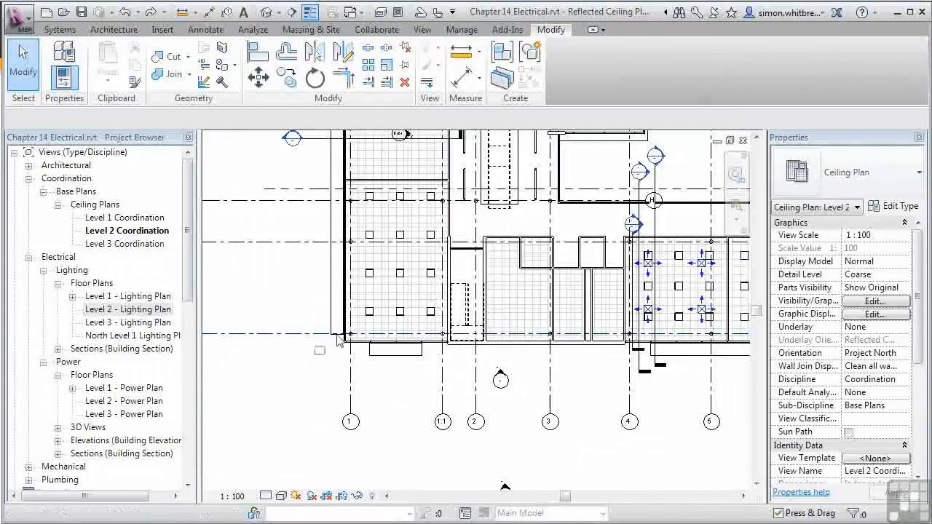
{"action": "left_click", "coordinate": [452, 183]}
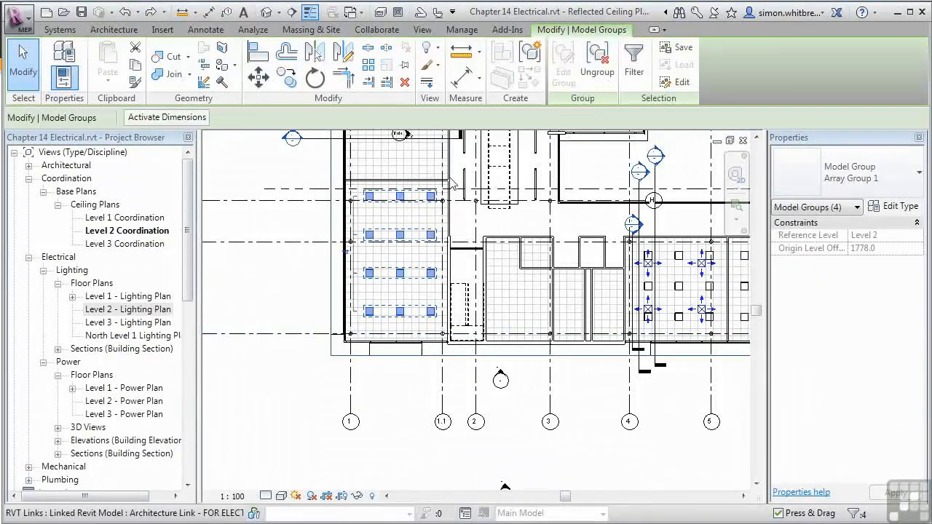
{"action": "left_click", "coordinate": [596, 59]}
{"action": "left_click", "coordinate": [494, 414]}
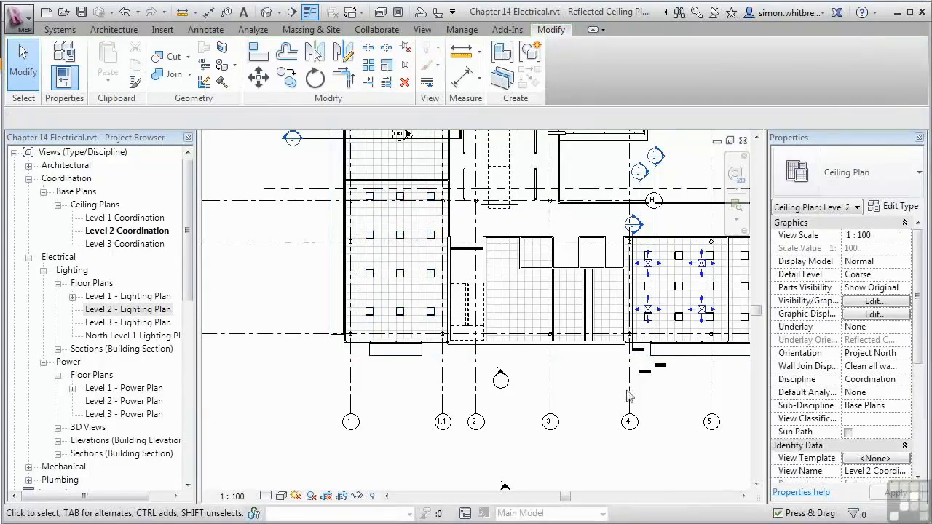
Compare the type, host and elevation of a copied light between grids 4 and 5 with those of a newly placed light
{"action": "middle_click_drag", "start_coordinate": [603, 387], "coordinate": [512, 419]}
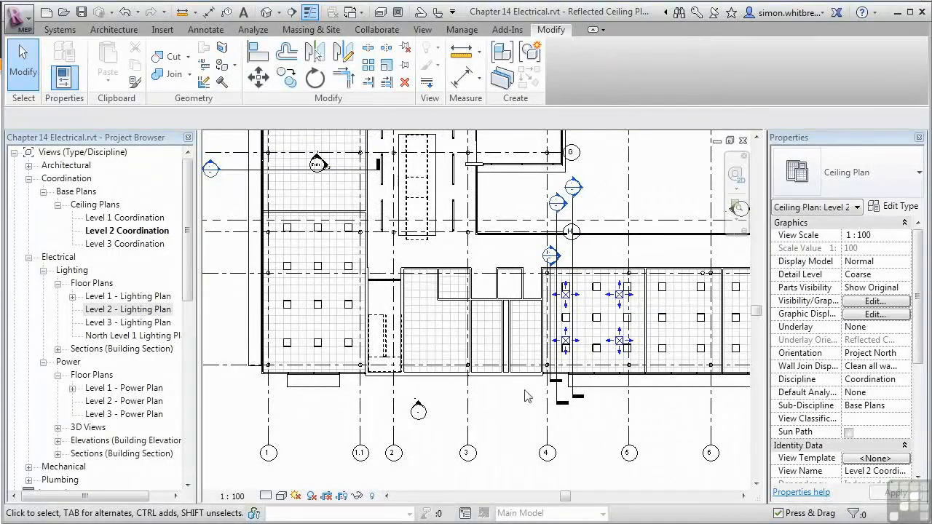
{"action": "left_click", "coordinate": [596, 353]}
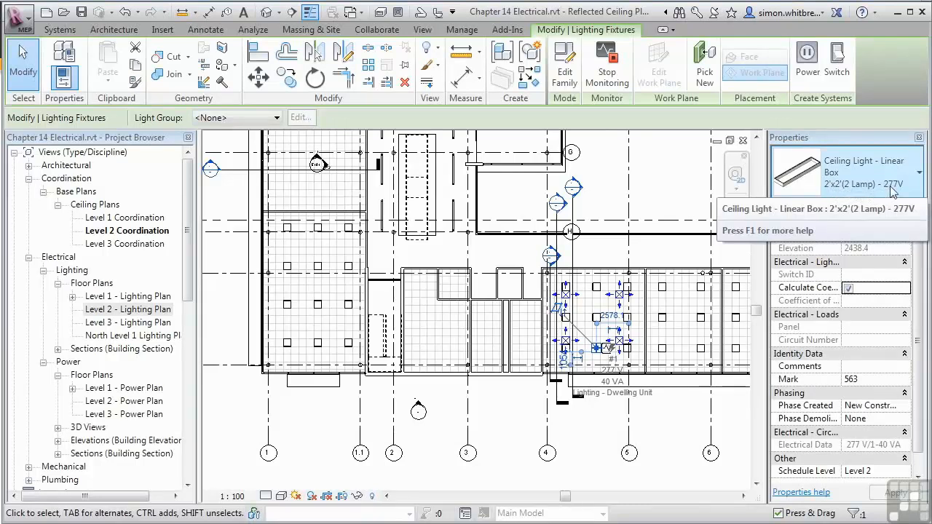
{"action": "left_click_drag", "start_coordinate": [596, 354], "coordinate": [318, 348]}
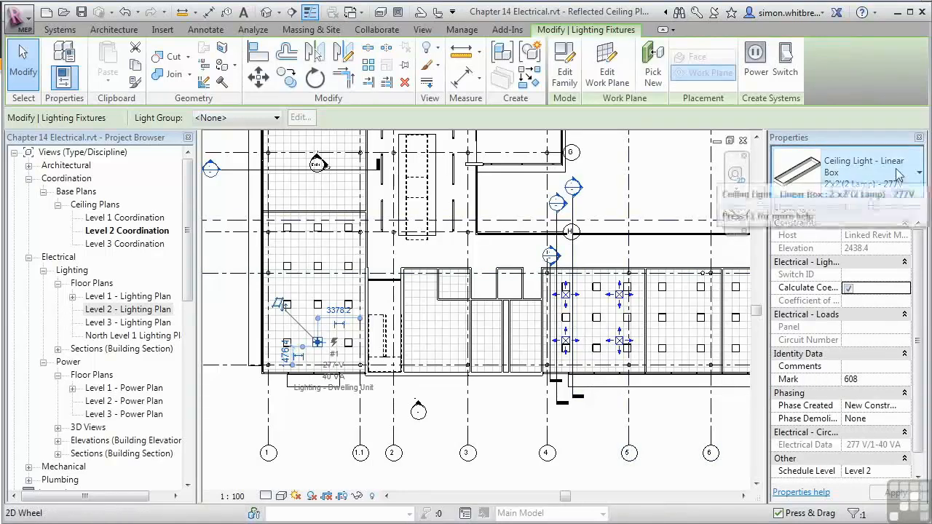
{"action": "left_click", "coordinate": [310, 453]}
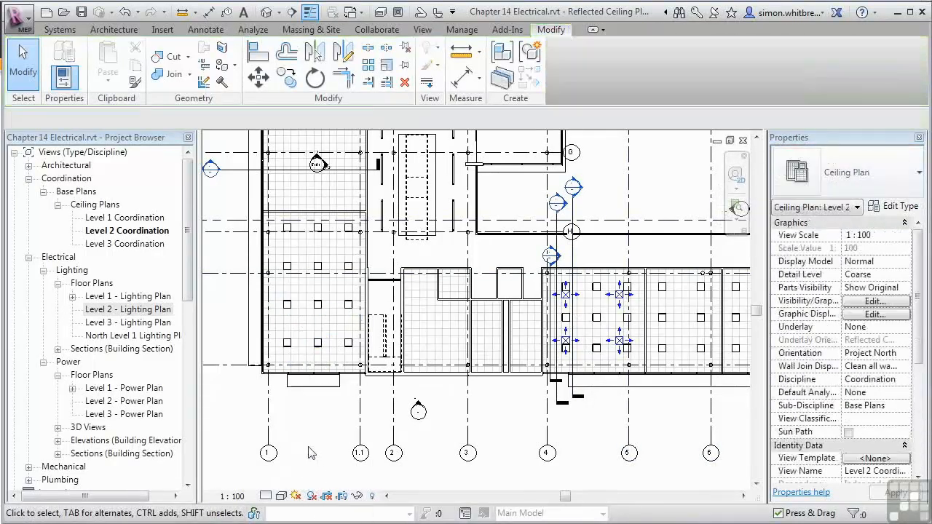
{"action": "left_click", "coordinate": [598, 348]}
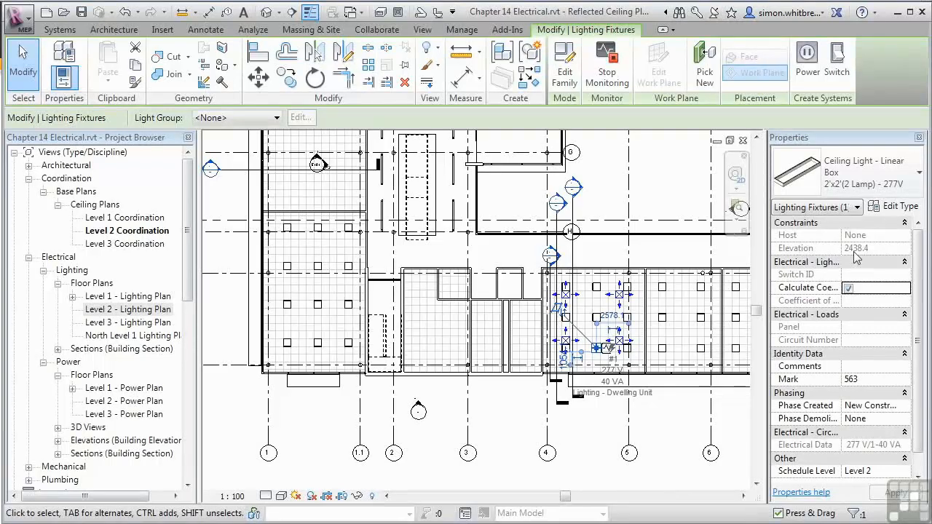
{"action": "left_click", "coordinate": [320, 350]}
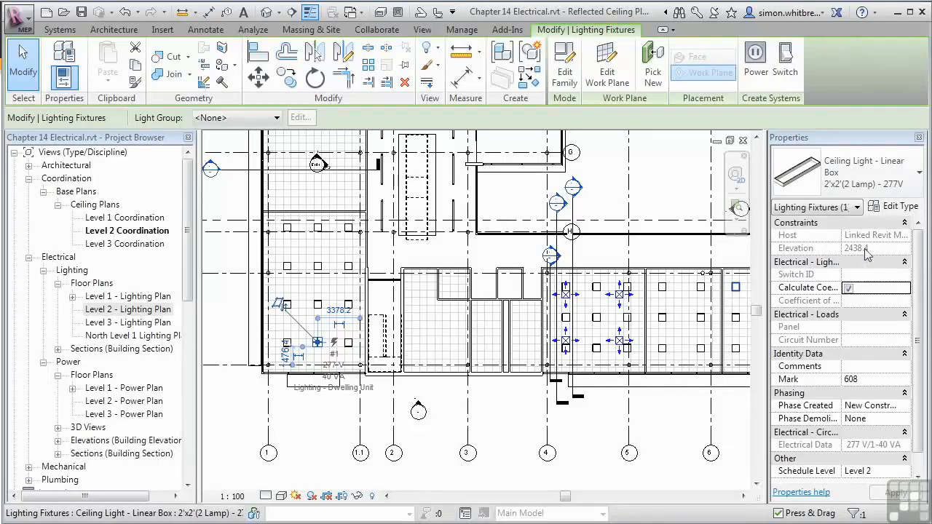
{"action": "left_click", "coordinate": [594, 350]}
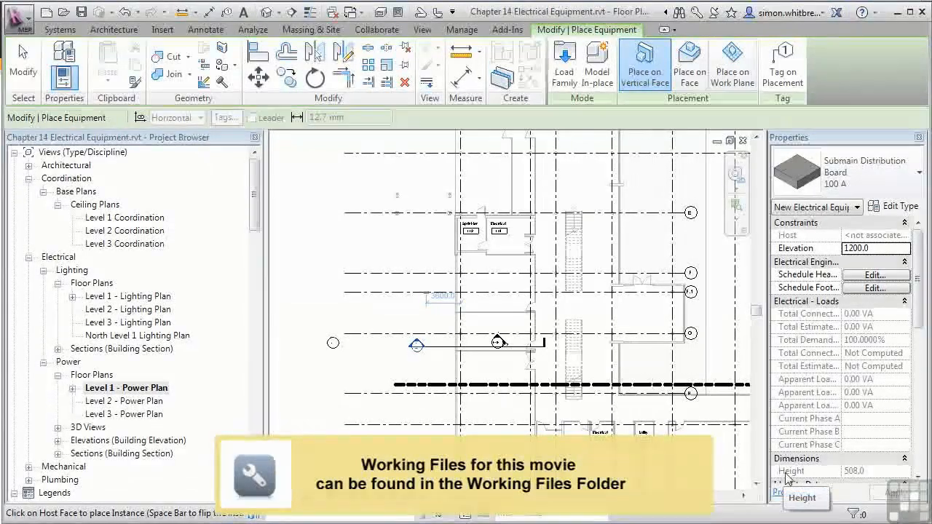
Start new electrical equipment on the Level 1 power plan, using Metering Switchboard type 1219mmx1276mm
{"action": "key", "text": "Escape"}
{"action": "key", "text": "Escape"}
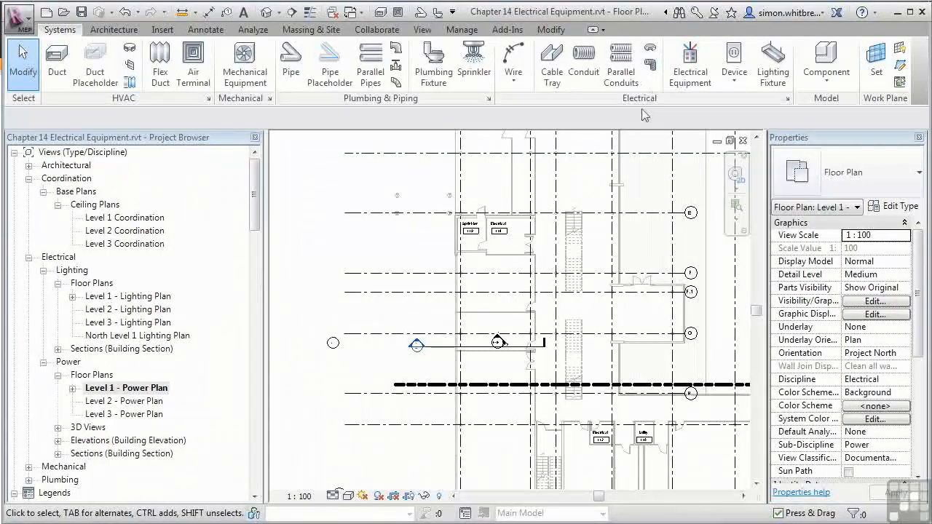
{"action": "left_click", "coordinate": [687, 67]}
{"action": "left_click", "coordinate": [877, 176]}
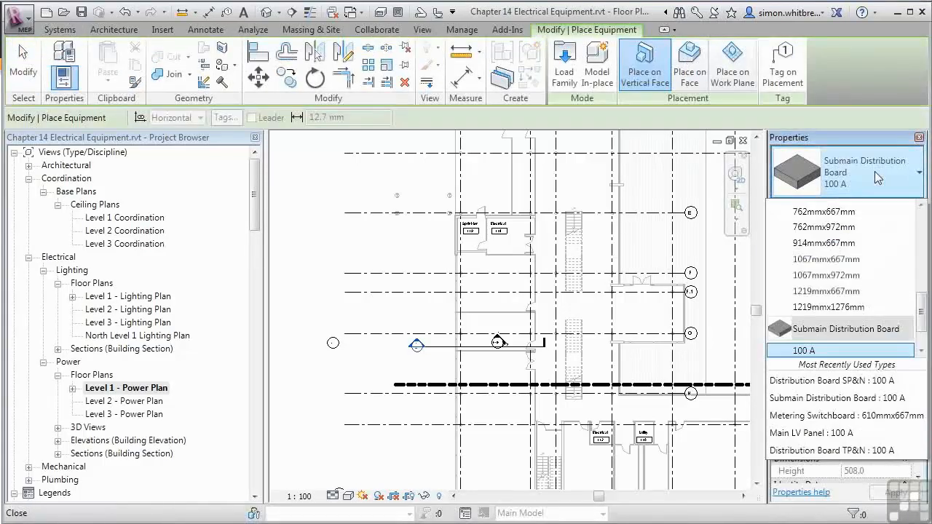
{"action": "scroll", "coordinate": [831, 291], "scroll_direction": "up", "scroll_amount": 2}
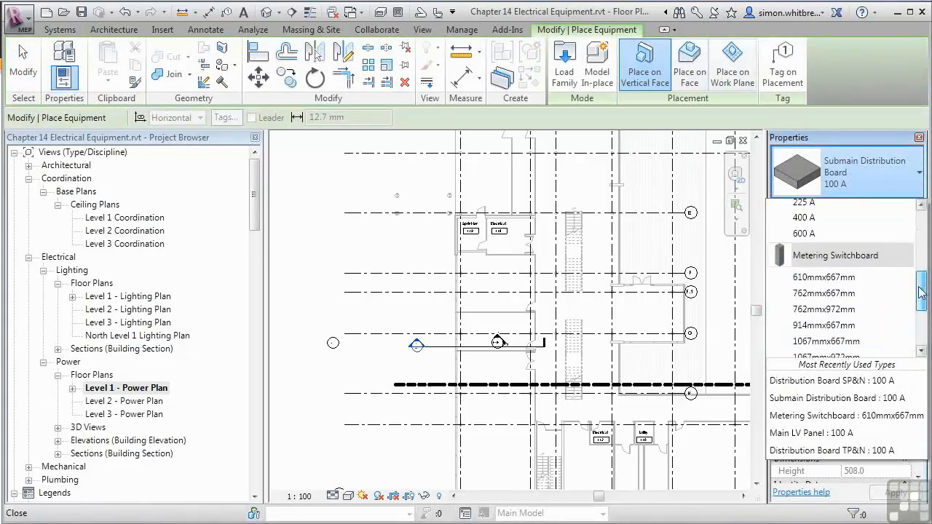
{"action": "mouse_move", "coordinate": [832, 259]}
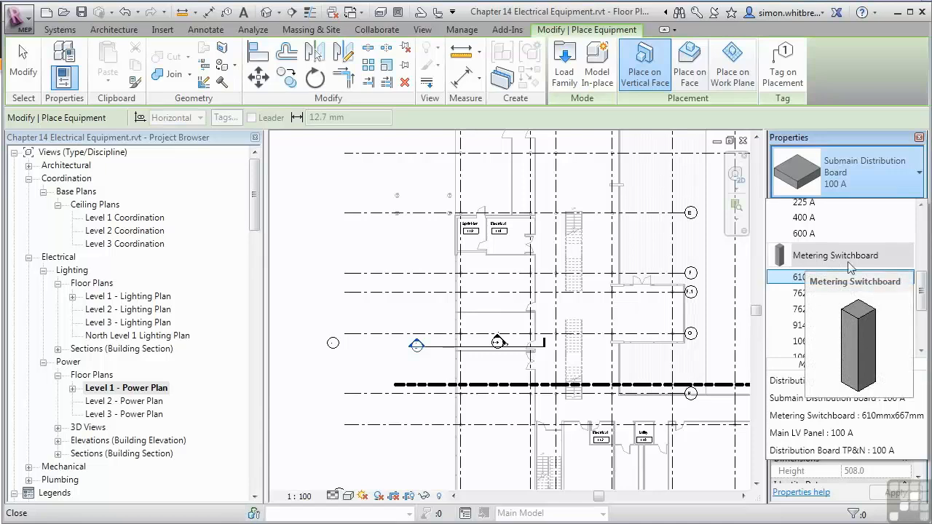
{"action": "scroll", "coordinate": [841, 313], "scroll_direction": "down", "scroll_amount": 1}
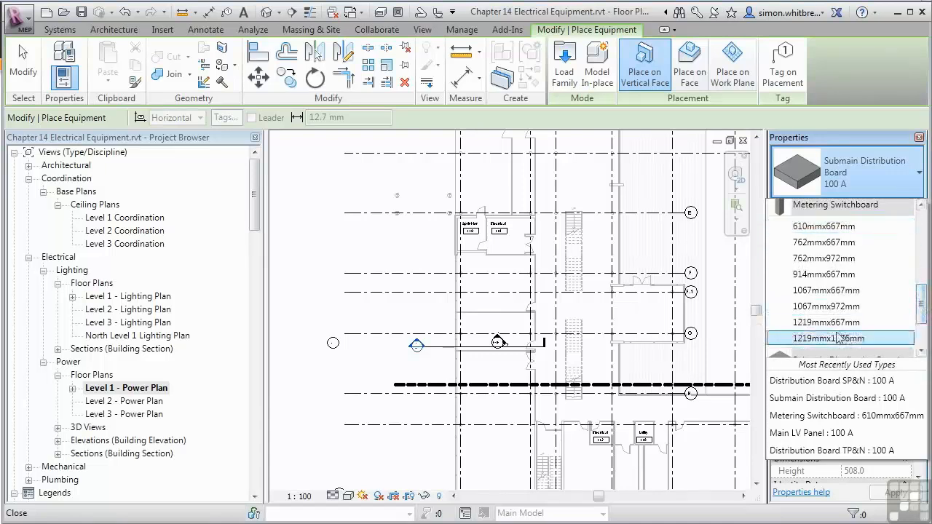
{"action": "mouse_move", "coordinate": [810, 342]}
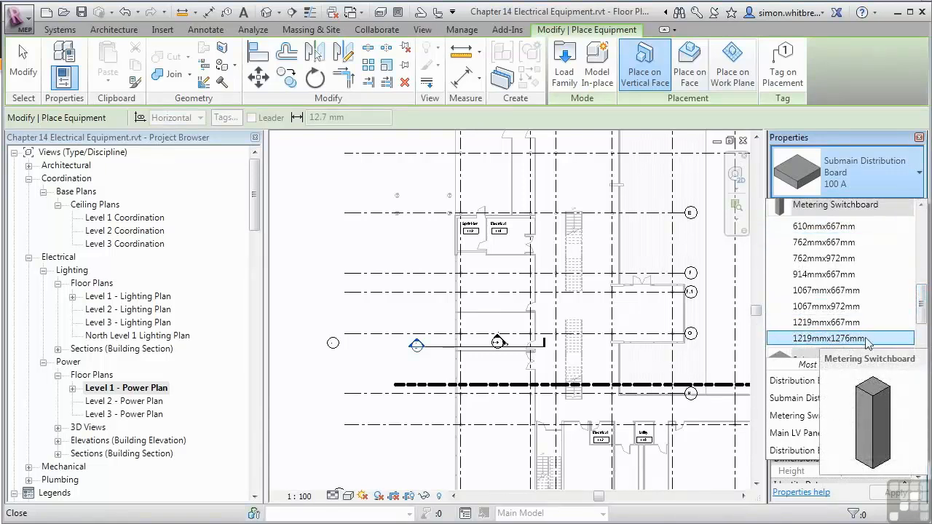
{"action": "left_click", "coordinate": [831, 339]}
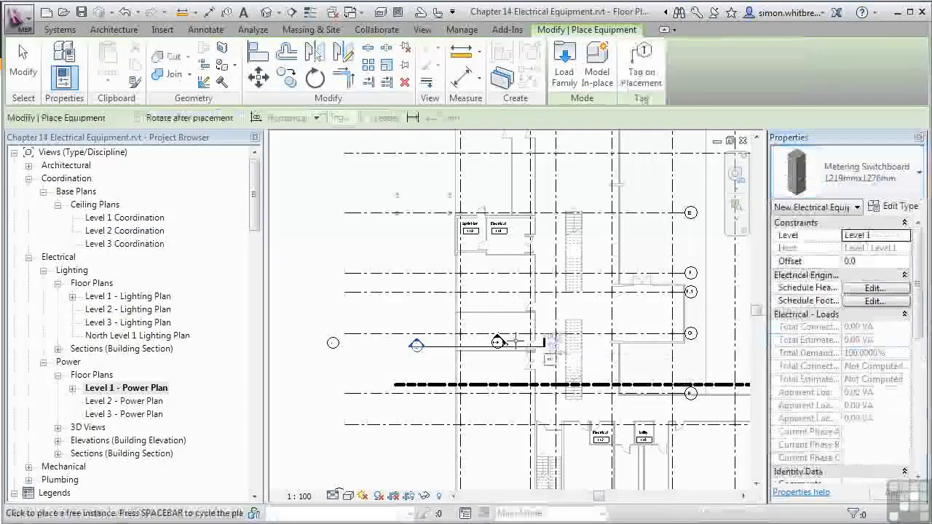
Place the switchboard, rotated 180°, inside Electrical room 118 against its lower wall, about 4700 mm from the grid line through the Sprinkler room
{"action": "scroll", "coordinate": [510, 226], "scroll_direction": "up", "scroll_amount": 1}
{"action": "scroll", "coordinate": [516, 218], "scroll_direction": "up", "scroll_amount": 4}
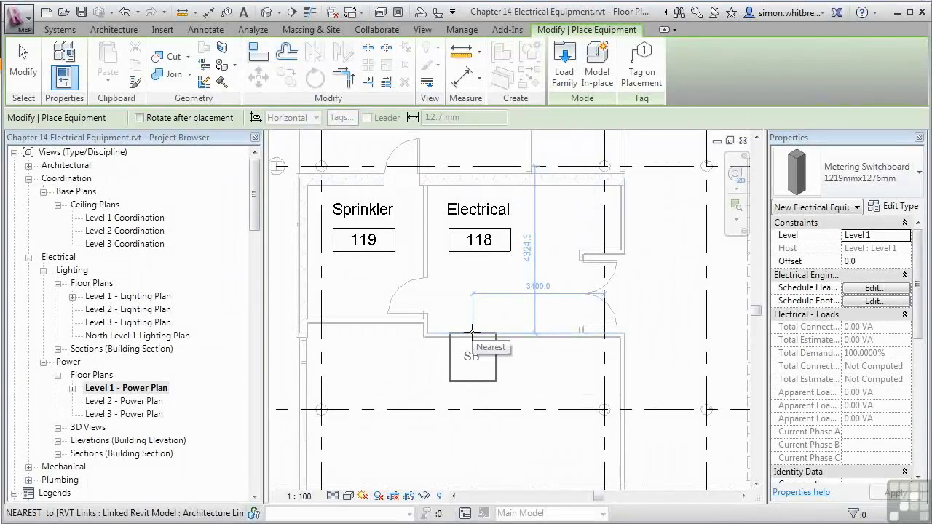
{"action": "key", "text": "space"}
{"action": "key", "text": "space"}
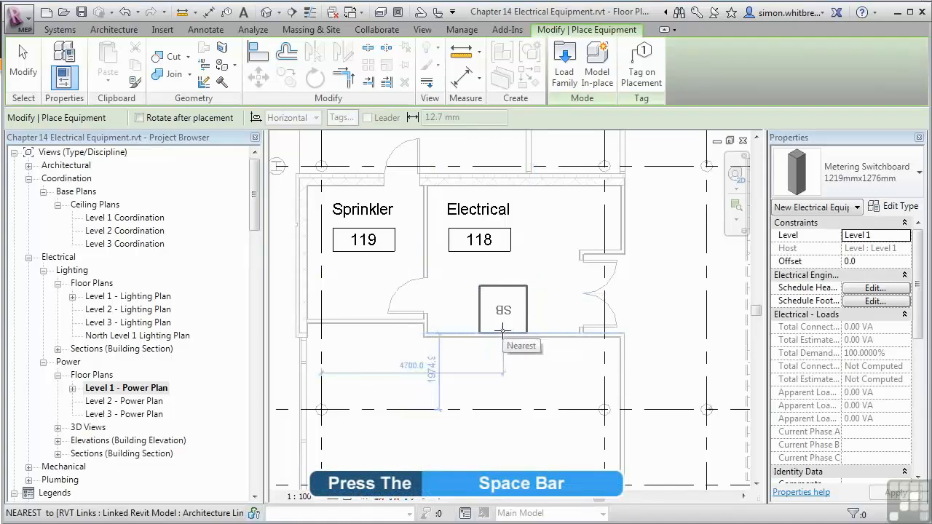
{"action": "left_click", "coordinate": [503, 331]}
{"action": "left_click", "coordinate": [23, 76]}
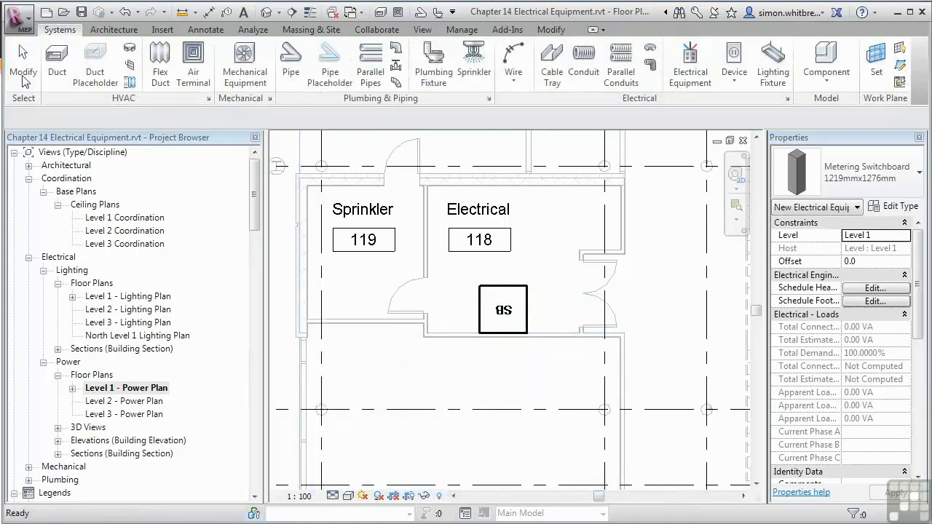
Place a Distribution Board TP&N, type 400 A, on the upper wall of Electrical room 118, about 2100 mm from the nearest grid line
{"action": "left_click", "coordinate": [689, 63]}
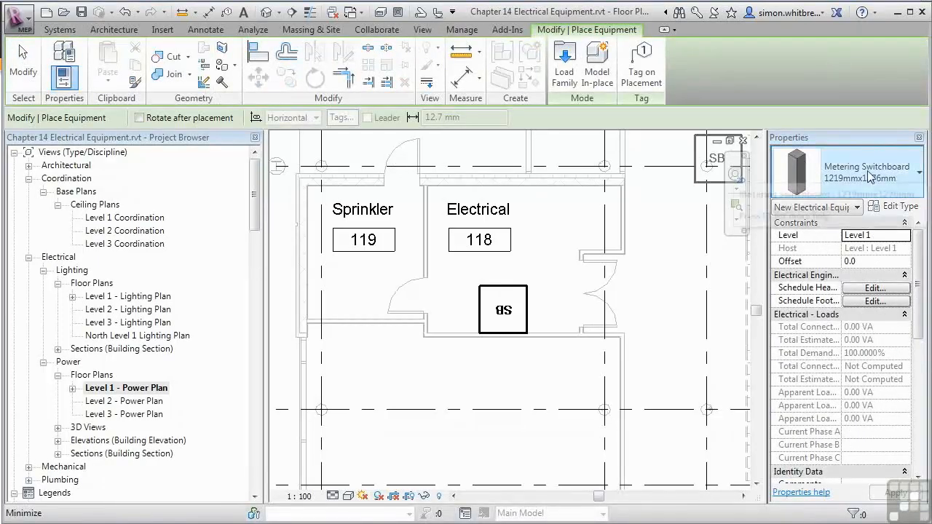
{"action": "left_click", "coordinate": [869, 177]}
{"action": "scroll", "coordinate": [915, 259], "scroll_direction": "down", "scroll_amount": 3}
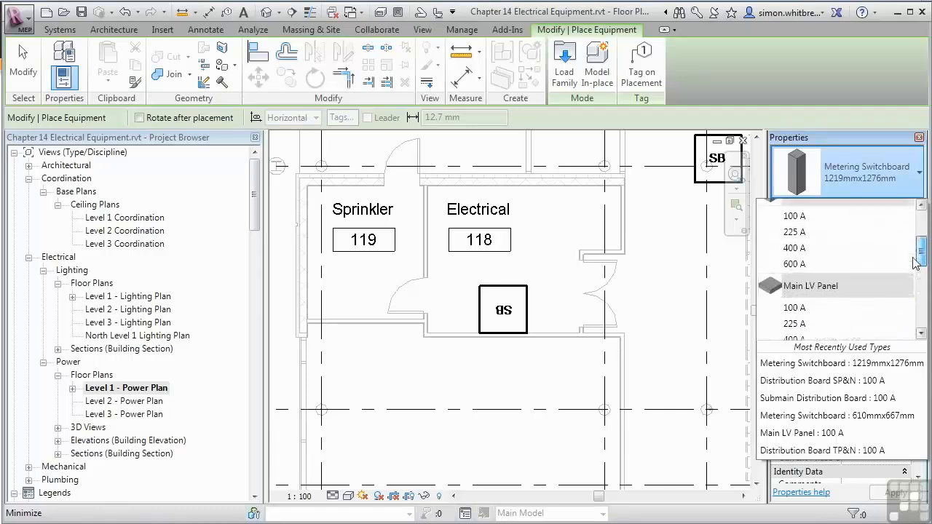
{"action": "scroll", "coordinate": [916, 262], "scroll_direction": "up", "scroll_amount": 2}
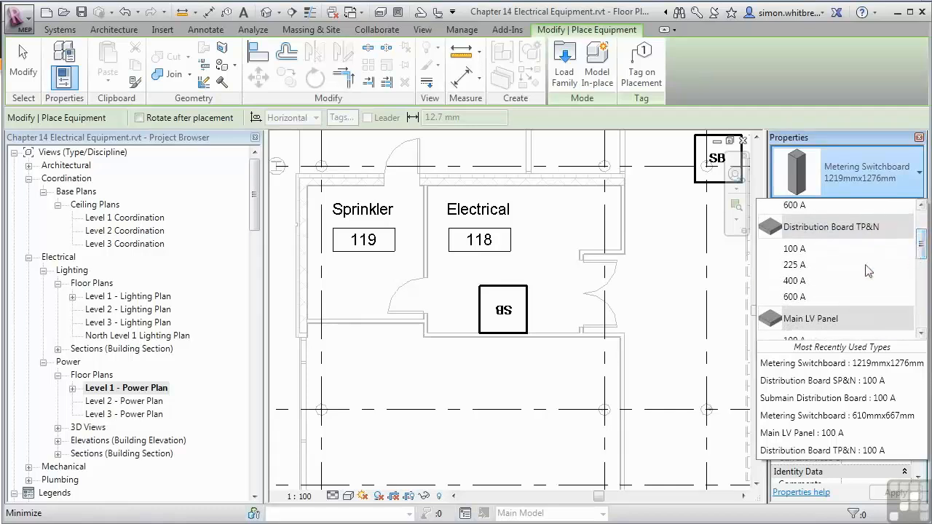
{"action": "left_click", "coordinate": [785, 281]}
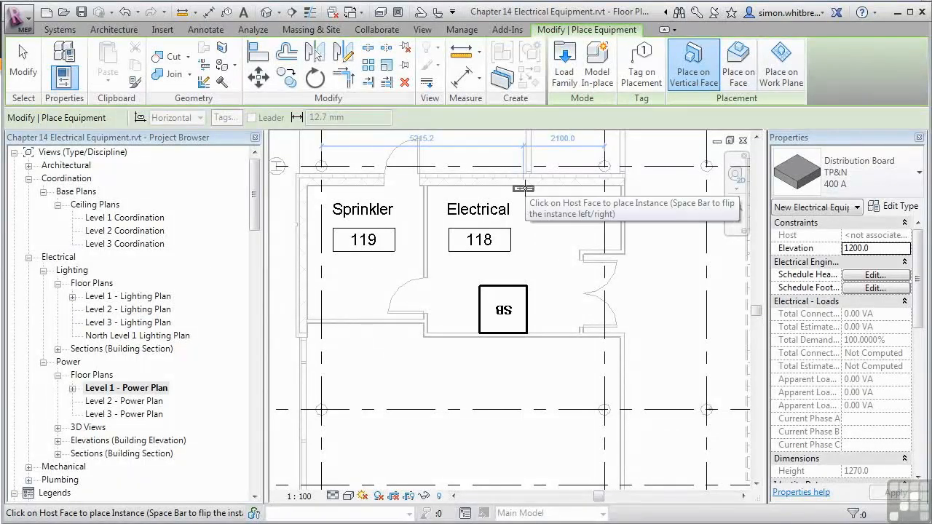
{"action": "left_click", "coordinate": [523, 188]}
Place a Distribution Board SP&N, type 400 A, on the upper wall of Electrical room 112, about 700 mm from the nearby vertical grid line
{"action": "scroll", "coordinate": [531, 308], "scroll_direction": "down", "scroll_amount": 2}
{"action": "scroll", "coordinate": [531, 309], "scroll_direction": "down", "scroll_amount": 5}
{"action": "middle_click_drag", "start_coordinate": [630, 462], "coordinate": [534, 352]}
{"action": "scroll", "coordinate": [528, 340], "scroll_direction": "up", "scroll_amount": 2}
{"action": "scroll", "coordinate": [529, 341], "scroll_direction": "up", "scroll_amount": 4}
{"action": "scroll", "coordinate": [551, 386], "scroll_direction": "down", "scroll_amount": 2}
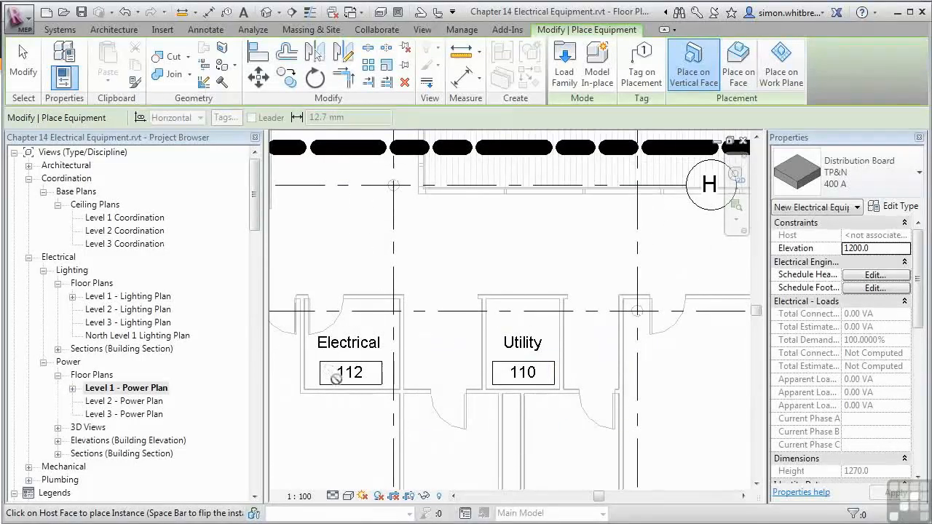
{"action": "left_click", "coordinate": [867, 169]}
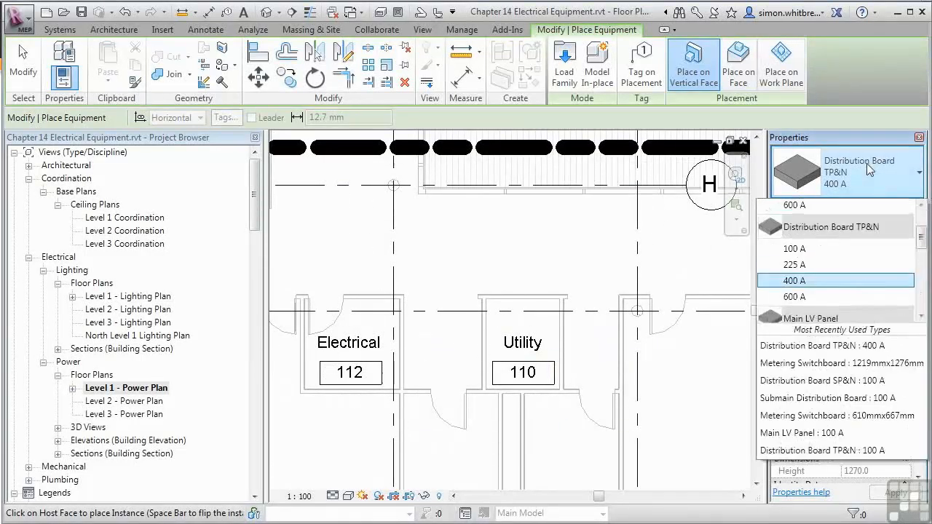
{"action": "scroll", "coordinate": [811, 259], "scroll_direction": "up", "scroll_amount": 2}
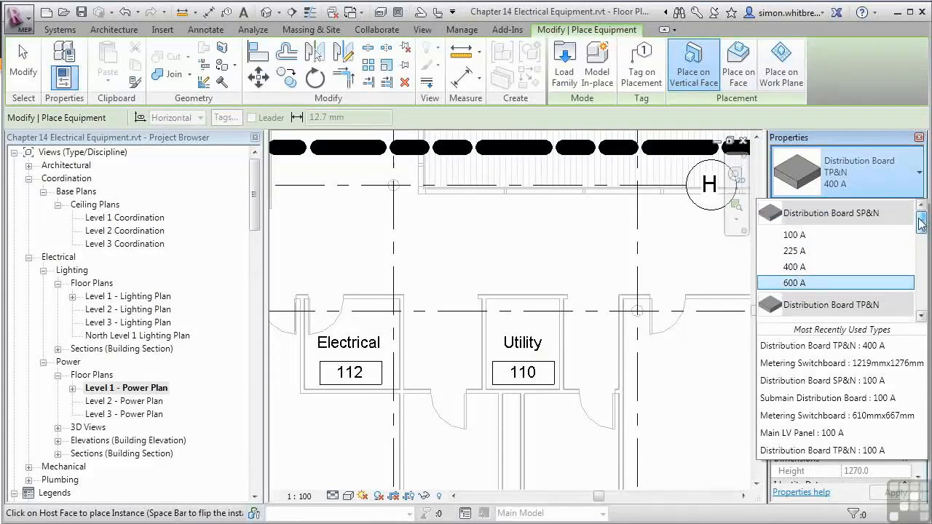
{"action": "left_click", "coordinate": [794, 268]}
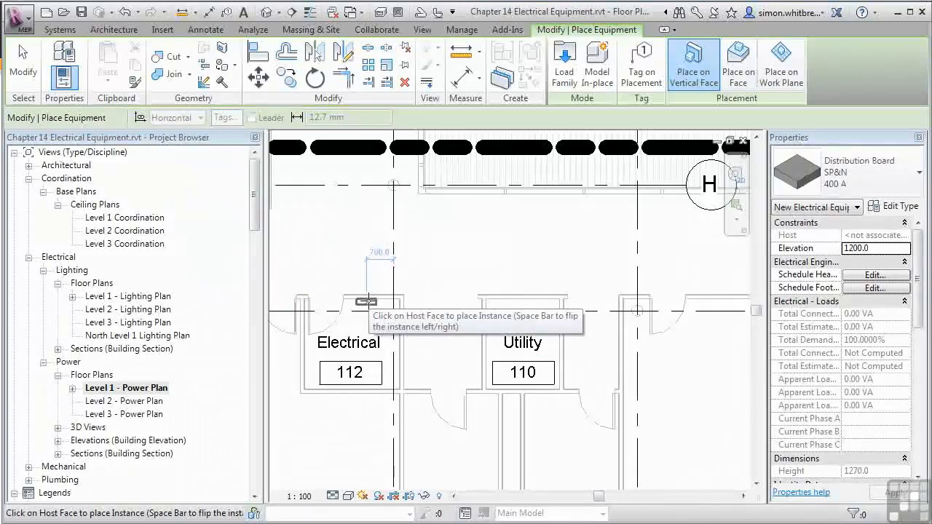
{"action": "left_click", "coordinate": [368, 300]}
Place another Distribution Board SP&N 400 A on the upper wall of Electrical room 125 and finish placing equipment
{"action": "scroll", "coordinate": [392, 427], "scroll_direction": "down", "scroll_amount": 3}
{"action": "scroll", "coordinate": [392, 428], "scroll_direction": "down", "scroll_amount": 5}
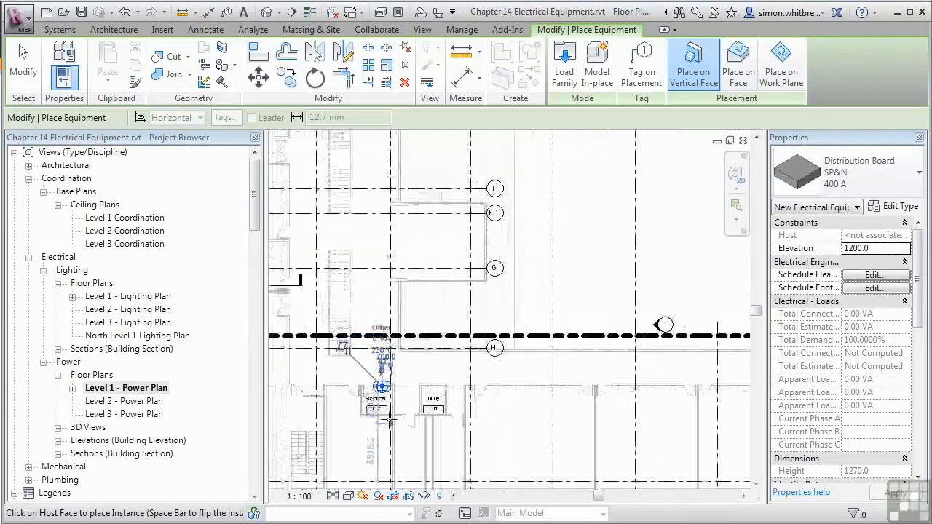
{"action": "scroll", "coordinate": [417, 221], "scroll_direction": "up", "scroll_amount": 6}
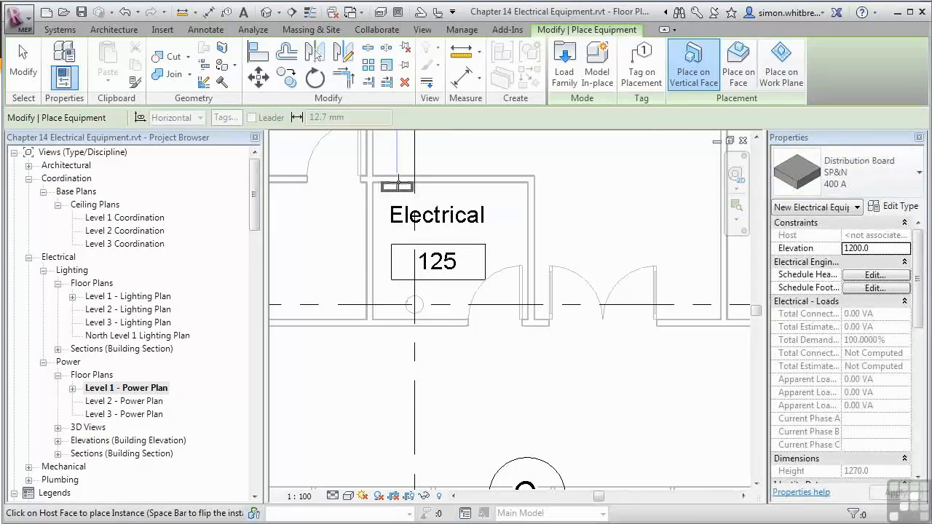
{"action": "left_click", "coordinate": [397, 185]}
{"action": "key", "text": "Escape"}
{"action": "key", "text": "Escape"}
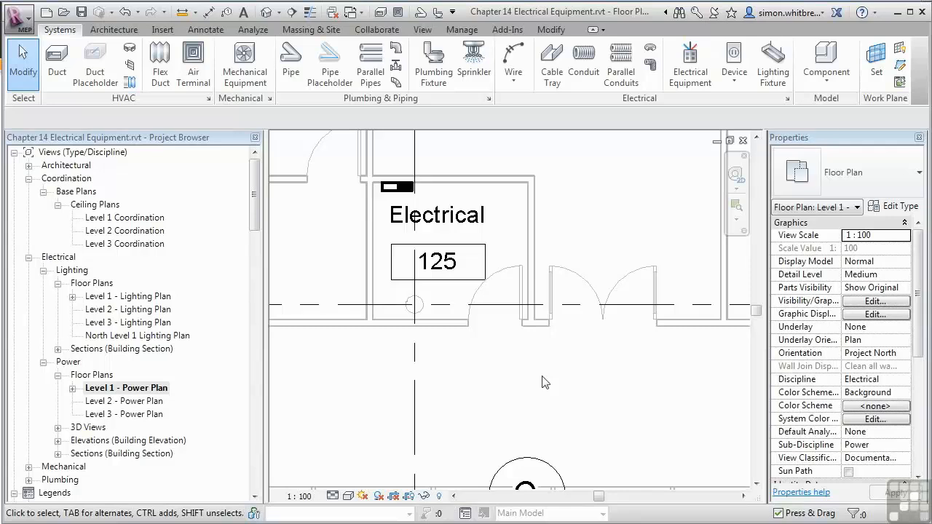
Assign the 230/400 Wye distribution system to the distribution board in Electrical room 125
{"action": "left_click", "coordinate": [394, 189]}
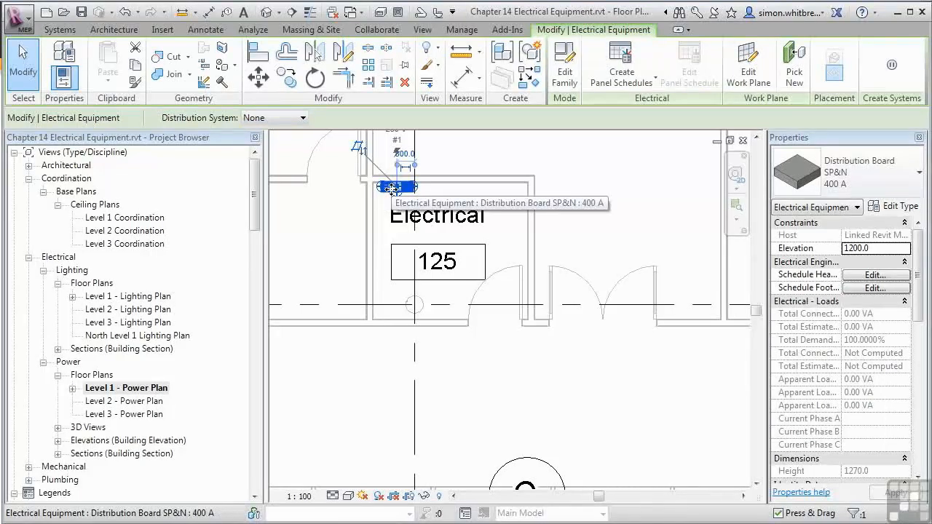
{"action": "left_click", "coordinate": [290, 120]}
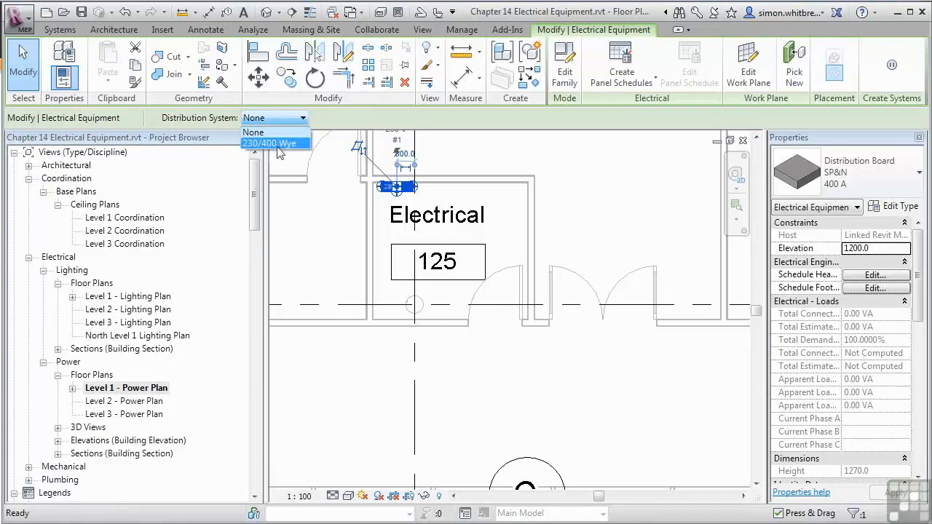
{"action": "left_click", "coordinate": [271, 144]}
Assign the 230/400 Wye distribution system to the distribution board in Electrical room 112
{"action": "scroll", "coordinate": [583, 188], "scroll_direction": "down", "scroll_amount": 5}
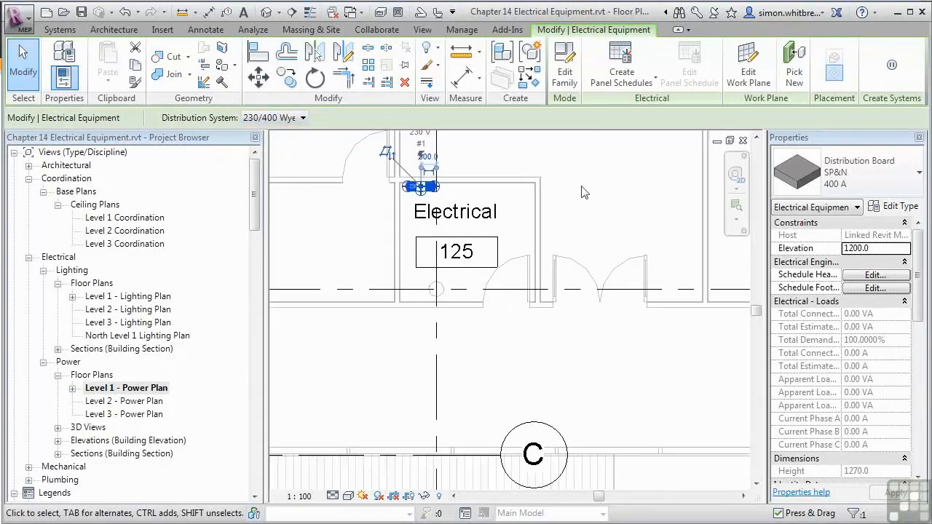
{"action": "scroll", "coordinate": [583, 193], "scroll_direction": "down", "scroll_amount": 3}
{"action": "middle_click_drag", "start_coordinate": [583, 192], "coordinate": [452, 406]}
{"action": "scroll", "coordinate": [452, 406], "scroll_direction": "up", "scroll_amount": 5}
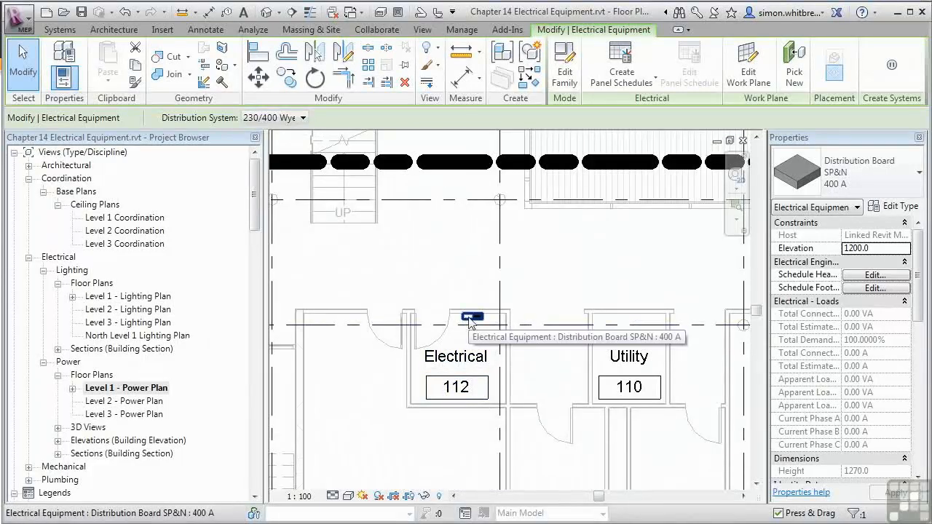
{"action": "left_click", "coordinate": [471, 318]}
{"action": "left_click", "coordinate": [295, 118]}
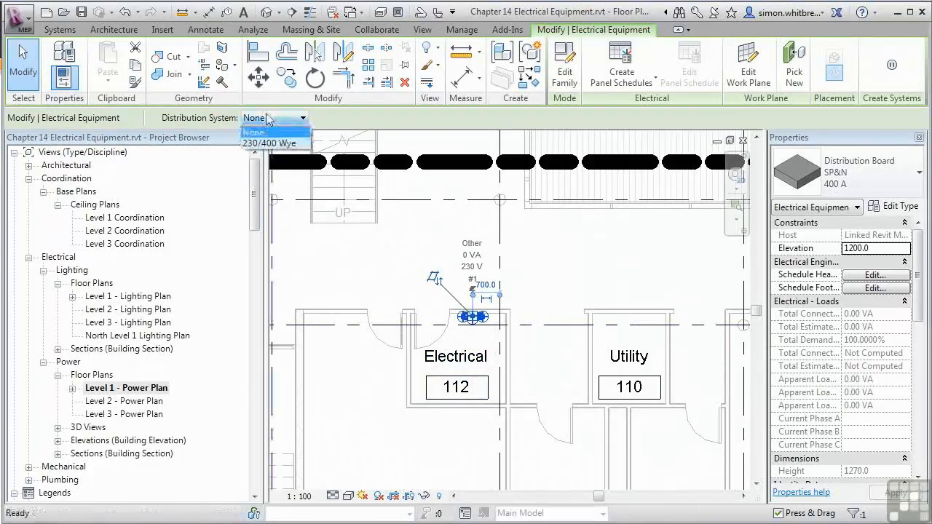
{"action": "left_click", "coordinate": [268, 143]}
Assign the 230/400 Wye distribution system to both the TP&N distribution board and the metering switchboard in Electrical room 118
{"action": "scroll", "coordinate": [587, 327], "scroll_direction": "down", "scroll_amount": 3}
{"action": "middle_click_drag", "start_coordinate": [587, 327], "coordinate": [493, 431]}
{"action": "scroll", "coordinate": [473, 266], "scroll_direction": "up", "scroll_amount": 3}
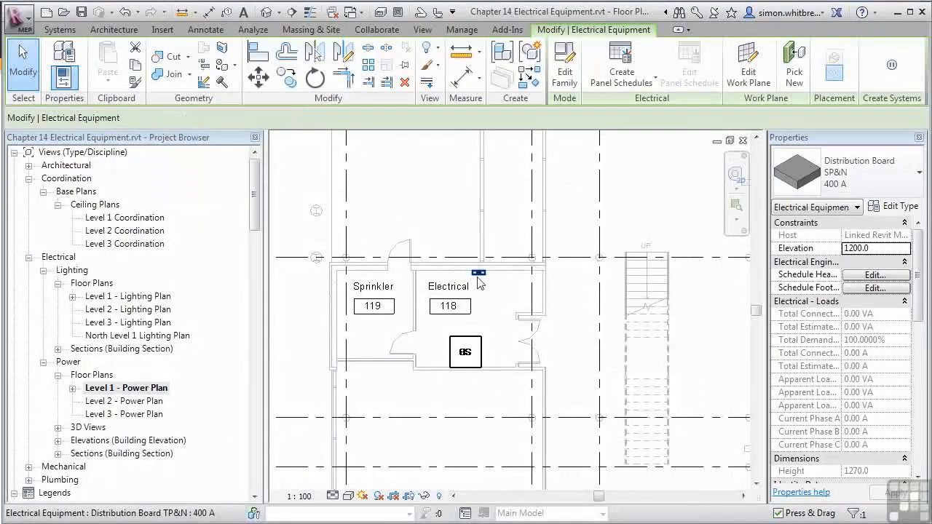
{"action": "left_click", "coordinate": [480, 274]}
{"action": "left_click", "coordinate": [295, 118]}
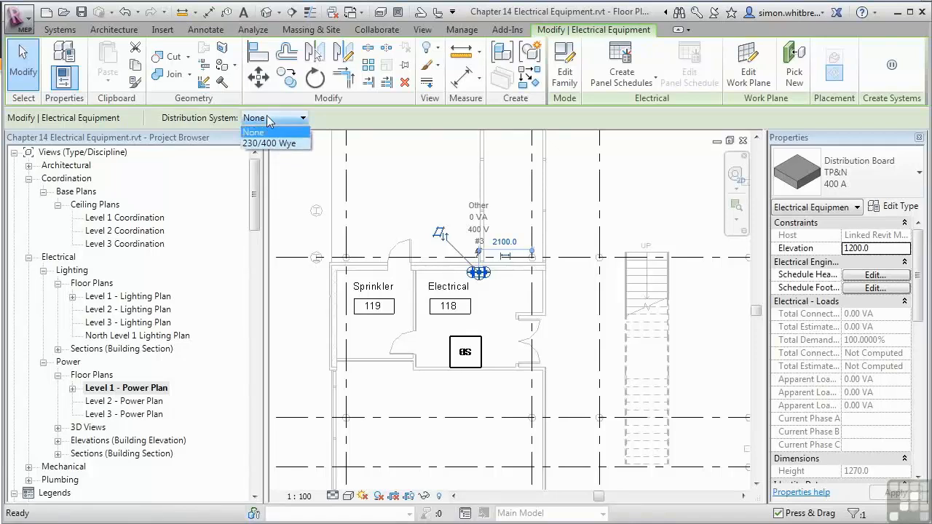
{"action": "left_click", "coordinate": [268, 143]}
{"action": "left_click", "coordinate": [464, 348]}
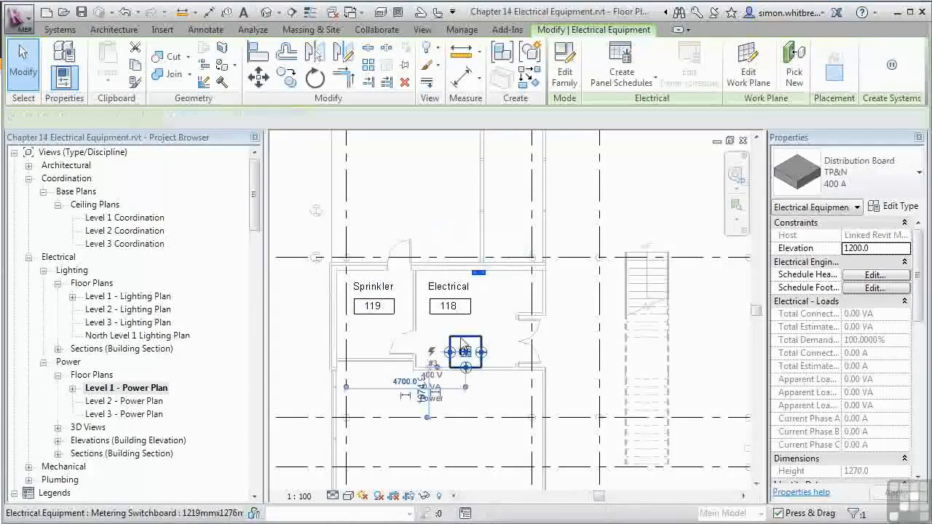
{"action": "left_click", "coordinate": [264, 119]}
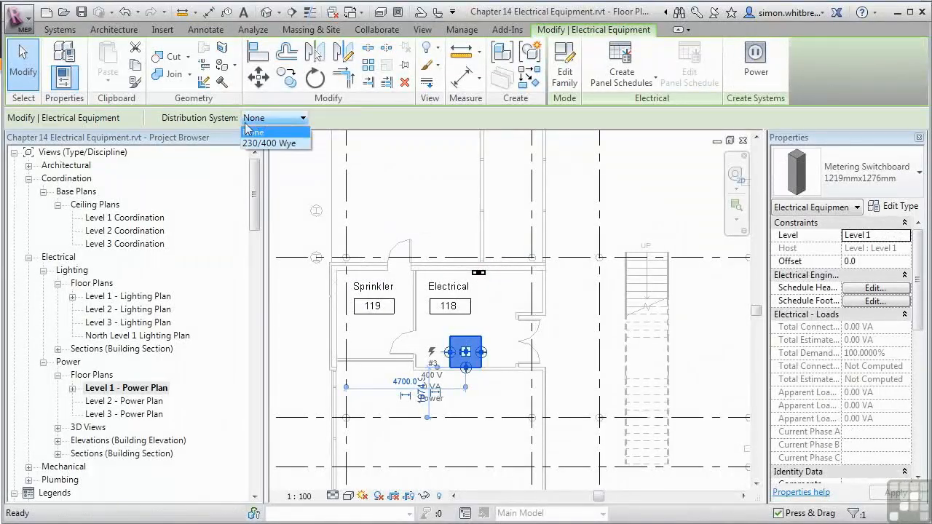
{"action": "left_click", "coordinate": [268, 142]}
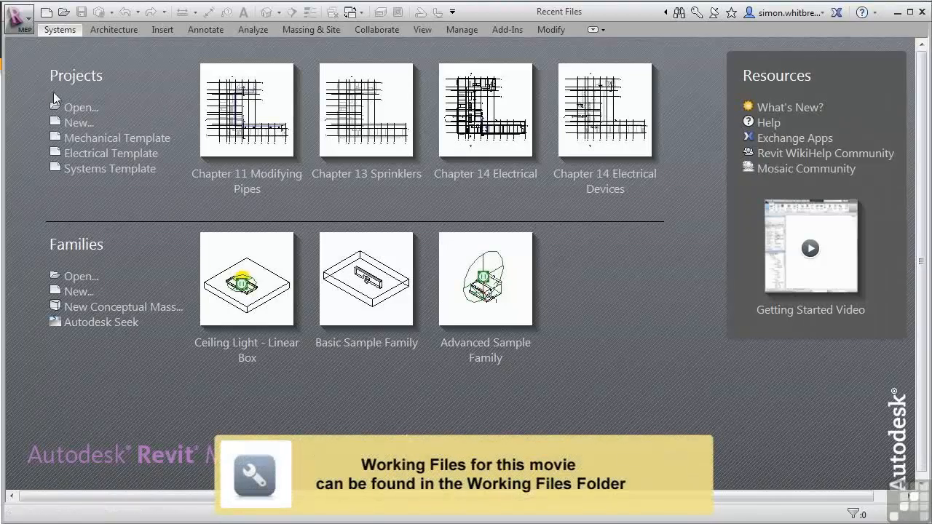
Open the project Chapter 14 Electrical Devices.rvt from the Chapter 14 folder
{"action": "left_click", "coordinate": [77, 107]}
{"action": "left_click", "coordinate": [357, 139]}
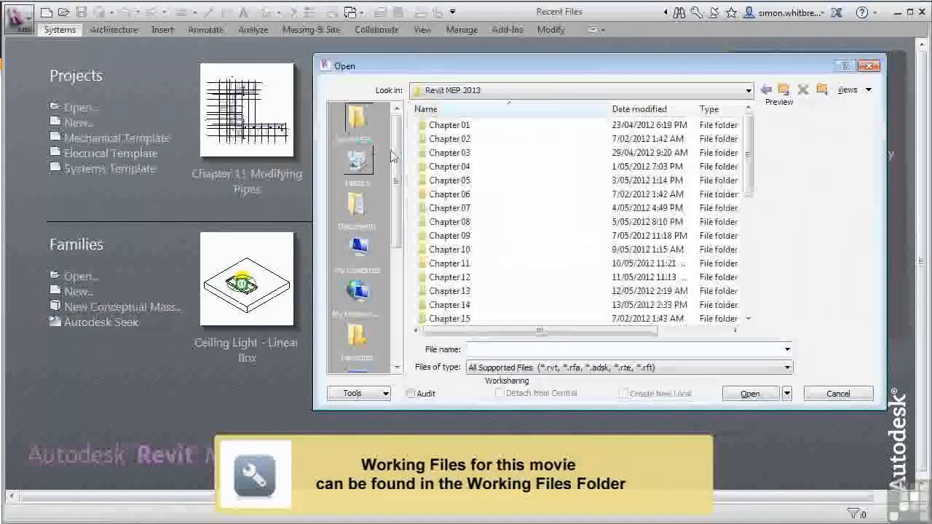
{"action": "double_click", "coordinate": [442, 252]}
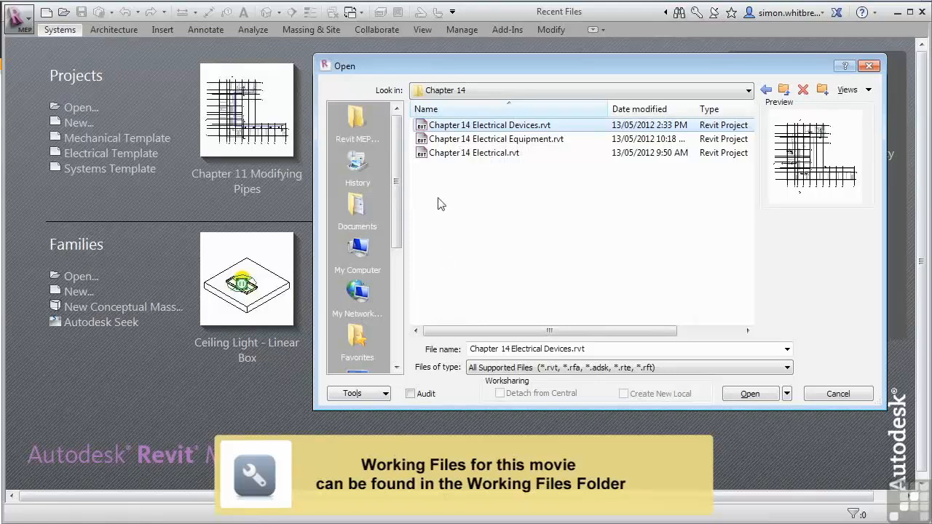
{"action": "double_click", "coordinate": [437, 128]}
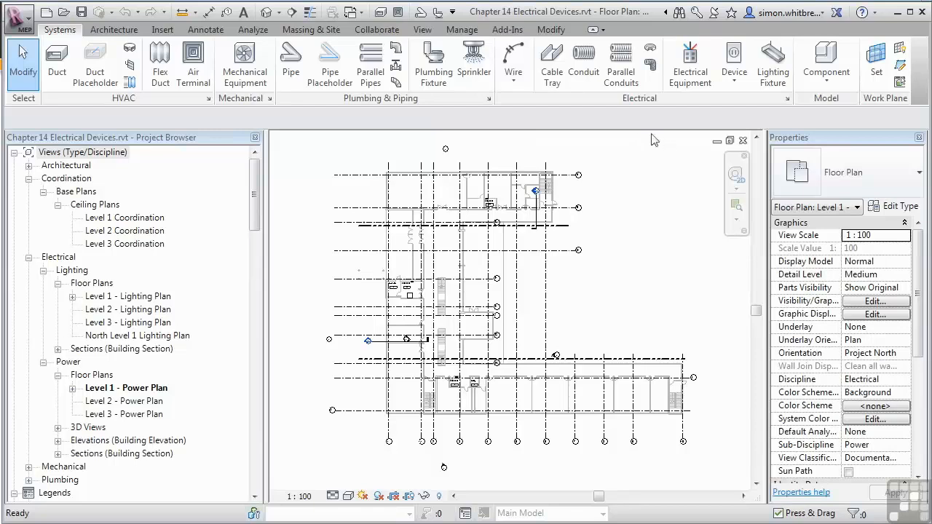
Start placing a Twin Switched Socket Outlet, type Standard, as an electrical fixture at an elevation of 500
{"action": "left_click", "coordinate": [737, 84]}
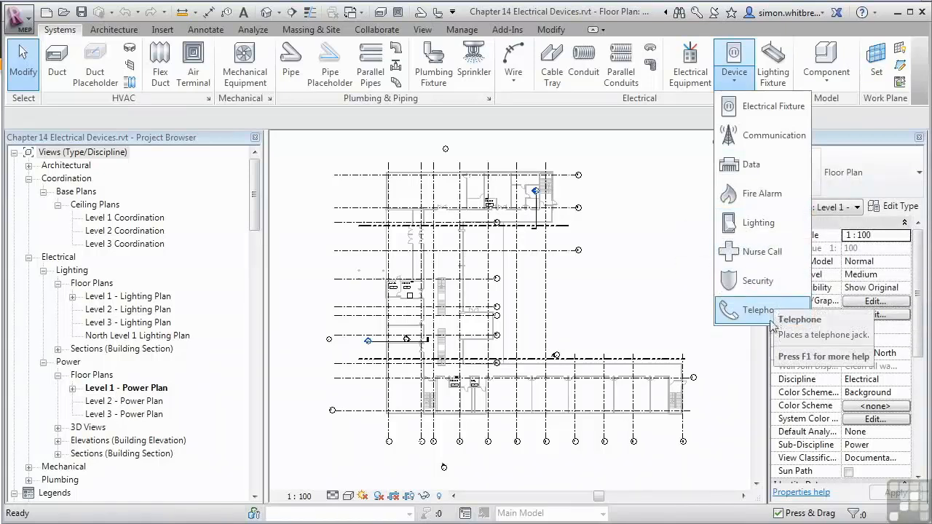
{"action": "left_click", "coordinate": [762, 111]}
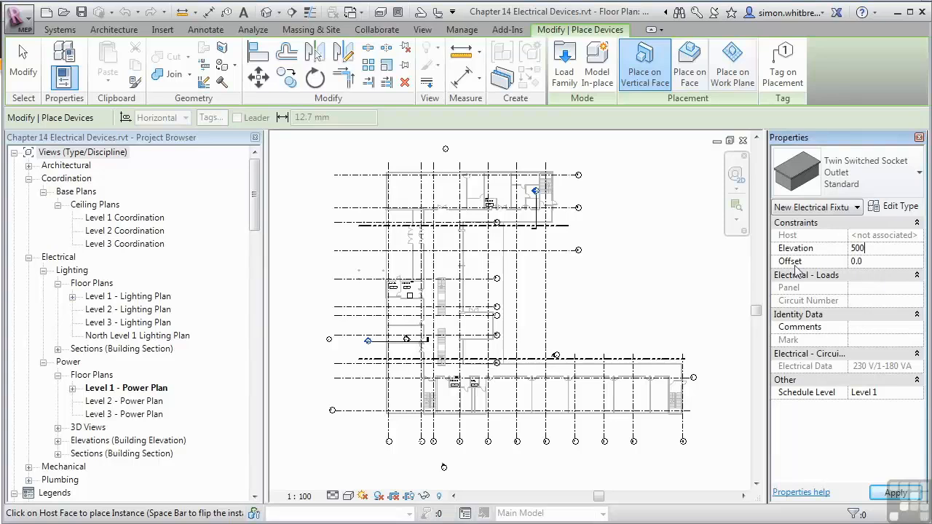
{"action": "left_click", "coordinate": [864, 249]}
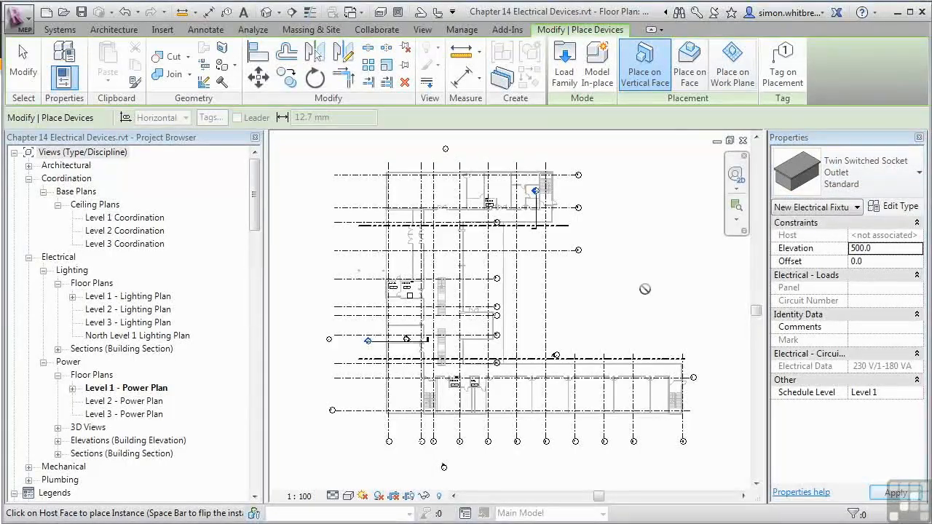
Place twin socket outlets along the left, upper and right walls of the large room beside Utility 110
{"action": "scroll", "coordinate": [493, 416], "scroll_direction": "up", "scroll_amount": 5}
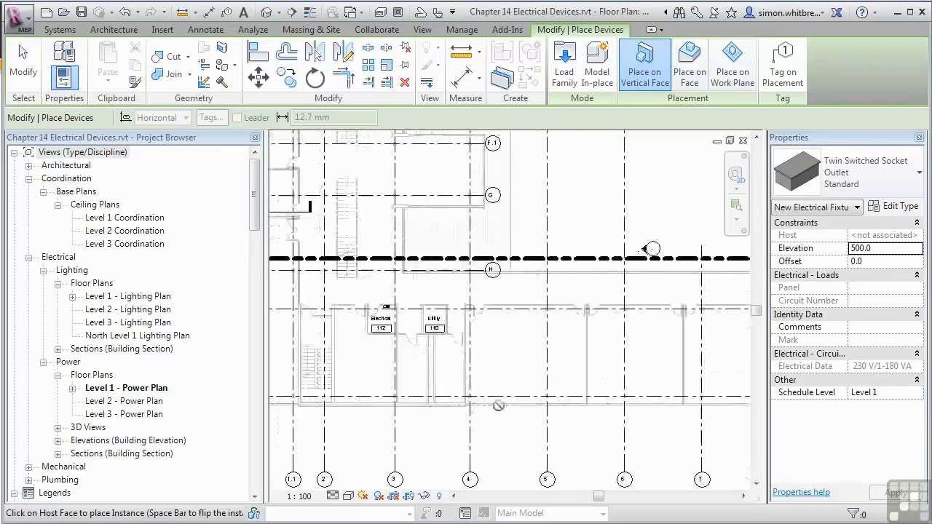
{"action": "middle_click_drag", "start_coordinate": [502, 398], "coordinate": [481, 341]}
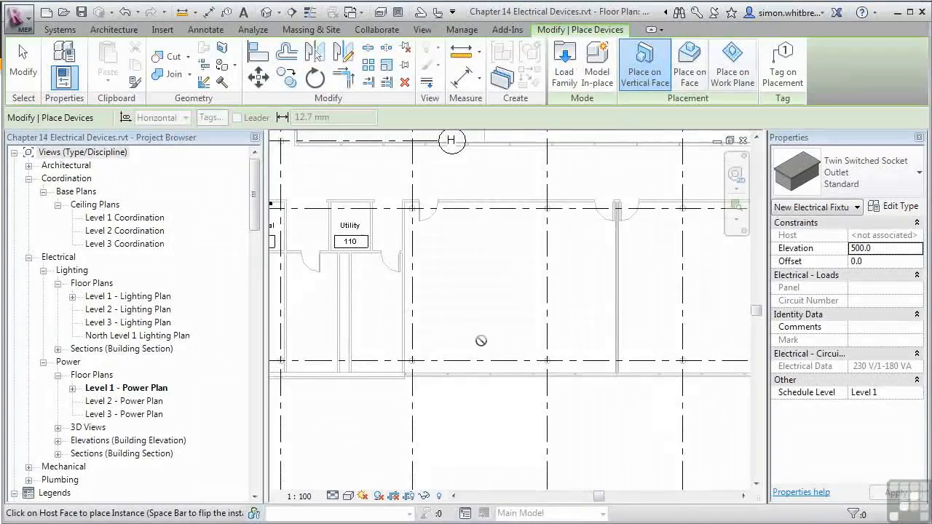
{"action": "left_click", "coordinate": [405, 337]}
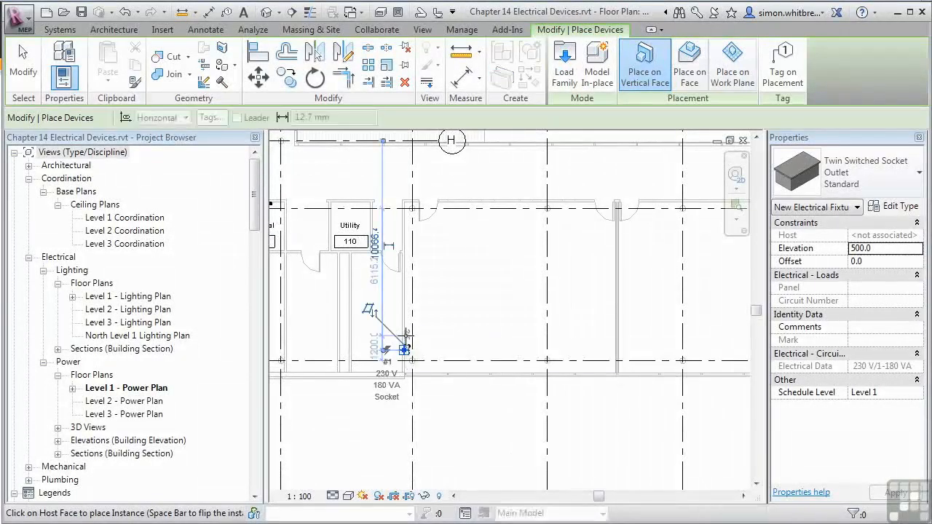
{"action": "left_click", "coordinate": [405, 230]}
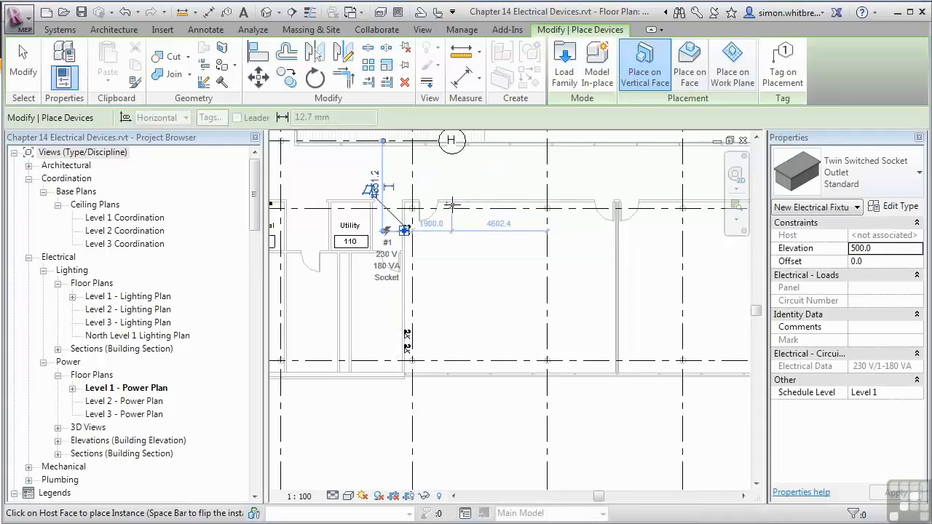
{"action": "left_click", "coordinate": [506, 203]}
{"action": "left_click", "coordinate": [569, 207]}
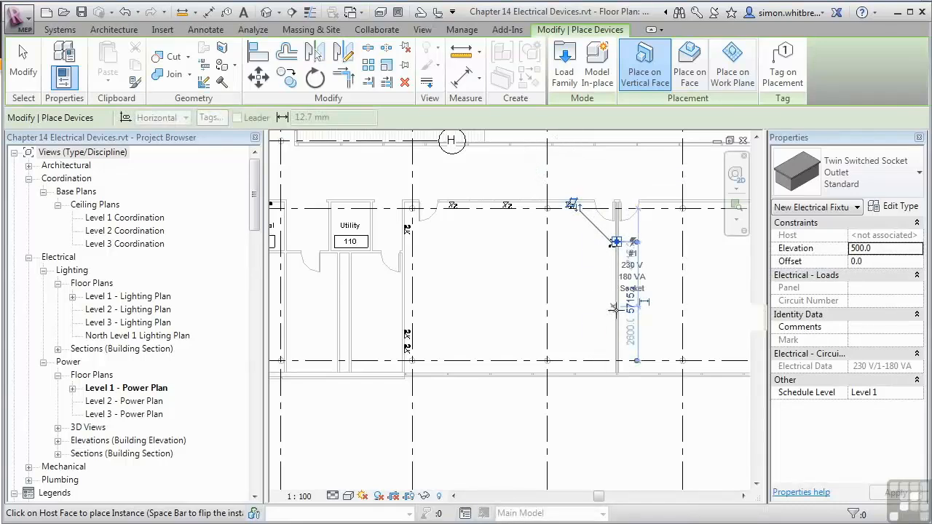
Place twin socket outlets on the other side of the shared wall and along the neighbouring room's upper and right walls
{"action": "scroll", "coordinate": [625, 329], "scroll_direction": "up", "scroll_amount": 3}
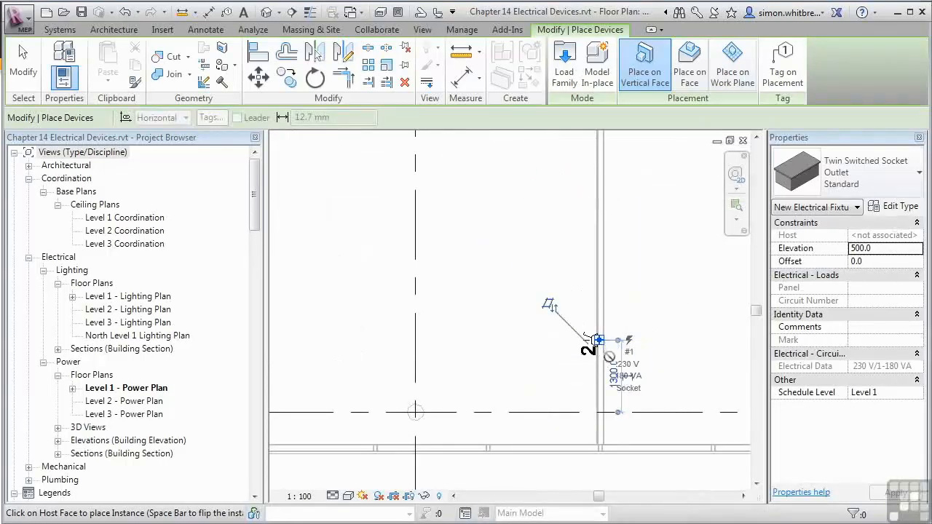
{"action": "middle_click_drag", "start_coordinate": [622, 253], "coordinate": [609, 418]}
{"action": "left_click", "coordinate": [590, 259]}
{"action": "scroll", "coordinate": [596, 281], "scroll_direction": "down", "scroll_amount": 2}
{"action": "middle_click_drag", "start_coordinate": [596, 281], "coordinate": [344, 370]}
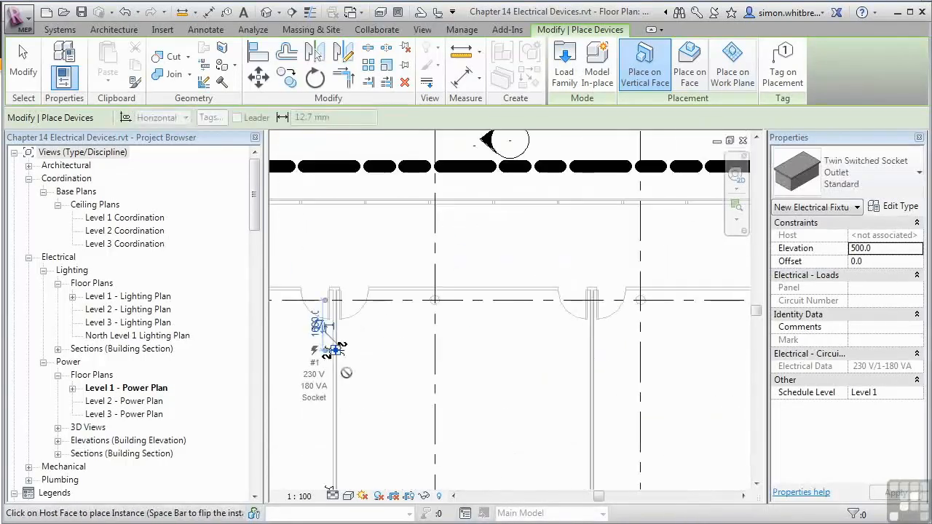
{"action": "left_click", "coordinate": [512, 292]}
{"action": "scroll", "coordinate": [569, 364], "scroll_direction": "down", "scroll_amount": 2}
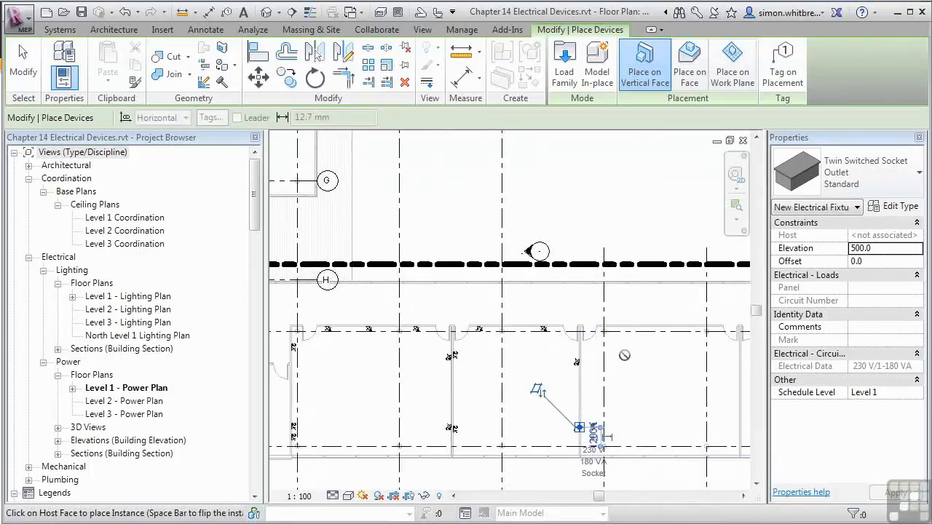
Place twin socket outlets along the next room's upper, left and right walls, including the far side of the shared wall
{"action": "middle_click_drag", "start_coordinate": [625, 356], "coordinate": [607, 334]}
{"action": "scroll", "coordinate": [607, 321], "scroll_direction": "up", "scroll_amount": 2}
{"action": "left_click", "coordinate": [594, 300]}
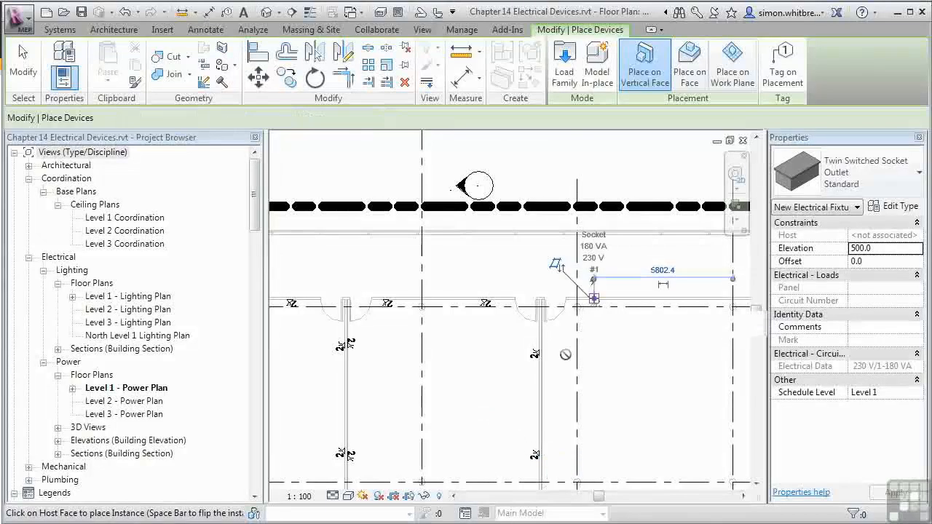
{"action": "scroll", "coordinate": [561, 357], "scroll_direction": "up", "scroll_amount": 4}
{"action": "middle_click_drag", "start_coordinate": [518, 341], "coordinate": [488, 424]}
{"action": "scroll", "coordinate": [445, 397], "scroll_direction": "down", "scroll_amount": 5}
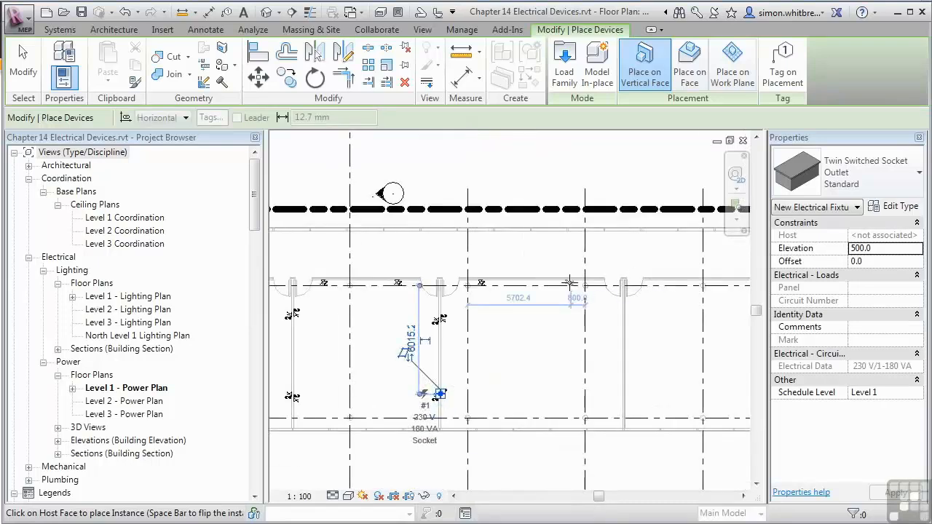
{"action": "middle_click_drag", "start_coordinate": [628, 328], "coordinate": [575, 271]}
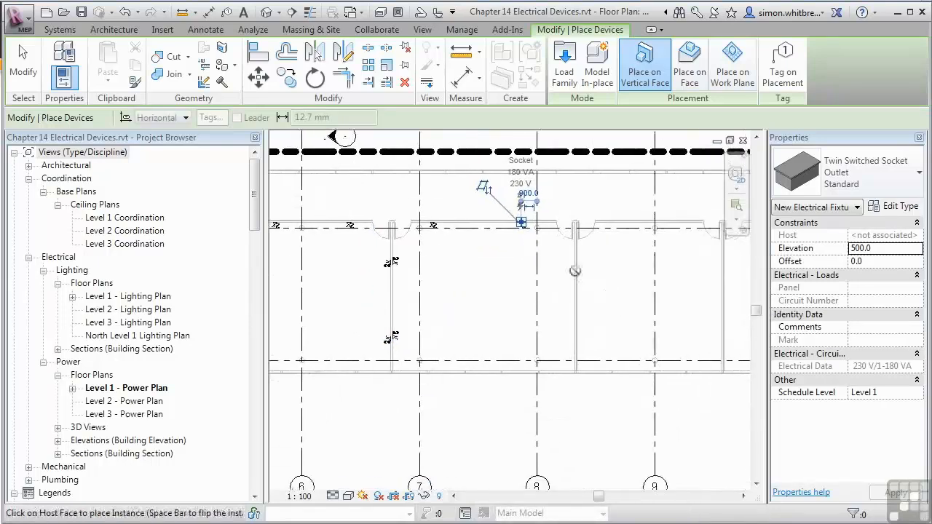
{"action": "scroll", "coordinate": [575, 271], "scroll_direction": "up", "scroll_amount": 3}
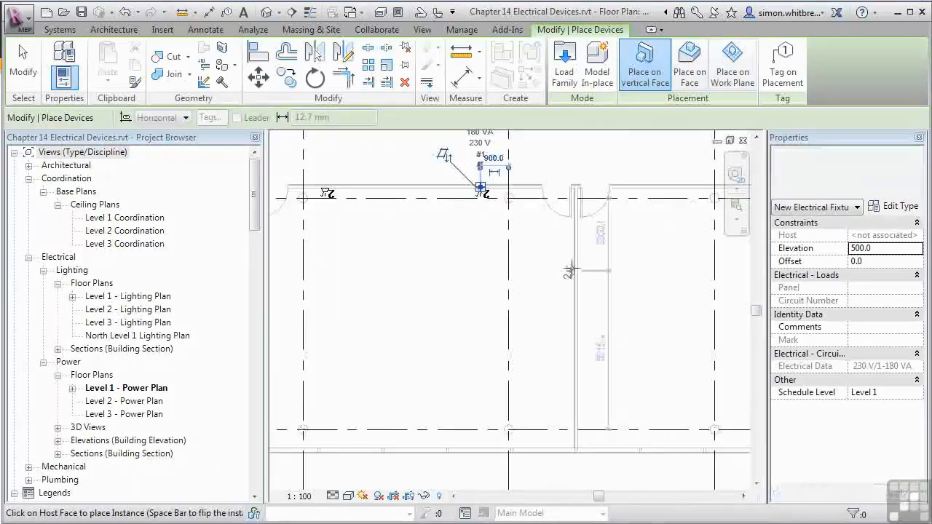
{"action": "left_click", "coordinate": [574, 377]}
{"action": "middle_click_drag", "start_coordinate": [646, 393], "coordinate": [436, 429]}
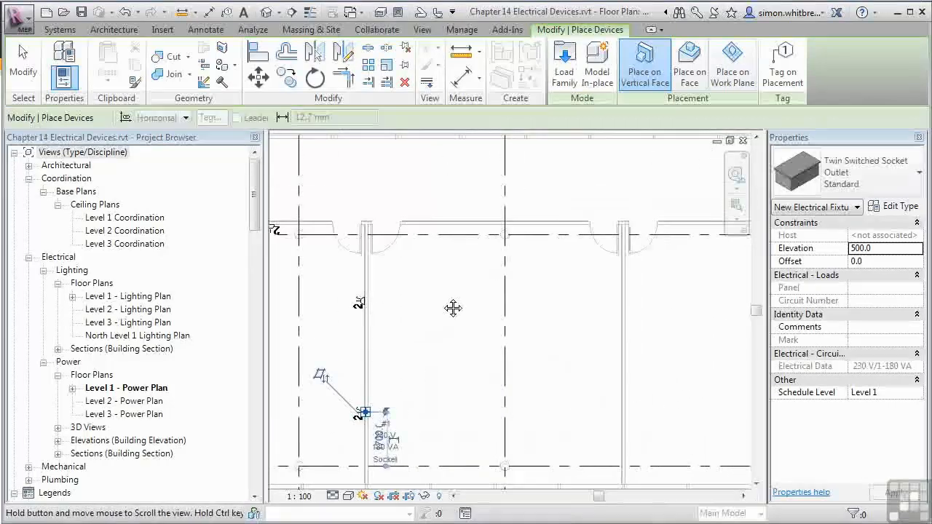
Place twin socket outlets on the upper and side walls of the remaining rooms up to the staircase
{"action": "left_click", "coordinate": [438, 223]}
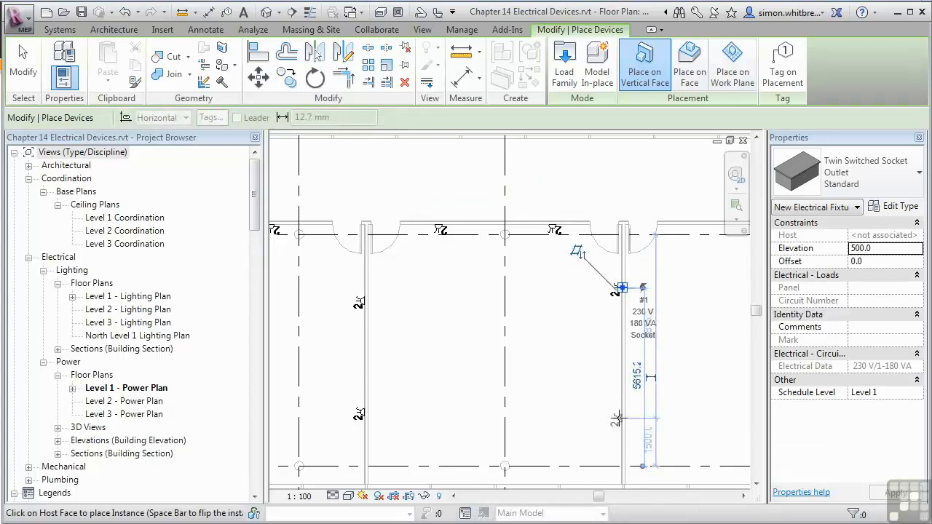
{"action": "left_click", "coordinate": [619, 288]}
{"action": "middle_click_drag", "start_coordinate": [645, 406], "coordinate": [387, 375]}
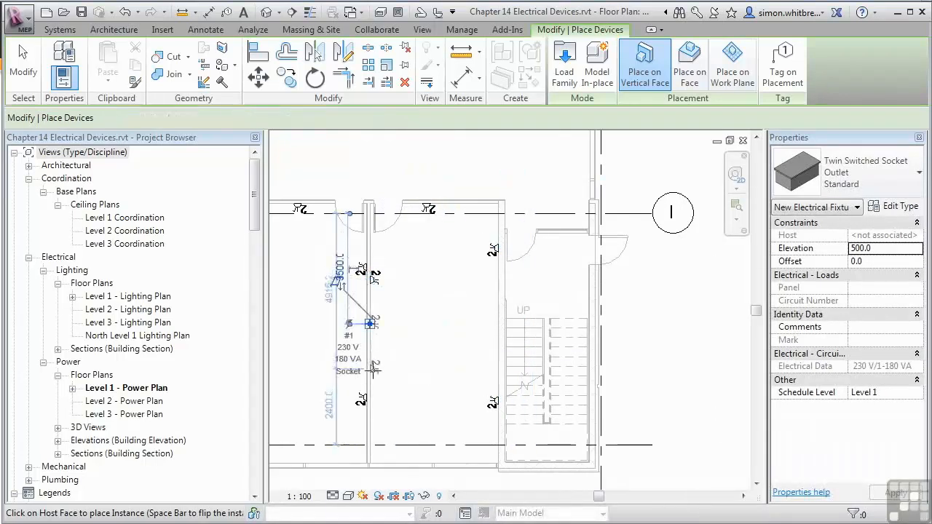
{"action": "middle_click_drag", "start_coordinate": [364, 375], "coordinate": [588, 370]}
{"action": "middle_click_drag", "start_coordinate": [451, 313], "coordinate": [678, 308]}
{"action": "scroll", "coordinate": [644, 311], "scroll_direction": "down", "scroll_amount": 1}
{"action": "middle_click_drag", "start_coordinate": [409, 315], "coordinate": [480, 309]}
{"action": "middle_click_drag", "start_coordinate": [393, 322], "coordinate": [692, 322]}
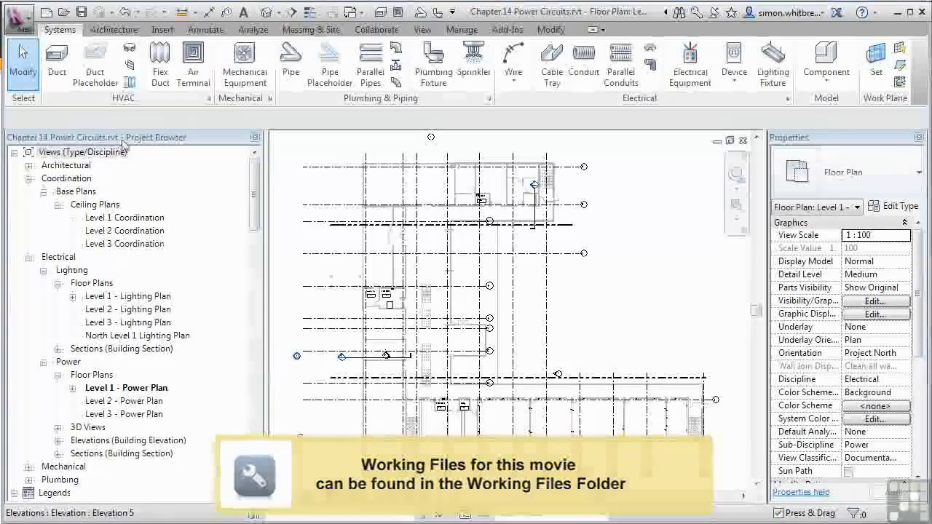
In the Chapter 14 Power Circuits Level 1 power plan, create a power circuit from the lowest left-wall socket in the large room beside Utility 110
{"action": "left_click", "coordinate": [92, 391]}
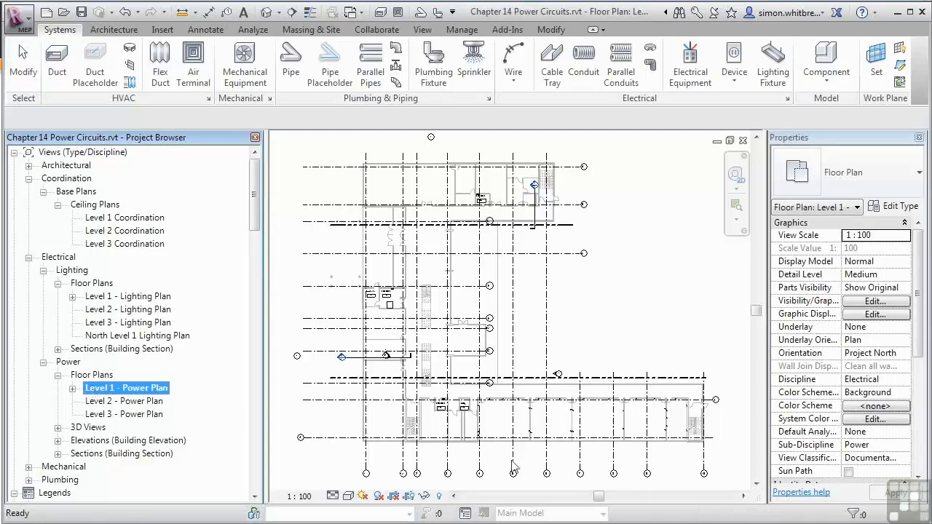
{"action": "middle_click_drag", "start_coordinate": [514, 466], "coordinate": [446, 354]}
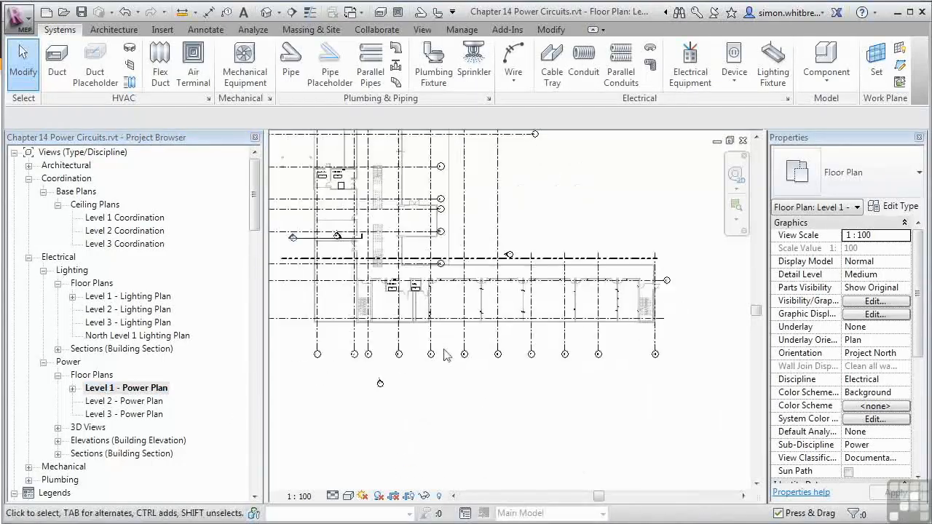
{"action": "scroll", "coordinate": [448, 297], "scroll_direction": "up", "scroll_amount": 5}
{"action": "scroll", "coordinate": [394, 338], "scroll_direction": "up", "scroll_amount": 1}
{"action": "scroll", "coordinate": [380, 341], "scroll_direction": "up", "scroll_amount": 2}
{"action": "middle_click_drag", "start_coordinate": [381, 341], "coordinate": [440, 348]}
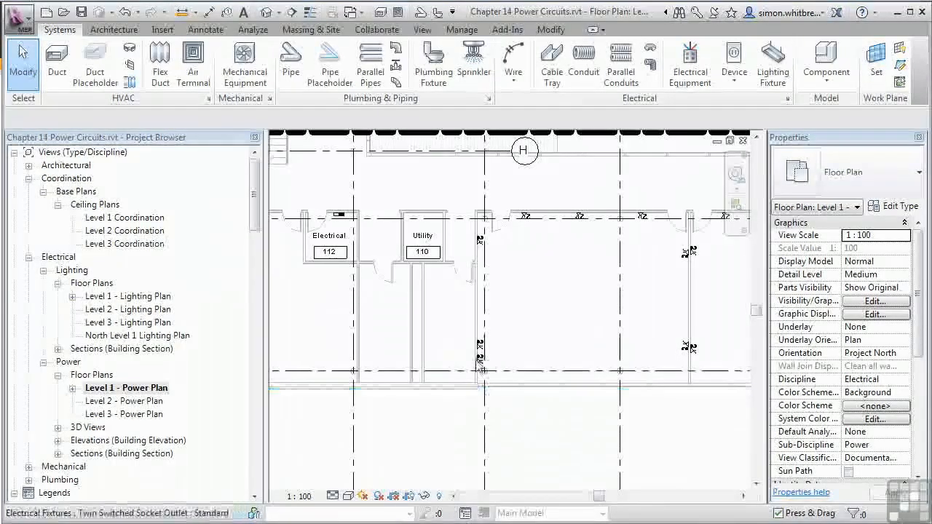
{"action": "left_click", "coordinate": [480, 362]}
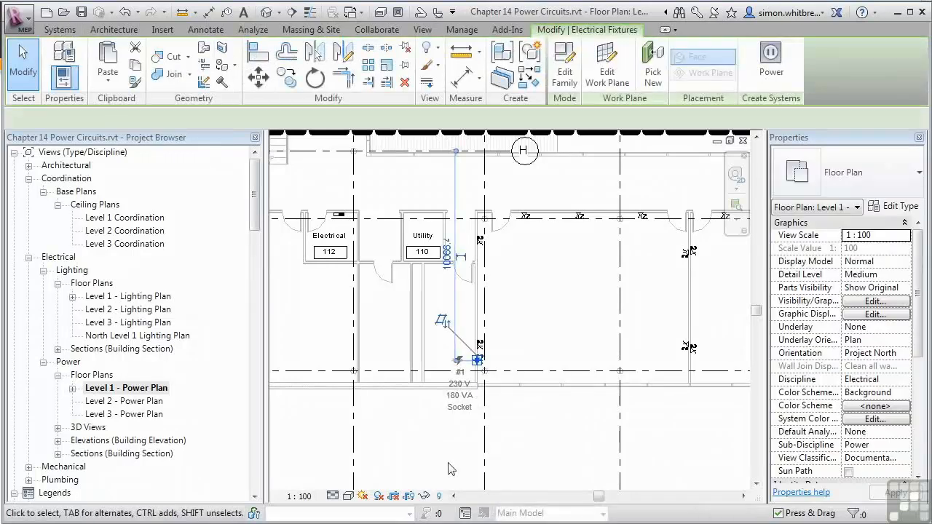
{"action": "left_click", "coordinate": [758, 68]}
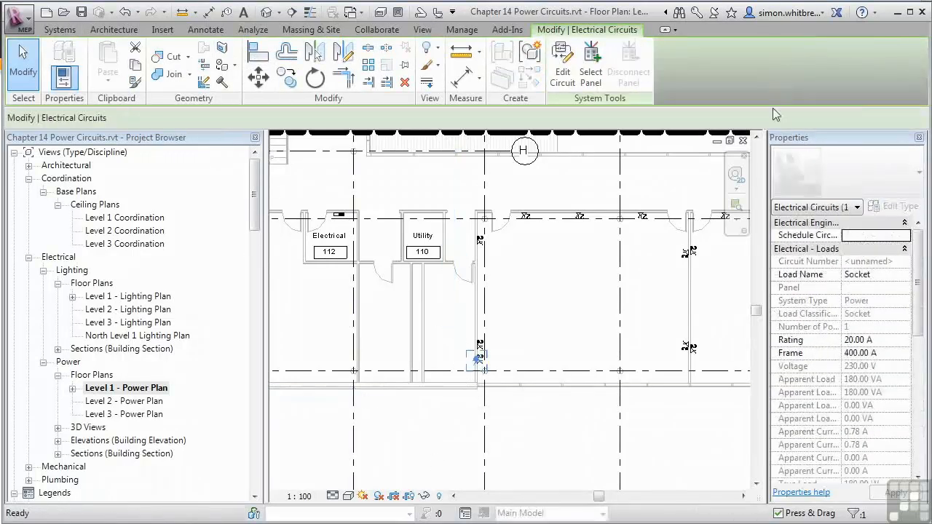
Add the large room's remaining socket outlets to the circuit and assign it to panel LPS1 in Electrical 112
{"action": "left_click", "coordinate": [563, 72]}
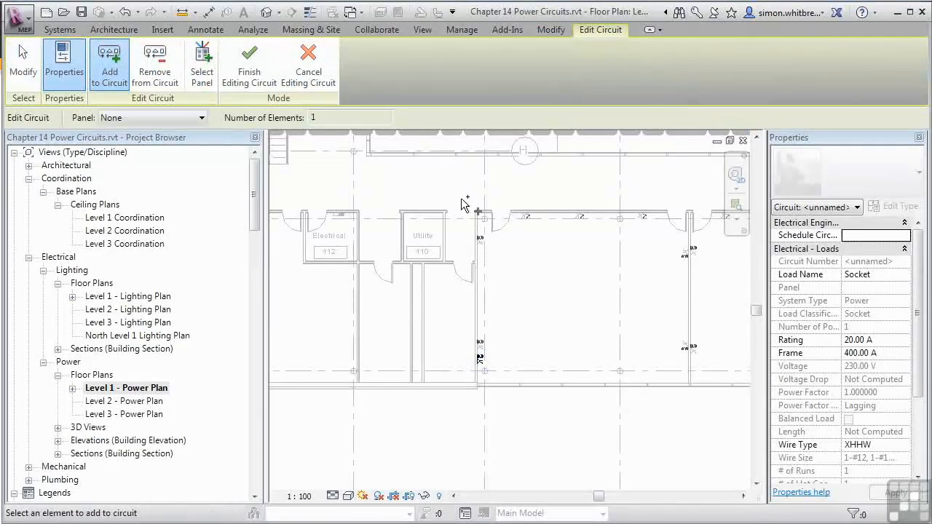
{"action": "left_click_drag", "start_coordinate": [464, 193], "coordinate": [690, 406]}
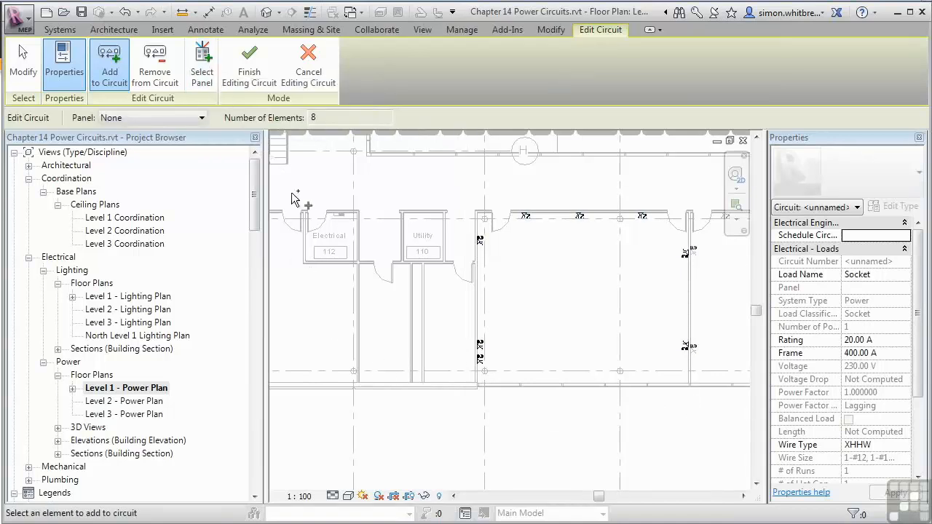
{"action": "left_click", "coordinate": [202, 67]}
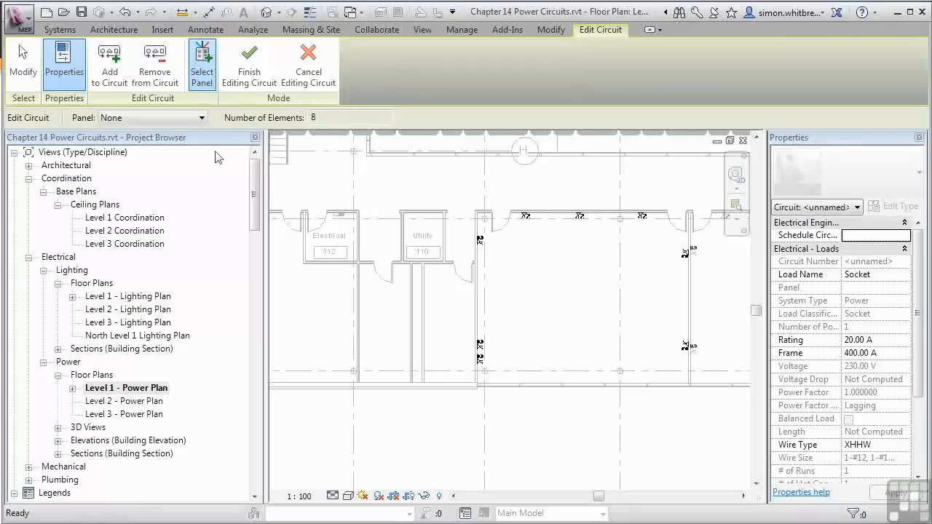
{"action": "left_click", "coordinate": [337, 214]}
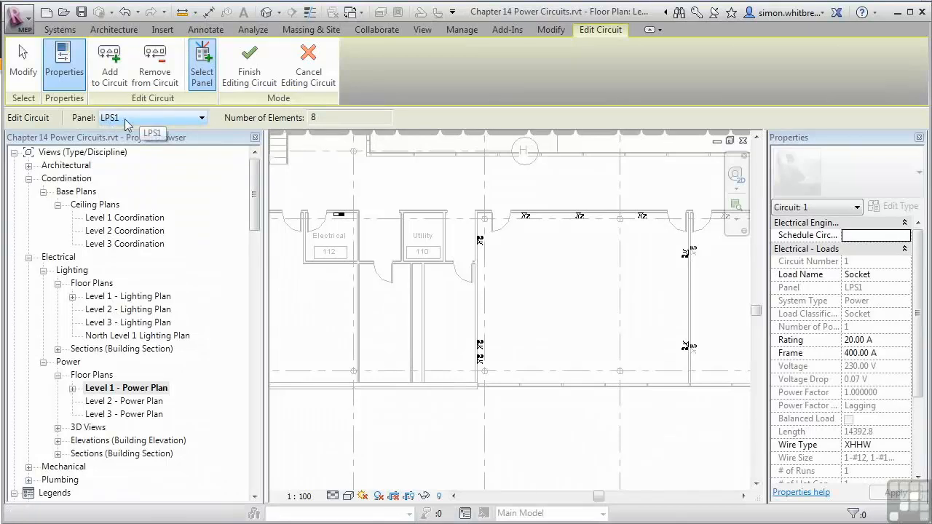
{"action": "left_click", "coordinate": [246, 71]}
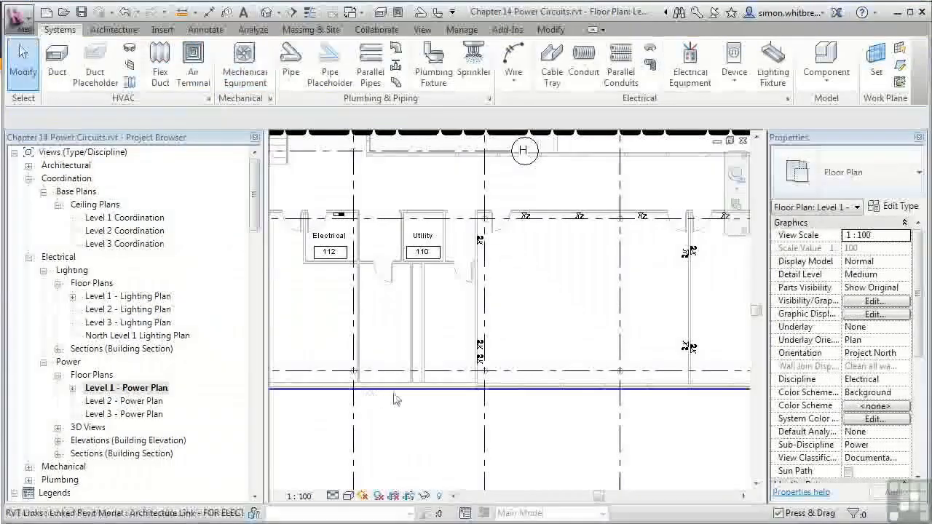
Create a power circuit from the second room's six socket outlets and assign it to panel LPS1
{"action": "middle_click_drag", "start_coordinate": [632, 317], "coordinate": [375, 335]}
{"action": "scroll", "coordinate": [375, 335], "scroll_direction": "up", "scroll_amount": 1}
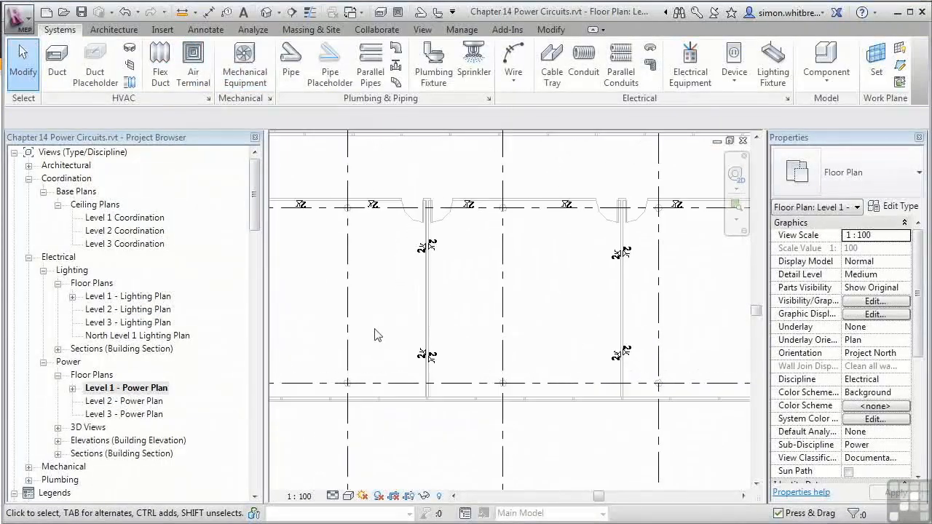
{"action": "left_click_drag", "start_coordinate": [424, 409], "coordinate": [626, 191]}
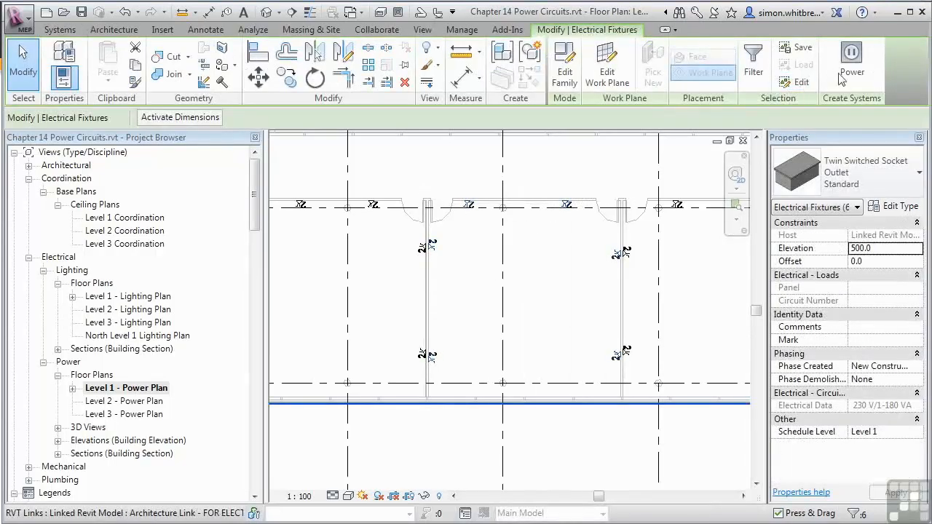
{"action": "left_click", "coordinate": [851, 64]}
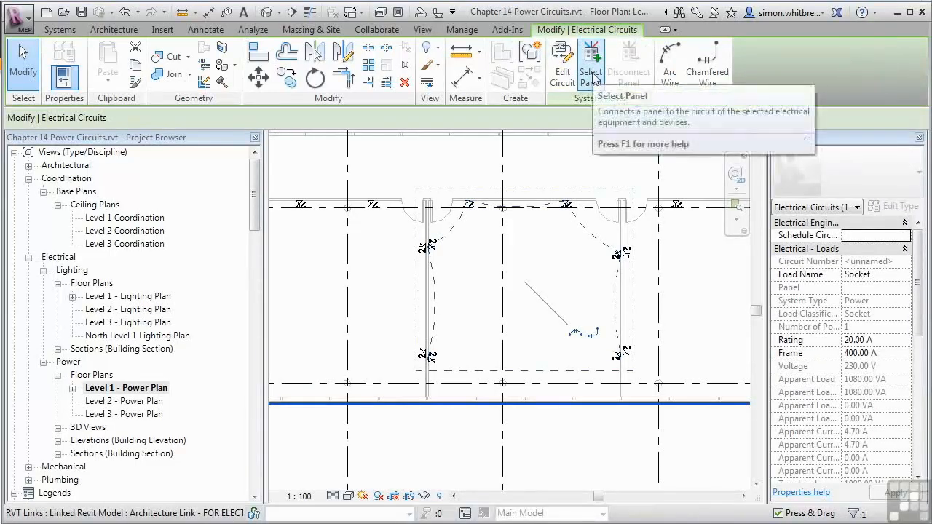
{"action": "left_click", "coordinate": [592, 79]}
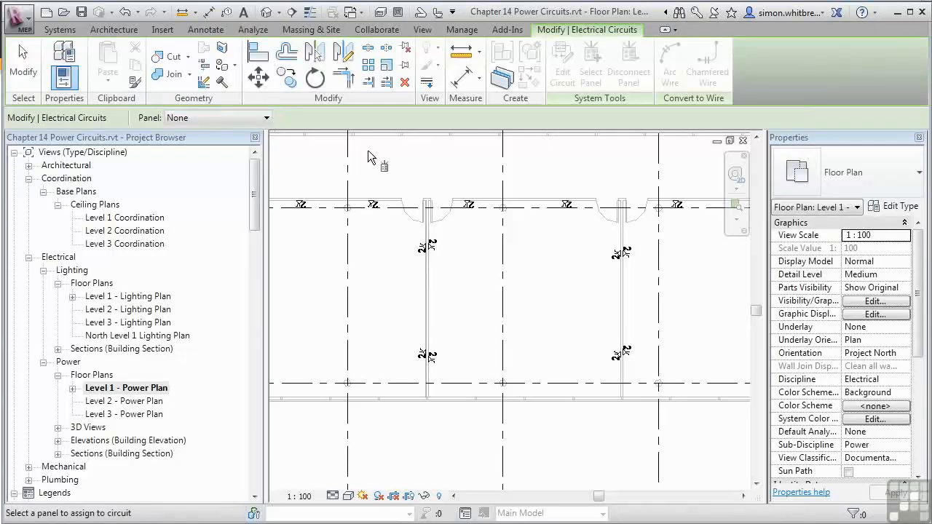
{"action": "left_click", "coordinate": [200, 122]}
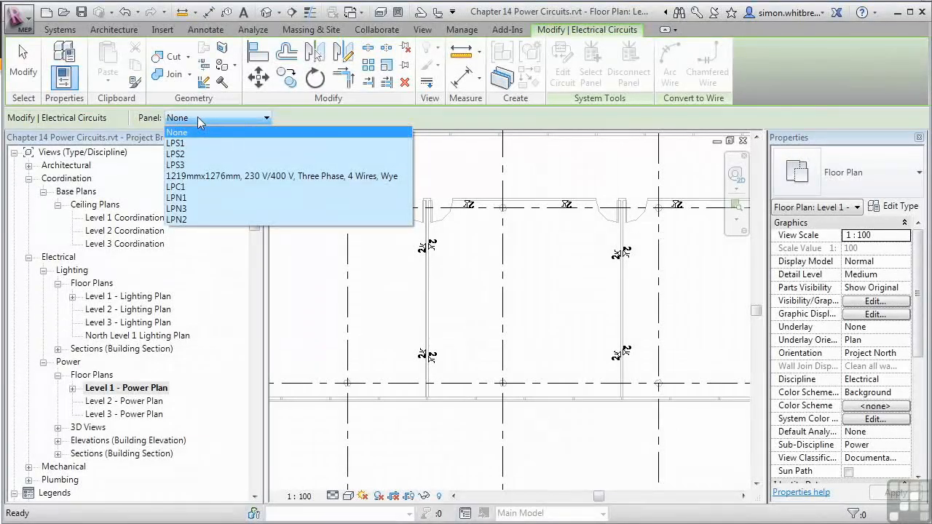
{"action": "left_click", "coordinate": [203, 144]}
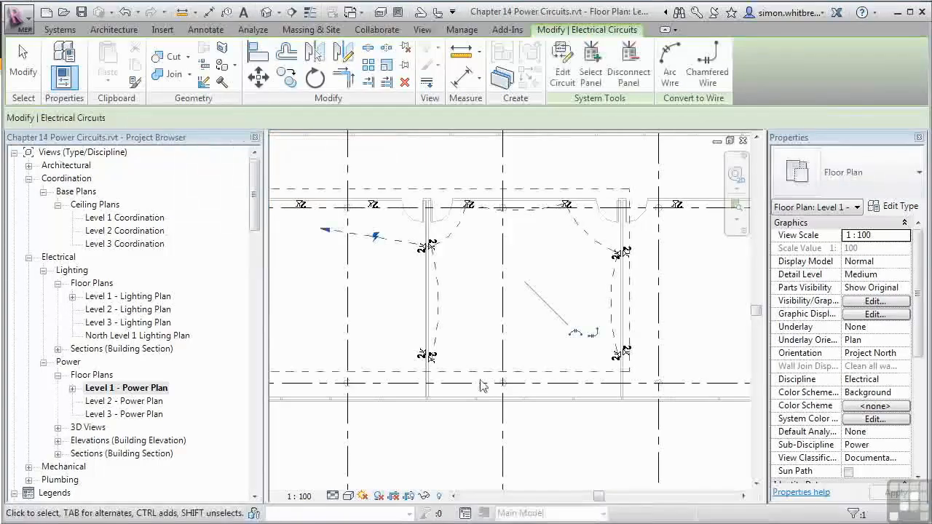
Create a power circuit from the third room's six socket outlets and assign it to panel LPS1
{"action": "middle_click_drag", "start_coordinate": [581, 438], "coordinate": [291, 424]}
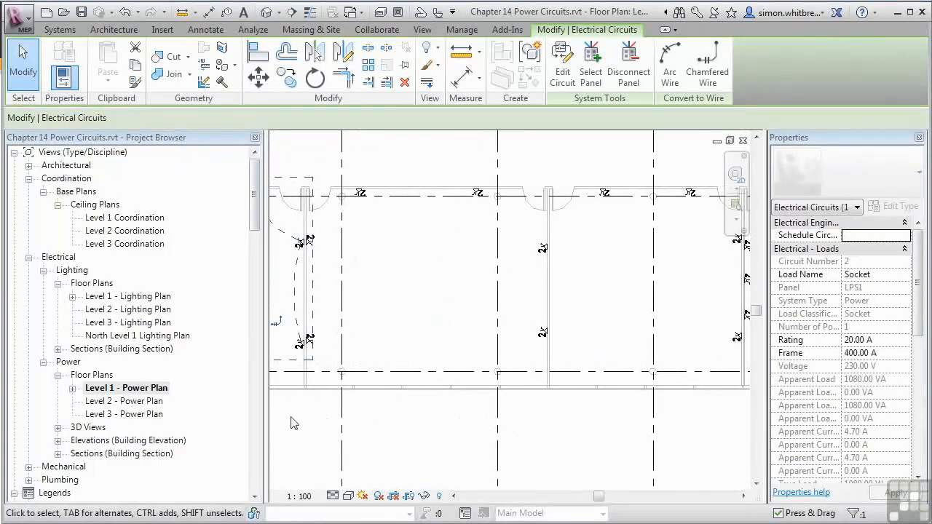
{"action": "left_click_drag", "start_coordinate": [303, 159], "coordinate": [551, 428]}
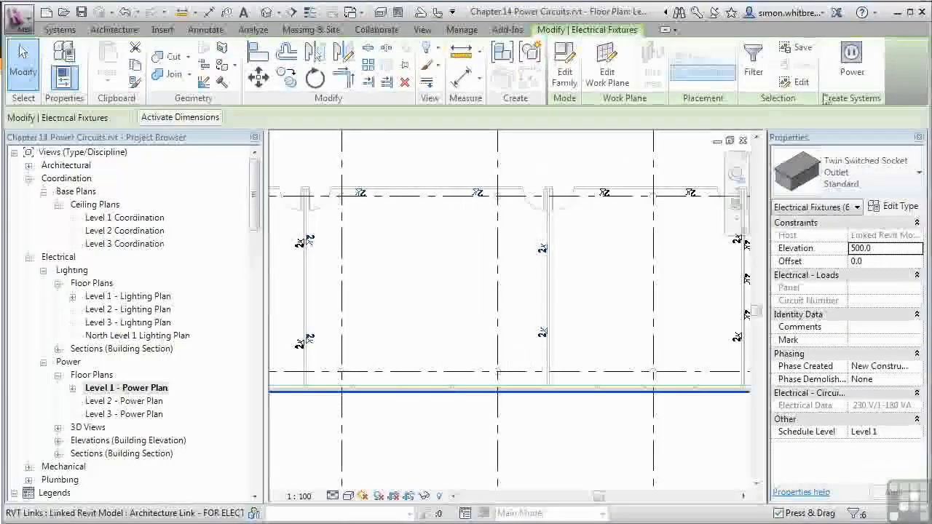
{"action": "left_click", "coordinate": [847, 63]}
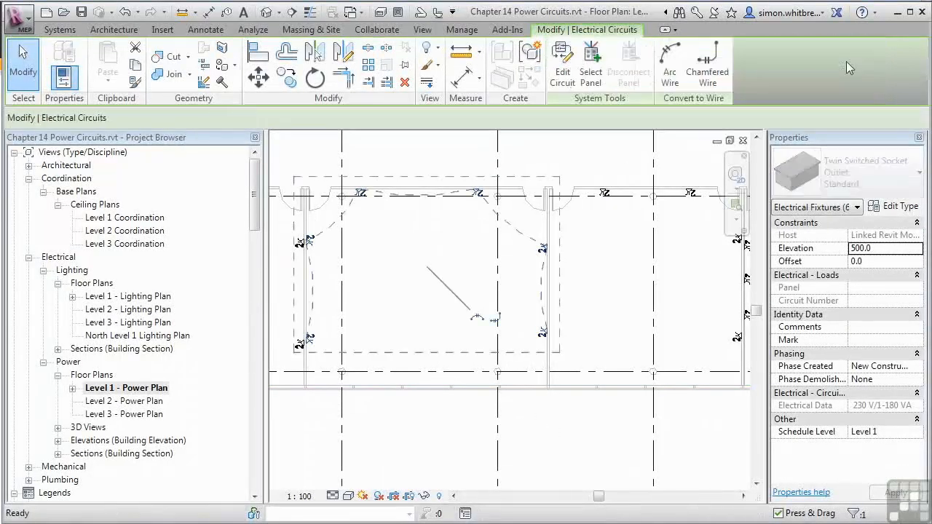
{"action": "left_click", "coordinate": [586, 76]}
{"action": "left_click", "coordinate": [191, 118]}
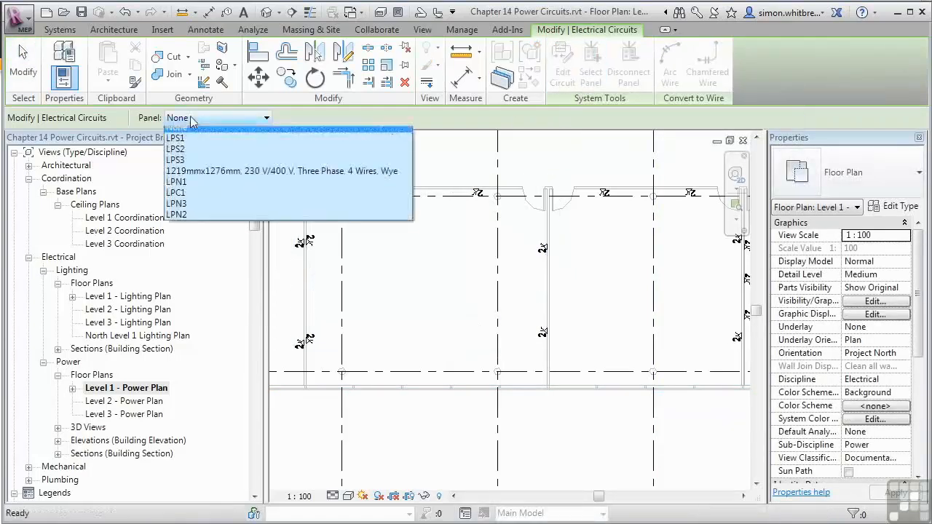
{"action": "left_click", "coordinate": [197, 143]}
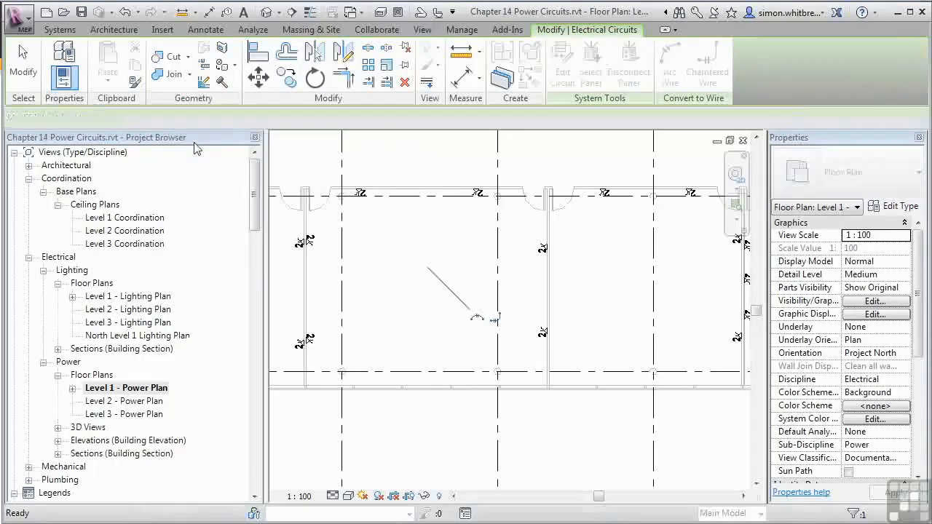
{"action": "key", "text": "Escape"}
Create a power circuit from the fourth room's upper and right wall socket outlets and assign it to panel LPS1
{"action": "middle_click_drag", "start_coordinate": [415, 429], "coordinate": [406, 424]}
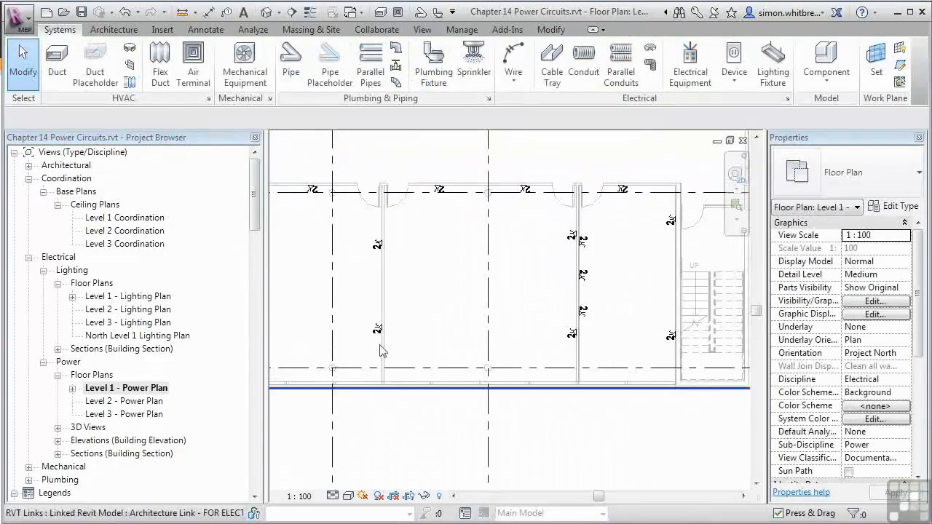
{"action": "left_click_drag", "start_coordinate": [399, 160], "coordinate": [592, 446]}
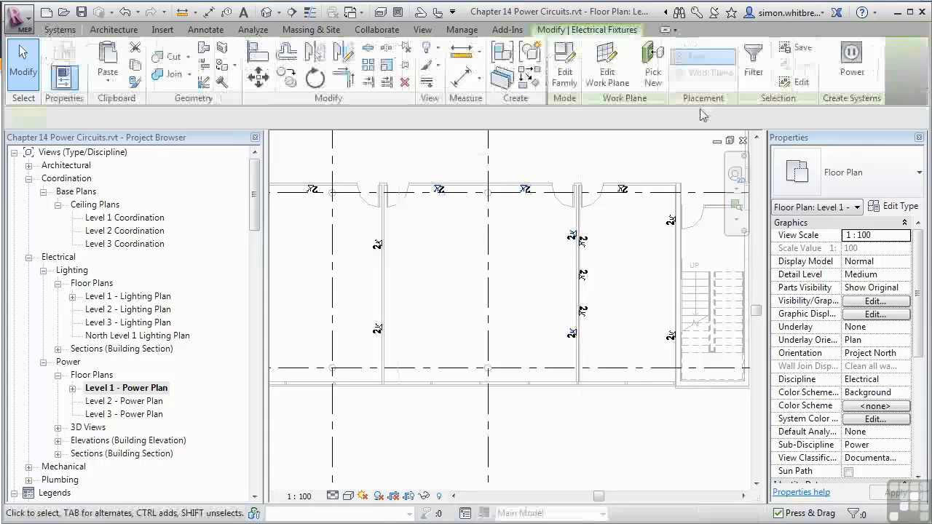
{"action": "left_click", "coordinate": [854, 66]}
{"action": "left_click", "coordinate": [590, 65]}
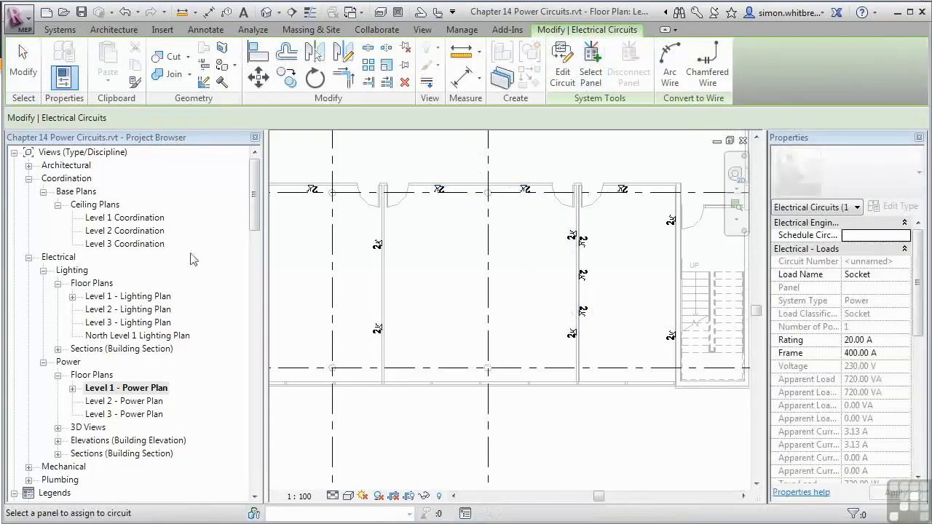
{"action": "left_click", "coordinate": [182, 119]}
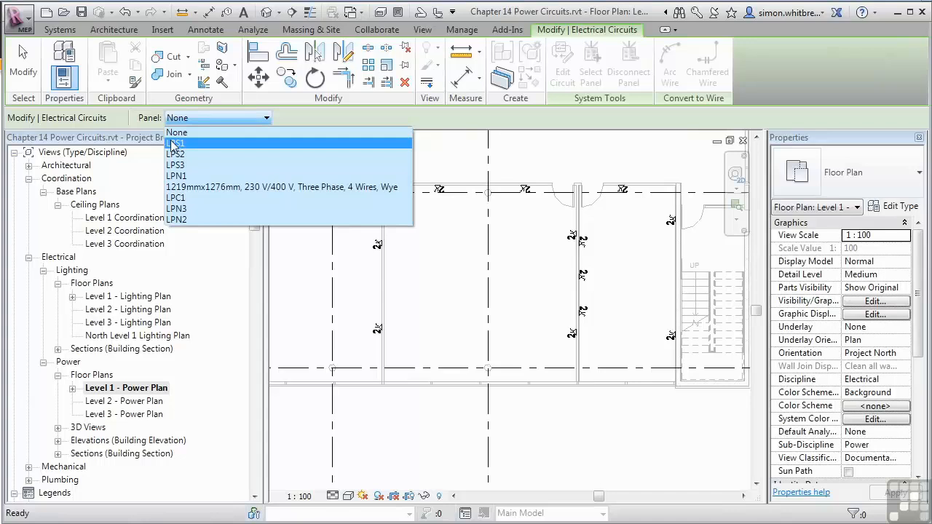
{"action": "left_click", "coordinate": [175, 144]}
{"action": "left_click", "coordinate": [390, 438]}
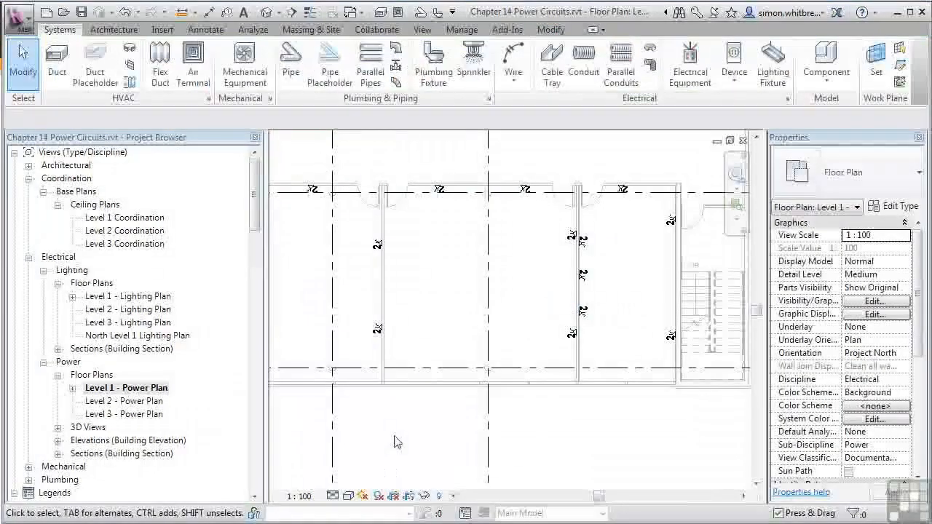
{"action": "middle_click_drag", "start_coordinate": [619, 420], "coordinate": [462, 426]}
{"action": "scroll", "coordinate": [445, 283], "scroll_direction": "up", "scroll_amount": 1}
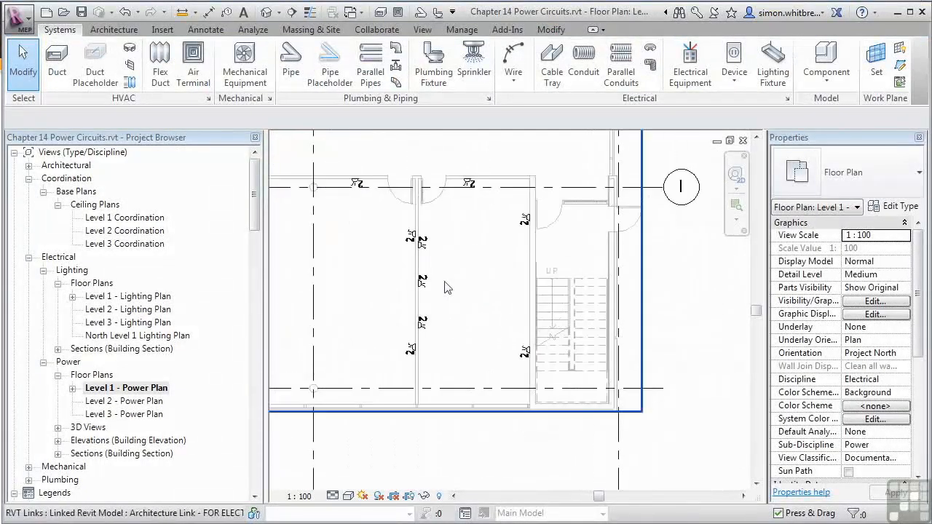
{"action": "scroll", "coordinate": [446, 287], "scroll_direction": "up", "scroll_amount": 1}
{"action": "left_click_drag", "start_coordinate": [373, 151], "coordinate": [562, 473]}
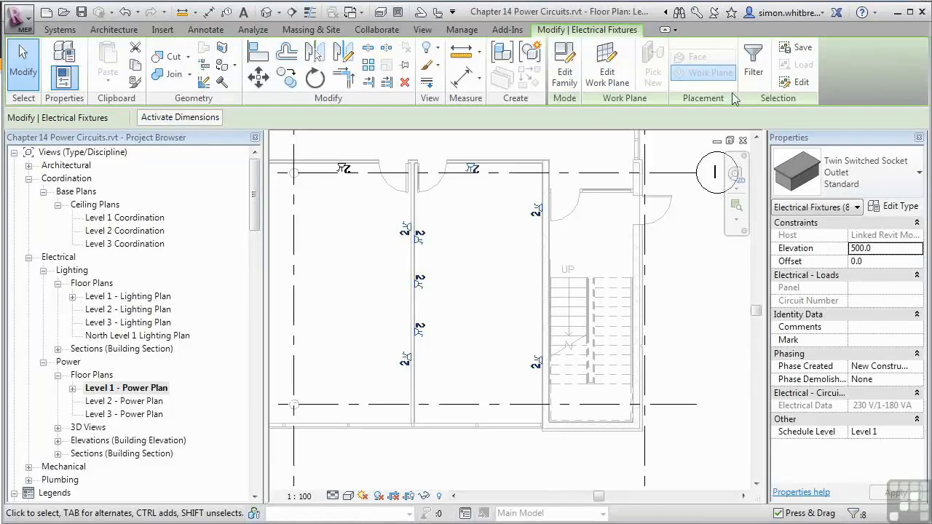
{"action": "left_click", "coordinate": [464, 233]}
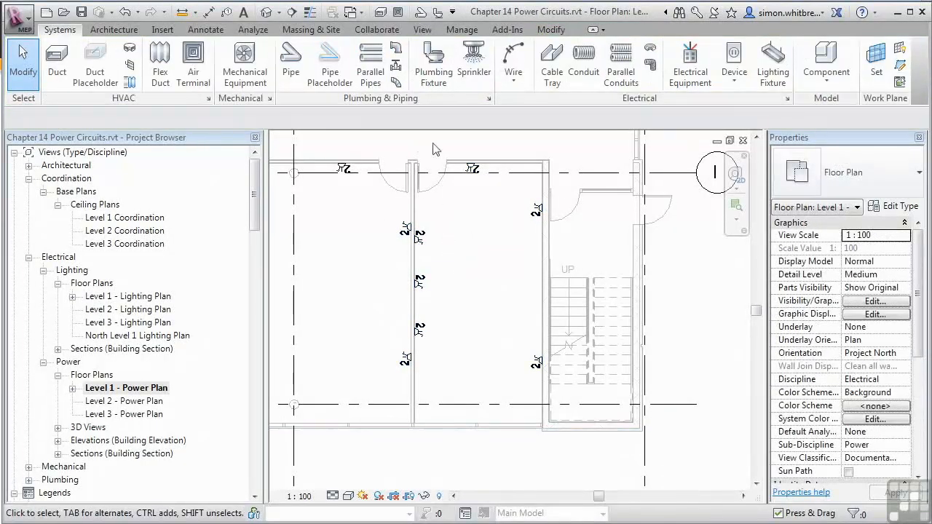
Create a power circuit from the upper wall socket outlet in the room beside the stairs and window-select the dividing and right wall outlets into it
{"action": "left_click", "coordinate": [471, 167]}
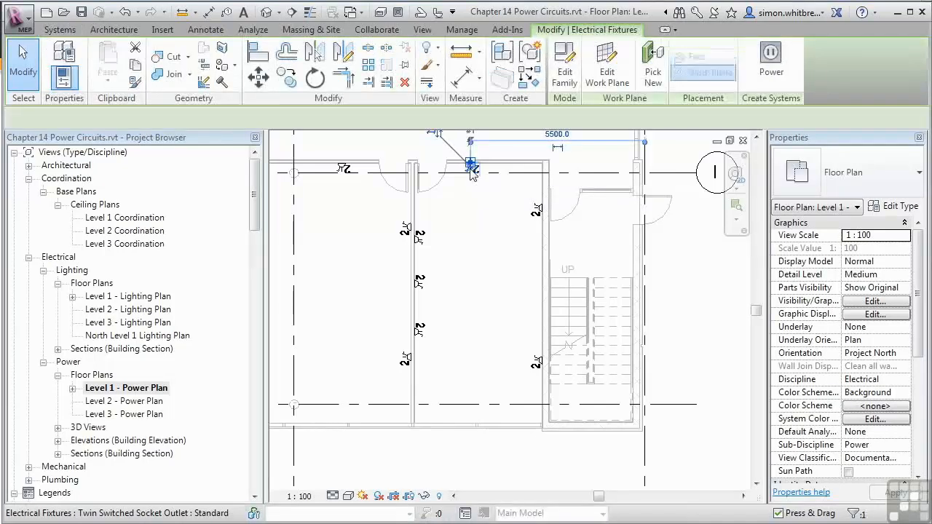
{"action": "left_click", "coordinate": [772, 64]}
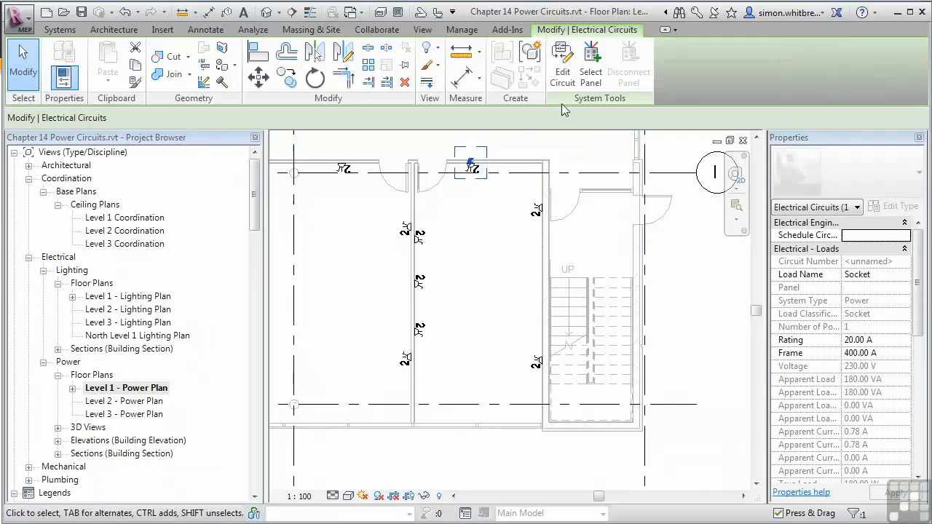
{"action": "left_click", "coordinate": [558, 68]}
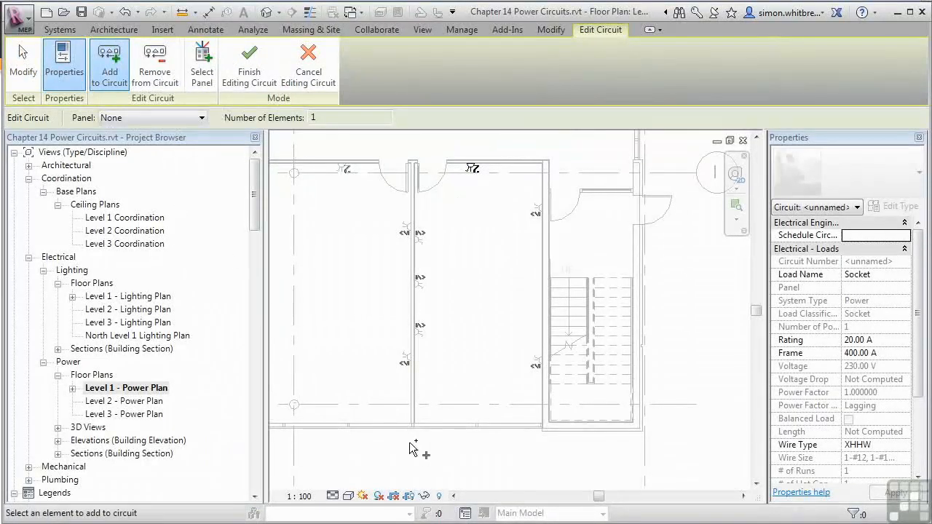
{"action": "left_click_drag", "start_coordinate": [387, 445], "coordinate": [560, 181]}
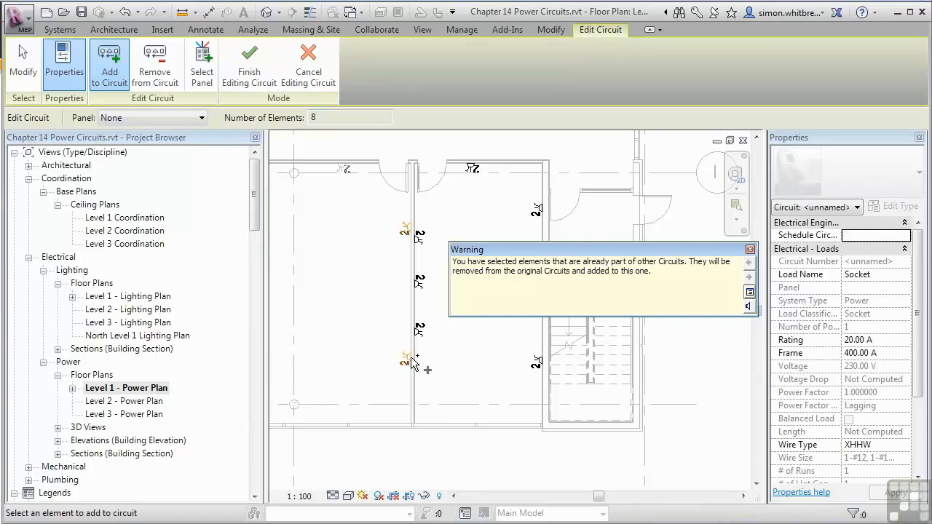
Remove the neighbouring room's two socket outlets from the circuit, assign it to panel LPS1 and finish editing it
{"action": "left_click", "coordinate": [156, 76]}
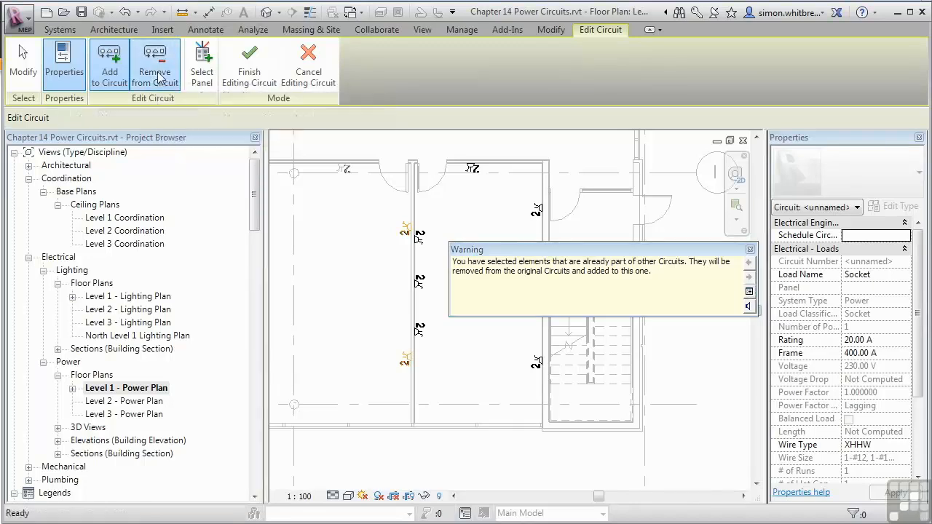
{"action": "left_click", "coordinate": [409, 230]}
{"action": "left_click", "coordinate": [410, 364]}
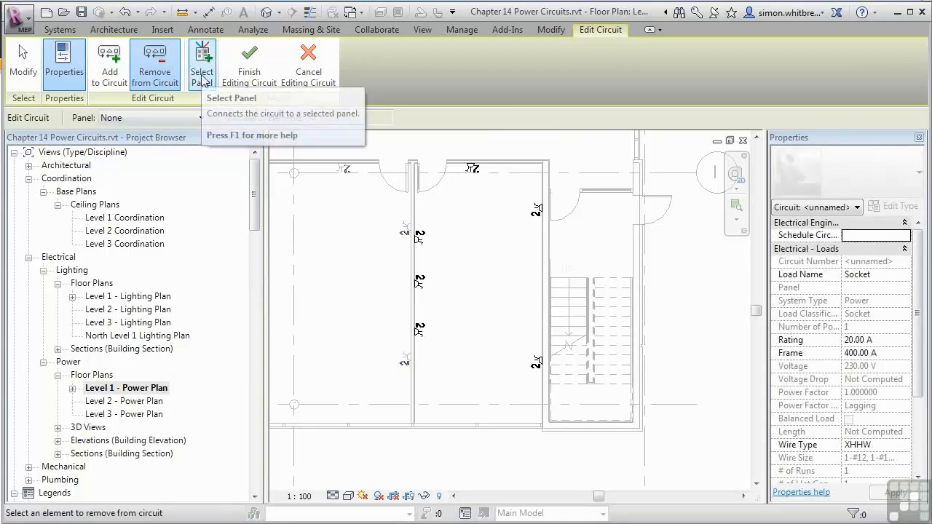
{"action": "left_click", "coordinate": [163, 118]}
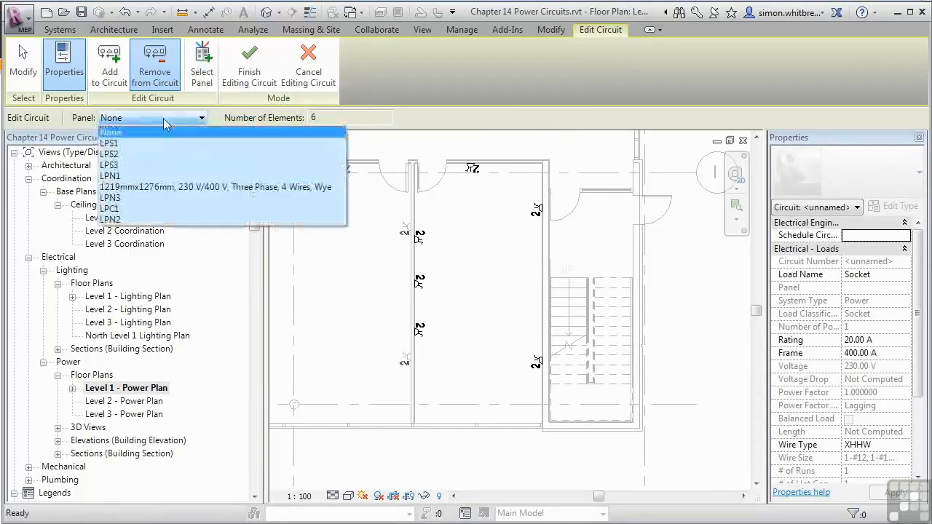
{"action": "left_click", "coordinate": [130, 142]}
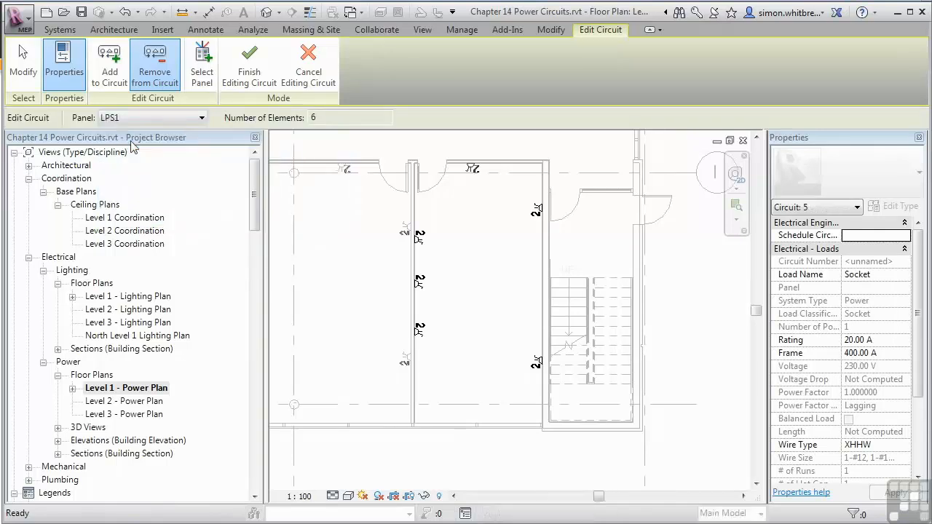
{"action": "left_click", "coordinate": [248, 64]}
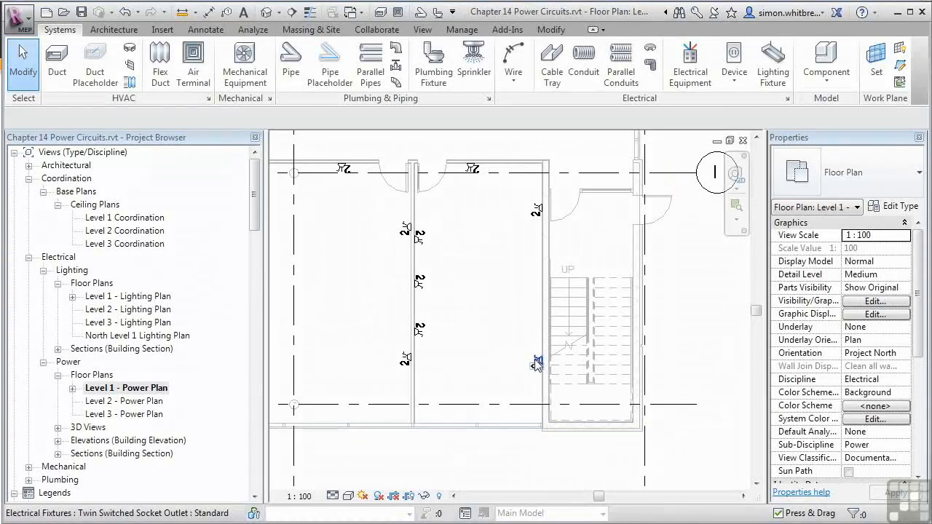
Convert the power circuit of the room beside the stairs to arc wires
{"action": "key", "text": "Tab"}
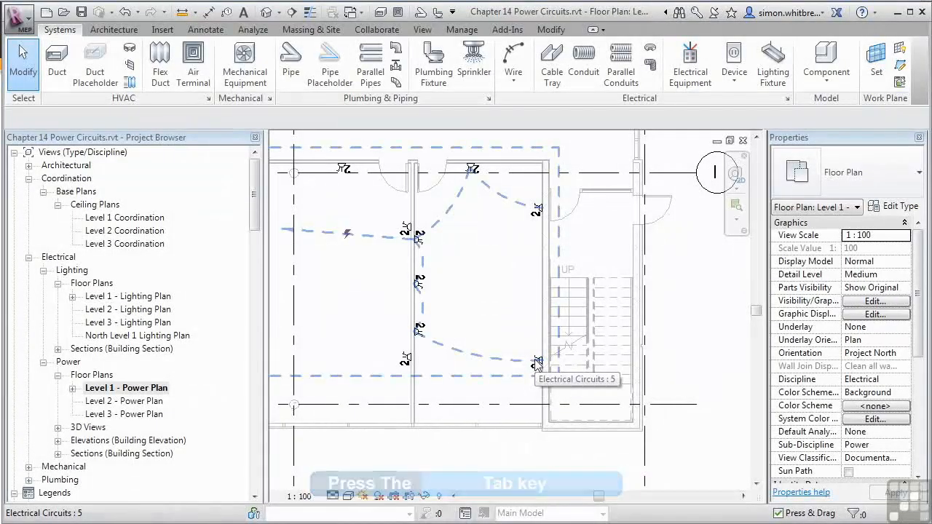
{"action": "left_click", "coordinate": [537, 364]}
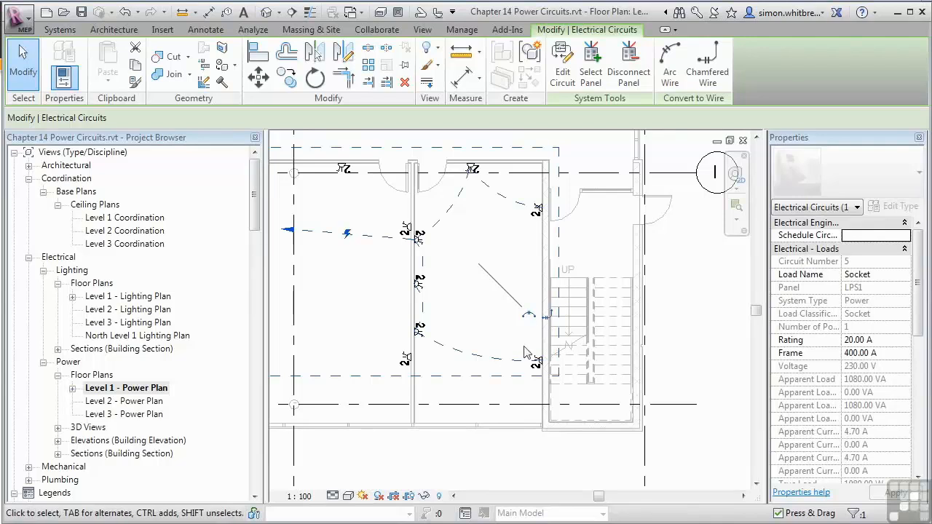
{"action": "left_click", "coordinate": [670, 66]}
{"action": "left_click", "coordinate": [507, 447]}
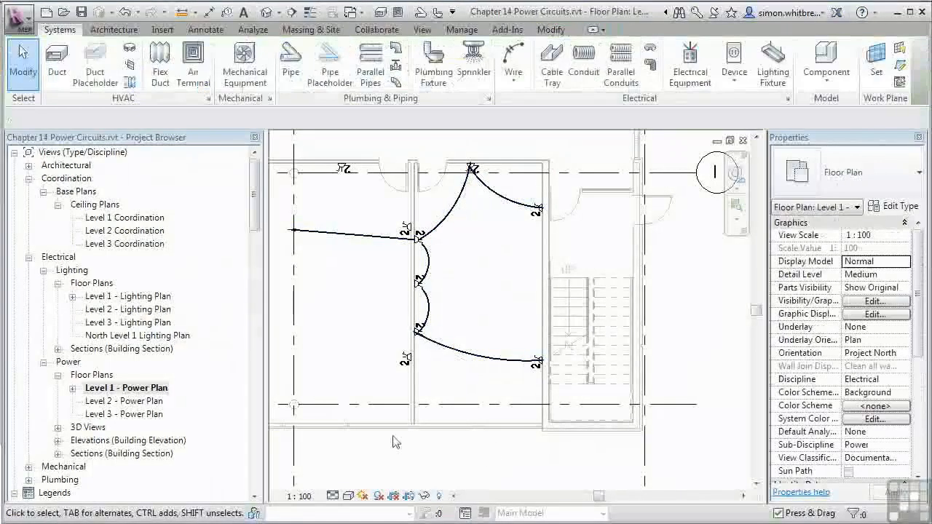
Convert the power circuits of the fourth and third rooms, circuits 4 and 3, to arc wires
{"action": "middle_click_drag", "start_coordinate": [464, 345], "coordinate": [676, 333]}
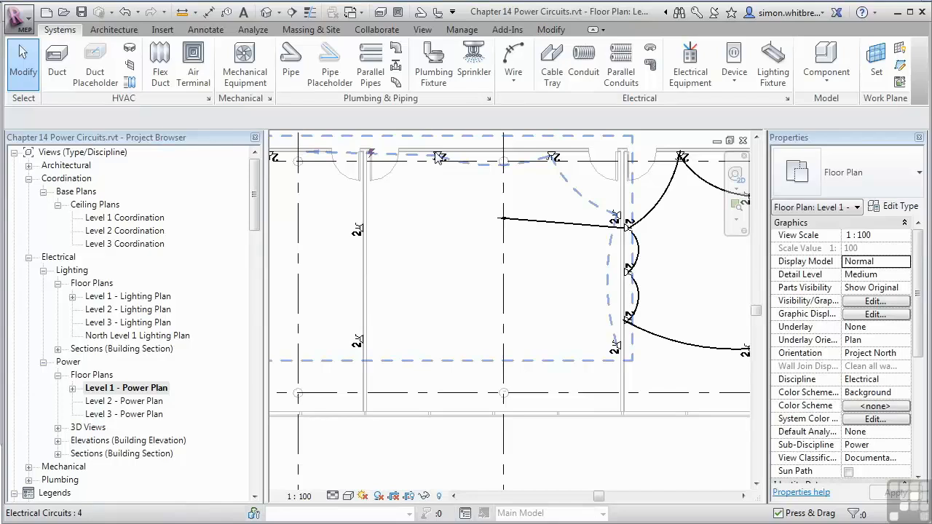
{"action": "left_click", "coordinate": [439, 158]}
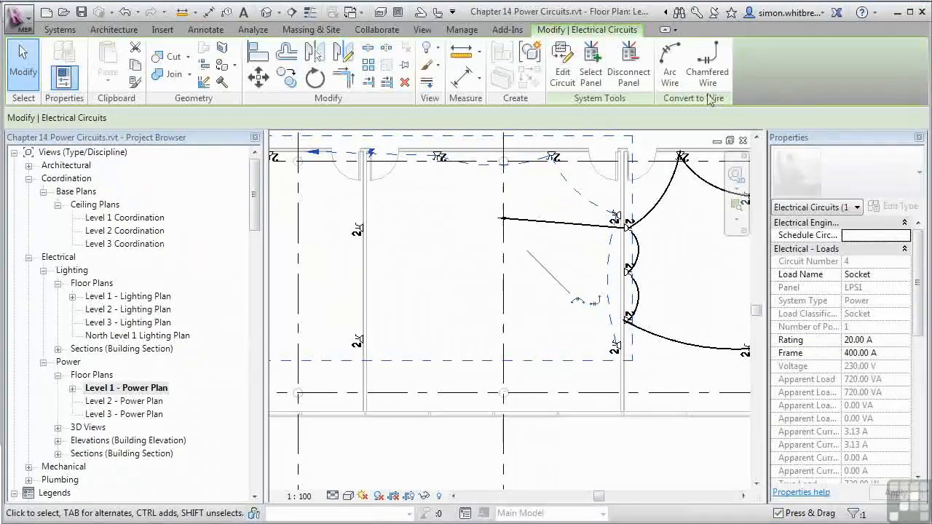
{"action": "left_click", "coordinate": [669, 73]}
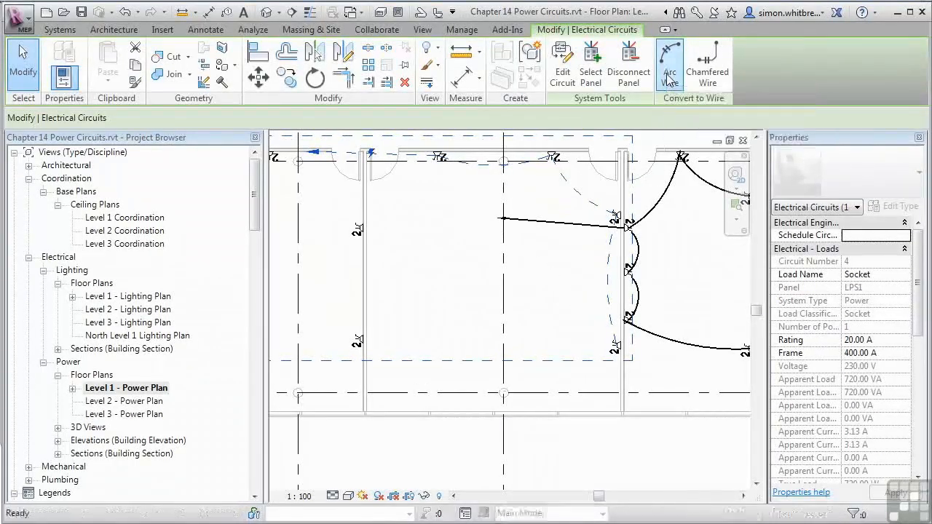
{"action": "middle_click_drag", "start_coordinate": [343, 322], "coordinate": [419, 373]}
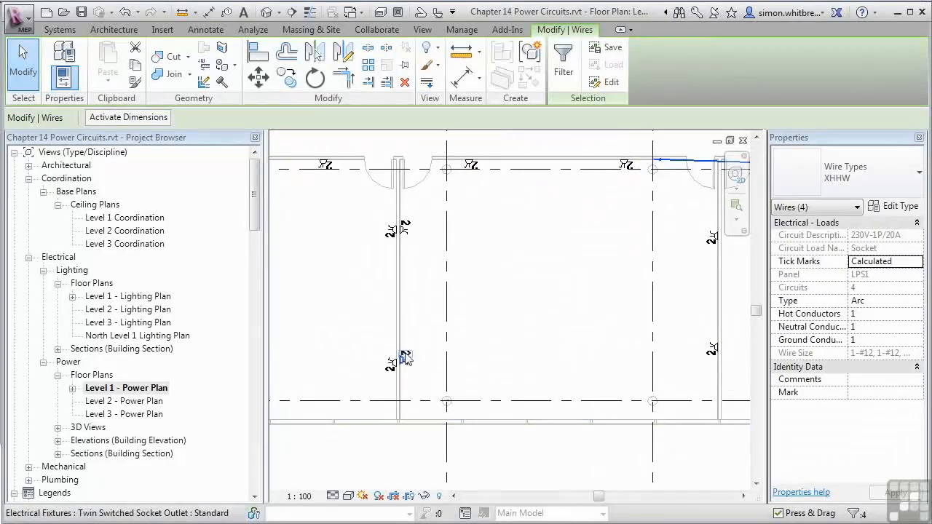
{"action": "key", "text": "Tab"}
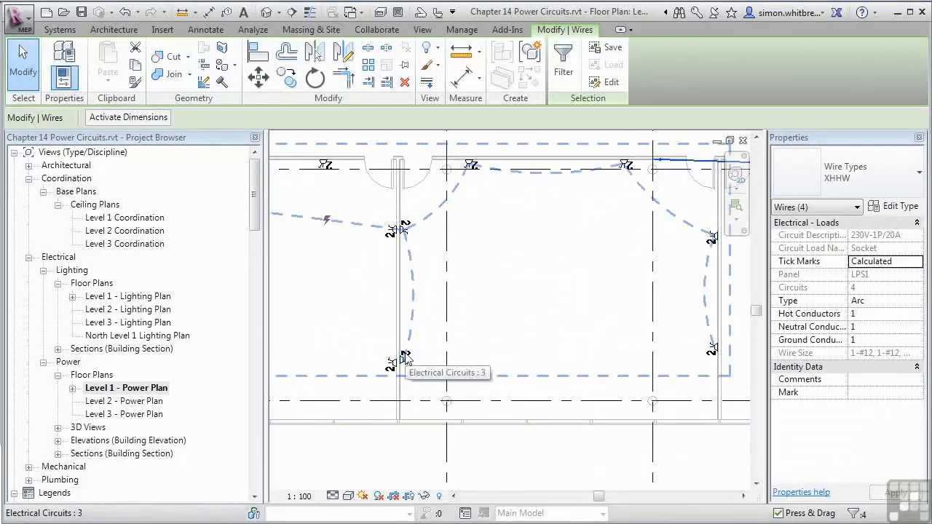
{"action": "left_click", "coordinate": [405, 357]}
{"action": "left_click", "coordinate": [693, 78]}
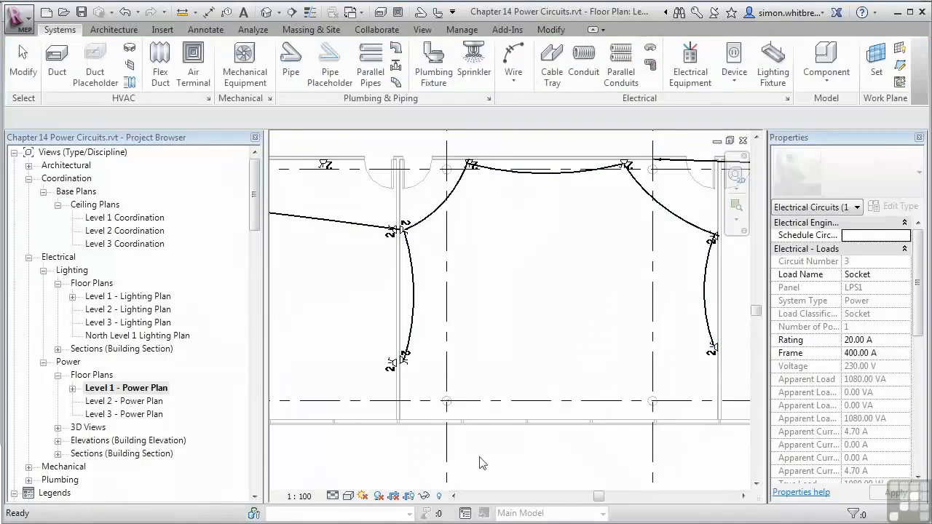
Convert the second room's power circuit, circuit 2, to chamfered wires
{"action": "middle_click_drag", "start_coordinate": [721, 369], "coordinate": [591, 381]}
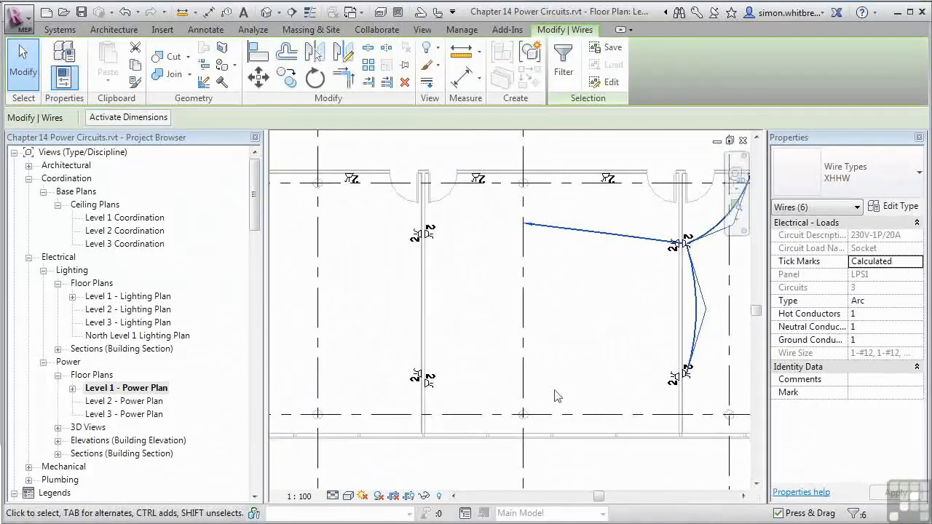
{"action": "key", "text": "Tab"}
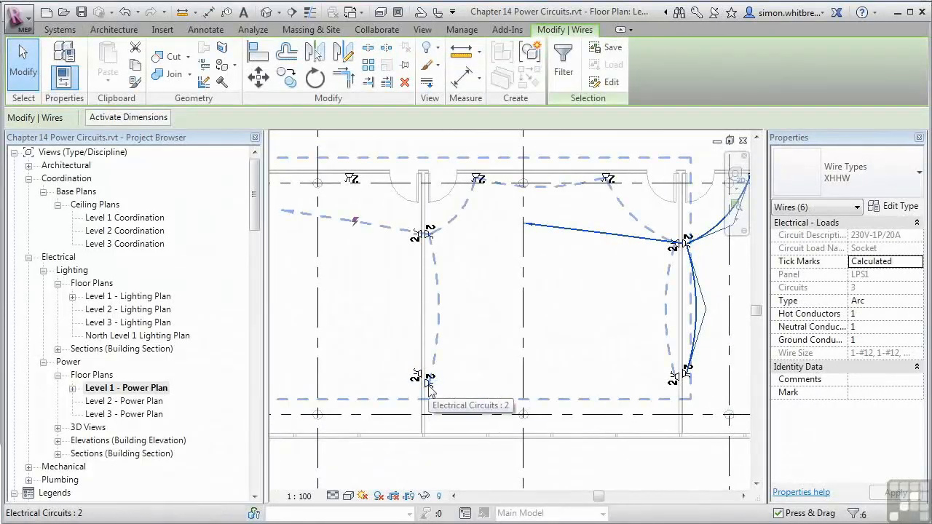
{"action": "left_click", "coordinate": [429, 390]}
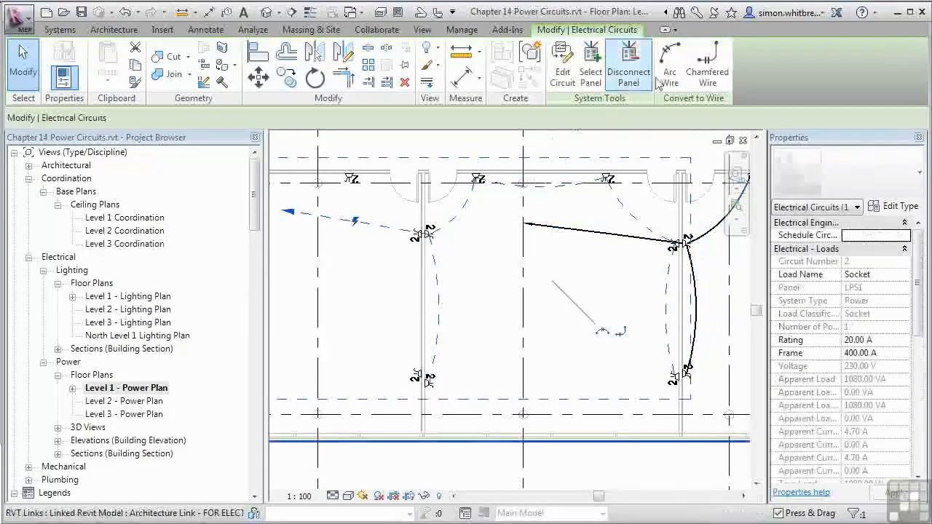
{"action": "left_click", "coordinate": [707, 73]}
{"action": "left_click", "coordinate": [562, 396]}
Convert the large room's power circuit, circuit 1, to chamfered wires and clear the selection
{"action": "middle_click_drag", "start_coordinate": [562, 395], "coordinate": [542, 378]}
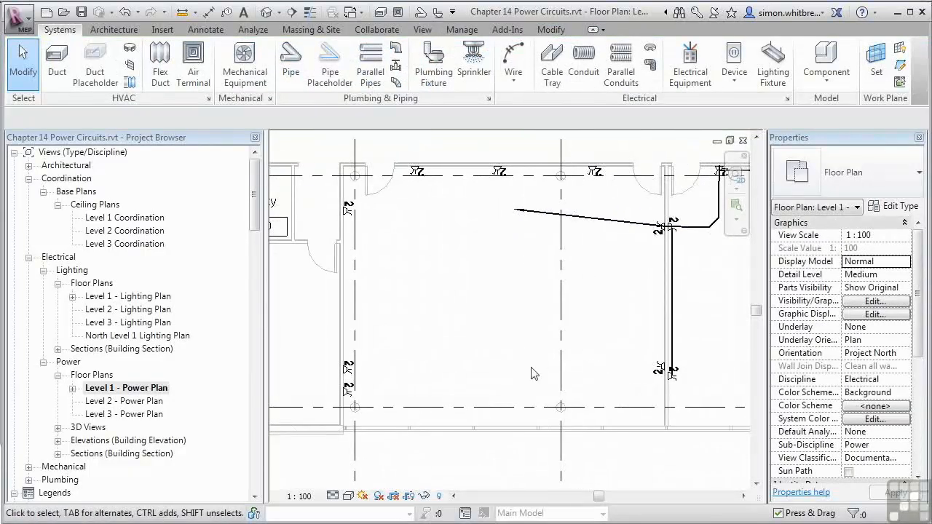
{"action": "key", "text": "Tab"}
{"action": "left_click", "coordinate": [347, 371]}
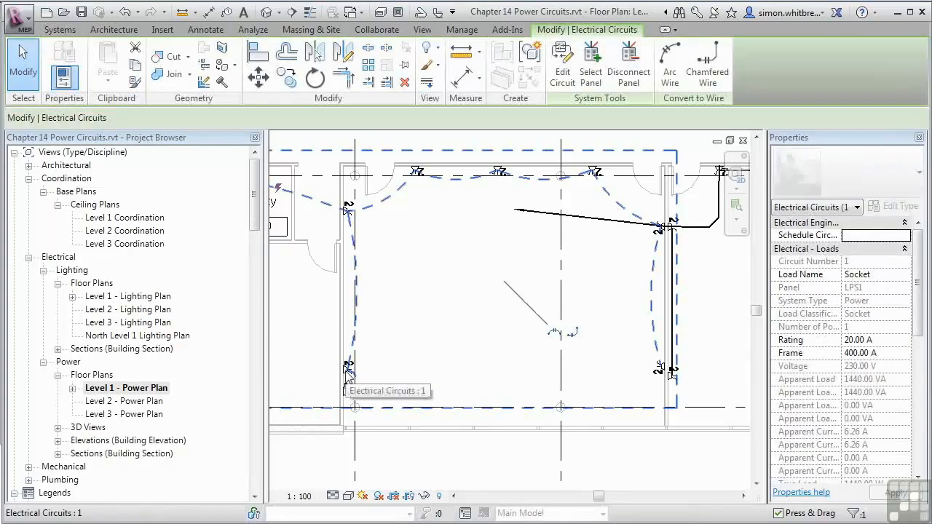
{"action": "left_click", "coordinate": [714, 73]}
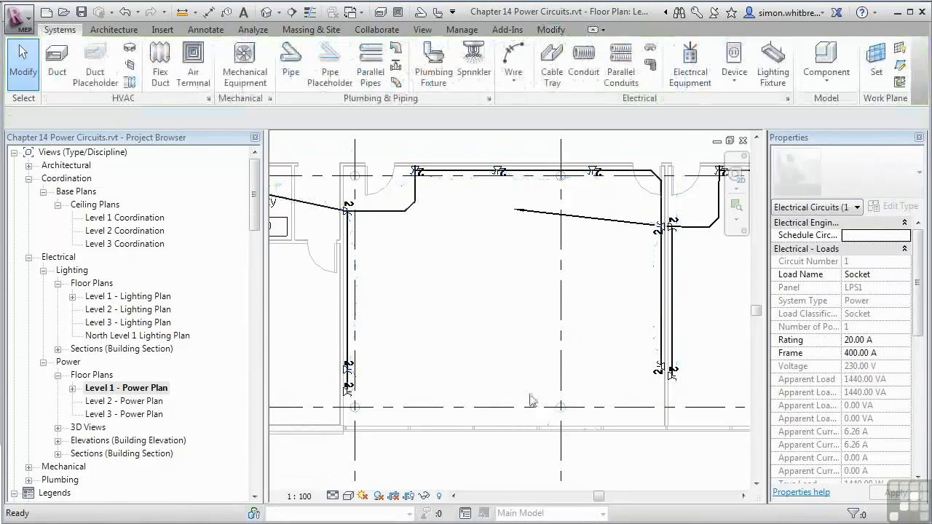
{"action": "left_click", "coordinate": [500, 360]}
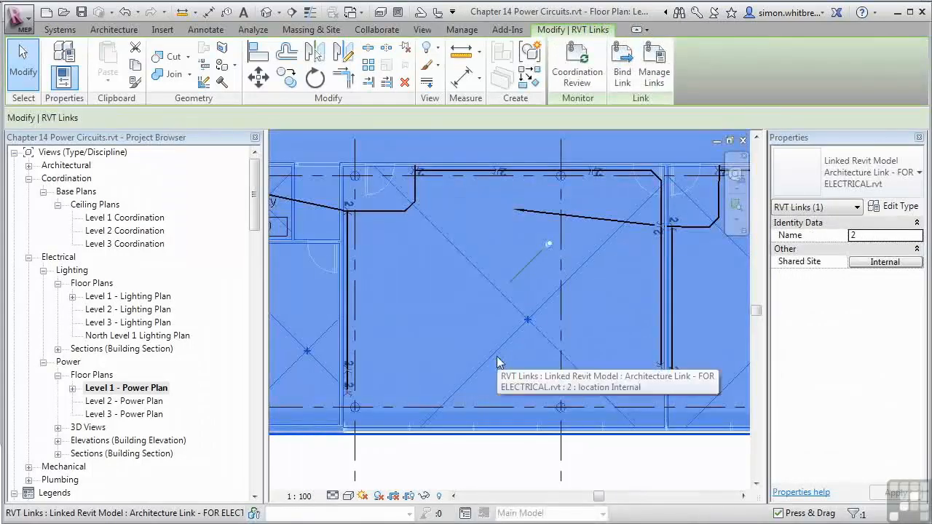
{"action": "key", "text": "Escape"}
{"action": "scroll", "coordinate": [506, 374], "scroll_direction": "down", "scroll_amount": 2}
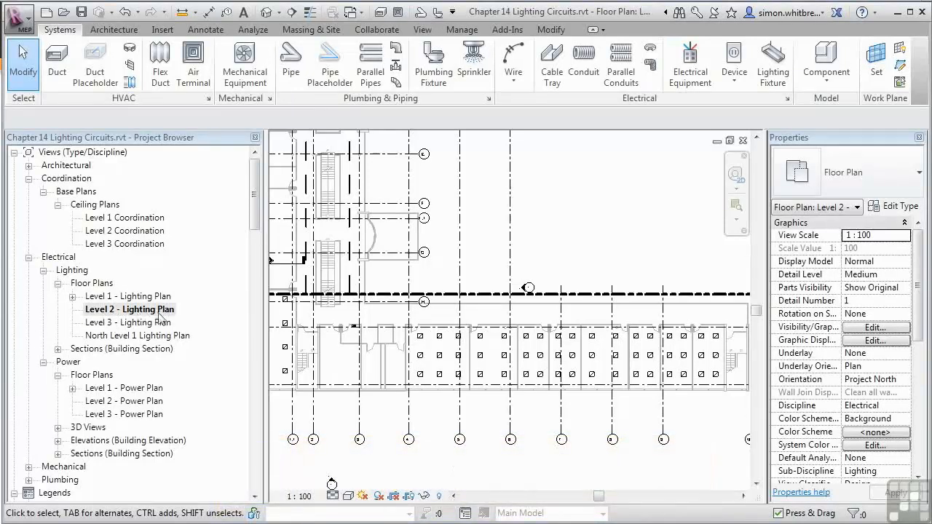
Create a power circuit from the lower-left light fixture in the room between grids 4 and 5 on the Level 2 Lighting Plan
{"action": "scroll", "coordinate": [337, 407], "scroll_direction": "up", "scroll_amount": 1}
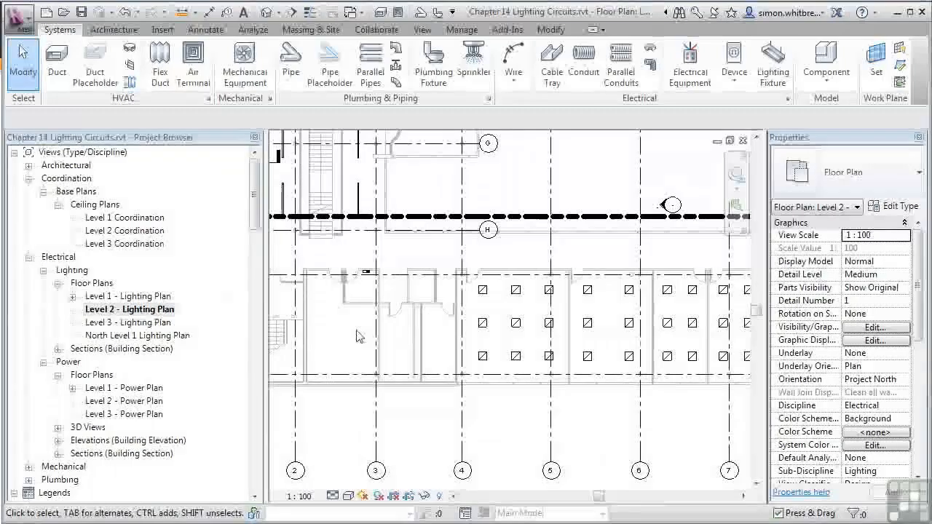
{"action": "scroll", "coordinate": [324, 337], "scroll_direction": "up", "scroll_amount": 2}
{"action": "middle_click_drag", "start_coordinate": [324, 336], "coordinate": [293, 328]}
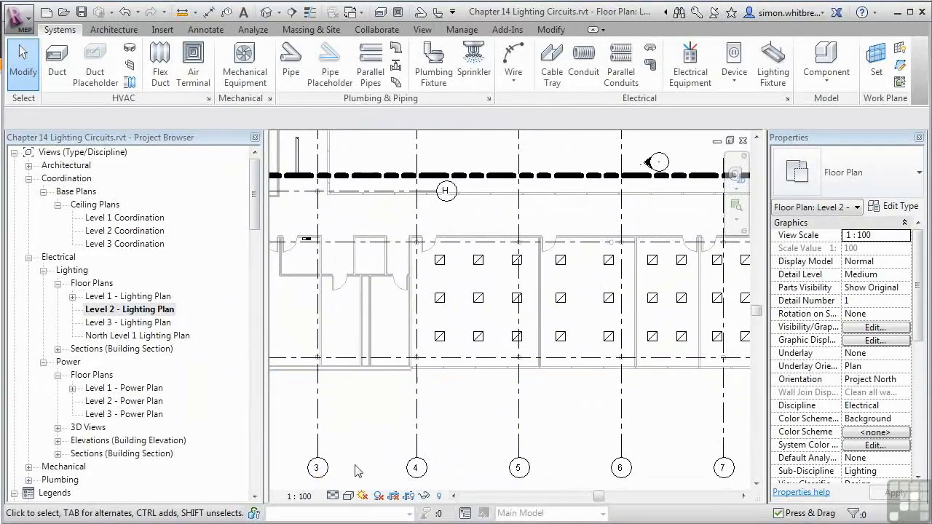
{"action": "middle_click_drag", "start_coordinate": [448, 436], "coordinate": [368, 449]}
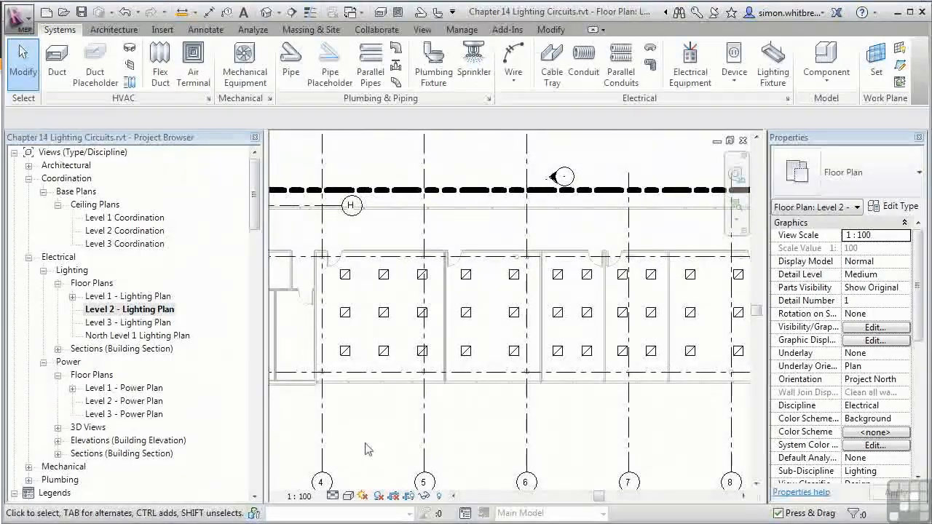
{"action": "left_click", "coordinate": [344, 352]}
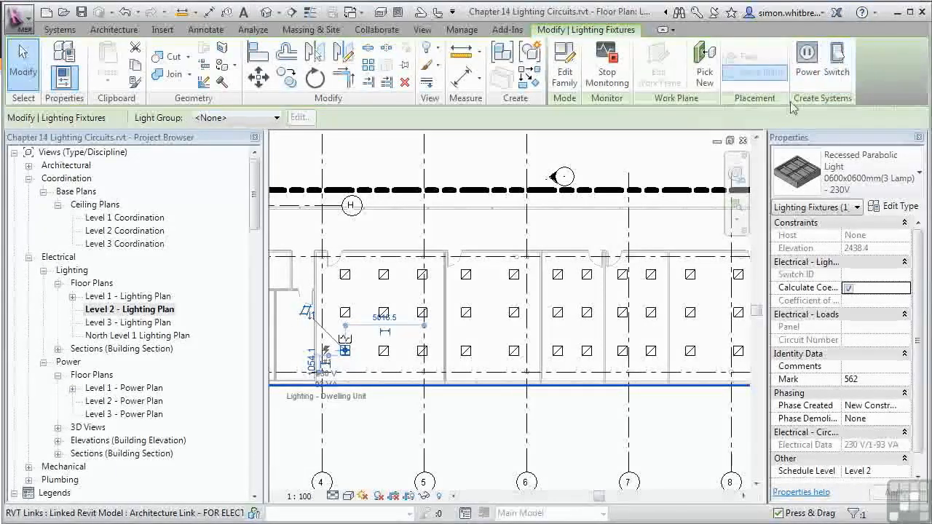
{"action": "left_click", "coordinate": [806, 62]}
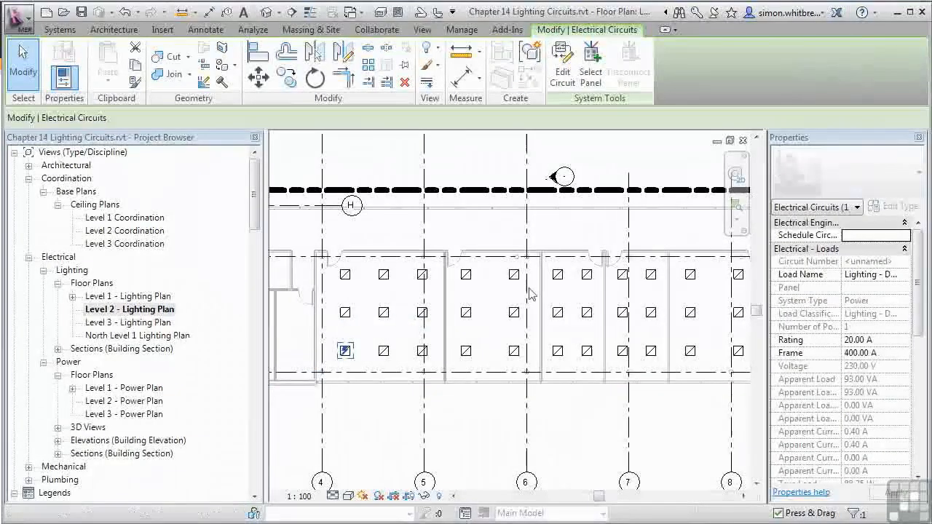
Add the room's remaining eight light fixtures to the lighting circuit and start selecting its panel
{"action": "left_click", "coordinate": [557, 75]}
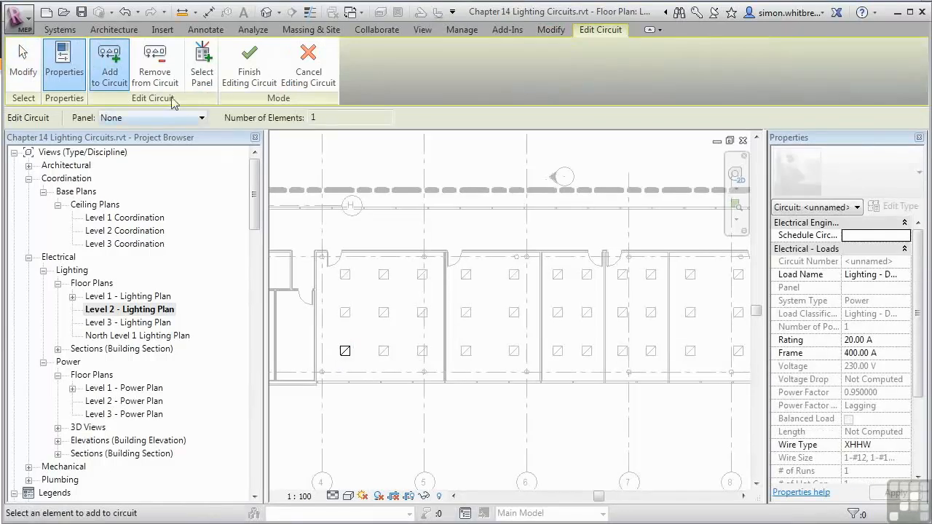
{"action": "left_click", "coordinate": [102, 84]}
{"action": "left_click_drag", "start_coordinate": [331, 405], "coordinate": [437, 266]}
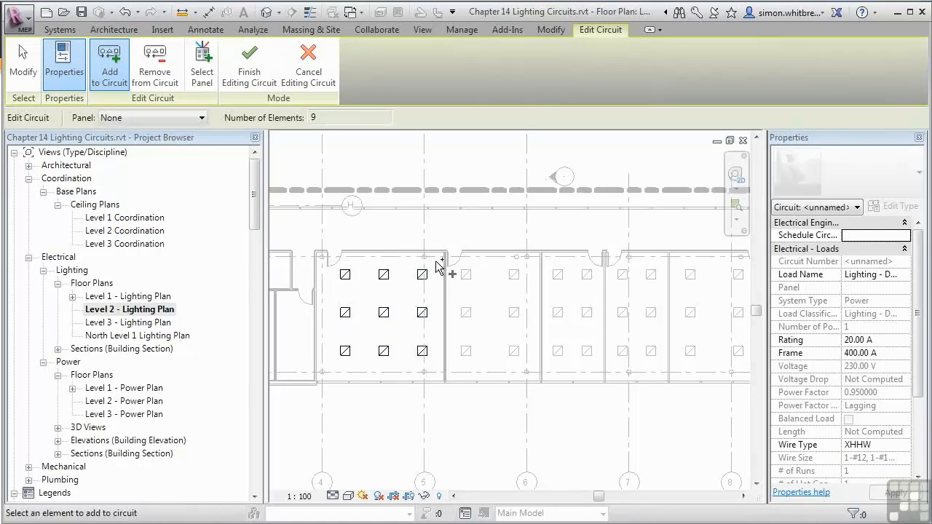
{"action": "left_click", "coordinate": [197, 67]}
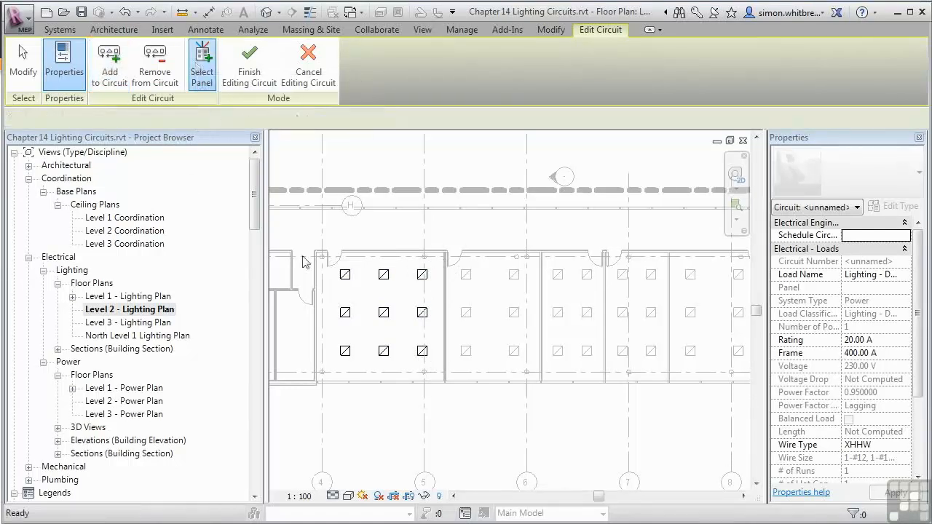
Assign the nine-fixture lighting circuit between grids 4 and 5 to panel LPS2 and finish editing the circuit
{"action": "middle_click_drag", "start_coordinate": [362, 312], "coordinate": [499, 315]}
{"action": "left_click", "coordinate": [386, 270]}
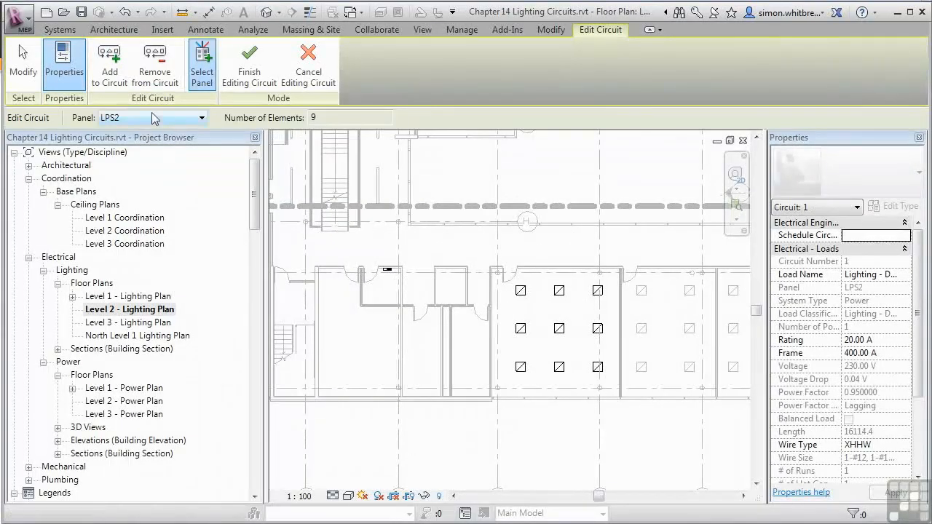
{"action": "left_click", "coordinate": [152, 118]}
{"action": "left_click", "coordinate": [152, 118]}
{"action": "left_click", "coordinate": [249, 66]}
Create a power circuit from the twelve fixtures in the two rooms between grids 5 and 7 and connect it to panel LPS2
{"action": "left_click", "coordinate": [648, 439]}
{"action": "middle_click_drag", "start_coordinate": [648, 439], "coordinate": [416, 427]}
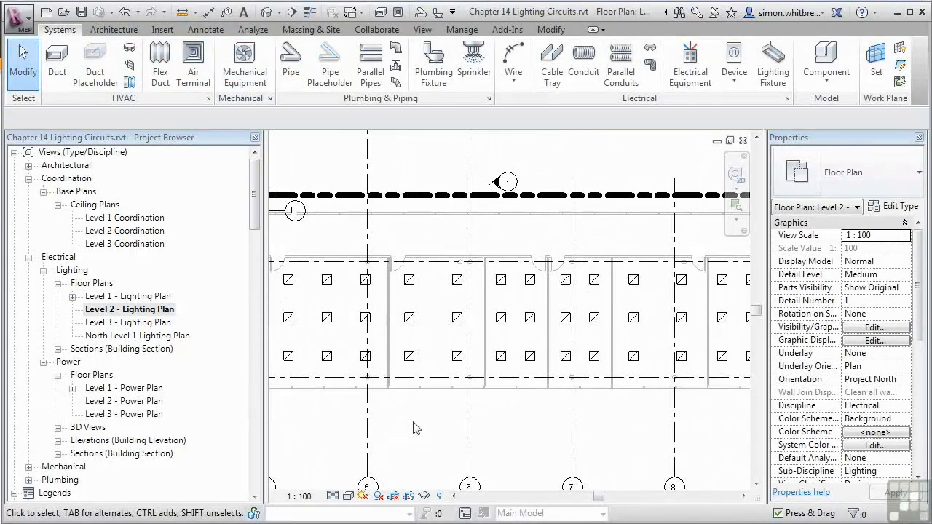
{"action": "left_click_drag", "start_coordinate": [387, 413], "coordinate": [548, 248]}
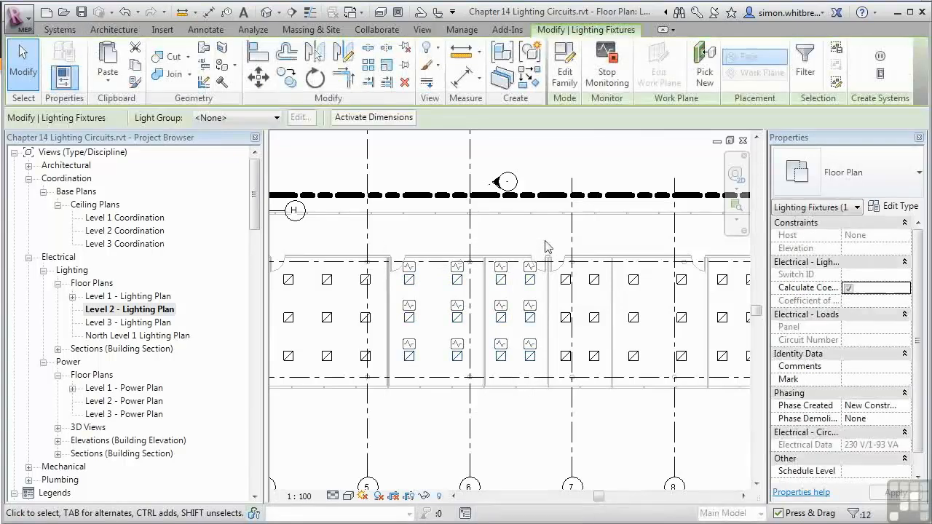
{"action": "left_click", "coordinate": [882, 56]}
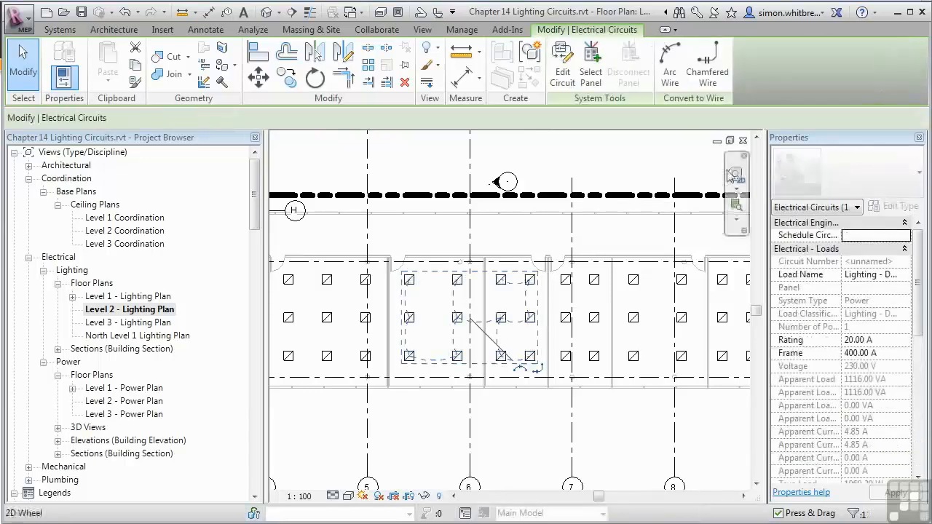
{"action": "left_click", "coordinate": [590, 78]}
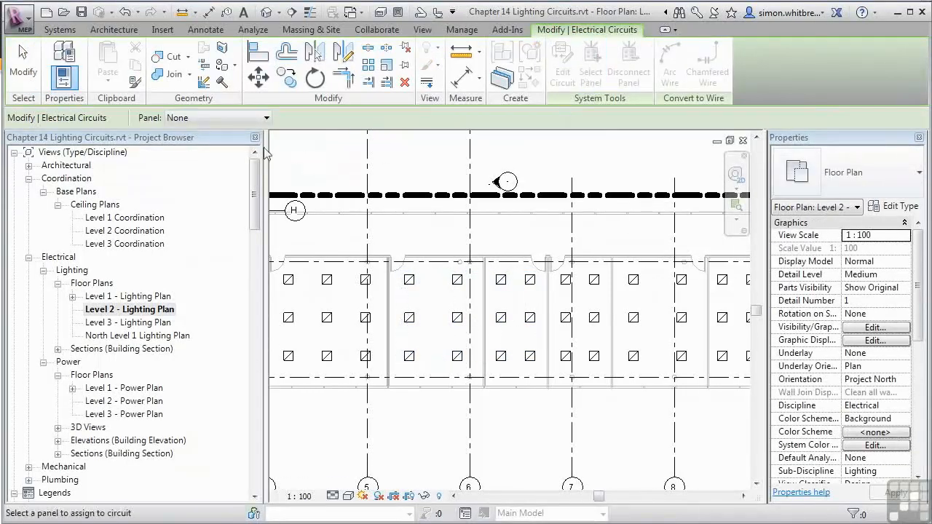
{"action": "left_click", "coordinate": [191, 119]}
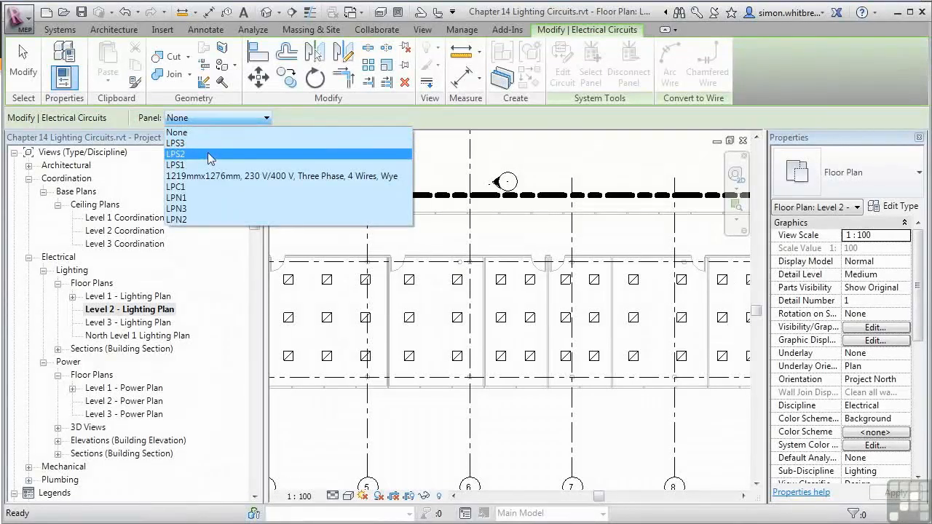
{"action": "left_click", "coordinate": [209, 155]}
Create a power circuit from the twelve fixtures in the two rooms spanning grids 7 and 8 and connect it to panel LPS2
{"action": "middle_click_drag", "start_coordinate": [640, 423], "coordinate": [448, 417]}
{"action": "key", "text": "Escape"}
{"action": "left_click_drag", "start_coordinate": [358, 399], "coordinate": [512, 245]}
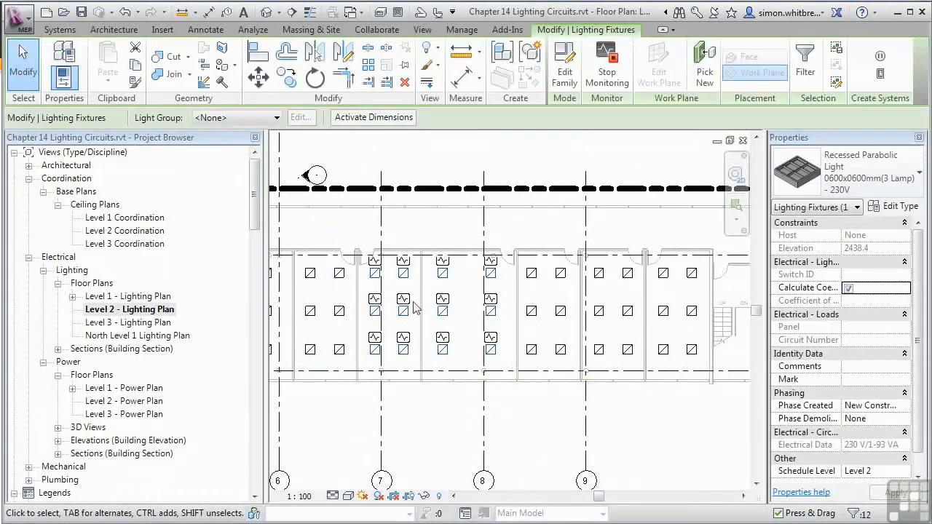
{"action": "left_click", "coordinate": [880, 58]}
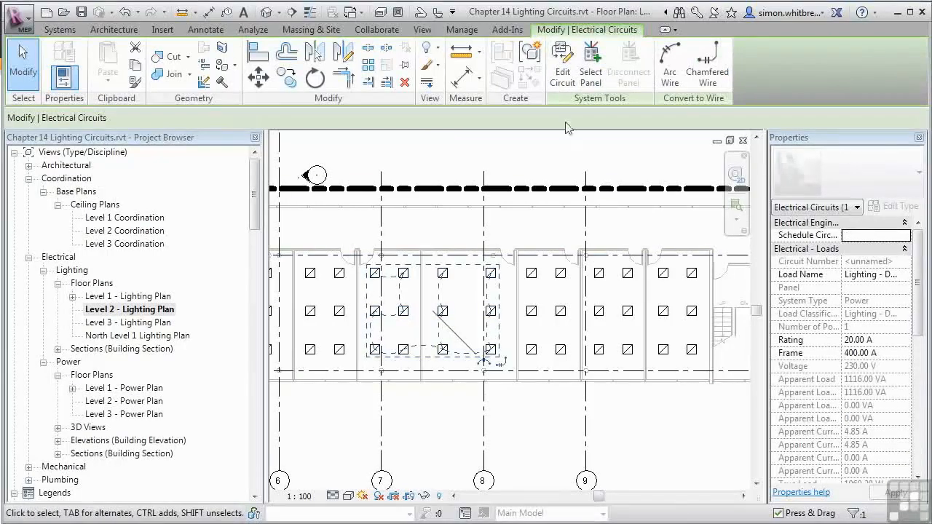
{"action": "left_click", "coordinate": [591, 71]}
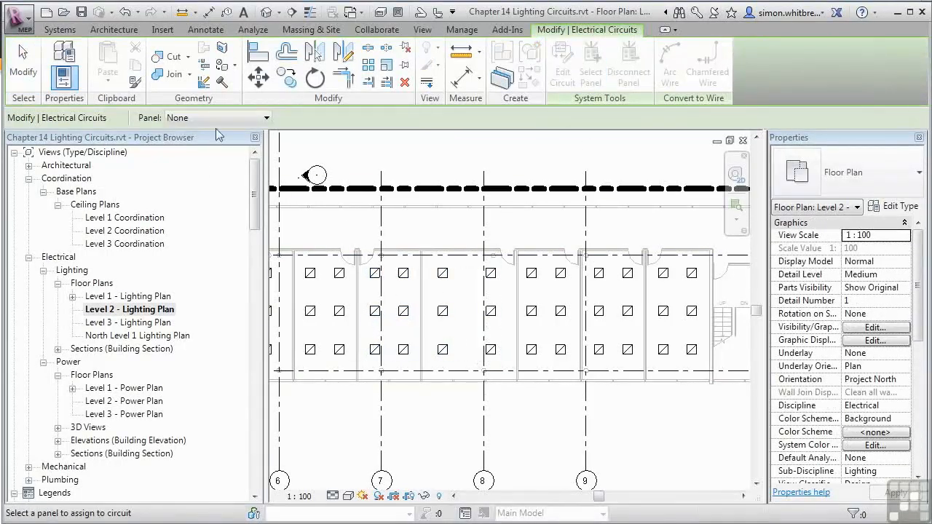
{"action": "left_click", "coordinate": [213, 119]}
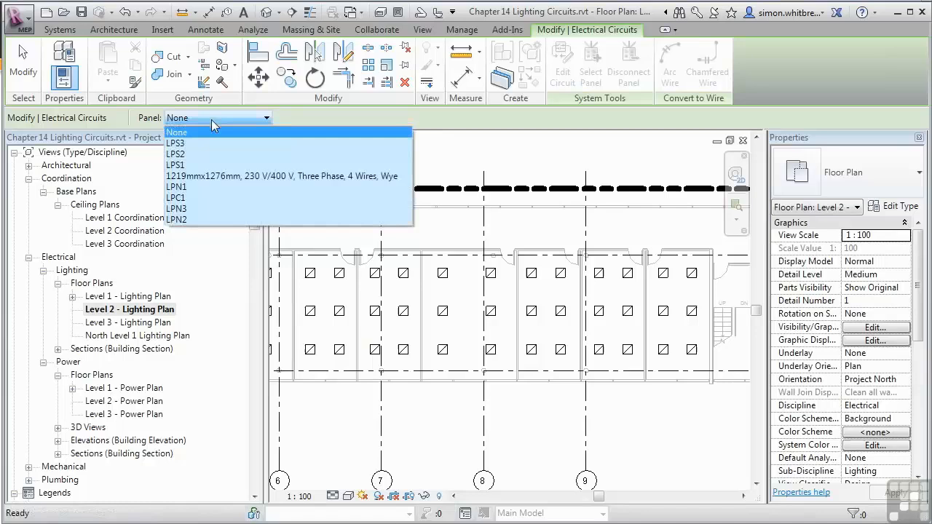
{"action": "left_click", "coordinate": [178, 154]}
Create a power circuit from the six fixtures in the room between grids 8 and 9 and connect it to panel LPS2
{"action": "middle_click_drag", "start_coordinate": [542, 425], "coordinate": [384, 408]}
{"action": "left_click_drag", "start_coordinate": [369, 381], "coordinate": [419, 243]}
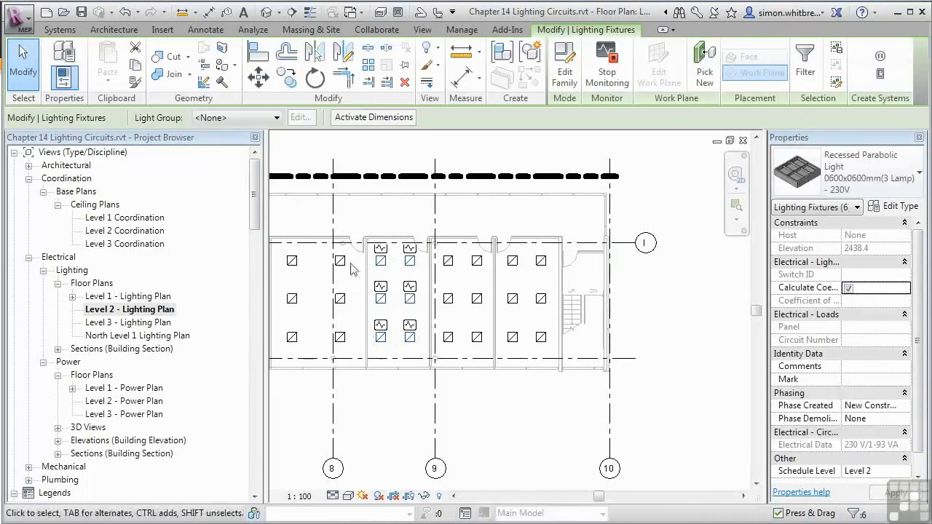
{"action": "left_click", "coordinate": [879, 62]}
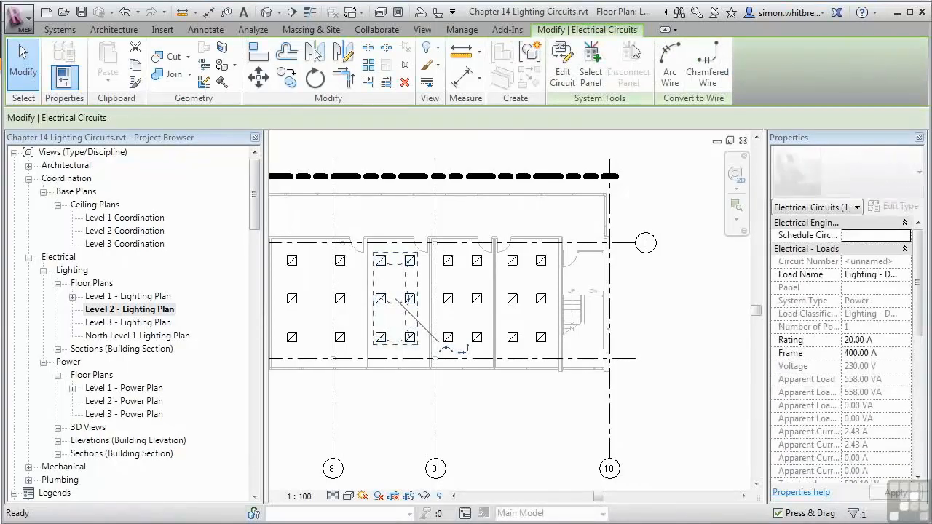
{"action": "left_click", "coordinate": [591, 72]}
{"action": "left_click", "coordinate": [180, 118]}
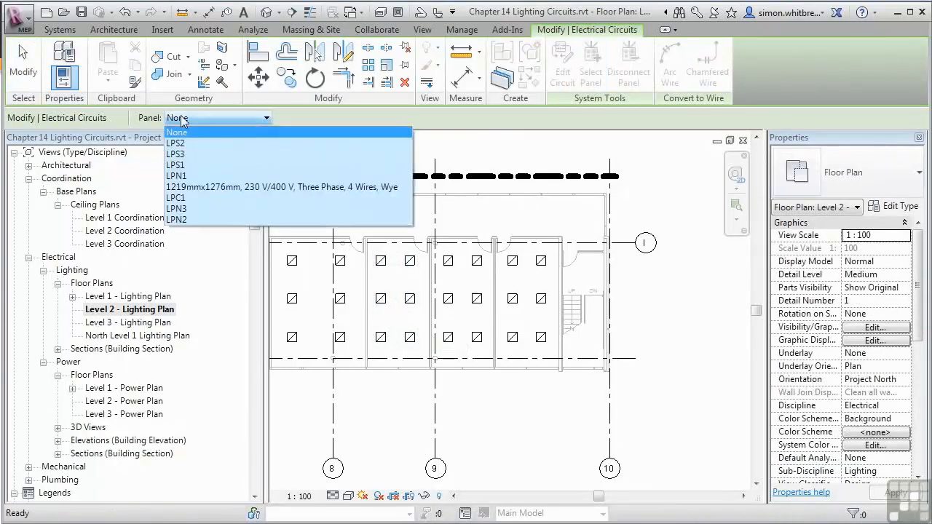
{"action": "left_click", "coordinate": [201, 155]}
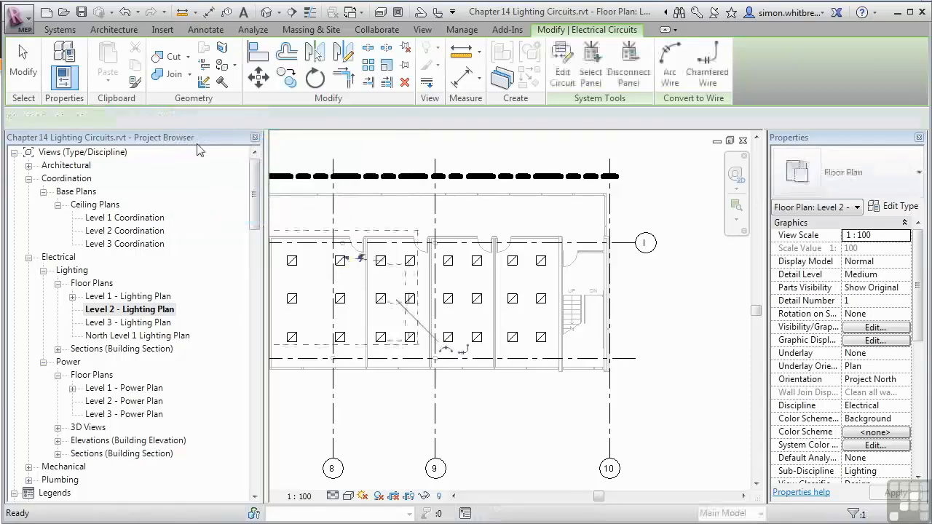
{"action": "key", "text": "Escape"}
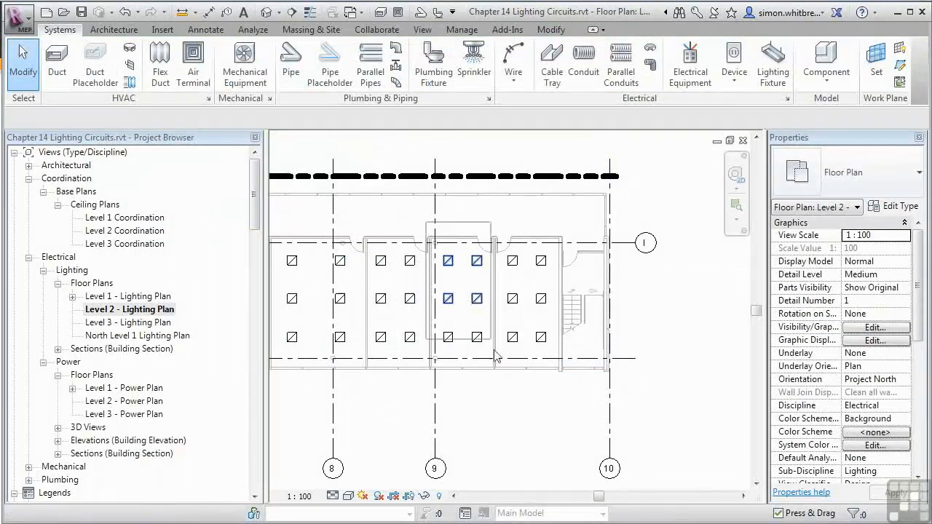
Create a power circuit from the six fixtures in the room just past grid 9 and assign it to panel LPS2
{"action": "left_click", "coordinate": [474, 433]}
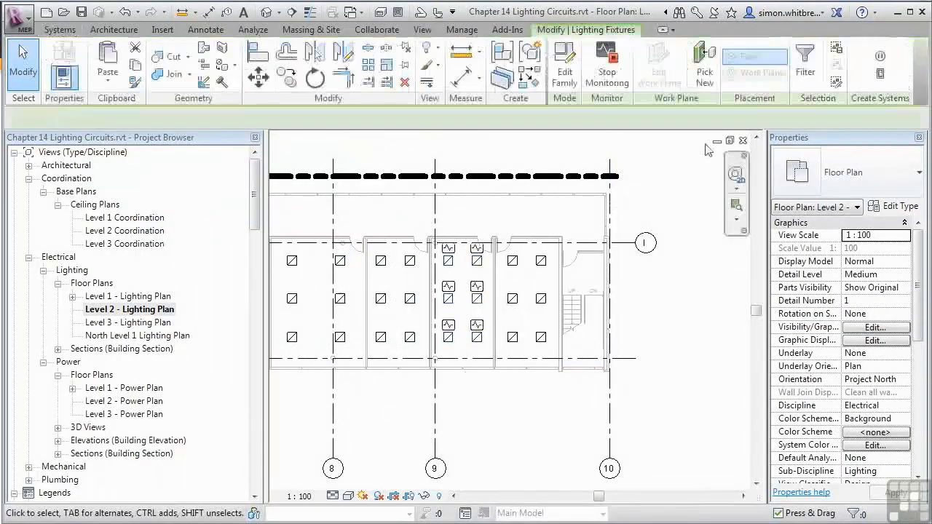
{"action": "left_click", "coordinate": [882, 58]}
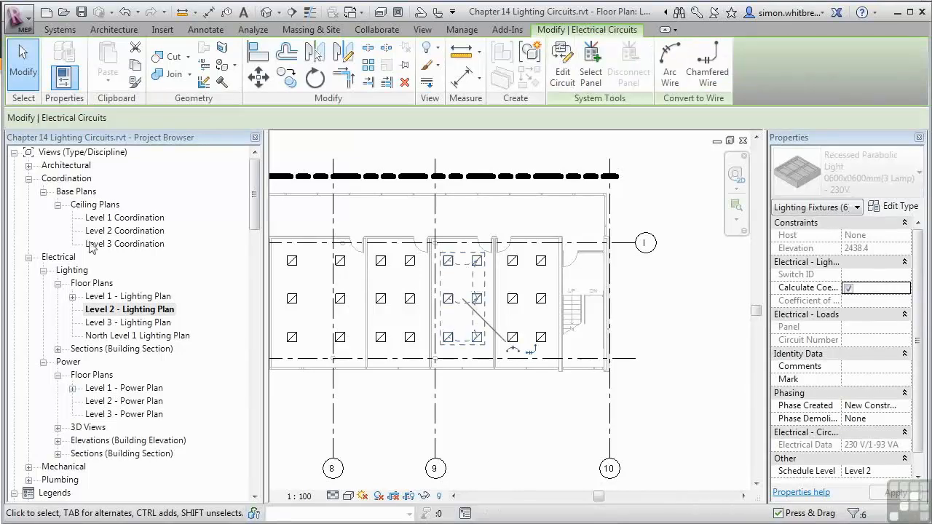
{"action": "left_click", "coordinate": [590, 73]}
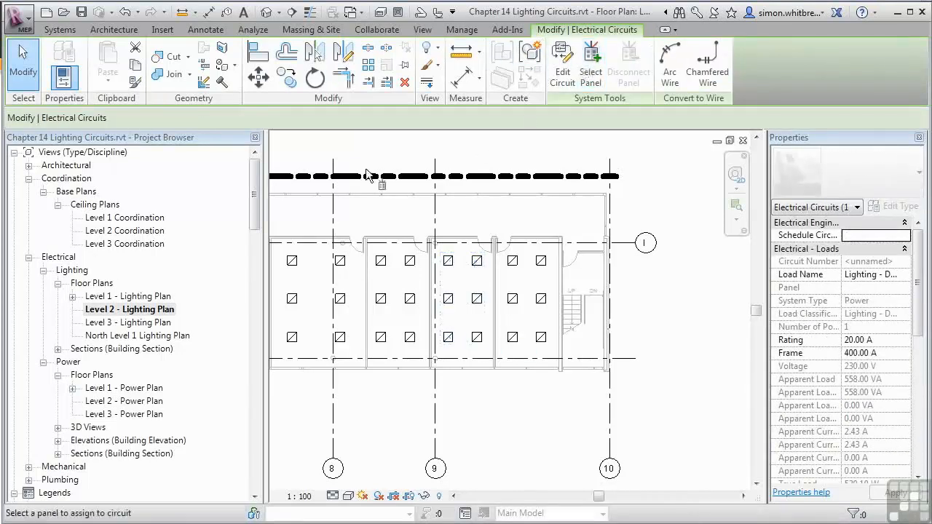
{"action": "left_click", "coordinate": [218, 118]}
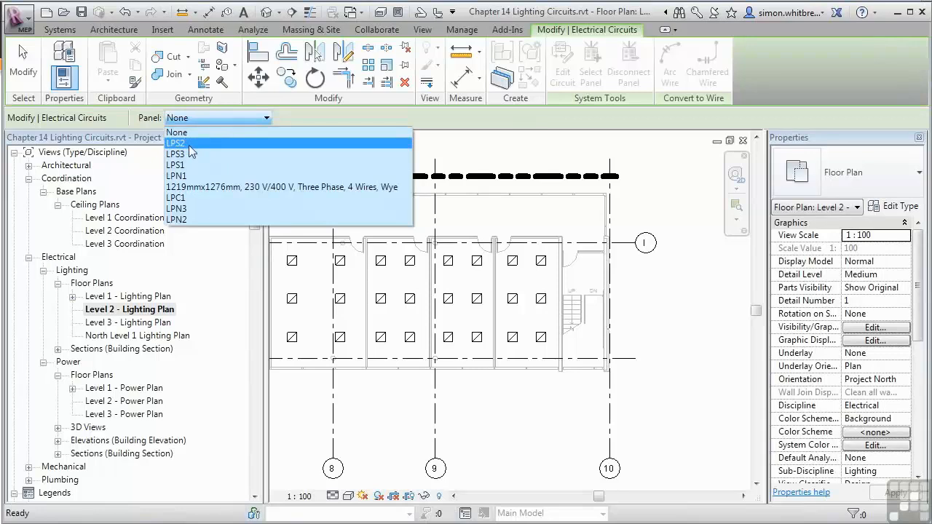
{"action": "left_click", "coordinate": [188, 145]}
{"action": "key", "text": "Escape"}
Create a power circuit from the six fixtures in the last room beside the staircase and assign it to panel LPS2
{"action": "left_click_drag", "start_coordinate": [491, 388], "coordinate": [557, 228]}
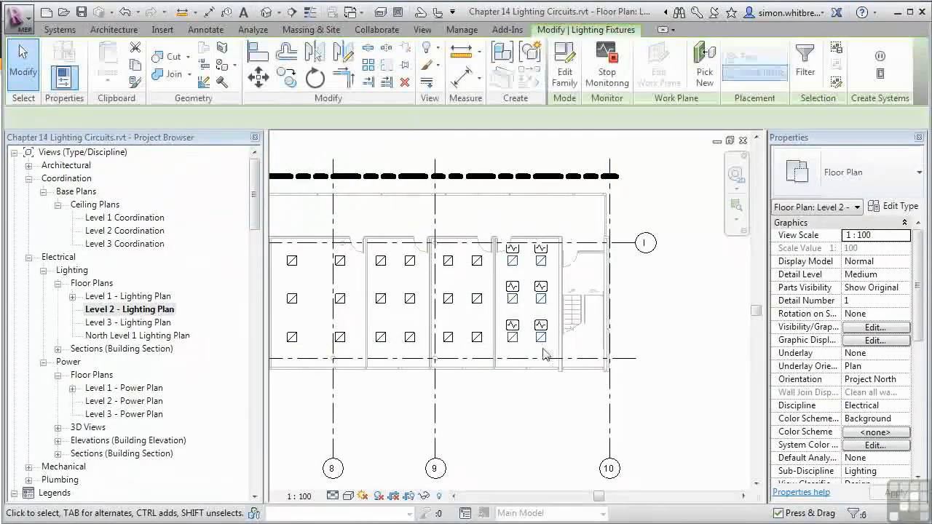
{"action": "left_click", "coordinate": [879, 61]}
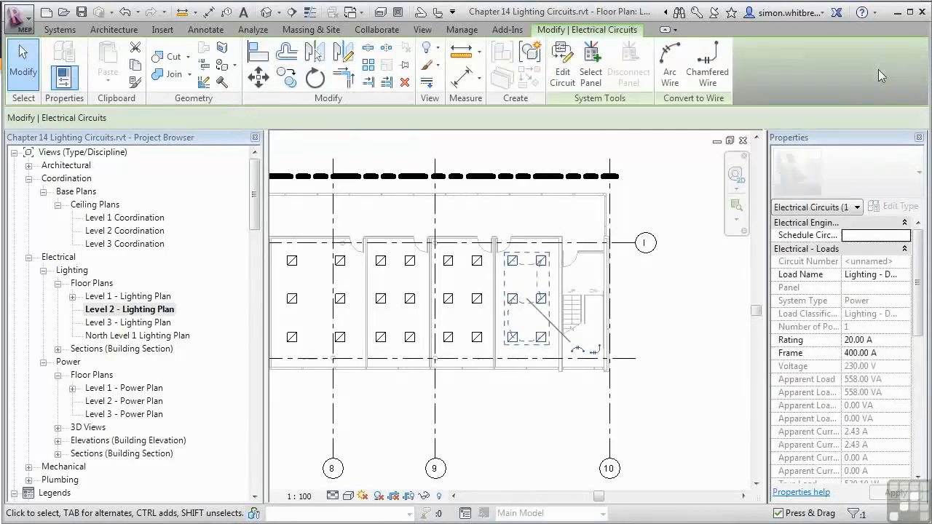
{"action": "left_click", "coordinate": [591, 71]}
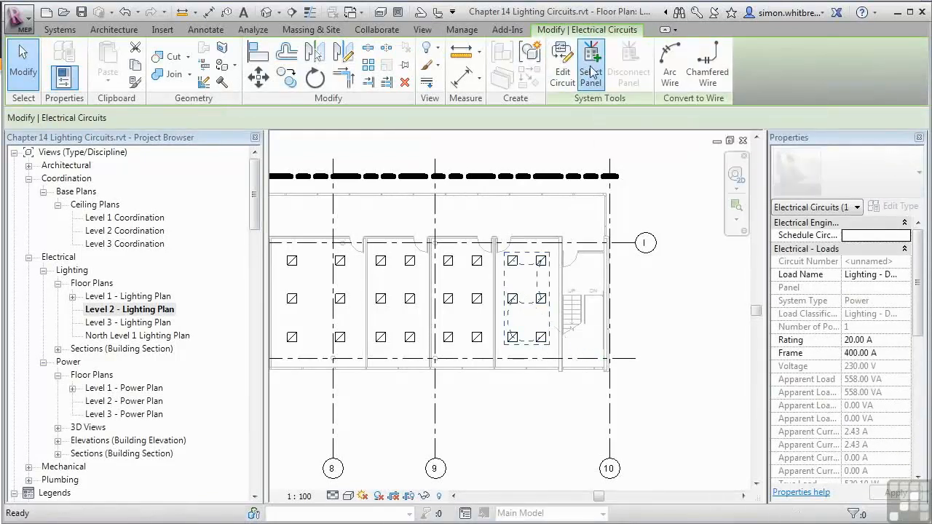
{"action": "left_click", "coordinate": [174, 119]}
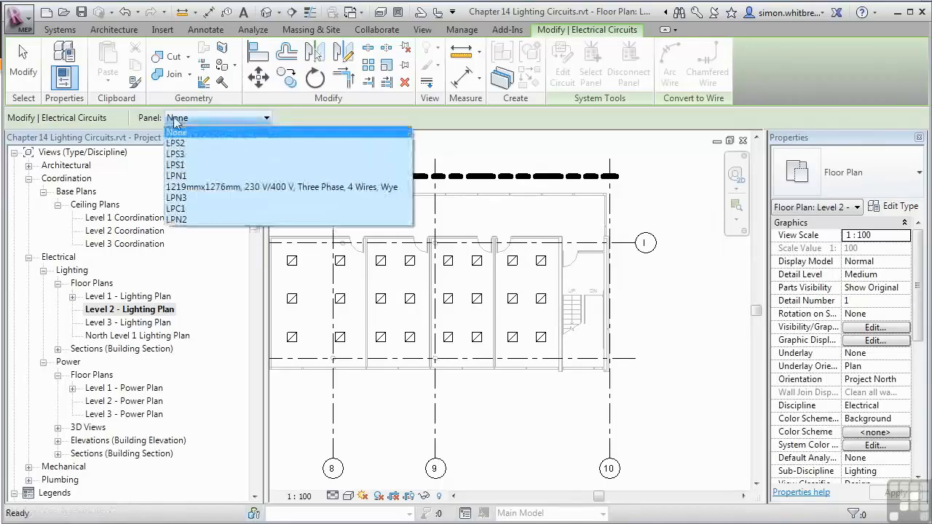
{"action": "left_click", "coordinate": [174, 142]}
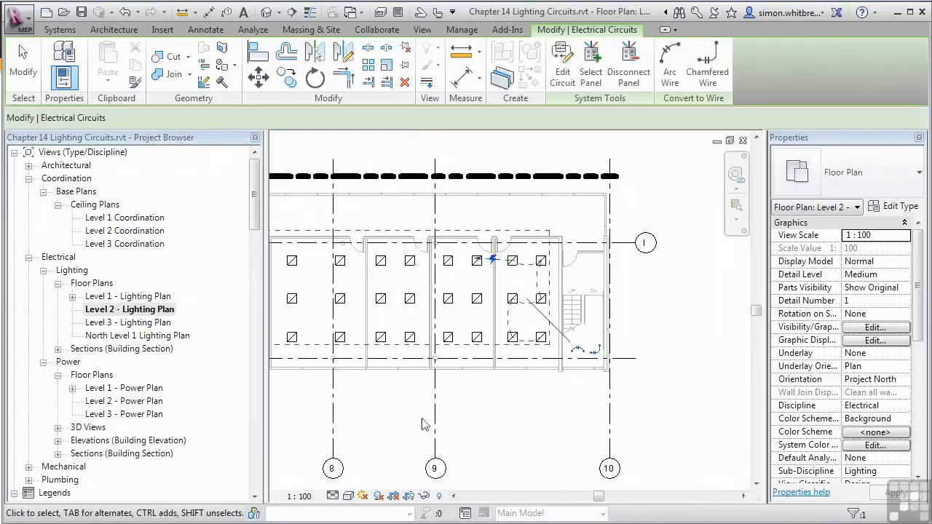
{"action": "left_click", "coordinate": [425, 425]}
Select the circuit of the last room through one of its light fixtures to examine its panel, circuit number and loads
{"action": "left_click", "coordinate": [513, 342]}
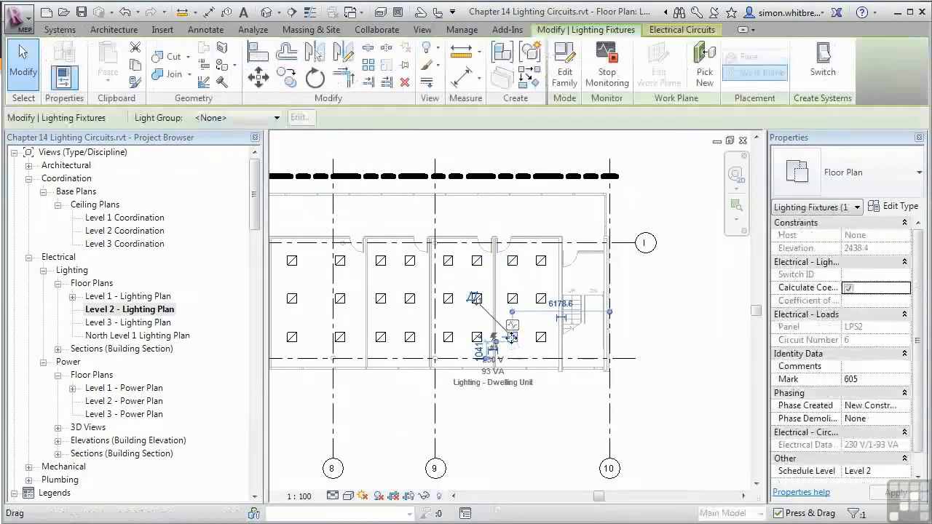
{"action": "key", "text": "Escape"}
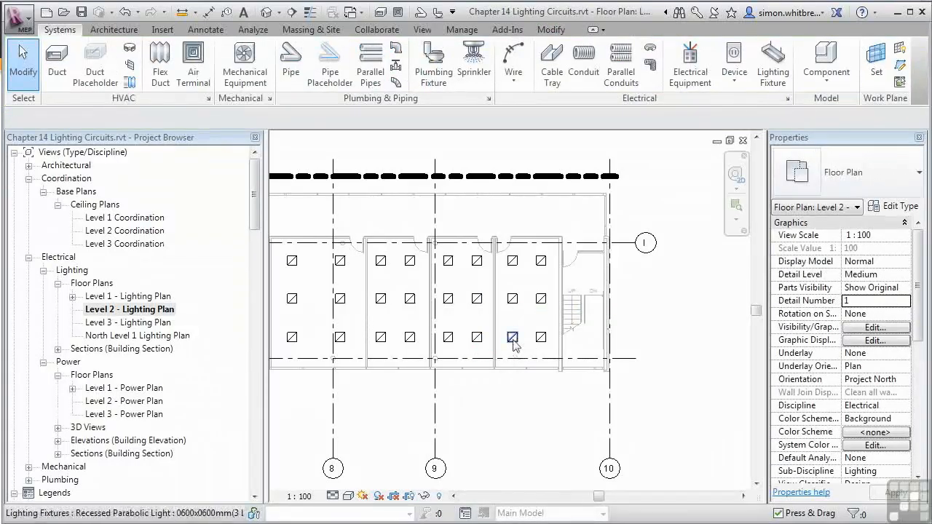
{"action": "key", "text": "Tab"}
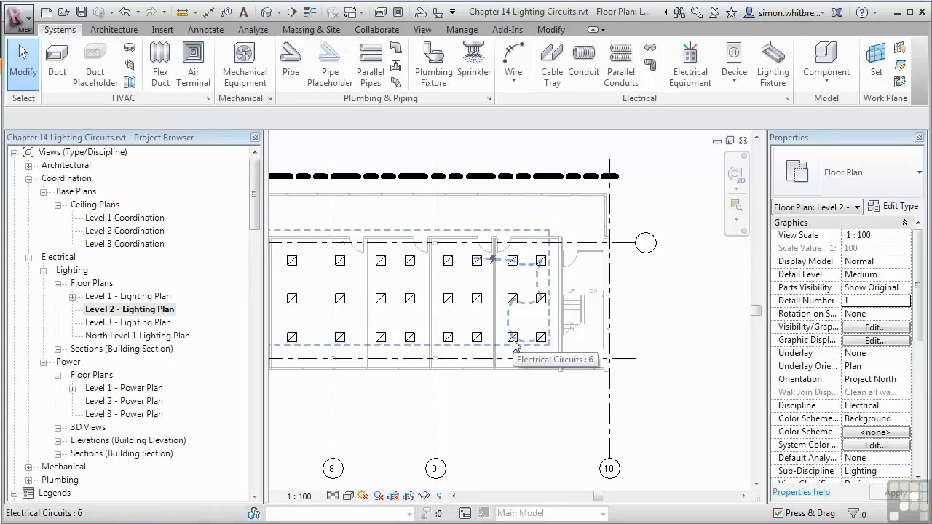
{"action": "left_click", "coordinate": [513, 345]}
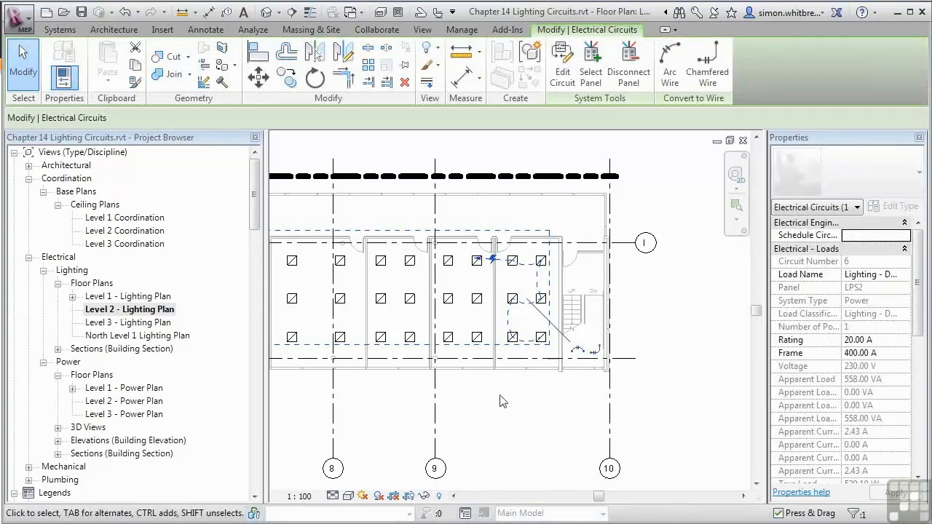
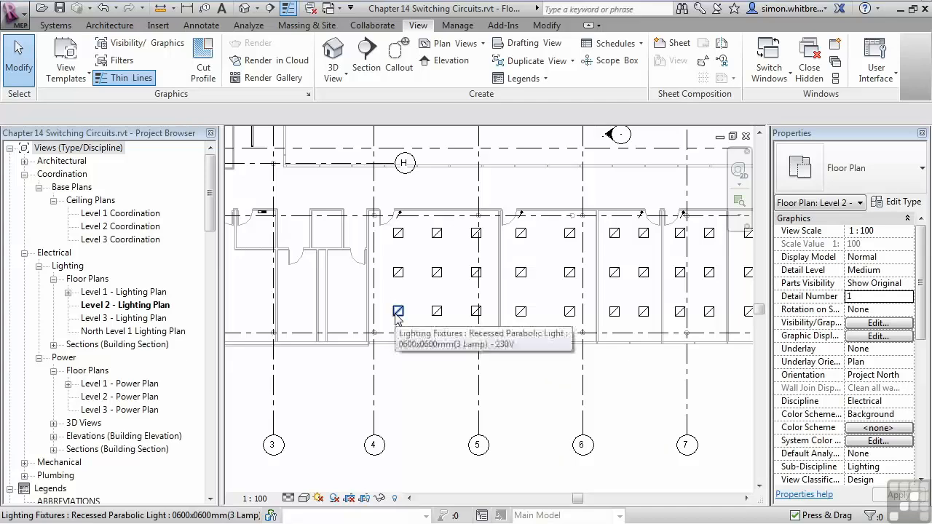
Create a switch system from the light fixture nearest the door in the room between grids 4 and 5
{"action": "key", "text": "Tab"}
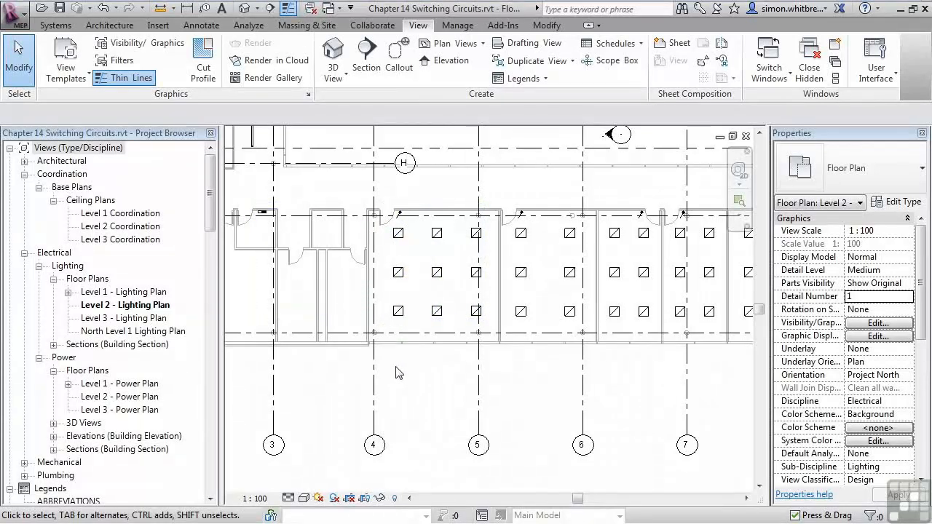
{"action": "scroll", "coordinate": [412, 220], "scroll_direction": "up", "scroll_amount": 3}
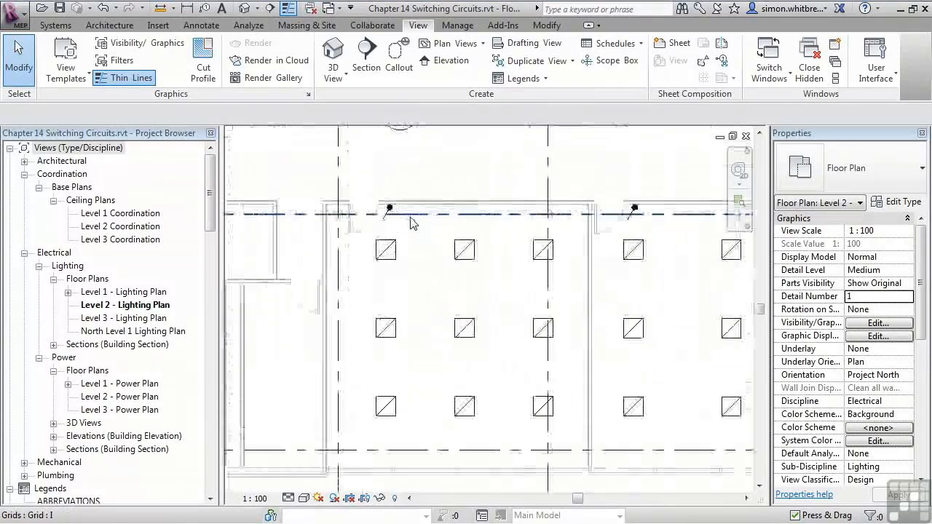
{"action": "left_click", "coordinate": [379, 265]}
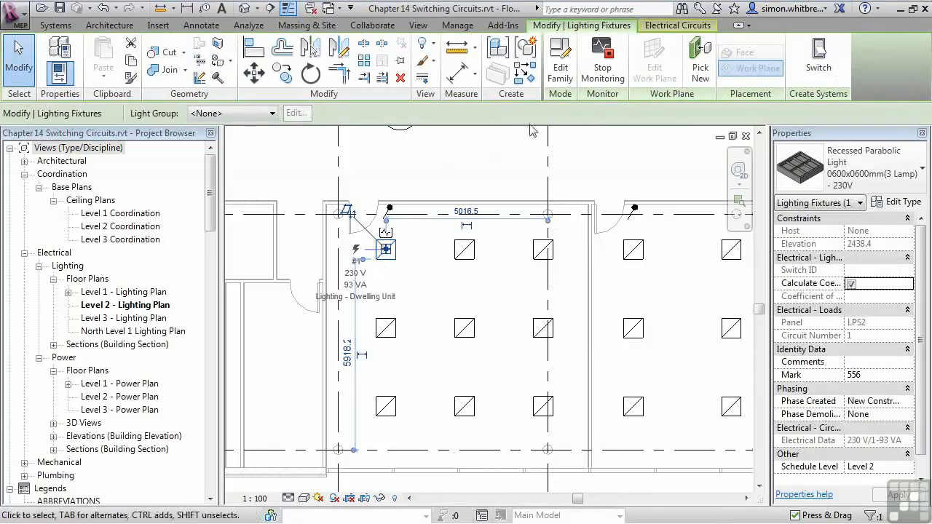
{"action": "left_click", "coordinate": [820, 70]}
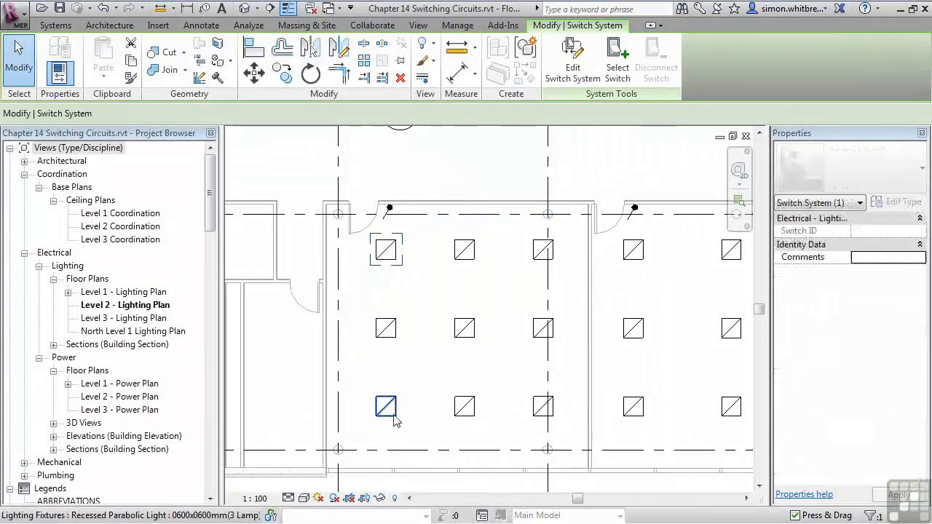
Add the other two fixtures of the row nearest the door to the switch system and assign it to the switch beside the door
{"action": "left_click", "coordinate": [574, 64]}
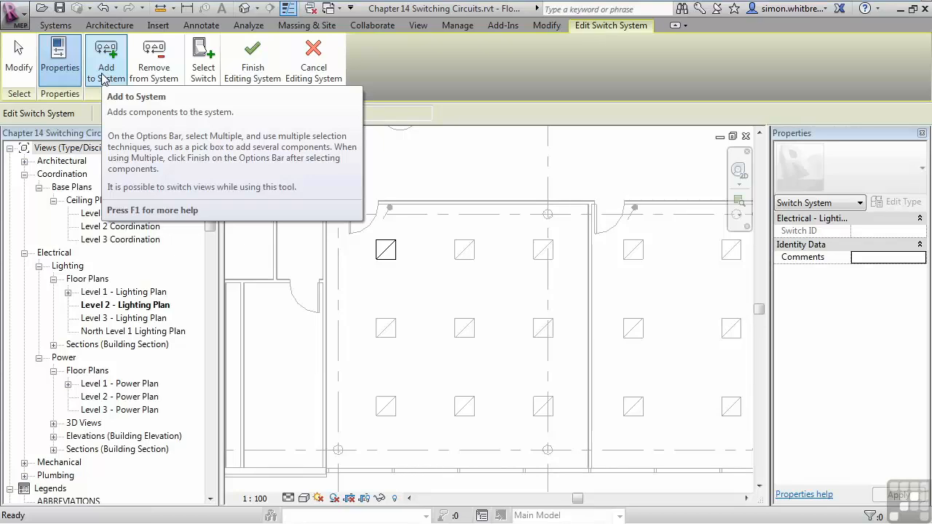
{"action": "left_click", "coordinate": [103, 78]}
{"action": "left_click", "coordinate": [470, 255]}
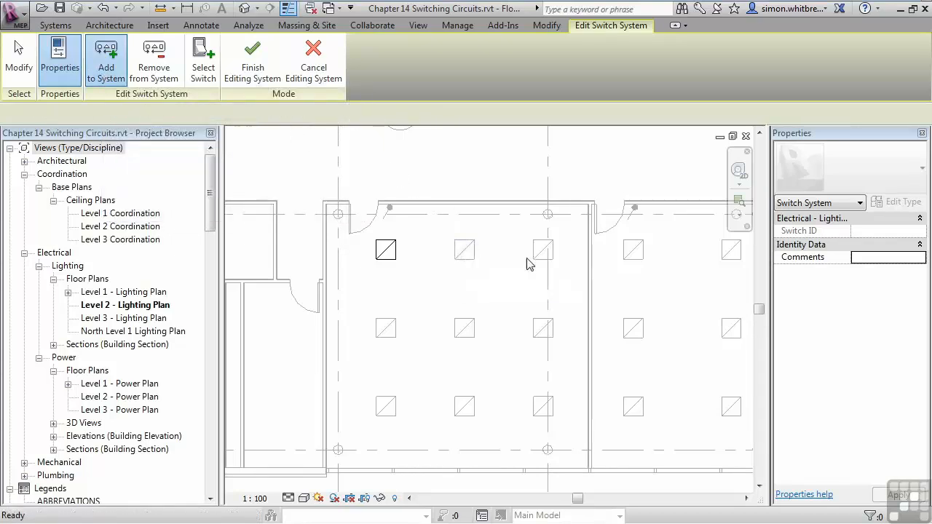
{"action": "left_click", "coordinate": [536, 257]}
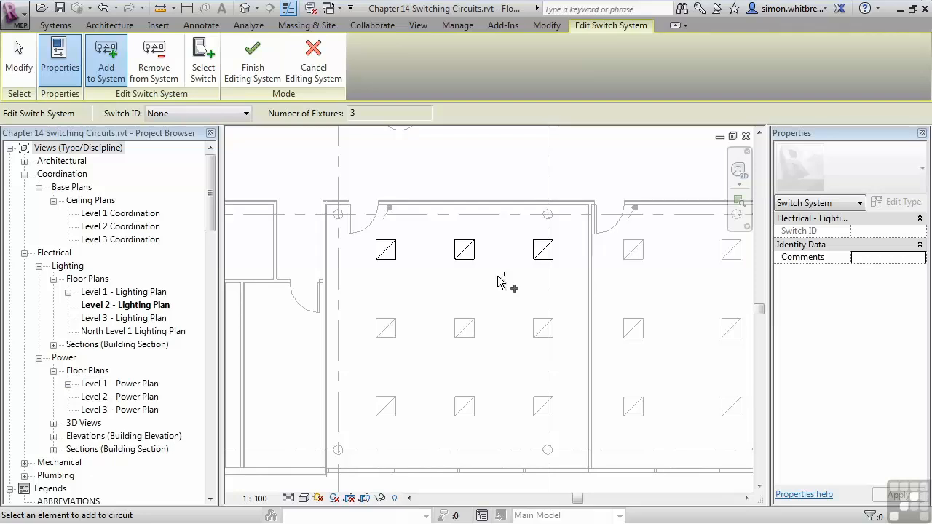
{"action": "left_click", "coordinate": [203, 62]}
{"action": "left_click", "coordinate": [389, 211]}
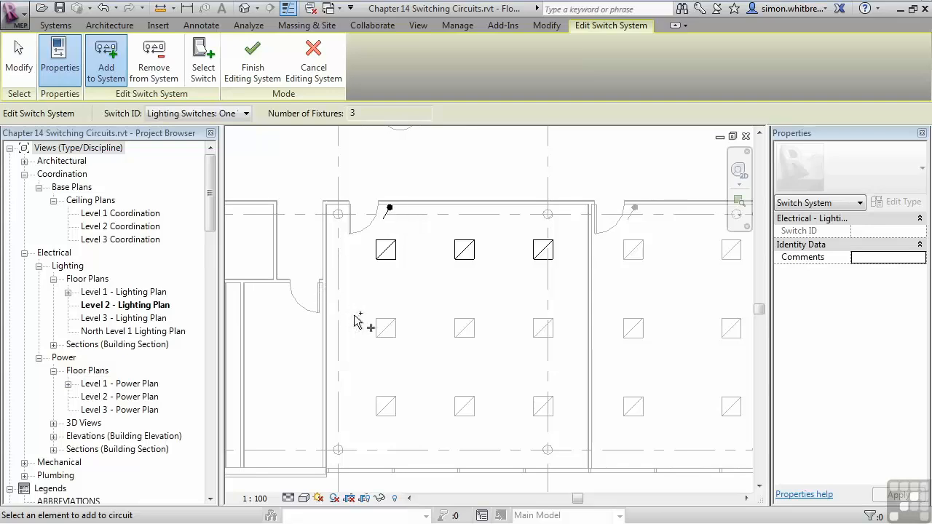
{"action": "left_click", "coordinate": [253, 64]}
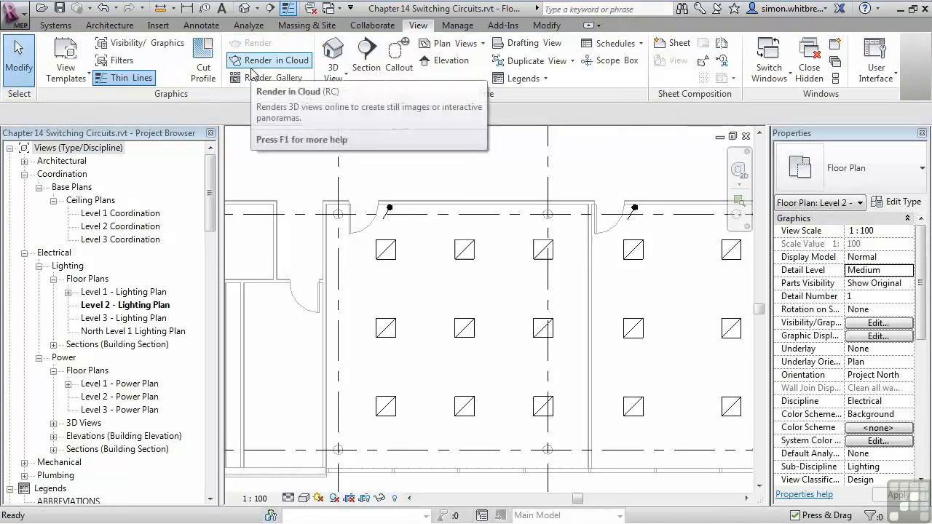
Create a second switch system from the room's remaining six fixtures and assign it to the same switch beside the door
{"action": "left_click", "coordinate": [388, 327]}
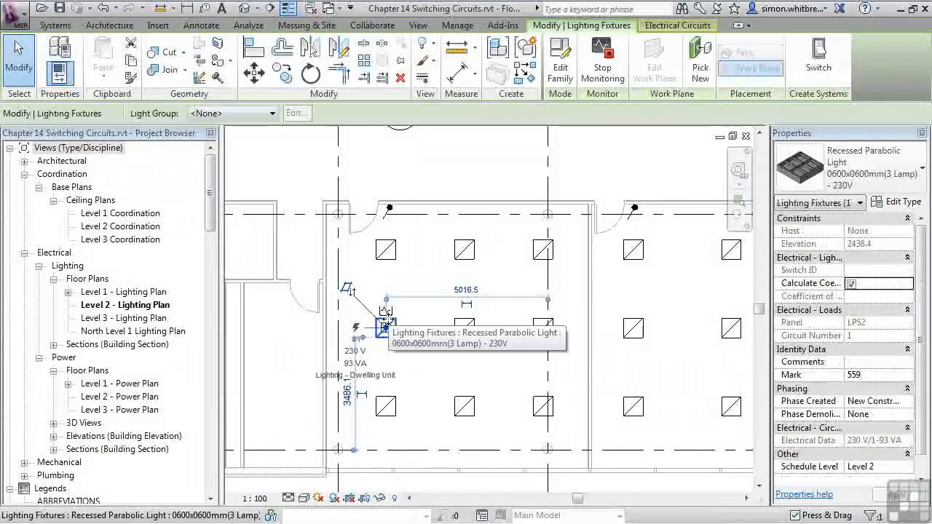
{"action": "key", "text": "Escape"}
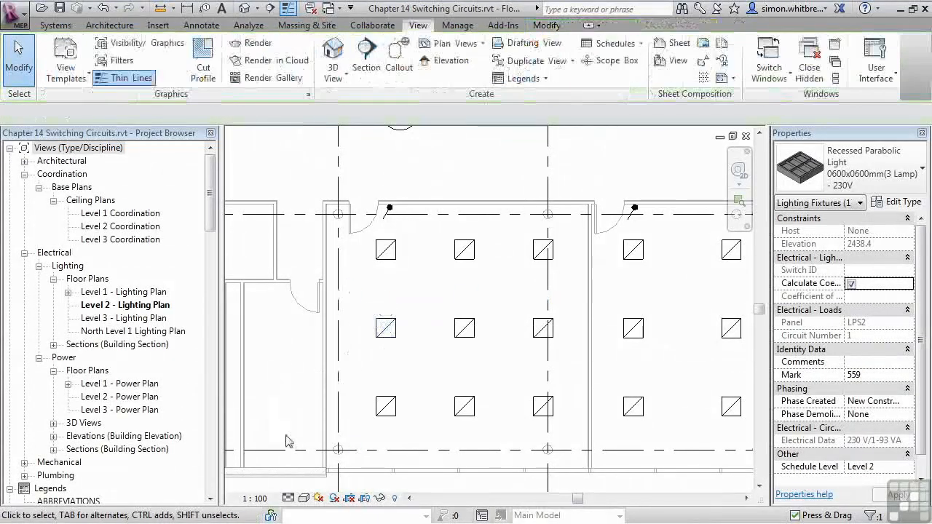
{"action": "left_click_drag", "start_coordinate": [282, 433], "coordinate": [593, 302]}
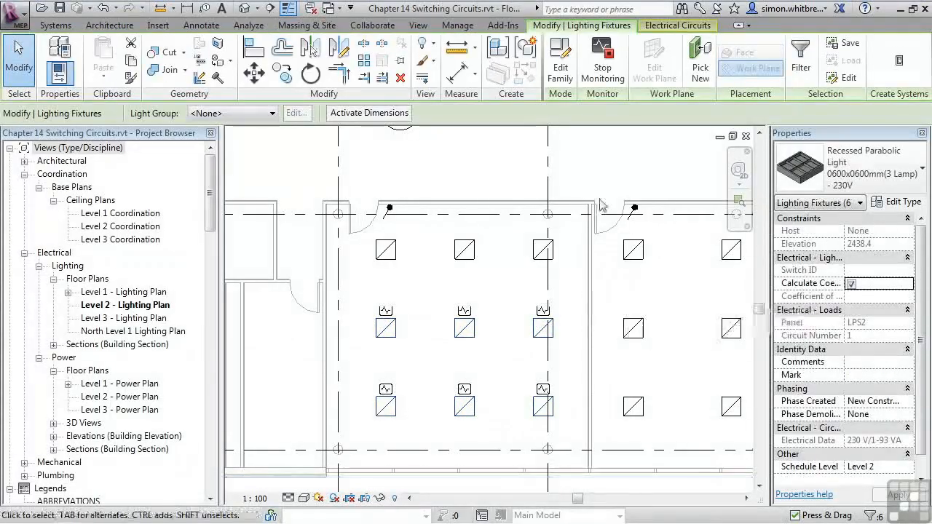
{"action": "left_click", "coordinate": [902, 61]}
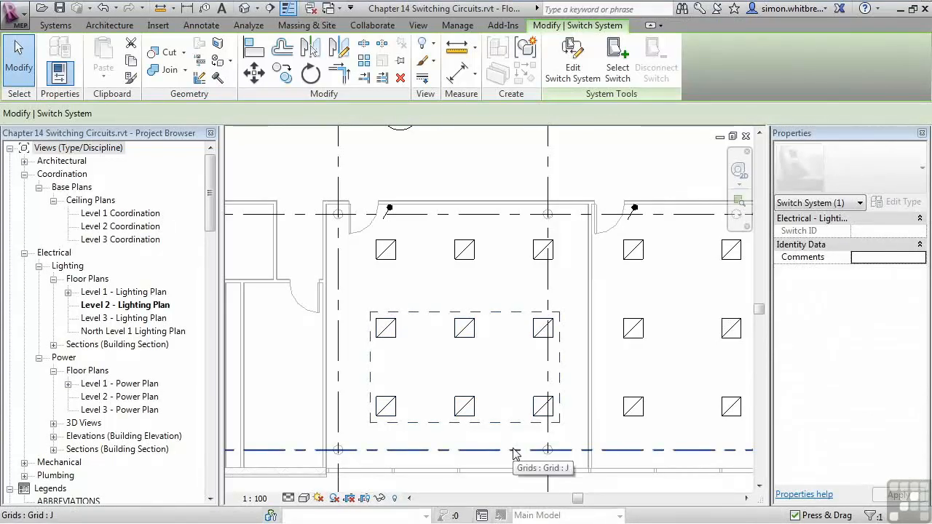
{"action": "left_click", "coordinate": [618, 58]}
{"action": "left_click", "coordinate": [389, 209]}
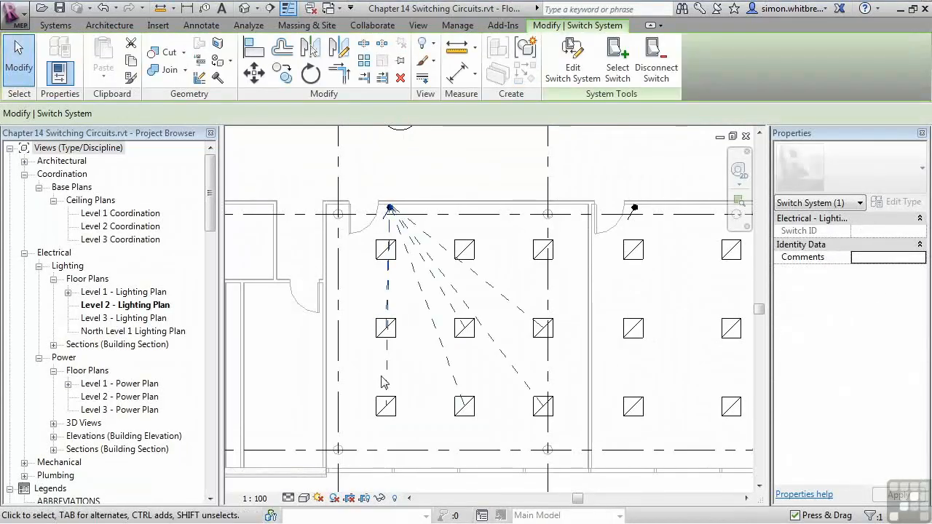
{"action": "key", "text": "Escape"}
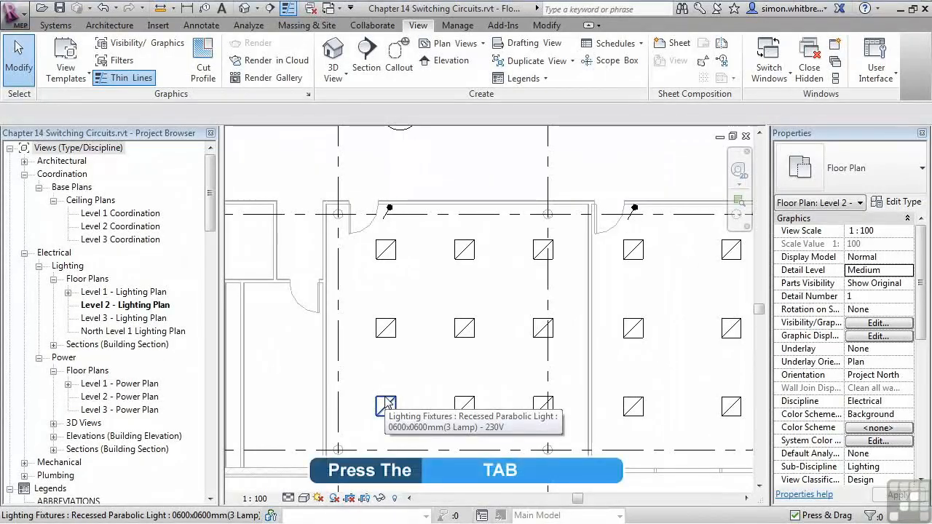
Select the room's electrical circuit through one of its light fixtures and convert it to arc wires
{"action": "key", "text": "Tab"}
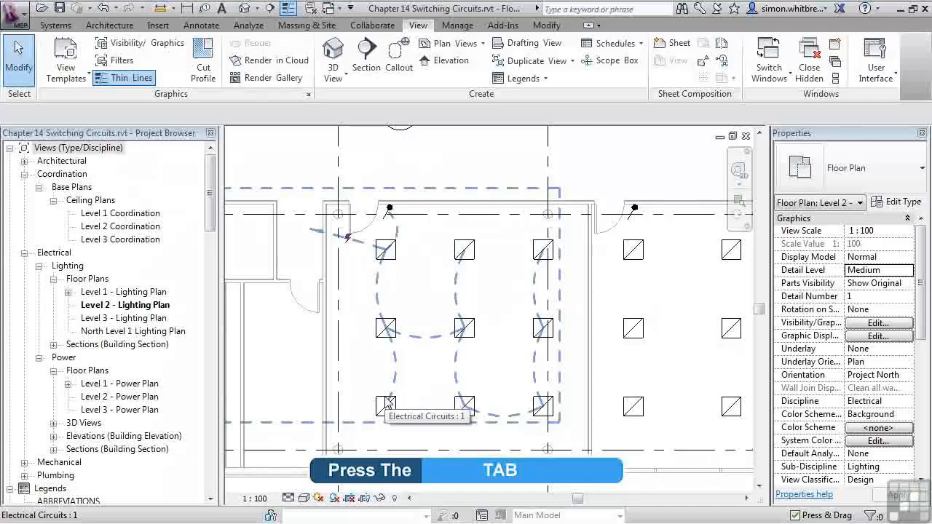
{"action": "left_click", "coordinate": [387, 405]}
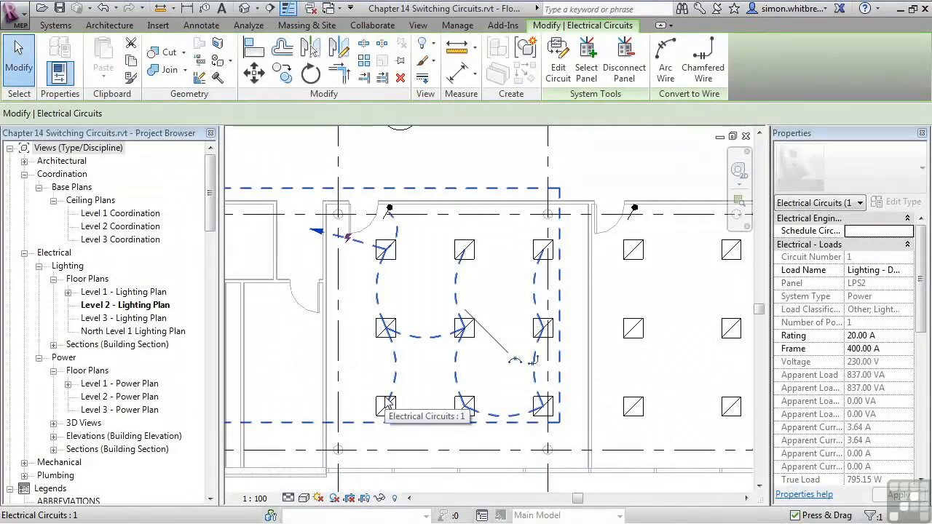
{"action": "left_click", "coordinate": [513, 364]}
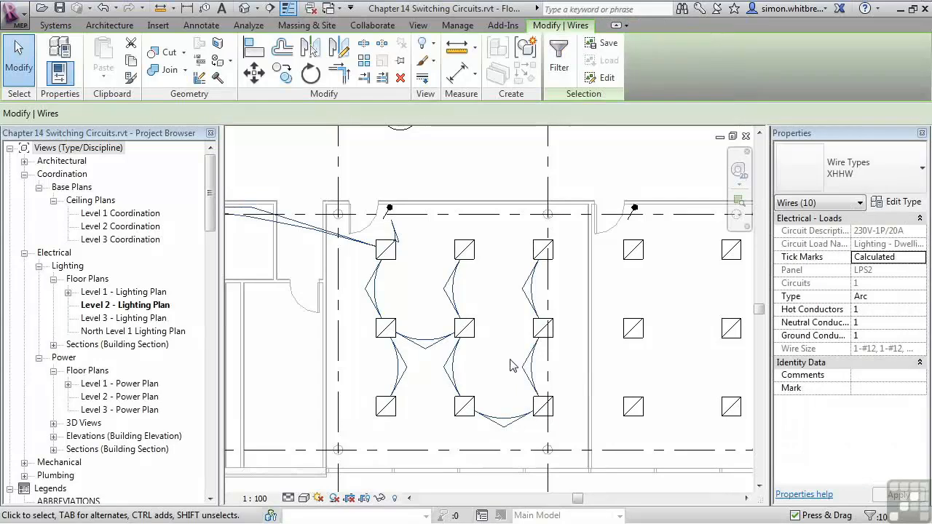
{"action": "left_click", "coordinate": [350, 432]}
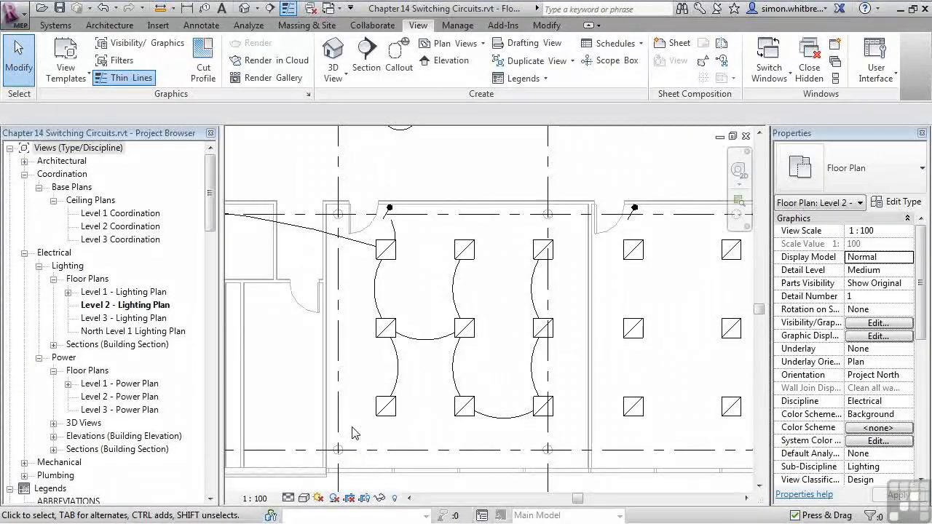
Delete the arc wires joining the row of fixtures nearest the door to the middle row
{"action": "left_click", "coordinate": [377, 272]}
{"action": "key", "text": "Delete"}
{"action": "left_click", "coordinate": [455, 277]}
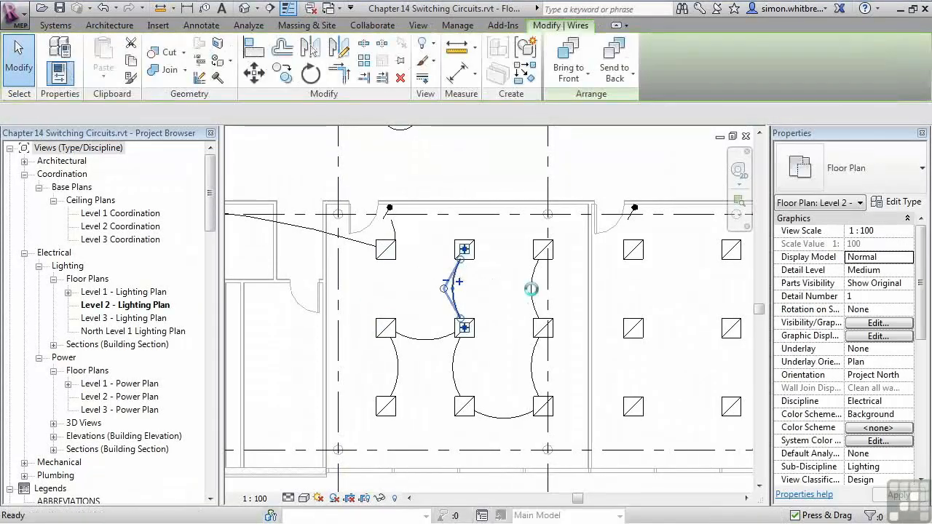
{"action": "key", "text": "Delete"}
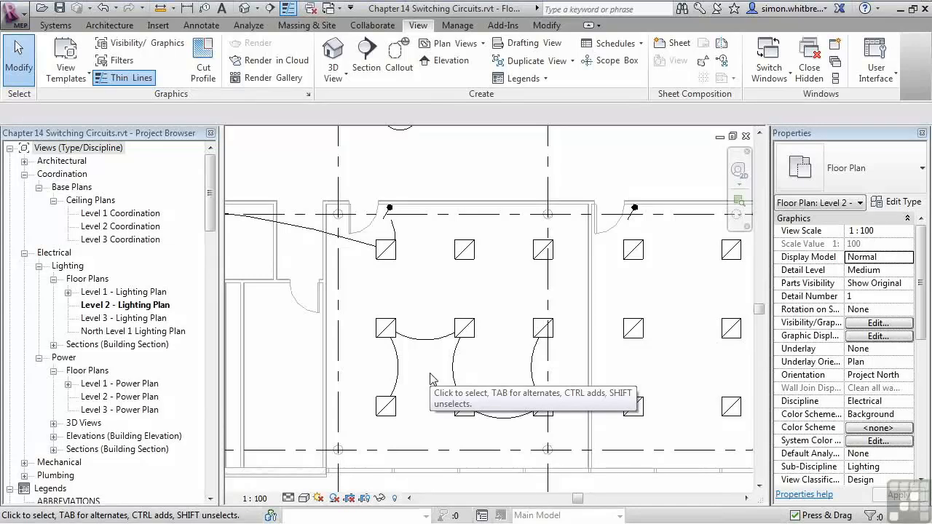
Draw two arc wires linking the three fixtures in the row nearest the door one after another
{"action": "left_click", "coordinate": [193, 27]}
{"action": "left_click", "coordinate": [64, 29]}
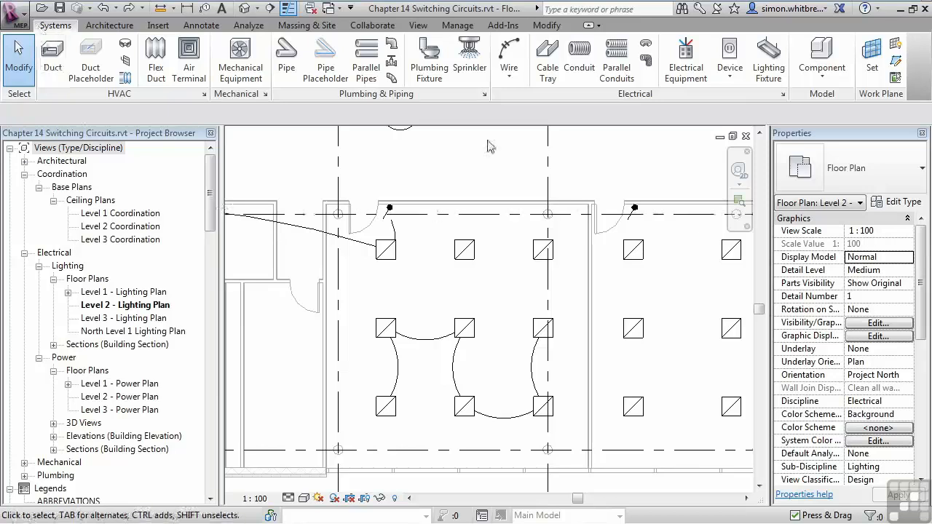
{"action": "left_click", "coordinate": [509, 58]}
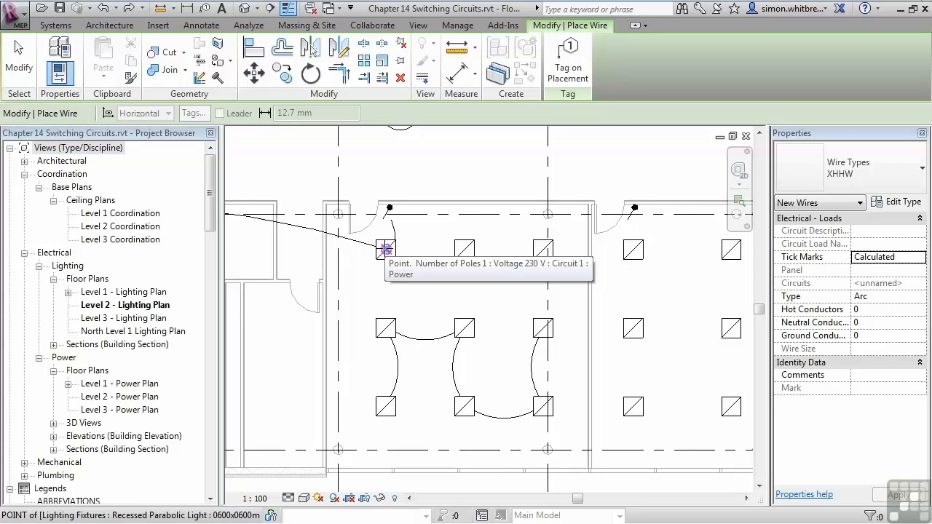
{"action": "left_click", "coordinate": [386, 250]}
{"action": "left_click", "coordinate": [426, 281]}
{"action": "left_click", "coordinate": [465, 250]}
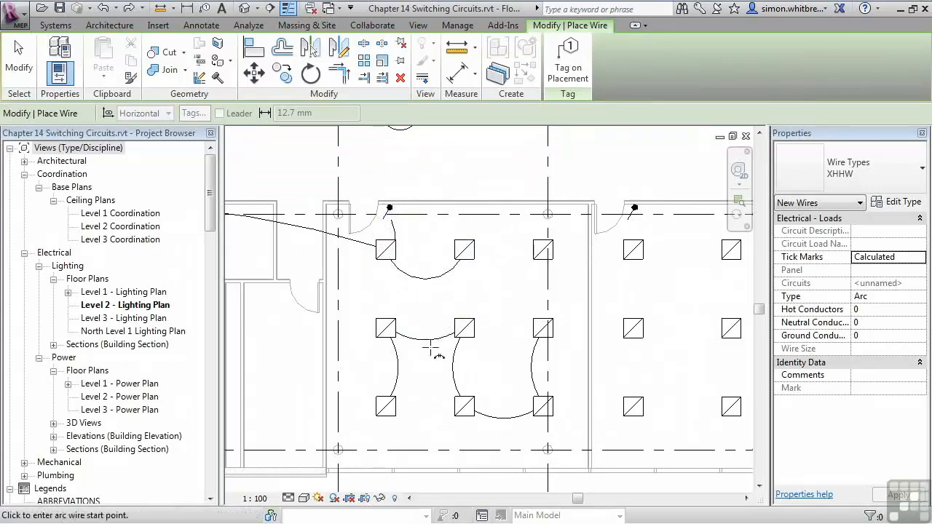
{"action": "left_click", "coordinate": [464, 250]}
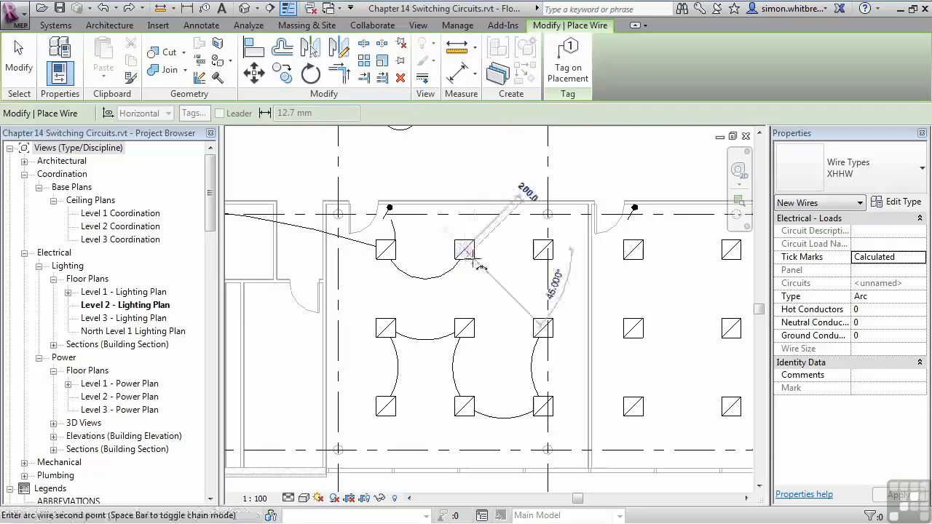
{"action": "left_click", "coordinate": [550, 260]}
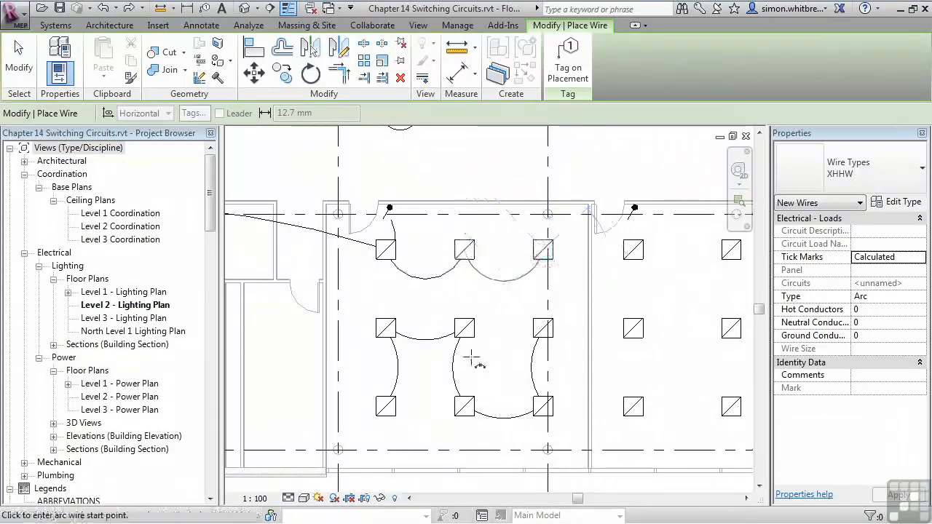
Draw an arc wire from the fixture nearest the door to the adjacent fixture in the middle row
{"action": "left_click", "coordinate": [387, 250]}
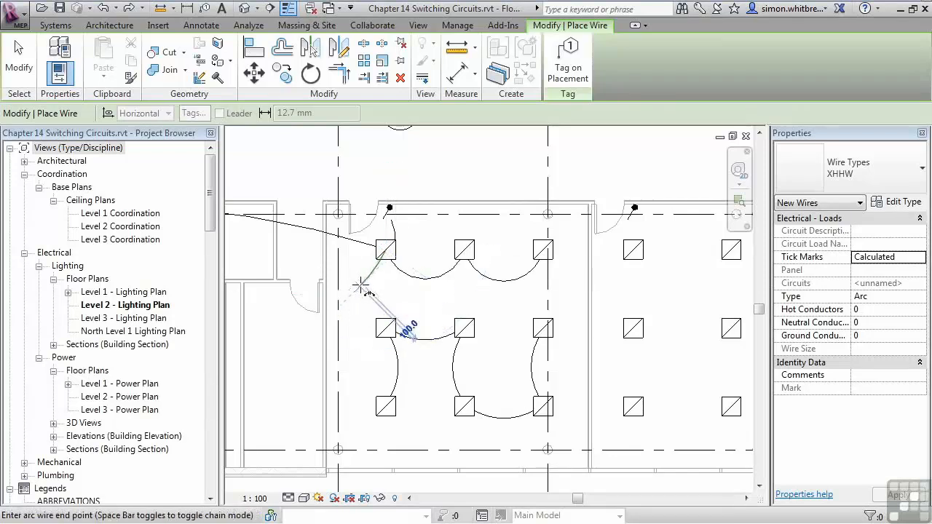
{"action": "left_click", "coordinate": [388, 330]}
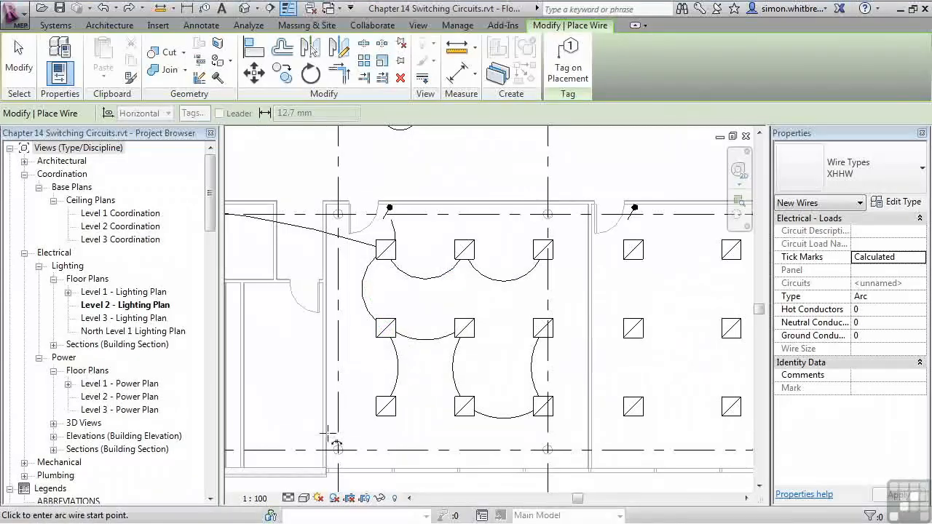
{"action": "left_click", "coordinate": [19, 58]}
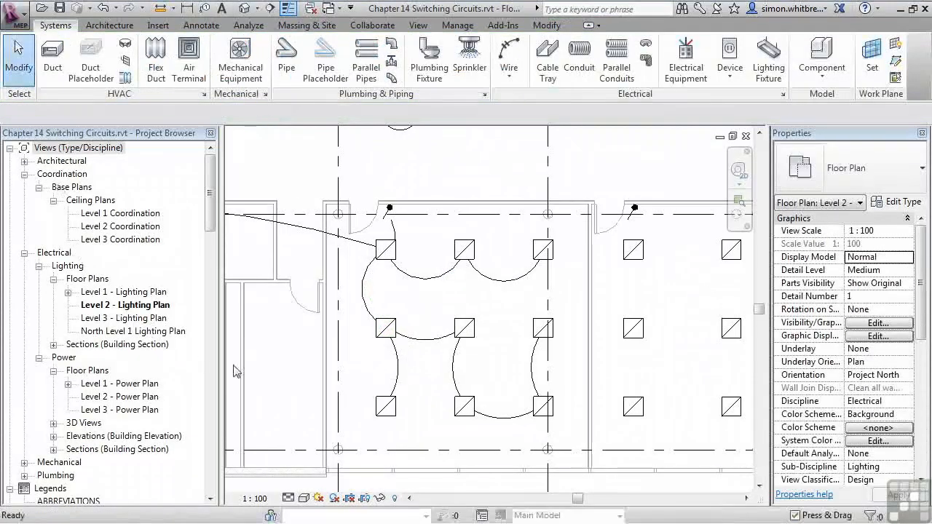
Override the view graphics of the wire linking the first two rows, setting its projection line pattern to Hidden
{"action": "left_click", "coordinate": [364, 289]}
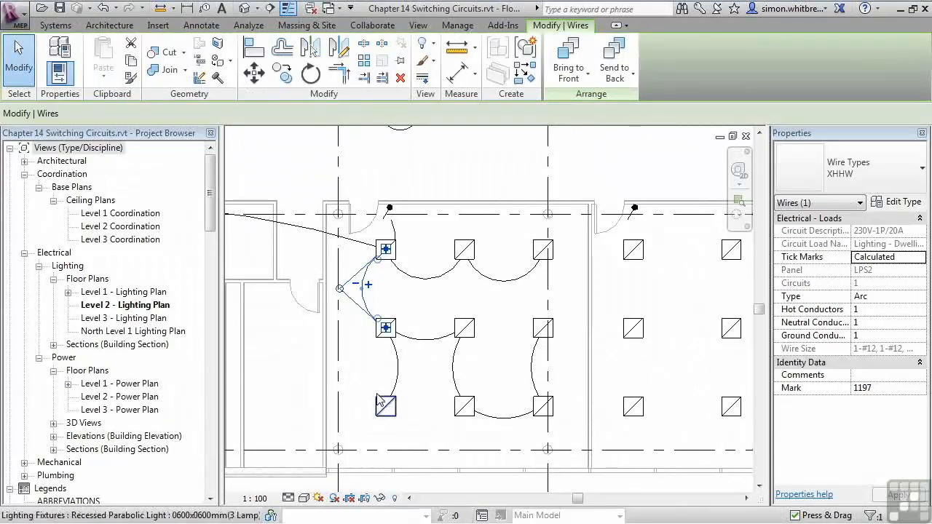
{"action": "right_click", "coordinate": [364, 305]}
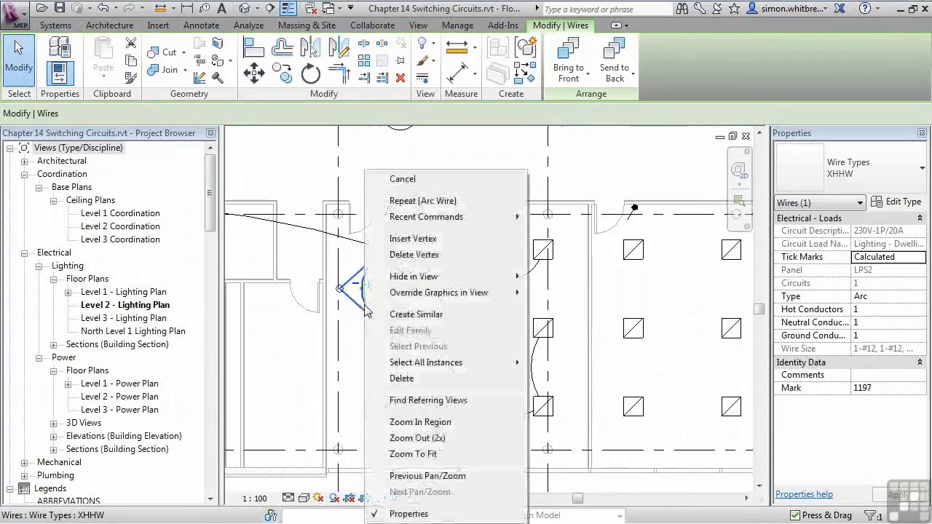
{"action": "mouse_move", "coordinate": [503, 294]}
{"action": "left_click", "coordinate": [569, 294]}
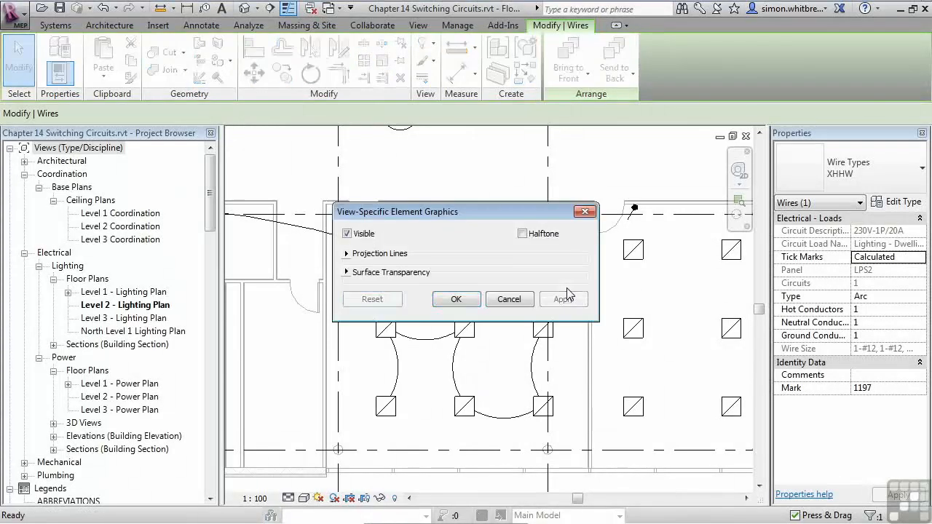
{"action": "left_click", "coordinate": [348, 253]}
{"action": "left_click", "coordinate": [554, 320]}
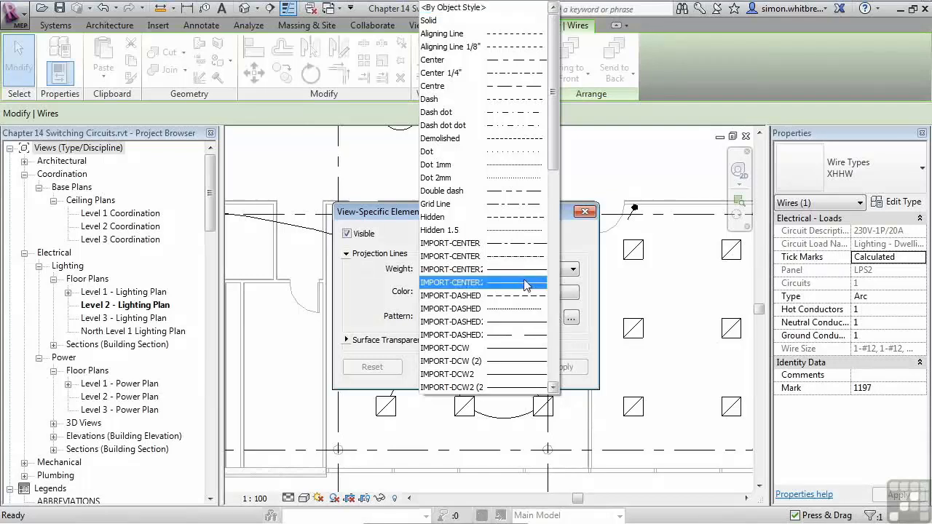
{"action": "left_click", "coordinate": [535, 217]}
{"action": "left_click", "coordinate": [456, 367]}
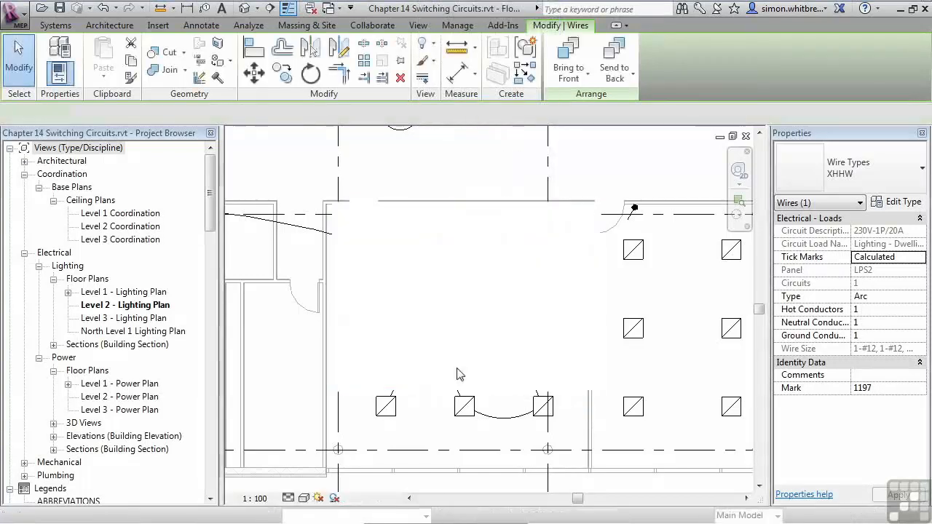
{"action": "key", "text": "Escape"}
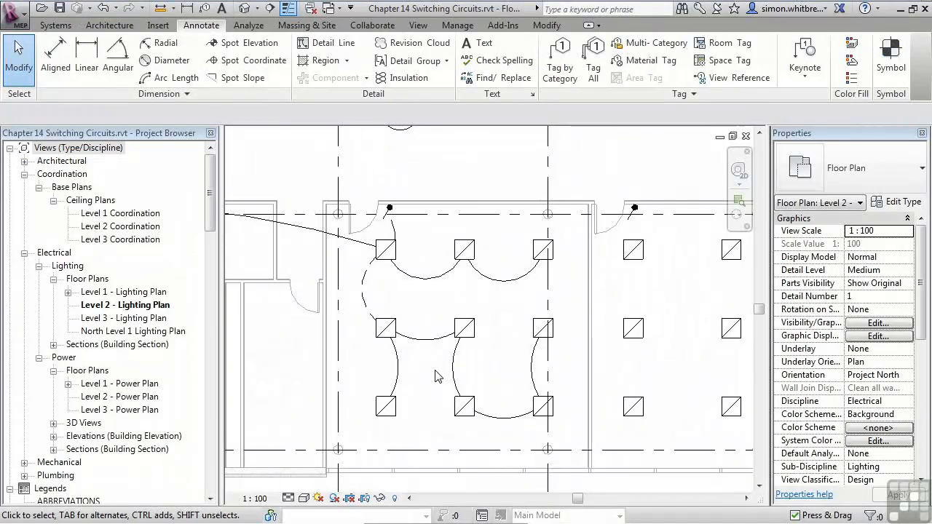
Tag the arc wire between the last two fixtures of the row farthest from the door, without a leader, and move the tag below the wire
{"action": "left_click", "coordinate": [560, 68]}
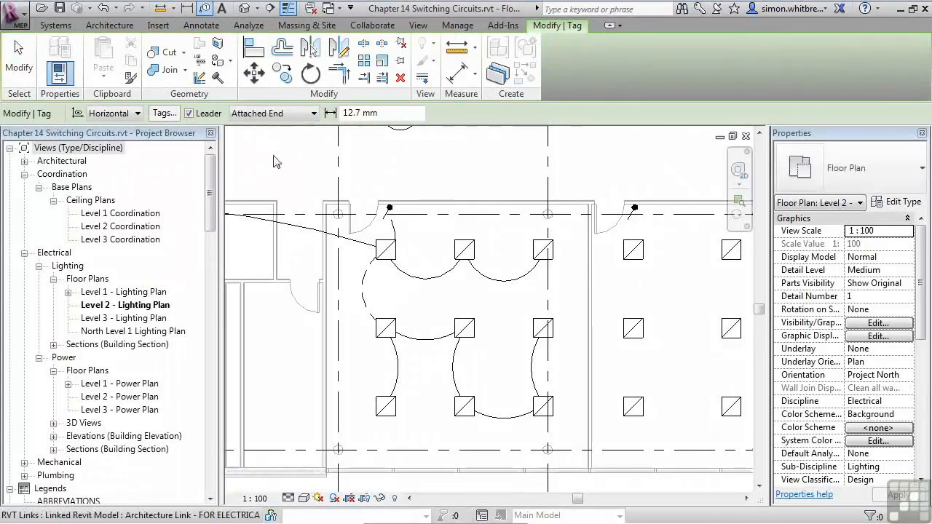
{"action": "left_click", "coordinate": [189, 114]}
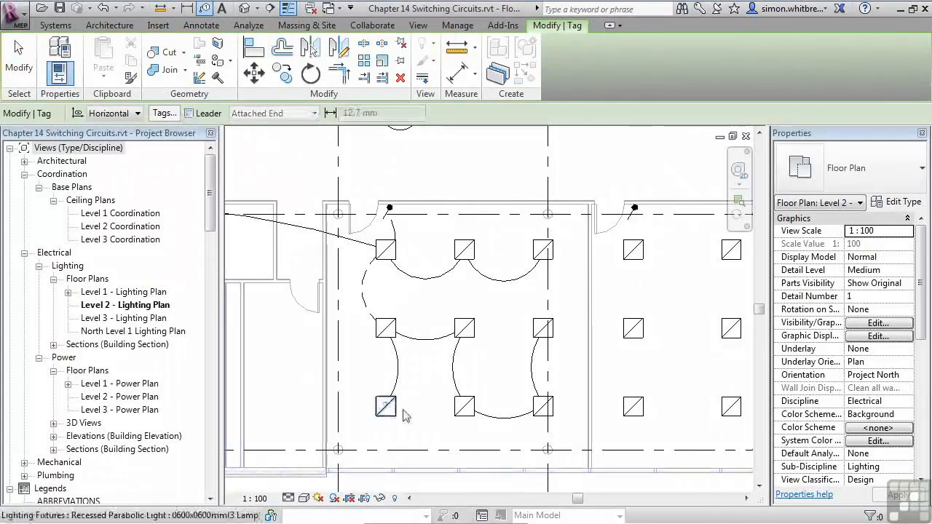
{"action": "left_click", "coordinate": [510, 423]}
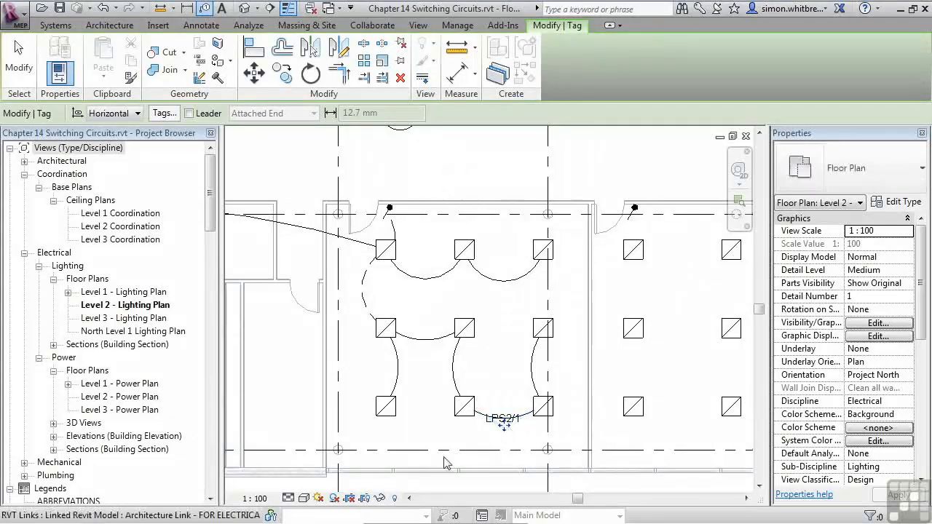
{"action": "left_click", "coordinate": [20, 73]}
{"action": "left_click", "coordinate": [500, 422]}
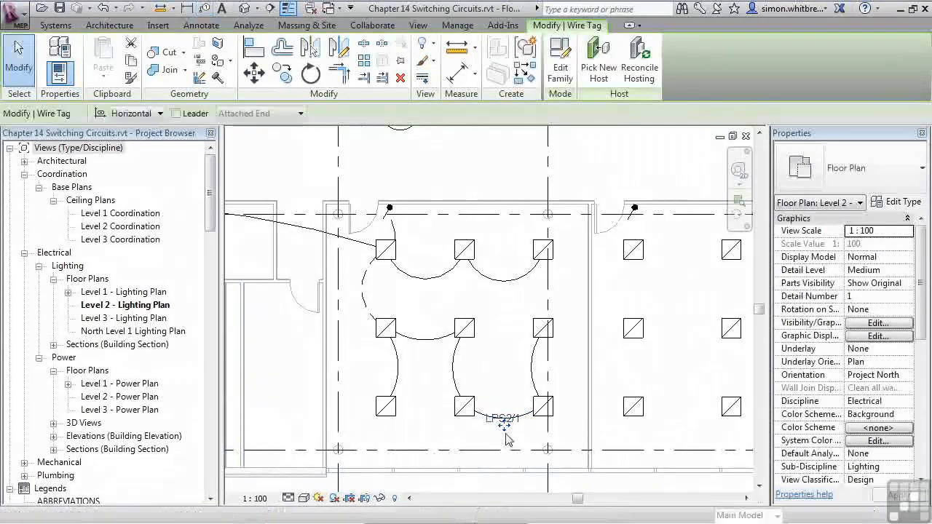
{"action": "left_click_drag", "start_coordinate": [501, 426], "coordinate": [506, 439]}
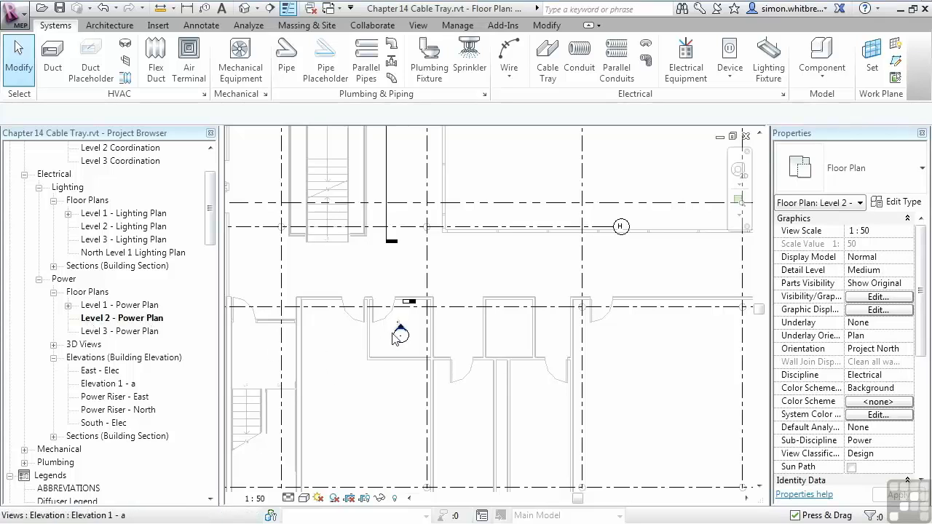
Draw an L-shaped run of Wire Mesh Cable Tray with fittings beside the panel room on the Level 2 power plan of the Chapter 14 Cable Tray project
{"action": "scroll", "coordinate": [399, 336], "scroll_direction": "up", "scroll_amount": 4}
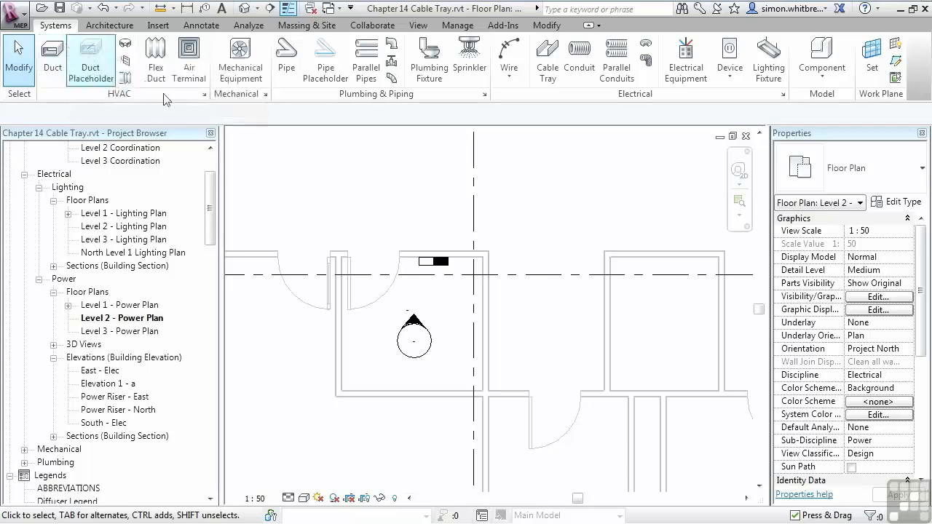
{"action": "left_click", "coordinate": [549, 78]}
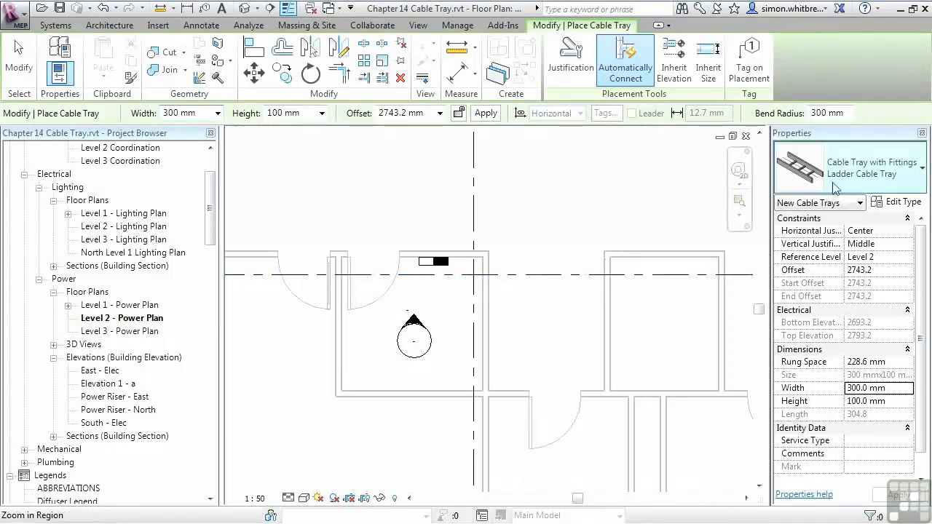
{"action": "left_click", "coordinate": [903, 182]}
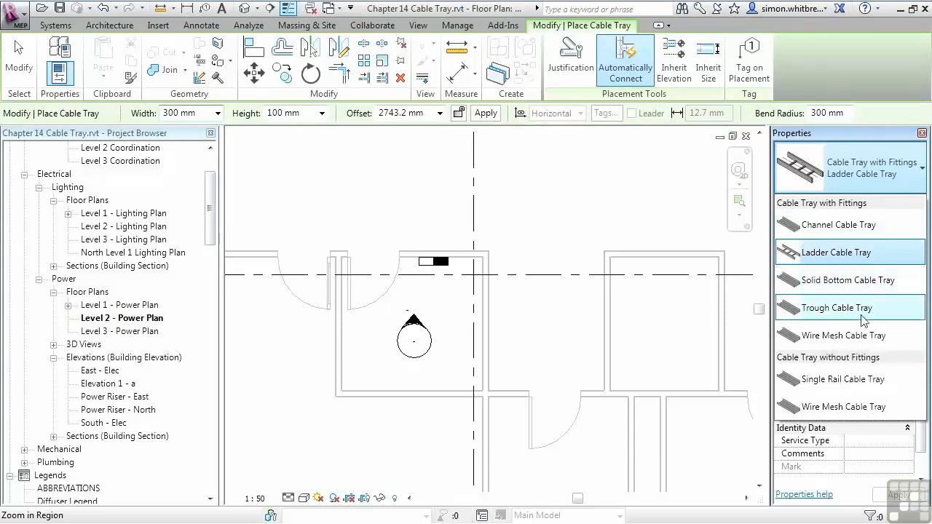
{"action": "mouse_move", "coordinate": [837, 341]}
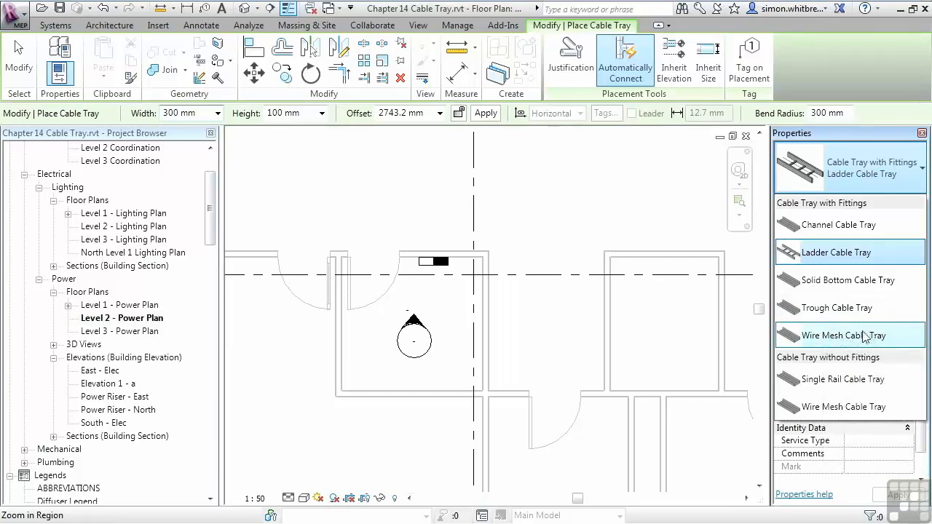
{"action": "left_click", "coordinate": [834, 408]}
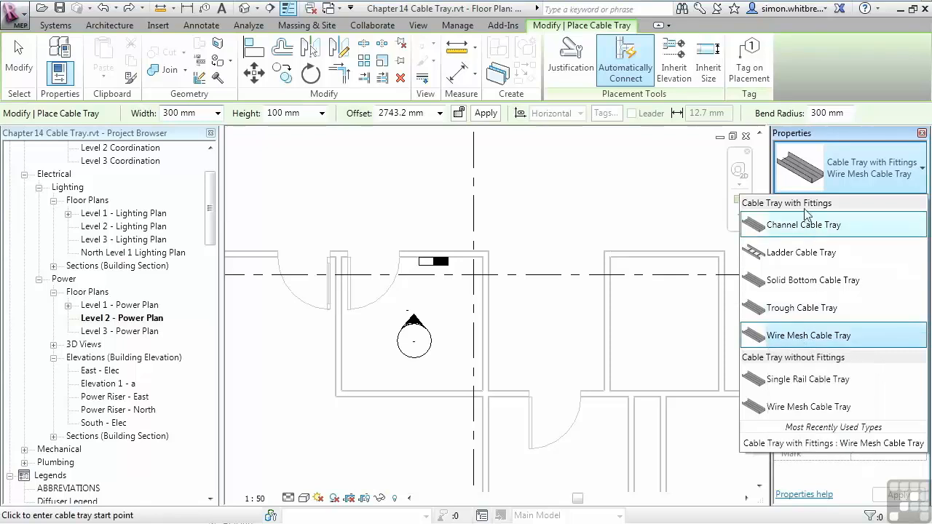
{"action": "left_click", "coordinate": [277, 201]}
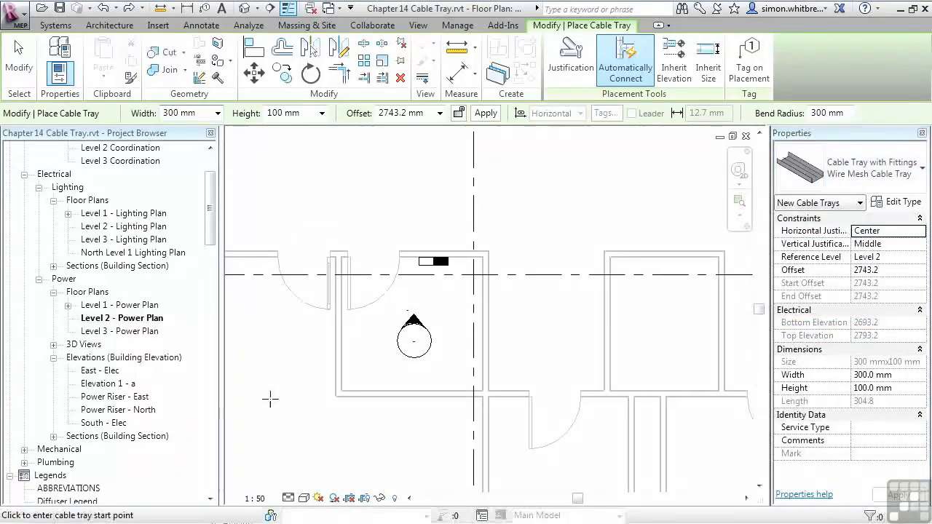
{"action": "left_click", "coordinate": [257, 370]}
{"action": "left_click", "coordinate": [256, 467]}
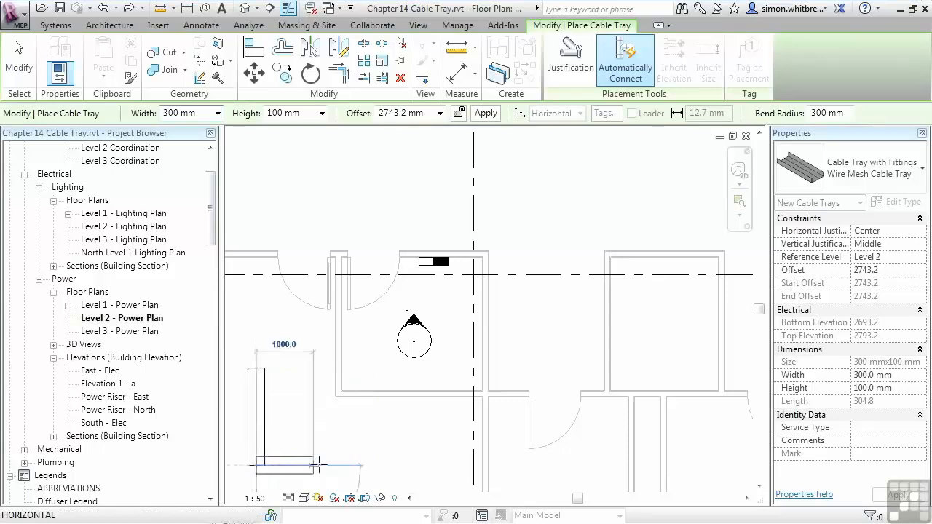
{"action": "left_click", "coordinate": [353, 466]}
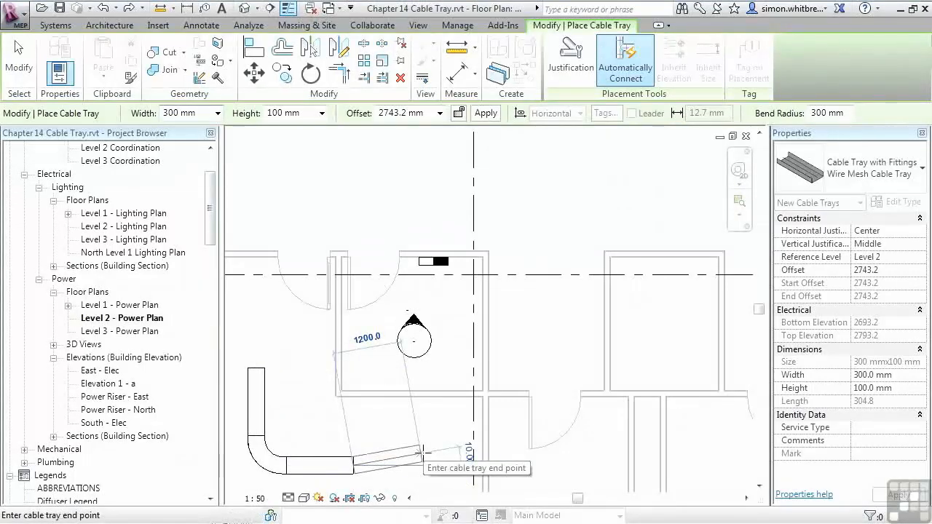
{"action": "key", "text": "Escape"}
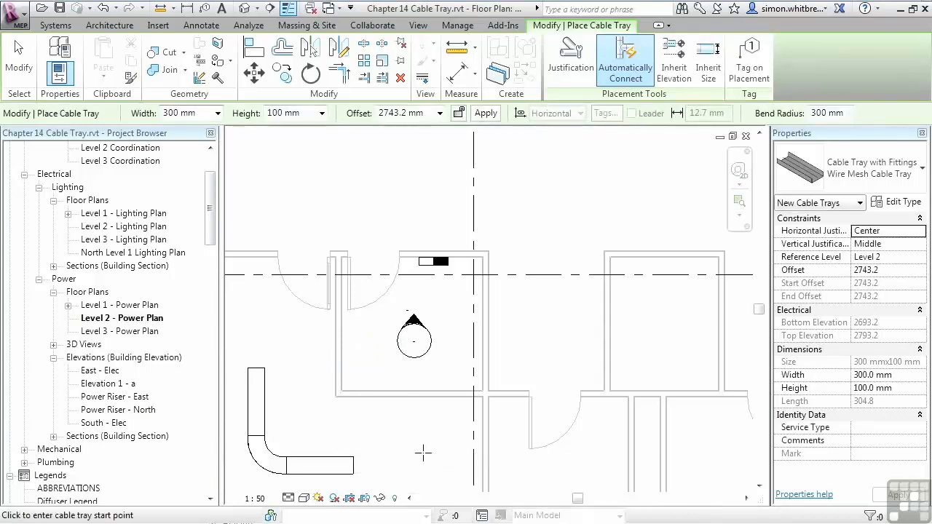
Draw a second L-shaped run inside the first one, using the Wire Mesh Cable Tray without fittings
{"action": "left_click", "coordinate": [845, 166]}
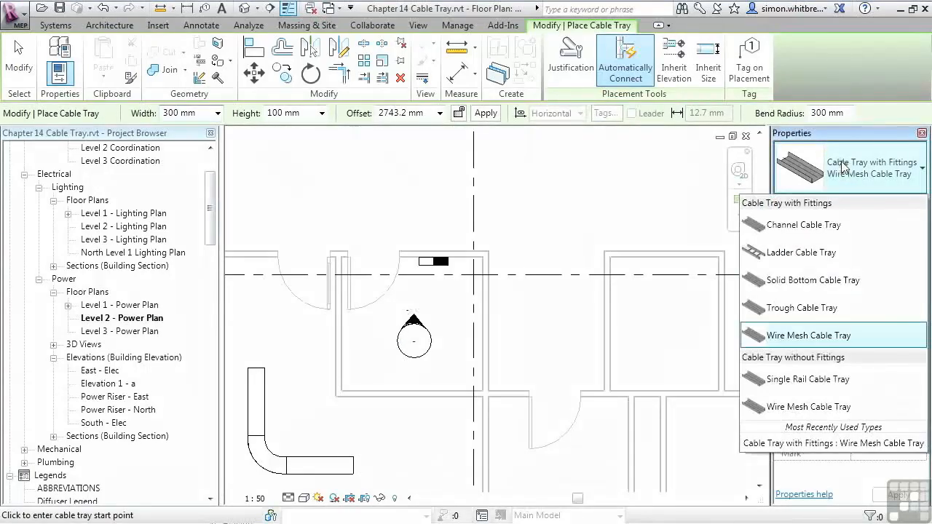
{"action": "left_click", "coordinate": [778, 408]}
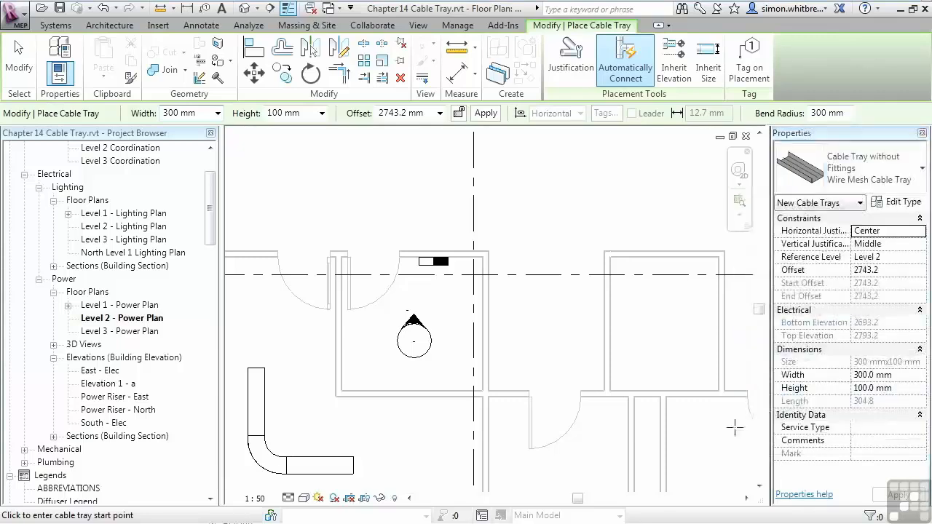
{"action": "left_click", "coordinate": [290, 370]}
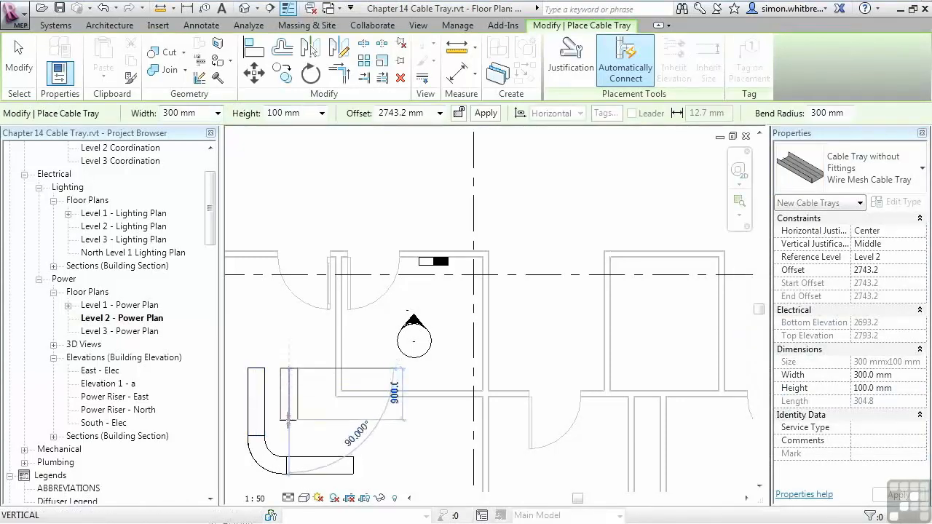
{"action": "left_click", "coordinate": [370, 432]}
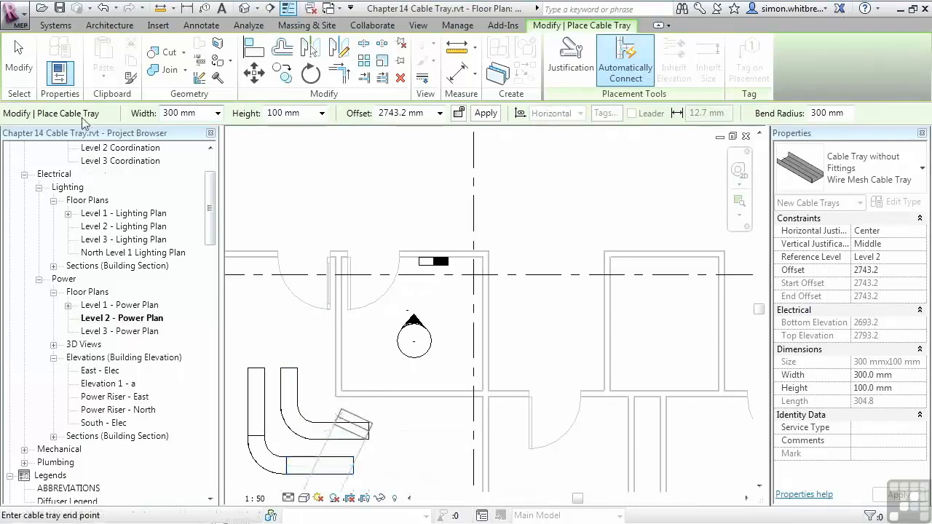
{"action": "left_click", "coordinate": [19, 54]}
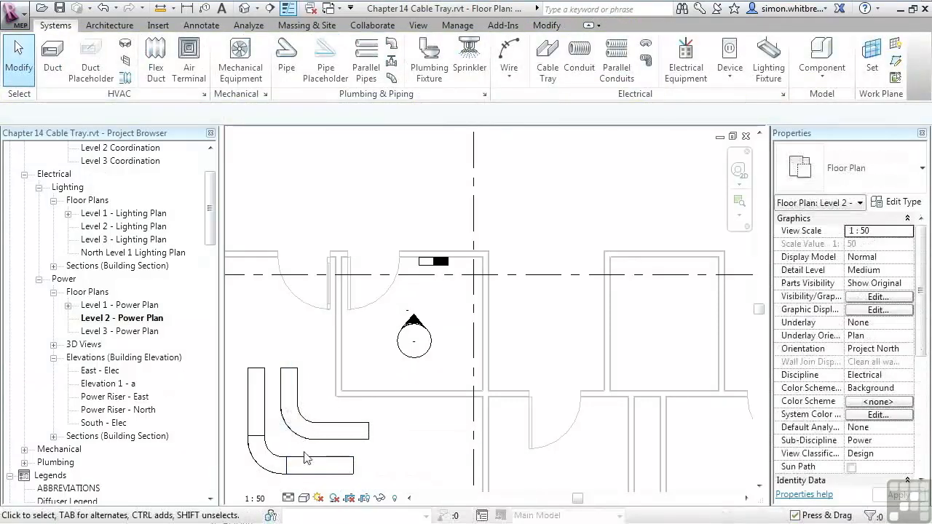
Delete both L-shaped wire mesh cable tray runs together with their bends
{"action": "left_click", "coordinate": [286, 447]}
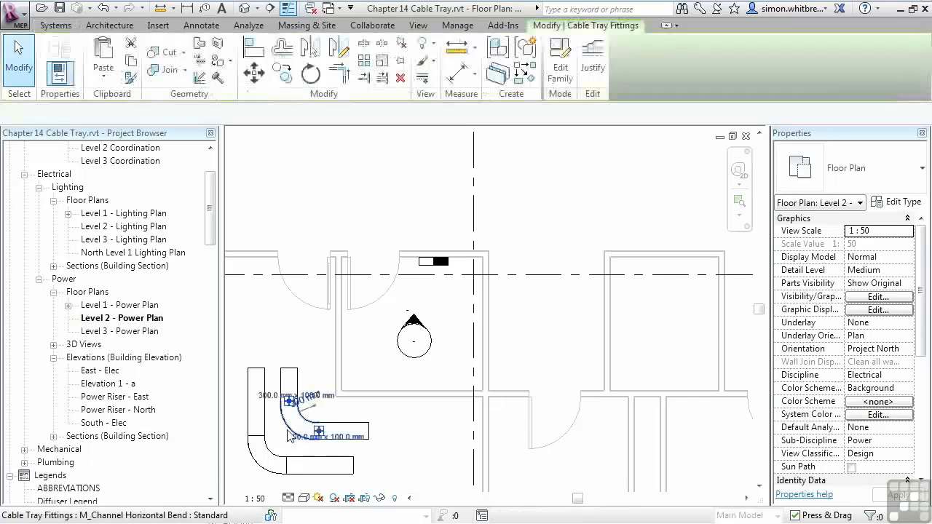
{"action": "left_click_drag", "start_coordinate": [235, 351], "coordinate": [387, 494]}
{"action": "key", "text": "Delete"}
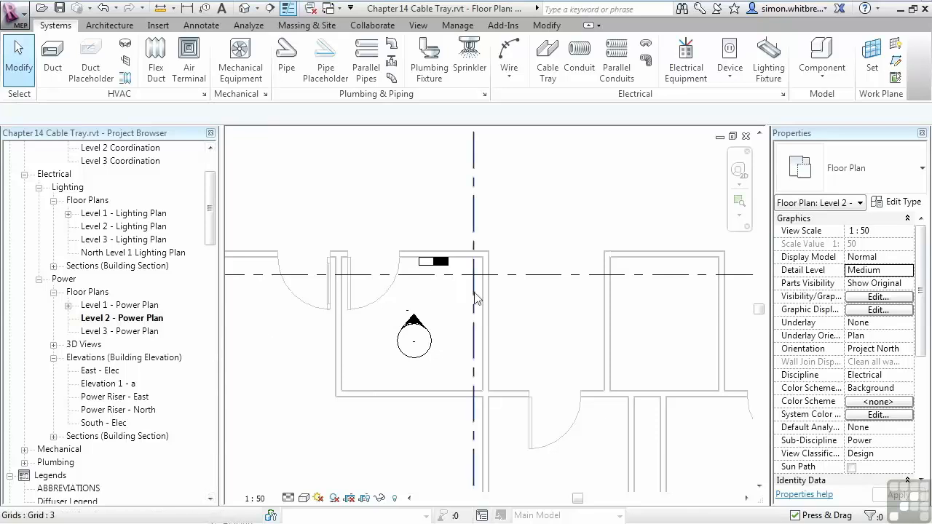
Set up a new cable tray with a 2400 mm offset and the Ladder Cable Tray type with fittings
{"action": "left_click", "coordinate": [548, 59]}
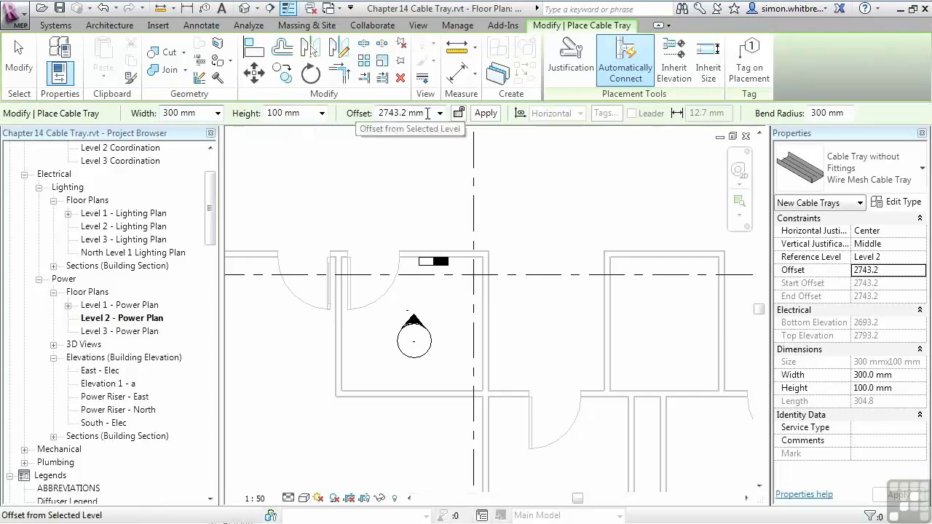
{"action": "double_click", "coordinate": [404, 114]}
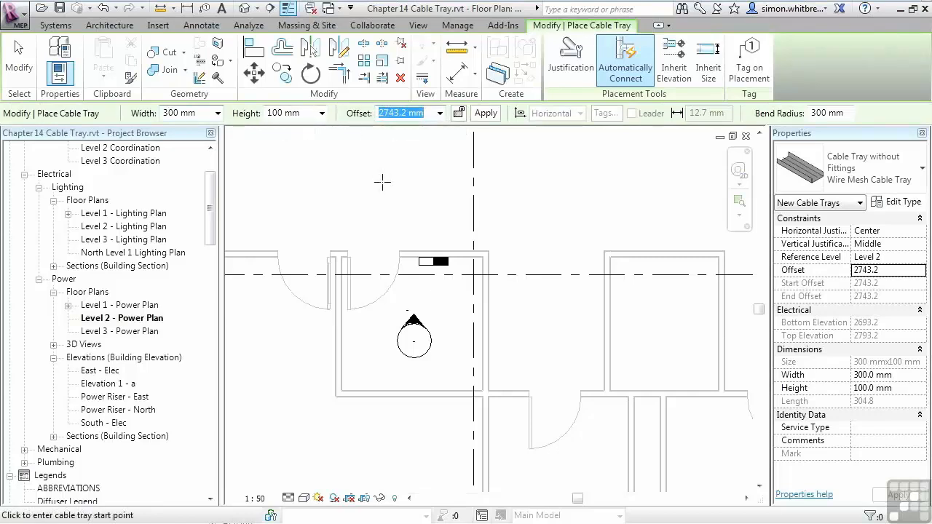
{"action": "type", "text": "2400"}
{"action": "key", "text": "Return"}
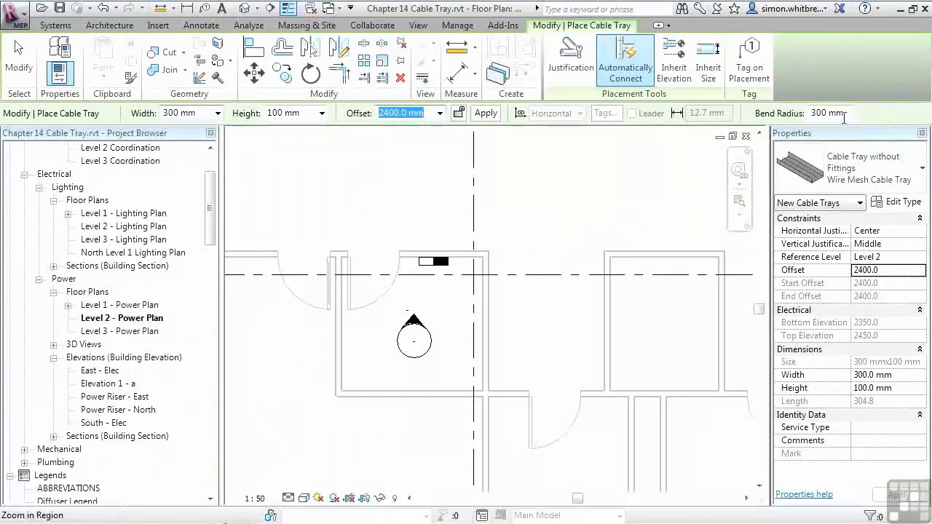
{"action": "left_click", "coordinate": [852, 168]}
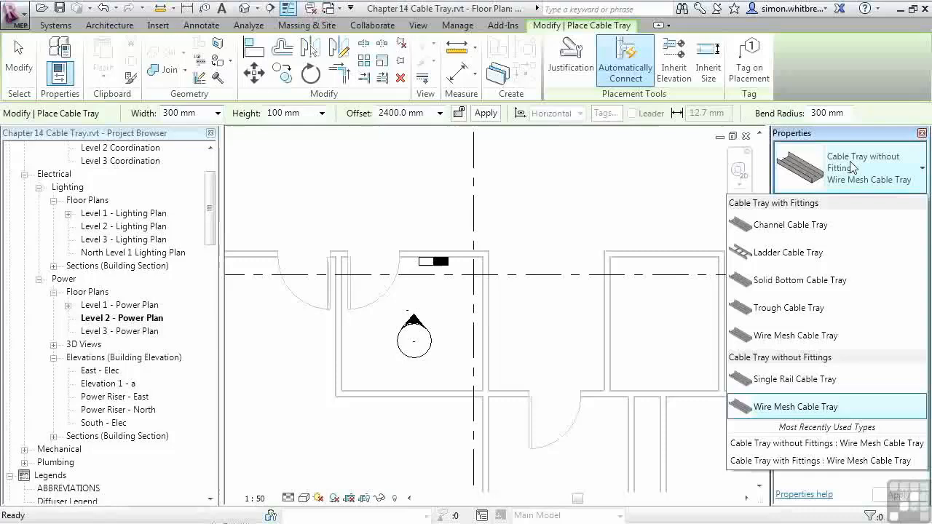
{"action": "left_click", "coordinate": [798, 253]}
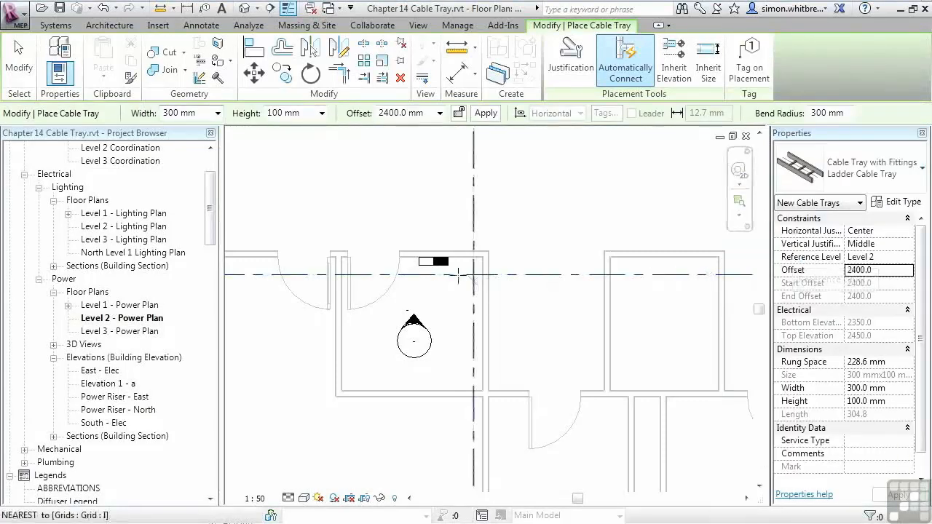
Draw the ladder cable tray along the corridor above the panel room, turning 90° to end at the electrical panel
{"action": "left_click", "coordinate": [703, 208]}
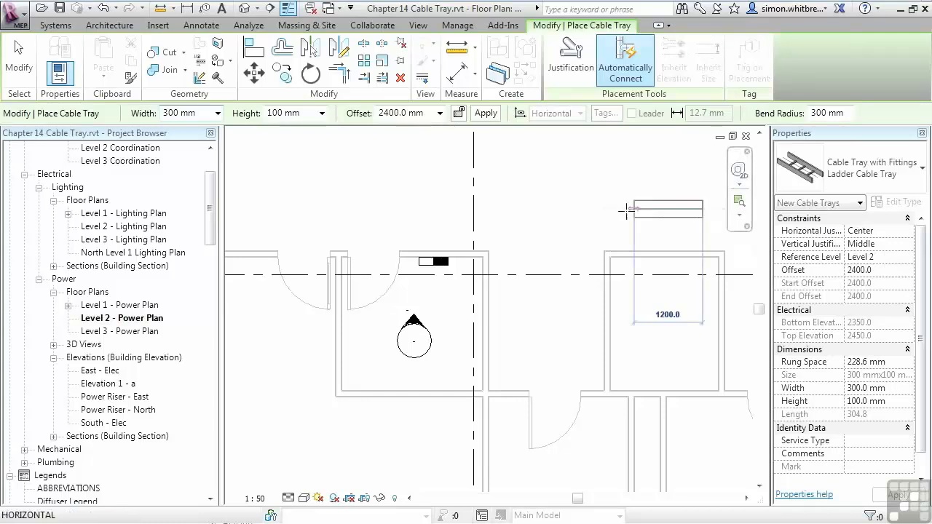
{"action": "left_click", "coordinate": [440, 208]}
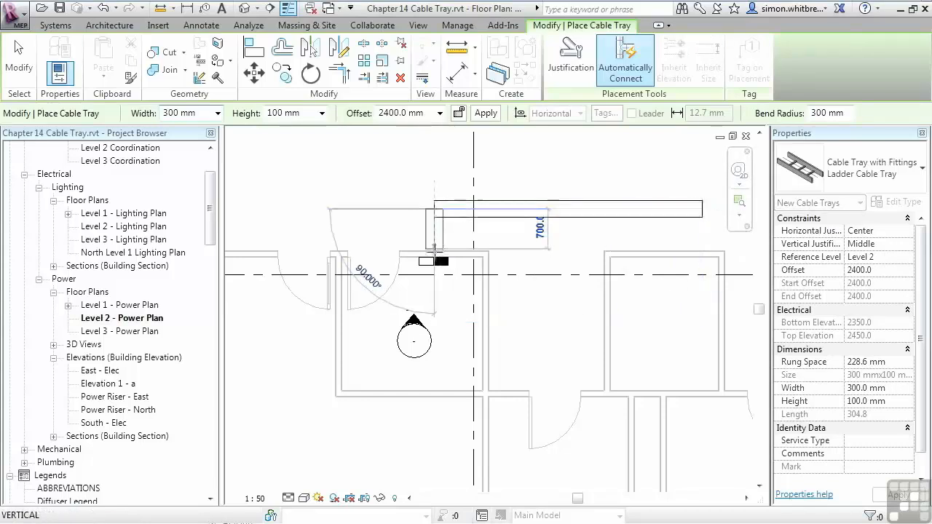
{"action": "left_click", "coordinate": [437, 263]}
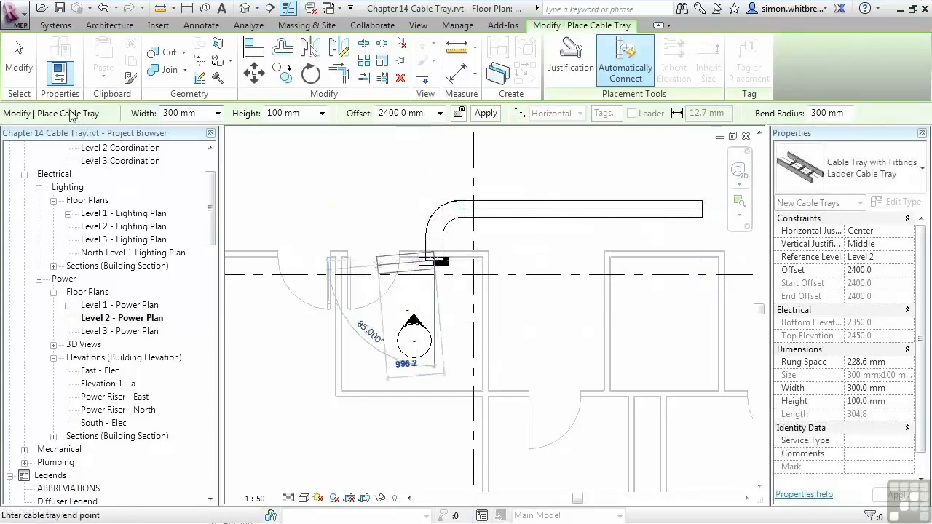
{"action": "left_click", "coordinate": [19, 58]}
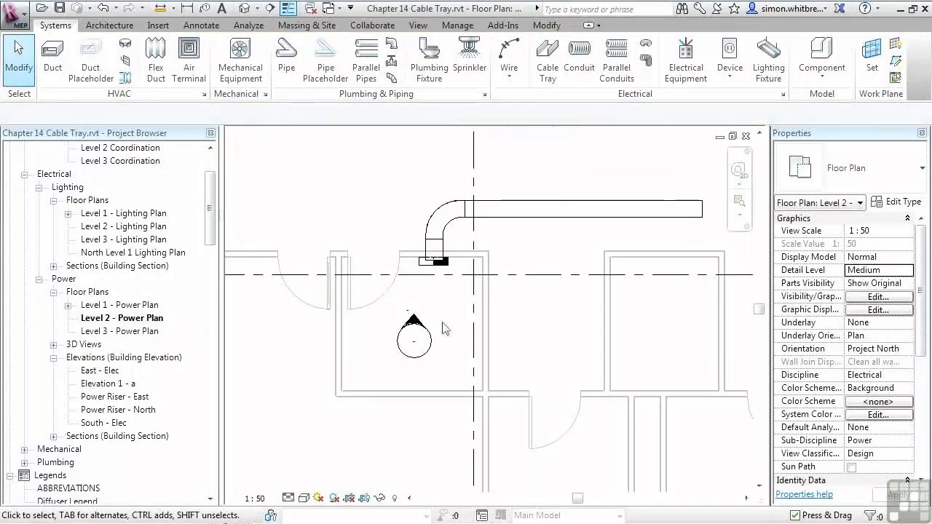
Set the plan view's detail level to Fine so the cable tray's rungs are drawn
{"action": "left_click", "coordinate": [516, 213]}
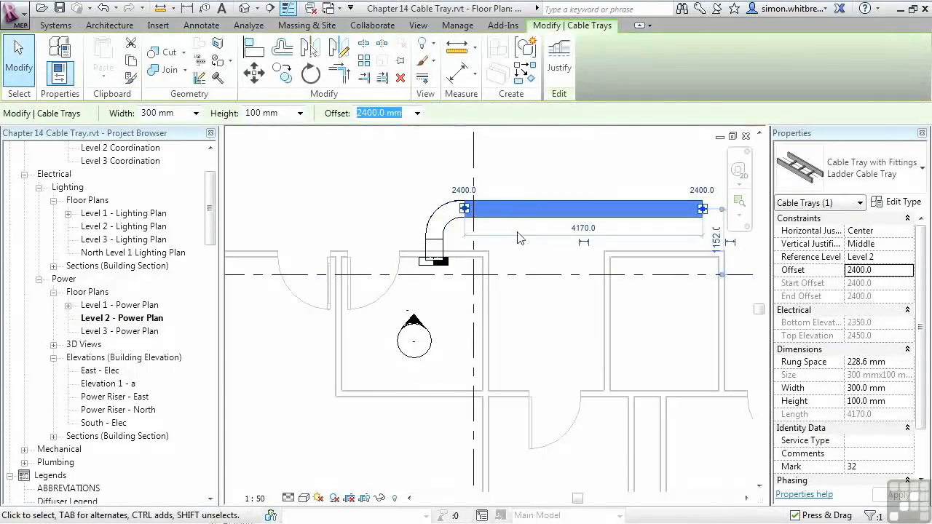
{"action": "left_click", "coordinate": [379, 207]}
{"action": "left_click", "coordinate": [289, 498]}
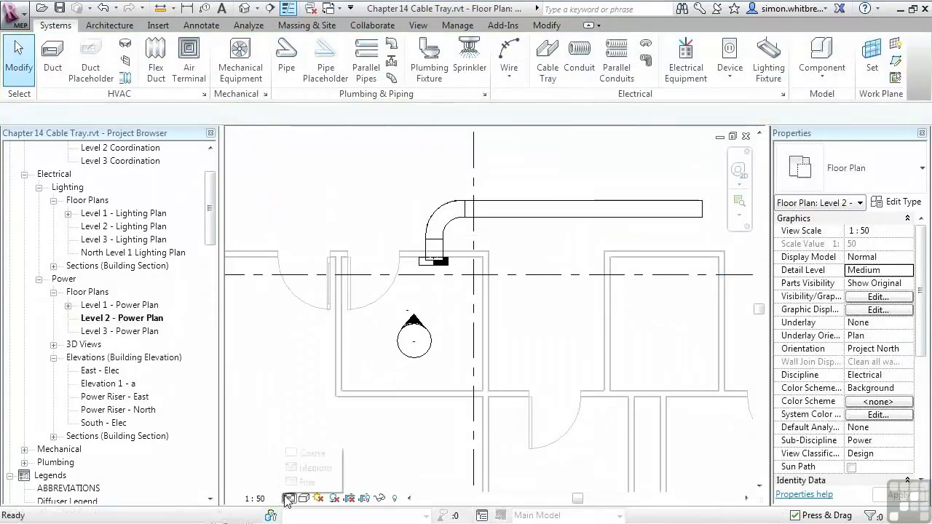
{"action": "left_click", "coordinate": [305, 484]}
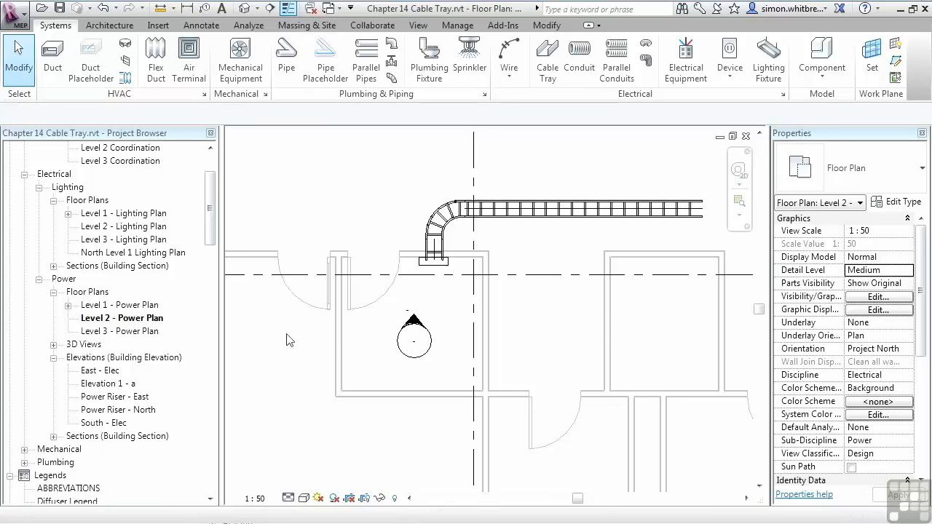
{"action": "scroll", "coordinate": [441, 219], "scroll_direction": "up", "scroll_amount": 5}
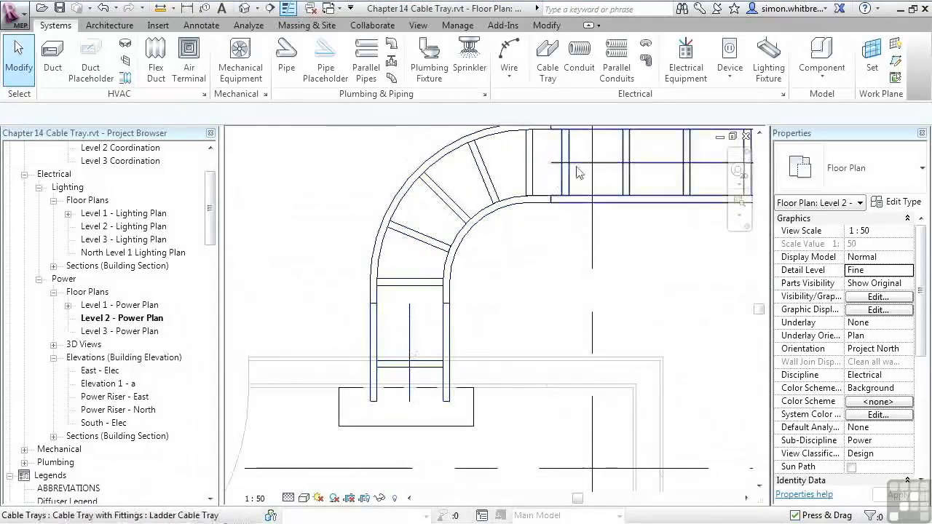
{"action": "left_click", "coordinate": [418, 25]}
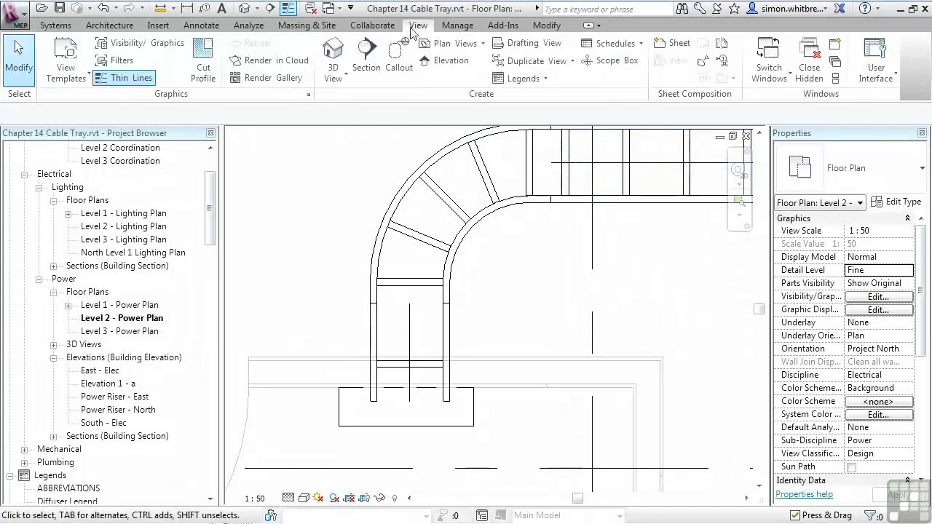
Open the model category visibility overrides of the Power Plan view template
{"action": "left_click", "coordinate": [149, 42]}
{"action": "left_click", "coordinate": [617, 464]}
{"action": "left_click", "coordinate": [67, 73]}
{"action": "left_click", "coordinate": [69, 161]}
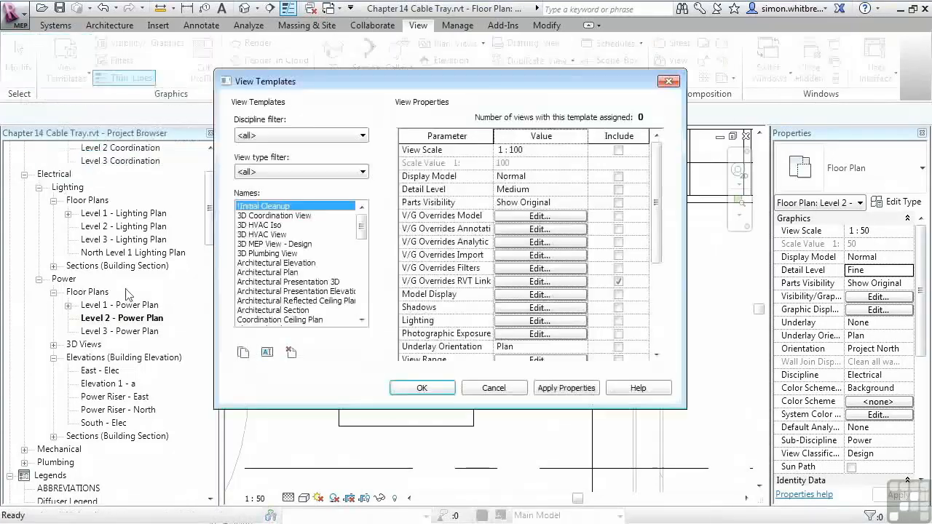
{"action": "left_click_drag", "start_coordinate": [361, 232], "coordinate": [368, 299]}
{"action": "left_click", "coordinate": [265, 292]}
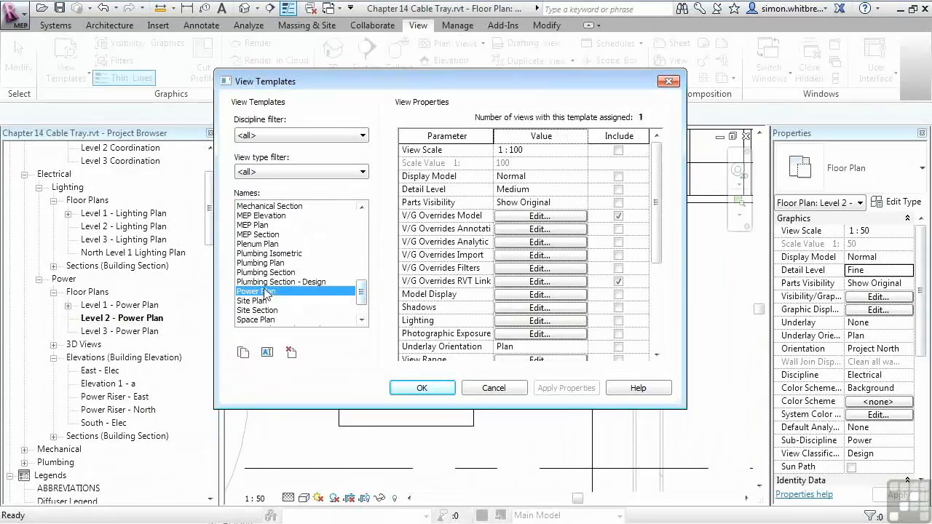
{"action": "left_click", "coordinate": [540, 216]}
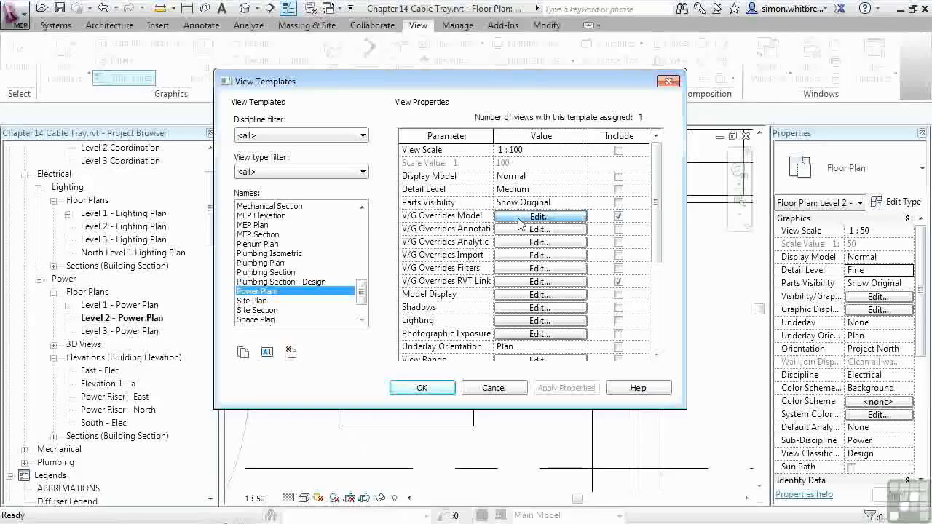
Filter the categories to Electrical only, hide the Center line subcategory of Cable Trays, and save the template
{"action": "left_click", "coordinate": [330, 109]}
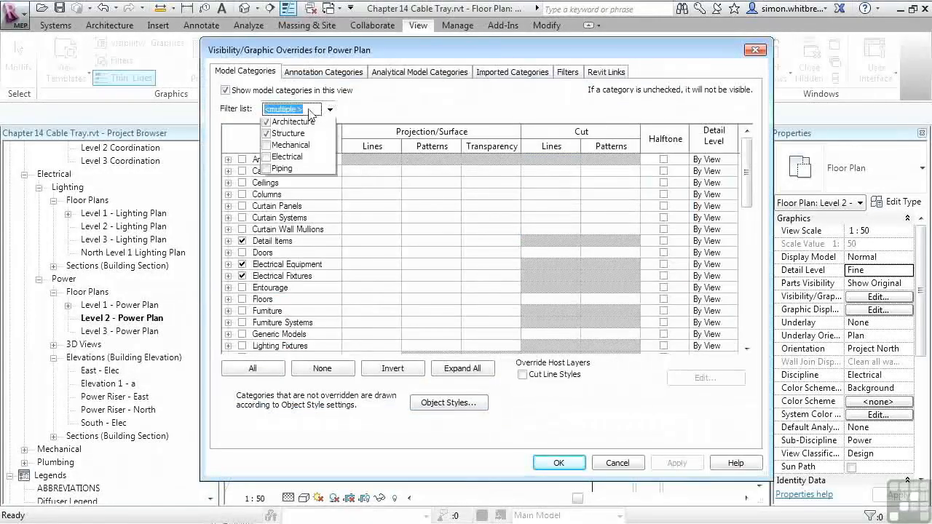
{"action": "left_click", "coordinate": [267, 137]}
{"action": "left_click", "coordinate": [266, 125]}
{"action": "left_click", "coordinate": [266, 160]}
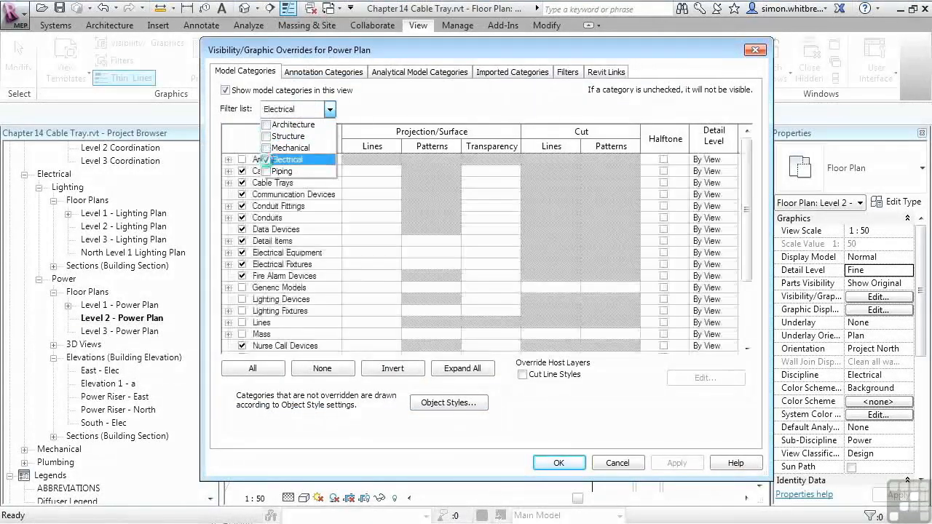
{"action": "left_click", "coordinate": [228, 183]}
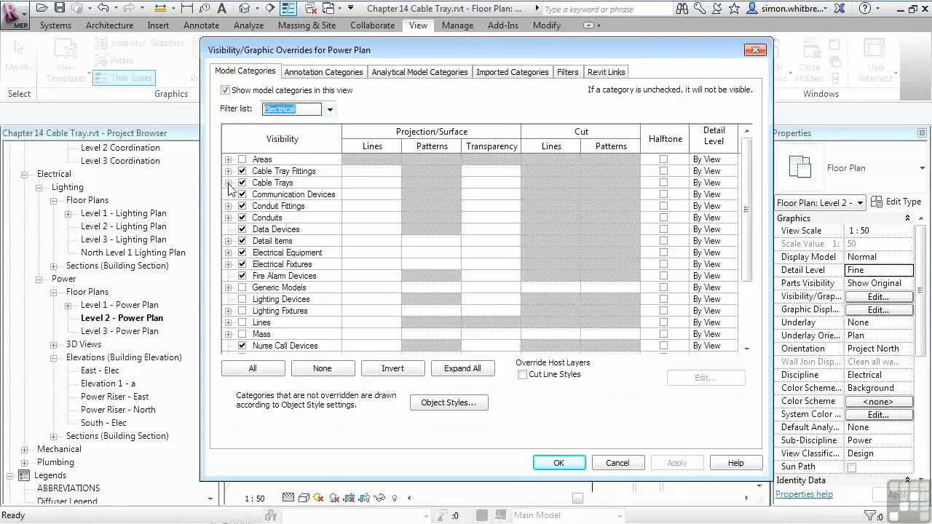
{"action": "left_click", "coordinate": [228, 183]}
{"action": "left_click", "coordinate": [256, 195]}
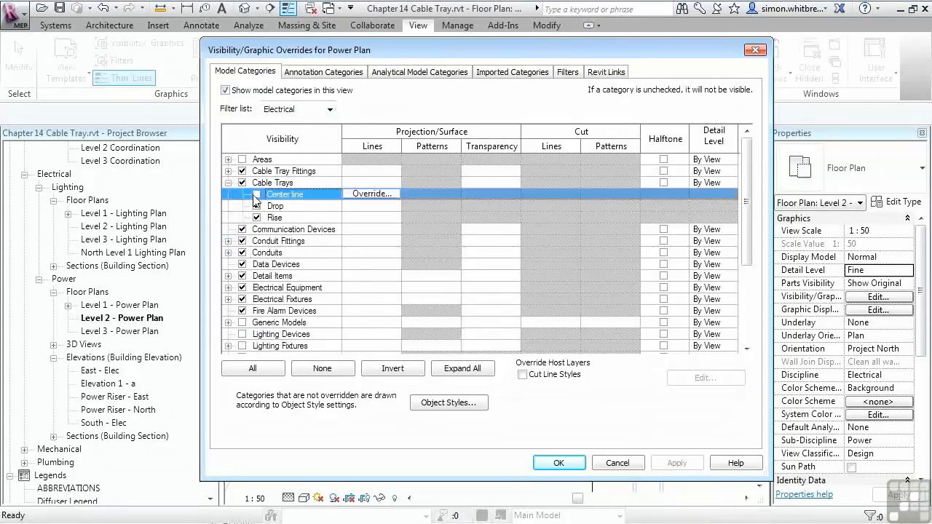
{"action": "left_click", "coordinate": [553, 464]}
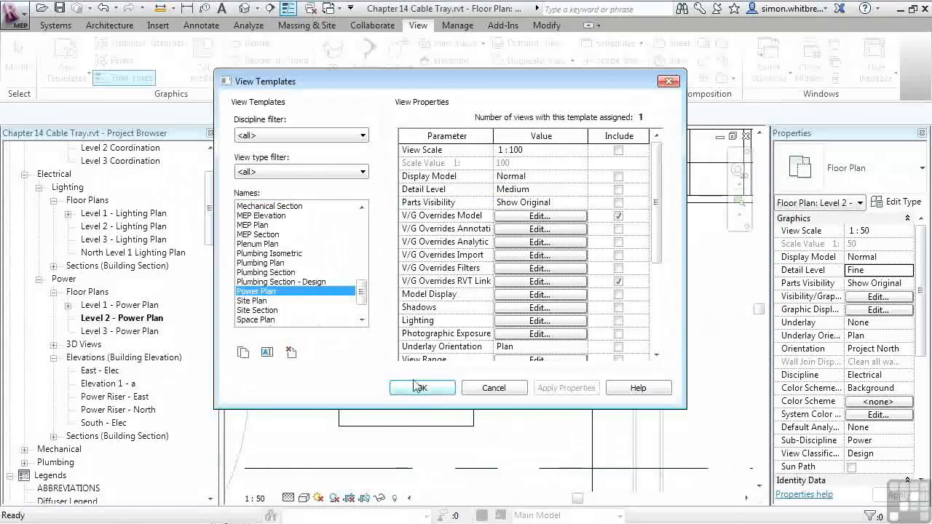
{"action": "left_click", "coordinate": [413, 388]}
Move the whole ladder cable tray run with its bend horizontally, clear of the electrical panel
{"action": "scroll", "coordinate": [359, 340], "scroll_direction": "down", "scroll_amount": 5}
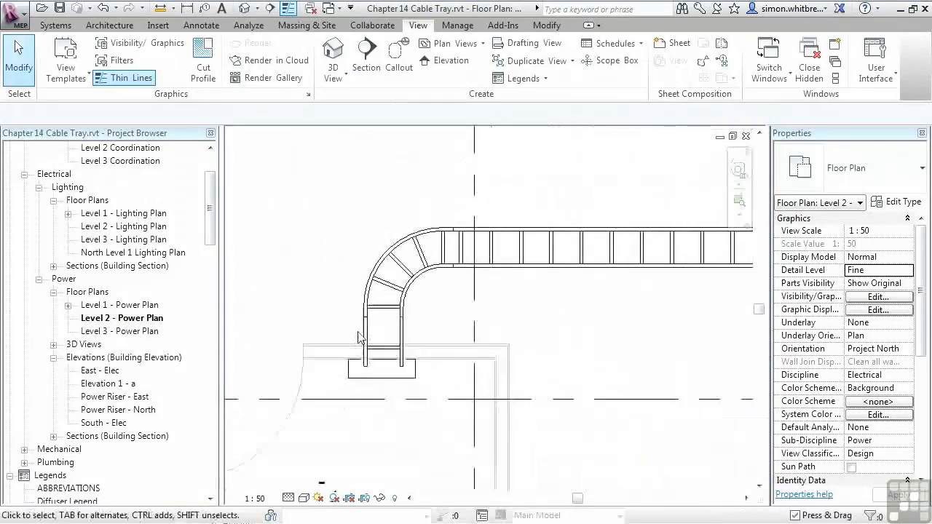
{"action": "left_click", "coordinate": [359, 340]}
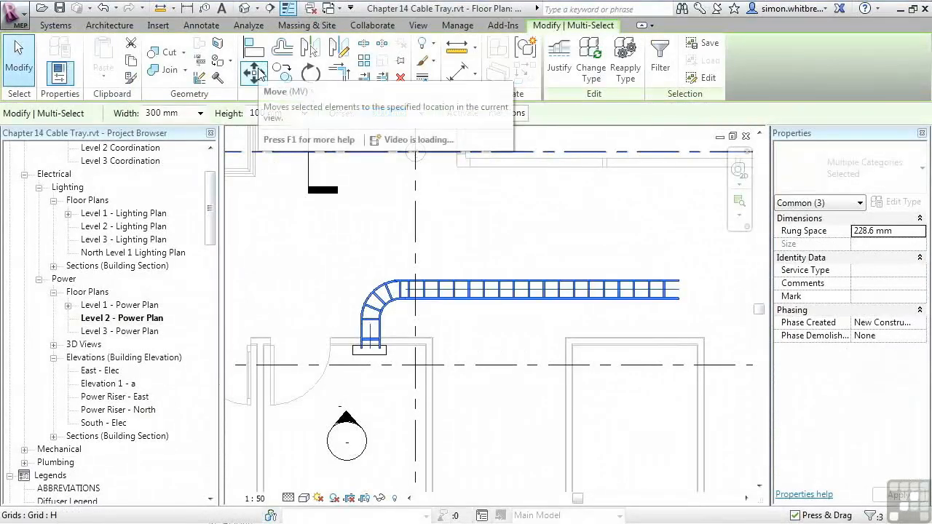
{"action": "left_click", "coordinate": [255, 73]}
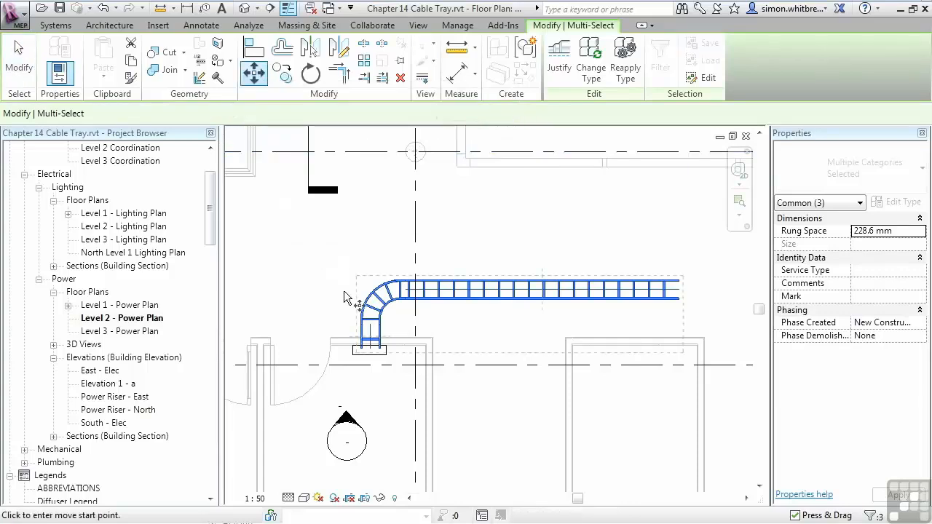
{"action": "left_click", "coordinate": [344, 270]}
{"action": "left_click", "coordinate": [462, 271]}
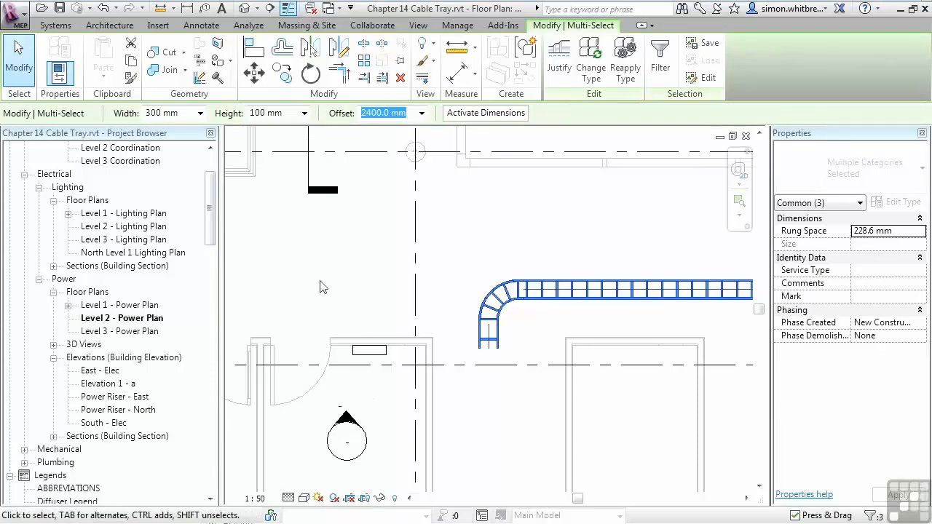
Draw a ladder cable tray at 2400 mm offset, 3000 mm along the corridor, turning 90° to end at the electrical panel
{"action": "left_click", "coordinate": [48, 28]}
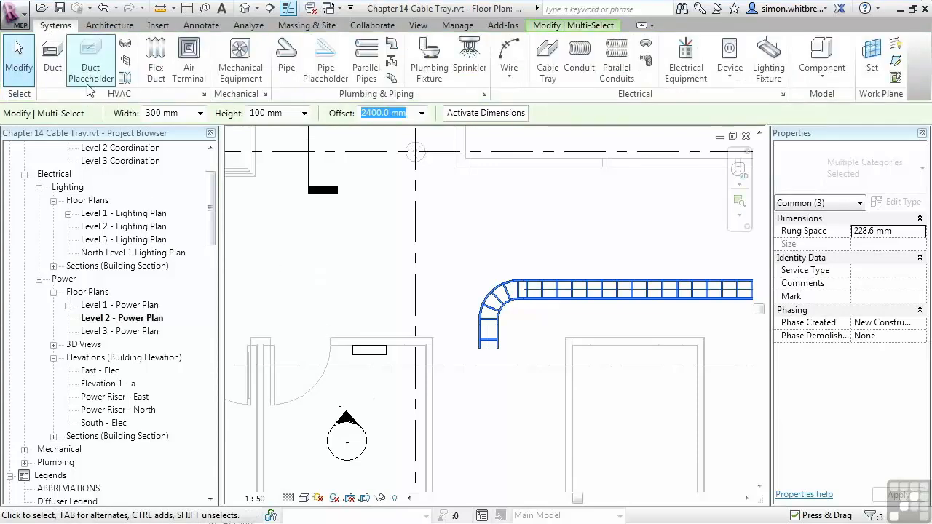
{"action": "key", "text": "Escape"}
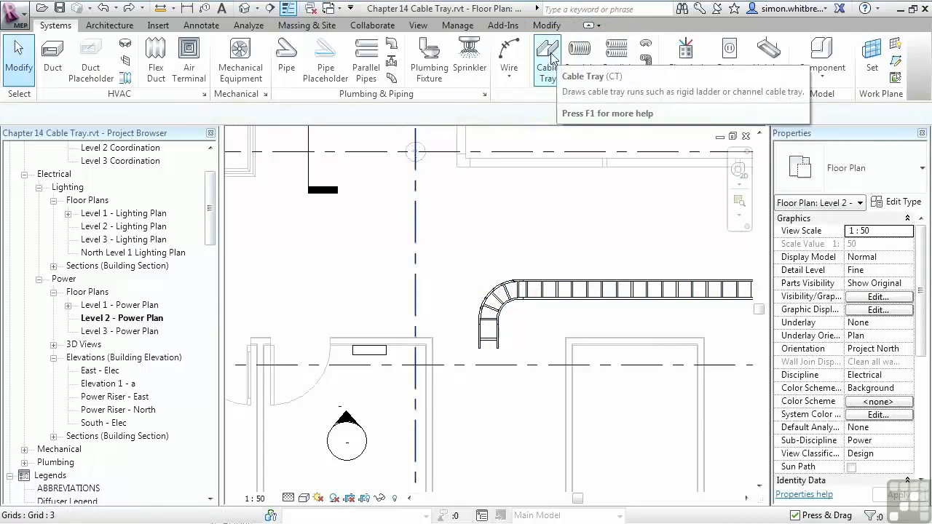
{"action": "left_click", "coordinate": [550, 58]}
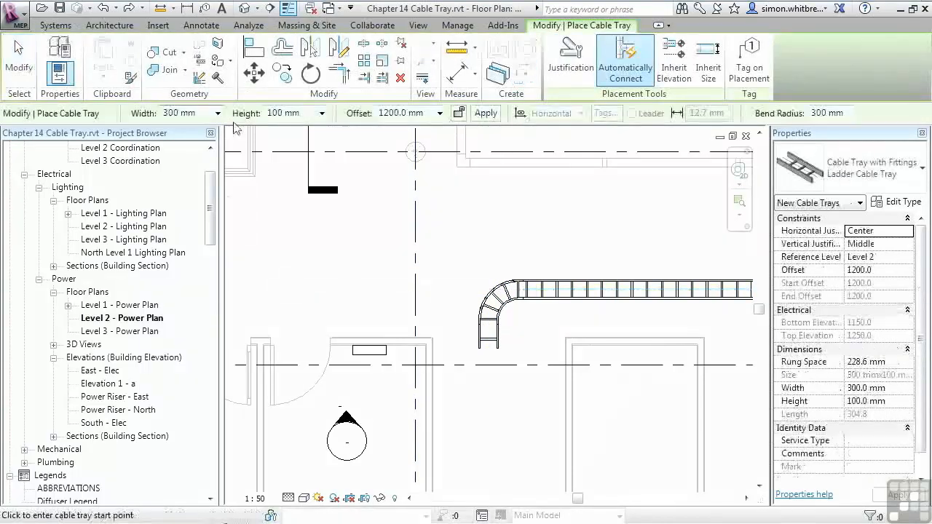
{"action": "left_click", "coordinate": [440, 113]}
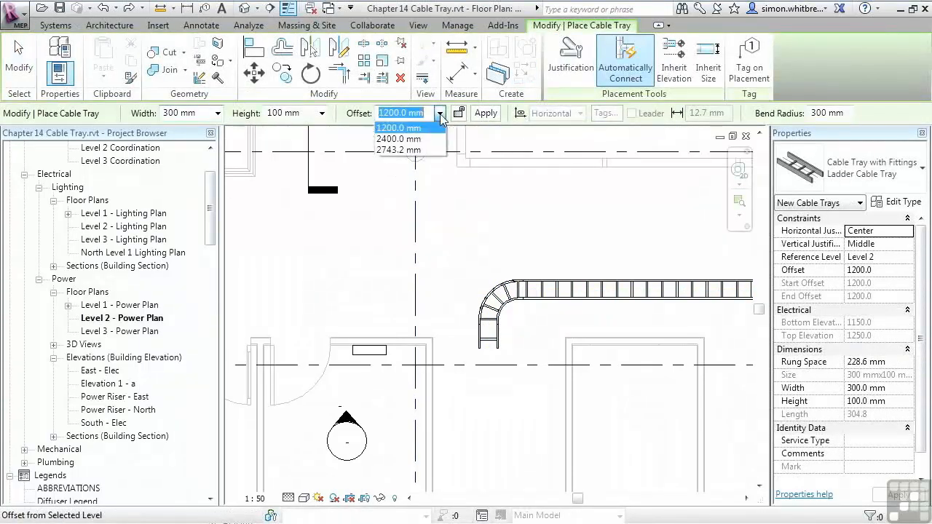
{"action": "left_click", "coordinate": [398, 138]}
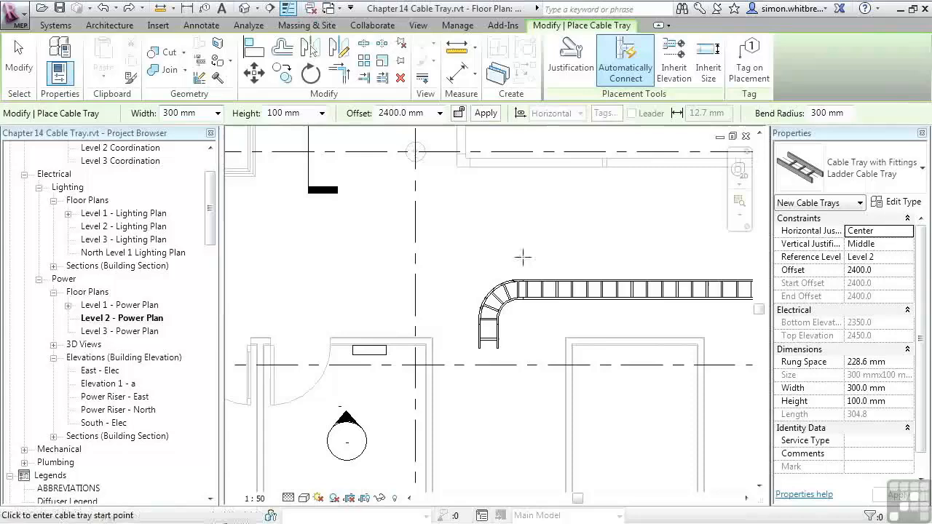
{"action": "left_click", "coordinate": [571, 248]}
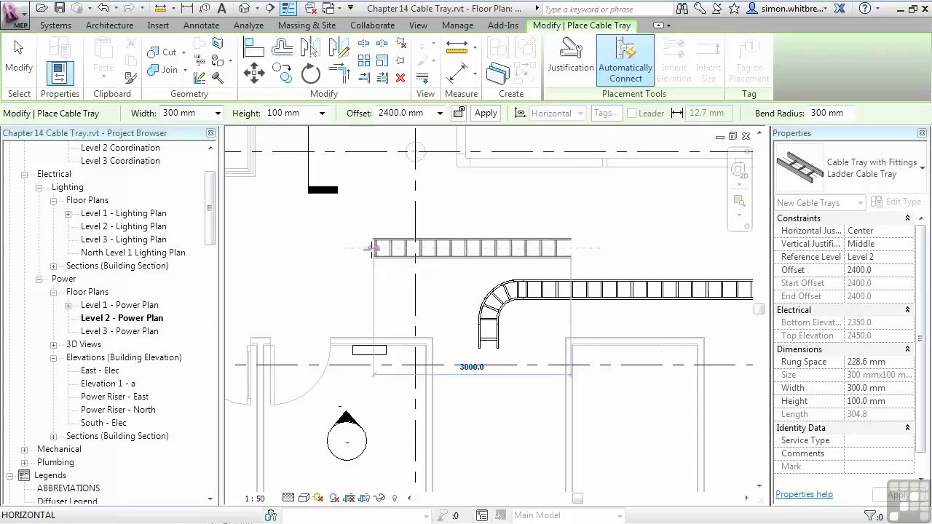
{"action": "left_click", "coordinate": [373, 248]}
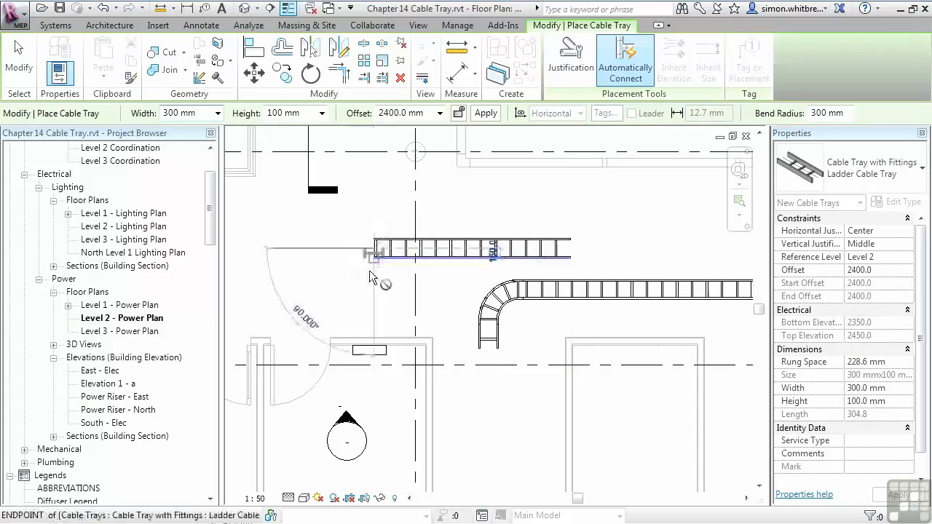
{"action": "left_click", "coordinate": [374, 350]}
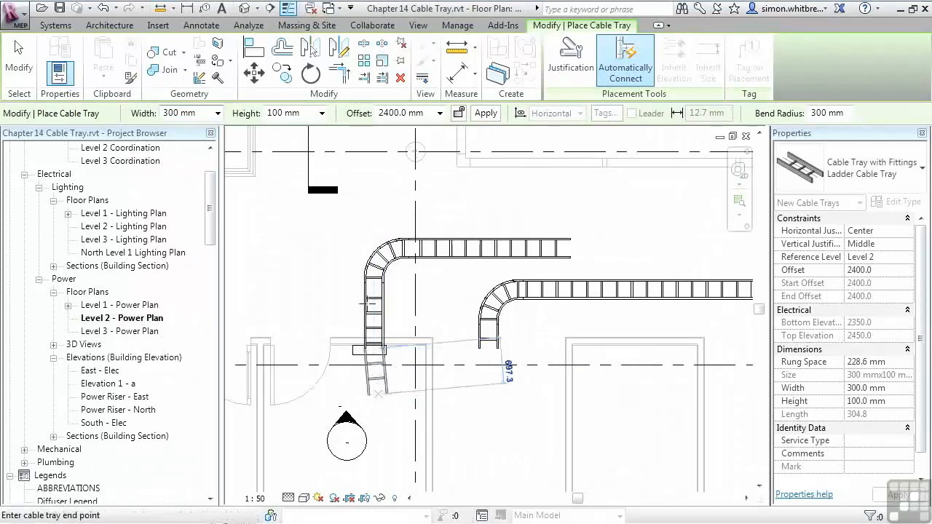
Add a vertical drop to a 1200 mm offset at the tray's panel end and finish the run
{"action": "left_click", "coordinate": [439, 113]}
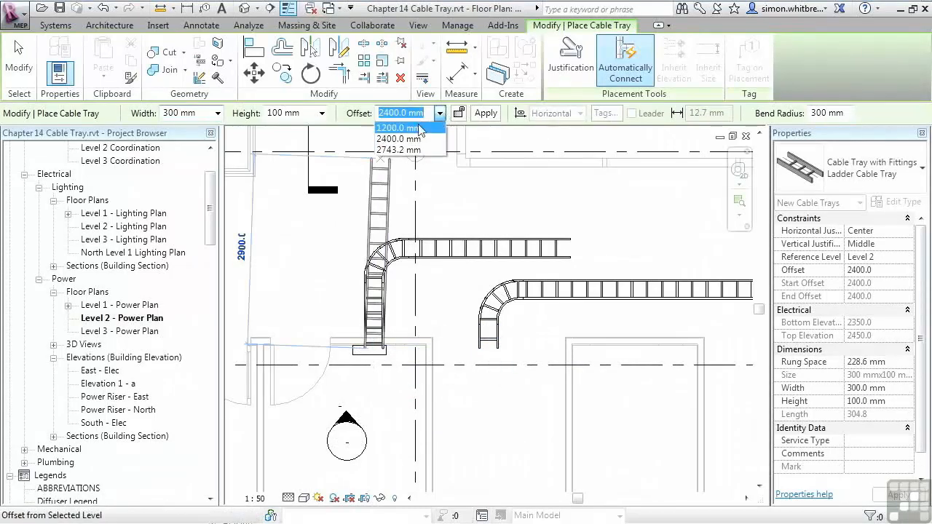
{"action": "left_click", "coordinate": [399, 128]}
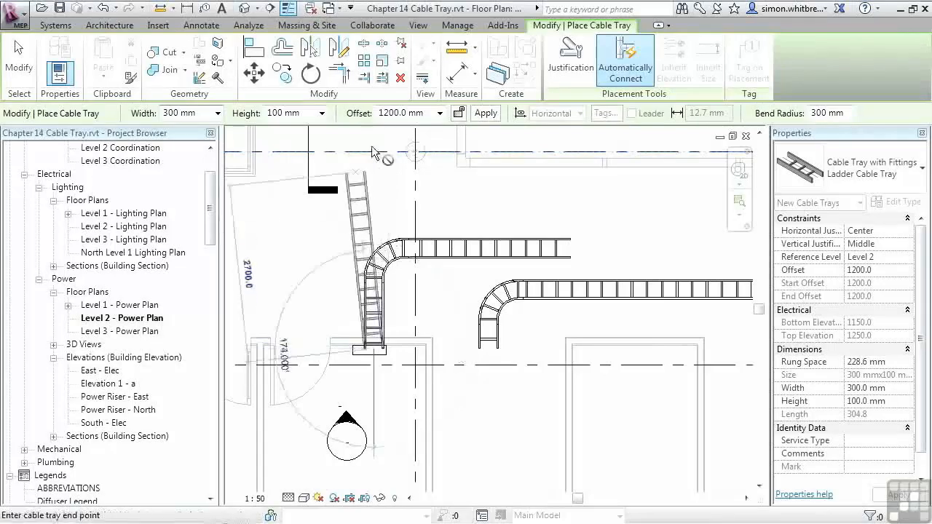
{"action": "left_click", "coordinate": [486, 114]}
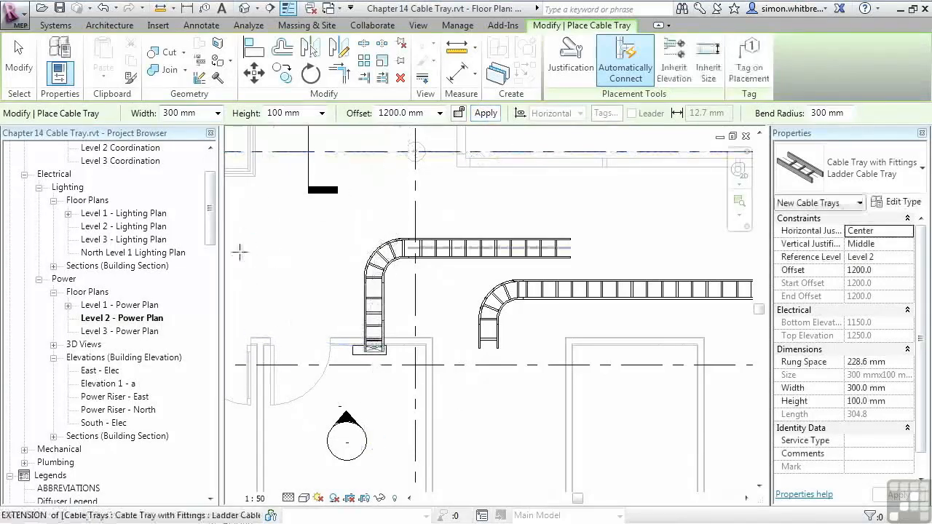
{"action": "left_click", "coordinate": [18, 71]}
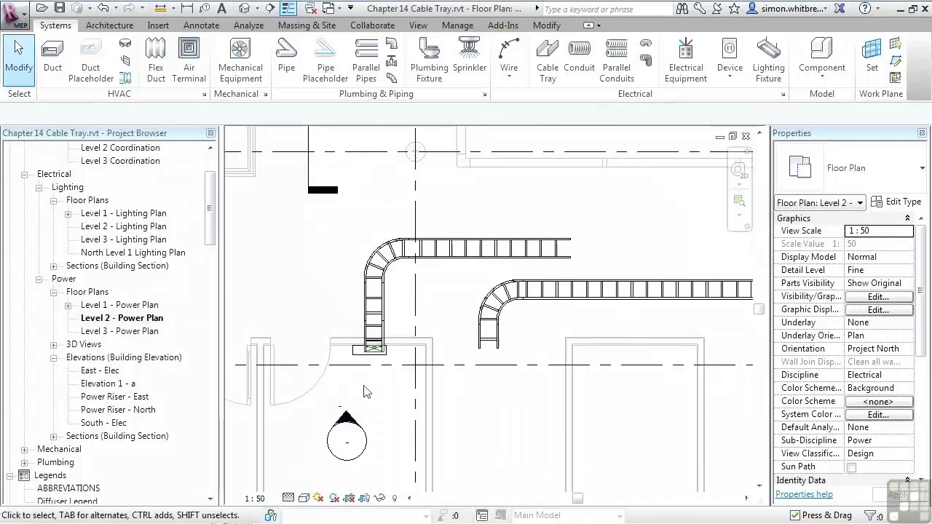
Open the Elevation 1 - a view from its marker in the panel room and set its detail level to Fine
{"action": "scroll", "coordinate": [377, 361], "scroll_direction": "up", "scroll_amount": 2}
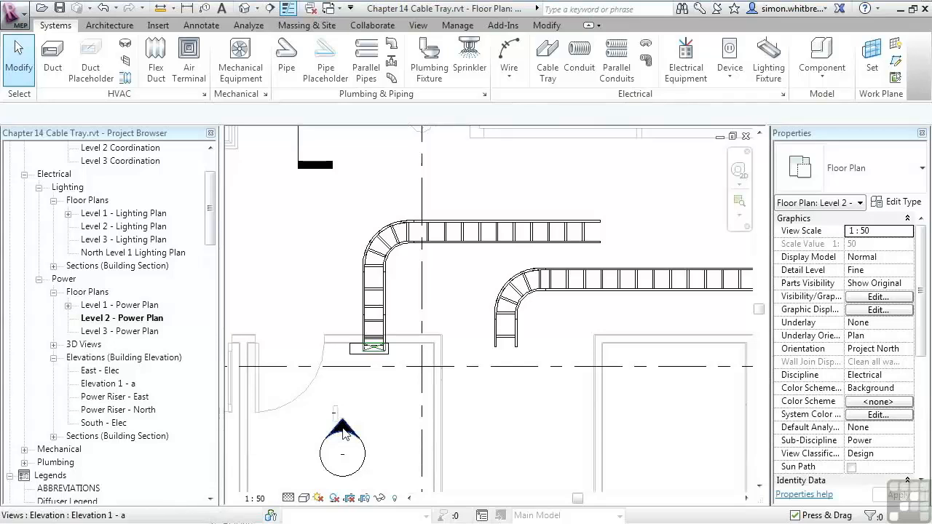
{"action": "double_click", "coordinate": [342, 429]}
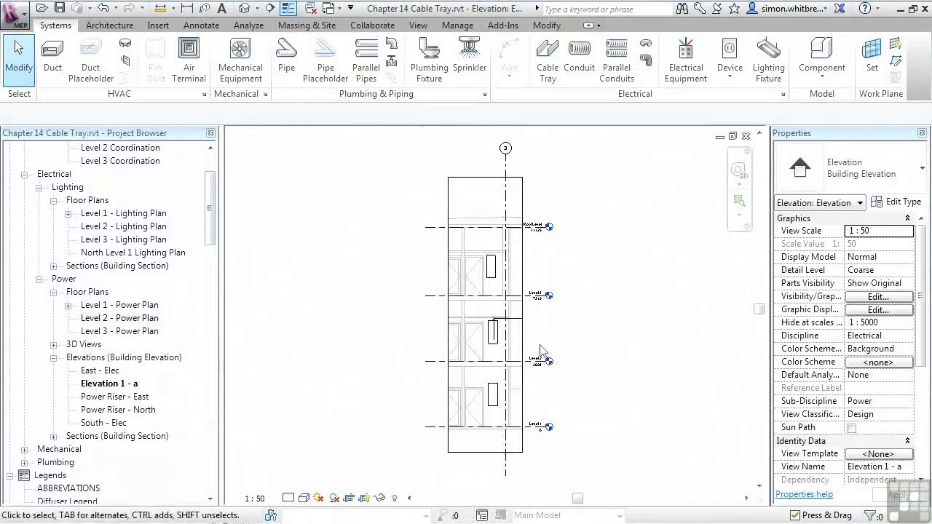
{"action": "scroll", "coordinate": [541, 352], "scroll_direction": "up", "scroll_amount": 5}
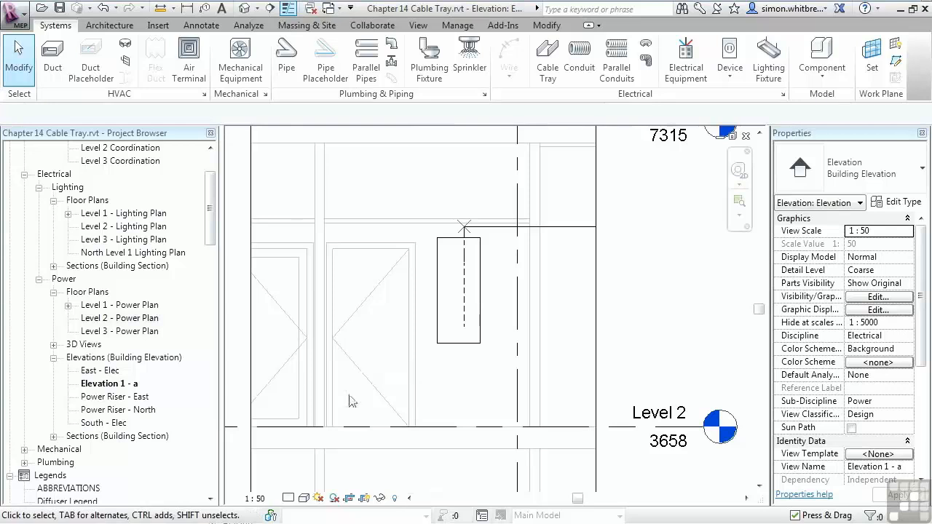
{"action": "left_click", "coordinate": [287, 499]}
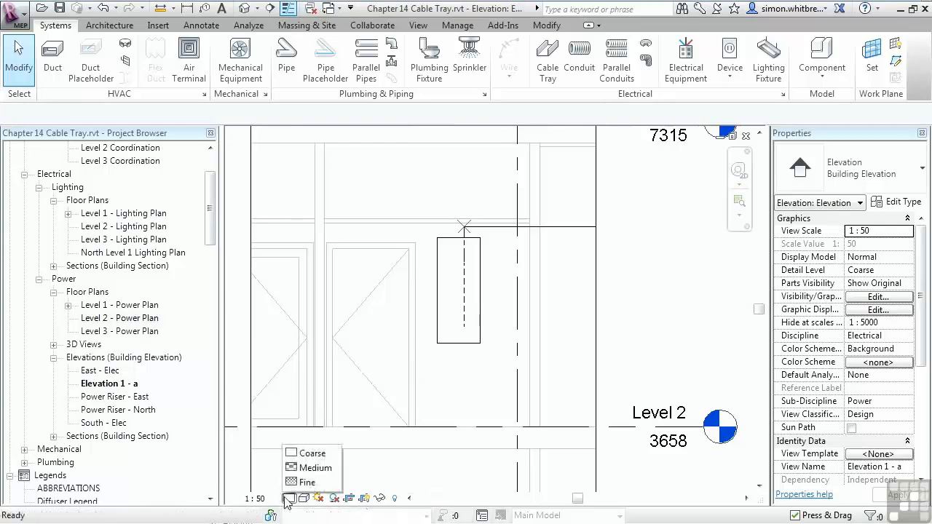
{"action": "left_click", "coordinate": [292, 484]}
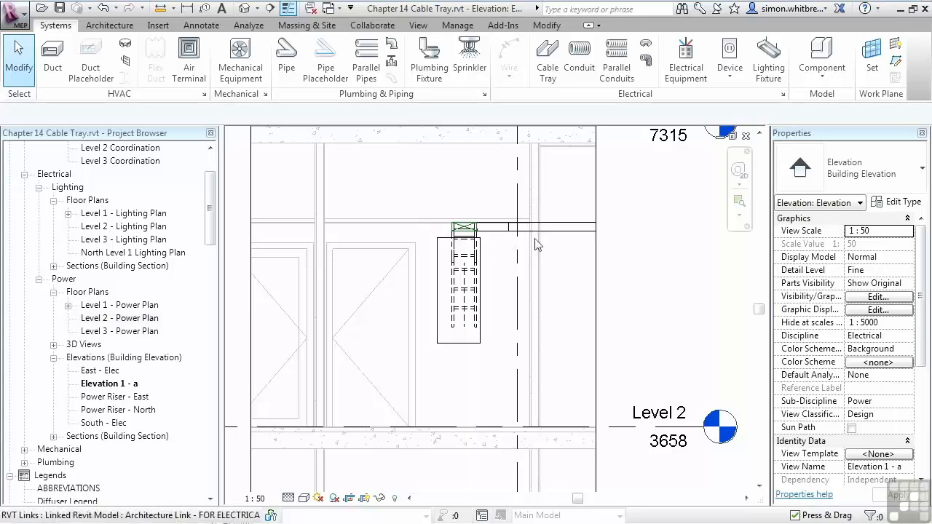
Set the offset of the horizontal ladder tray above the Level 2 panel to 2750 mm
{"action": "left_click", "coordinate": [561, 235]}
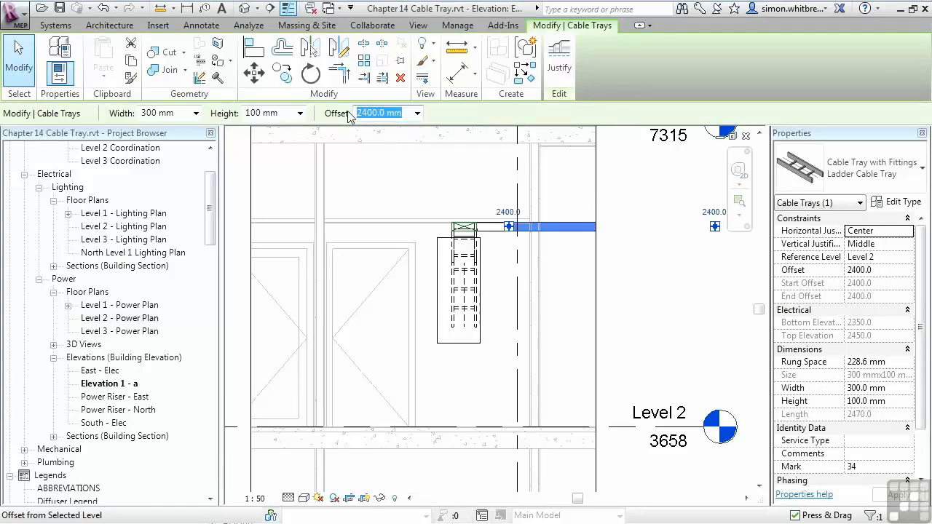
{"action": "type", "text": "275"}
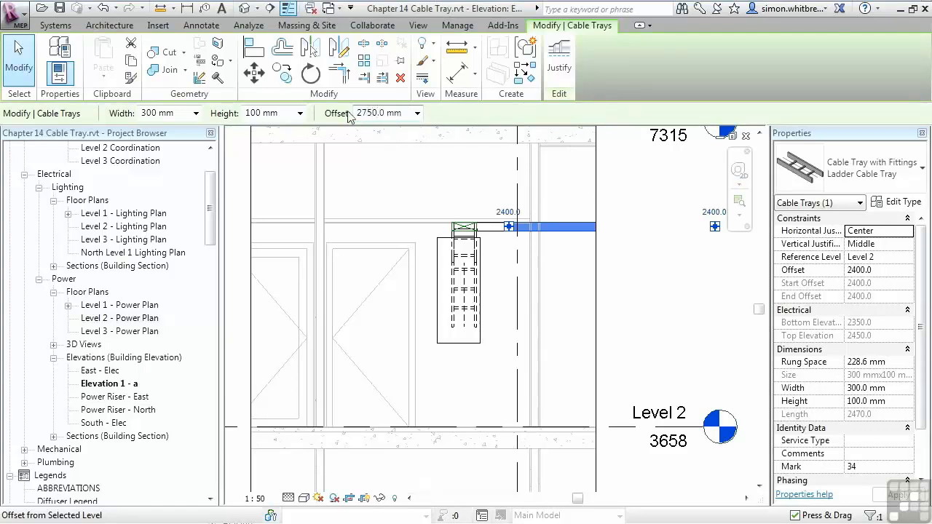
{"action": "left_click", "coordinate": [439, 396]}
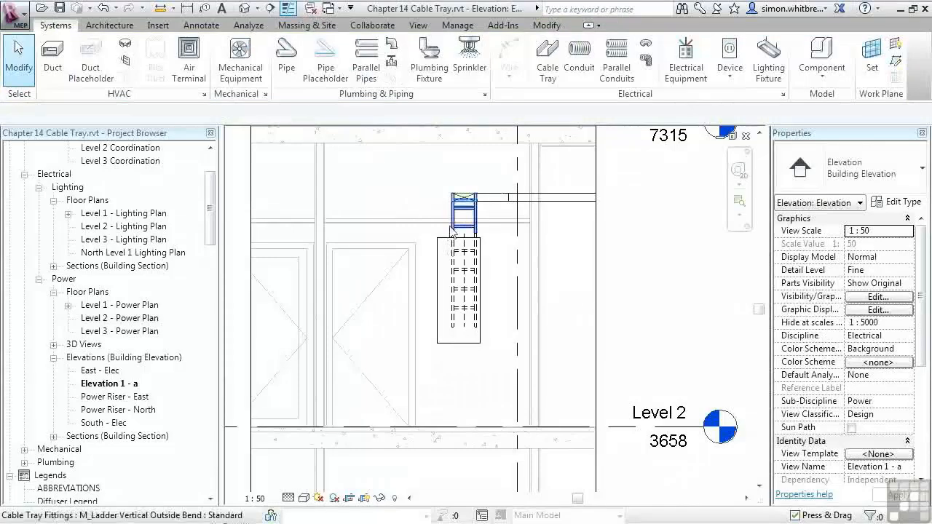
Shift the vertical ladder tray drop sideways in the elevation so it runs beside the electrical panel
{"action": "scroll", "coordinate": [454, 241], "scroll_direction": "up", "scroll_amount": 5}
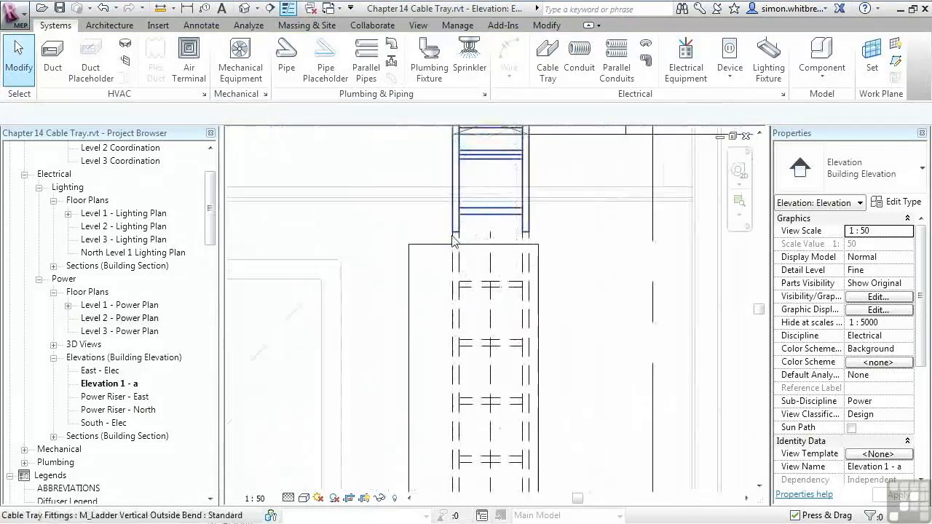
{"action": "left_click", "coordinate": [458, 250]}
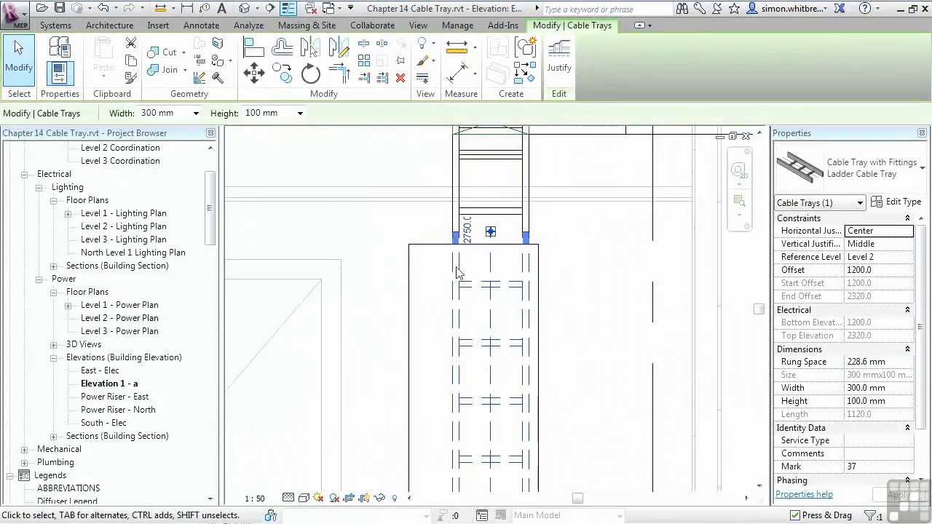
{"action": "left_click_drag", "start_coordinate": [453, 237], "coordinate": [542, 235]}
{"action": "scroll", "coordinate": [543, 236], "scroll_direction": "down", "scroll_amount": 3}
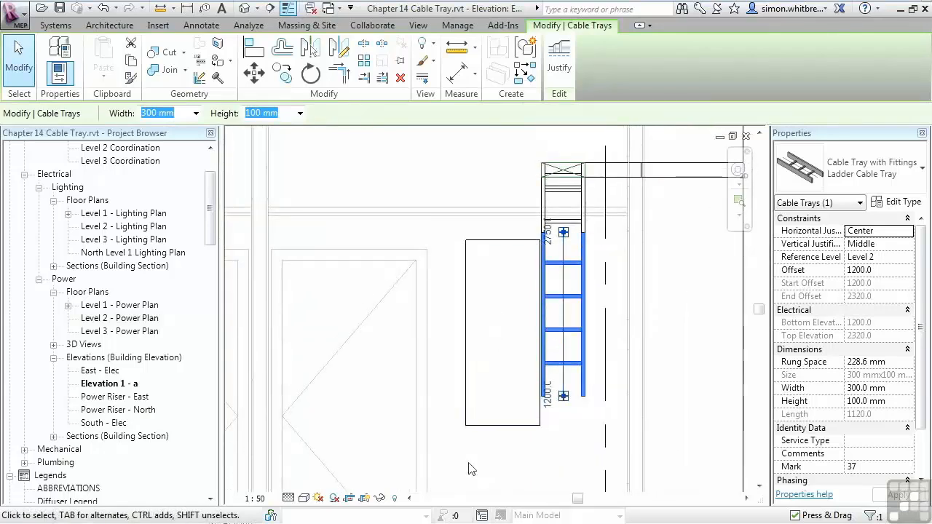
In the Level 2 - Power Plan, draw a 150 mm wide ladder cable tray branch upward from the horizontal tray, inheriting its elevation
{"action": "double_click", "coordinate": [107, 319]}
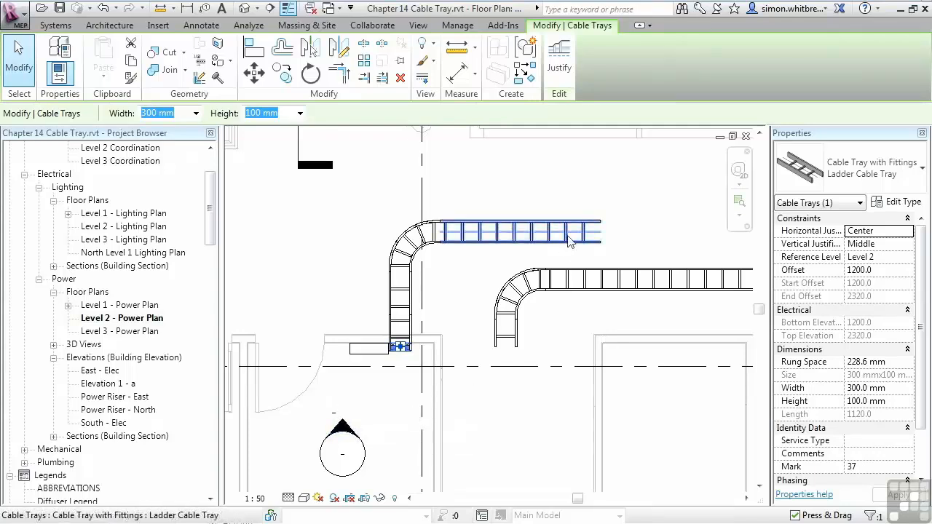
{"action": "left_click", "coordinate": [55, 25]}
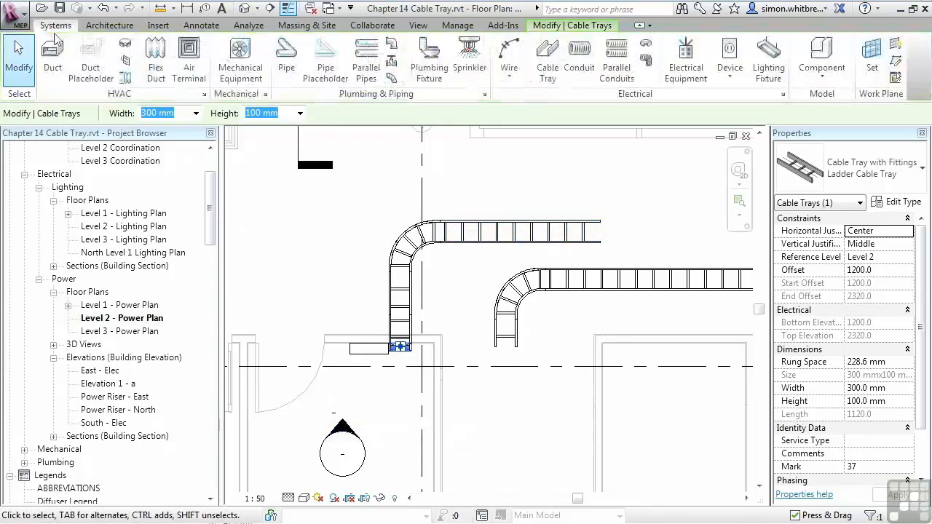
{"action": "left_click", "coordinate": [553, 73]}
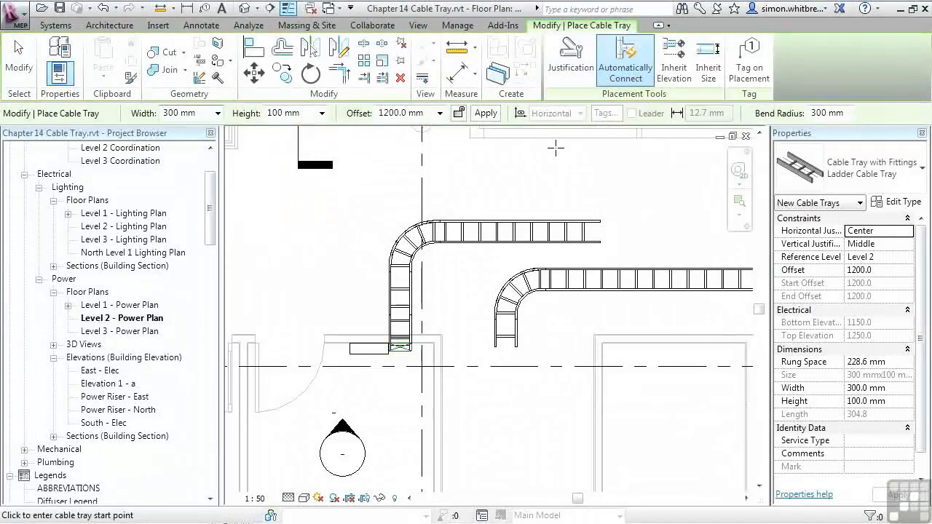
{"action": "left_click", "coordinate": [669, 69]}
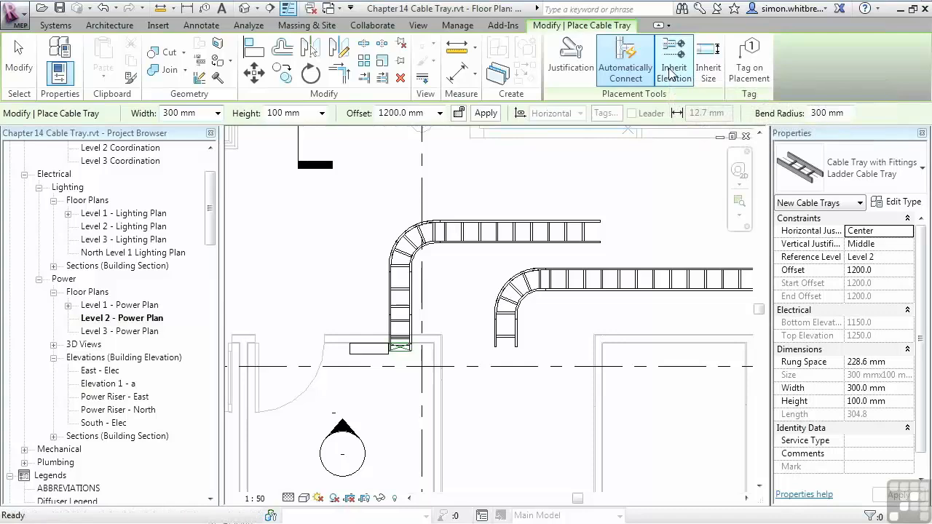
{"action": "left_click", "coordinate": [218, 113]}
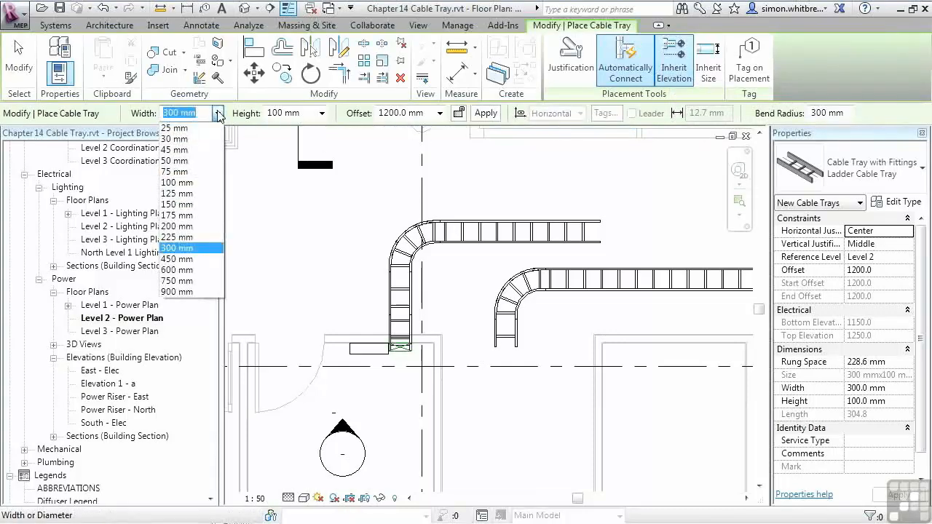
{"action": "left_click", "coordinate": [174, 205]}
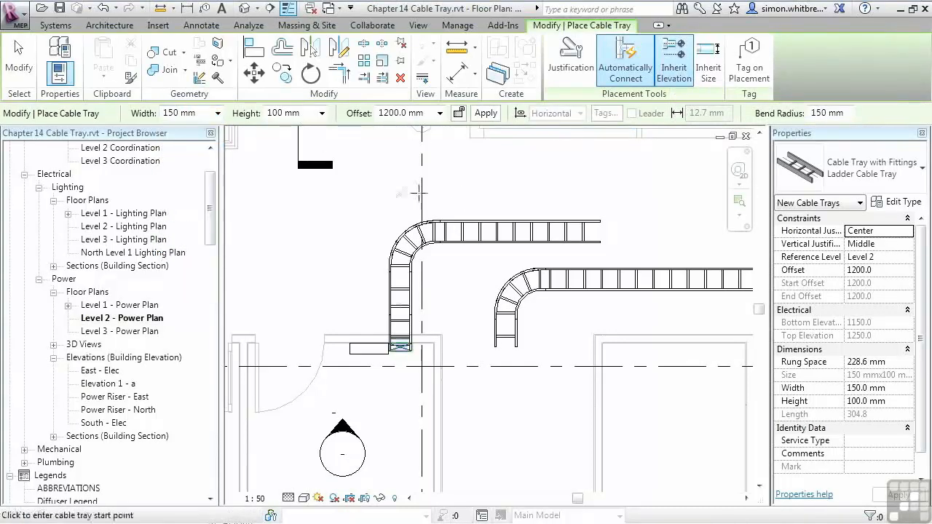
{"action": "left_click", "coordinate": [506, 219]}
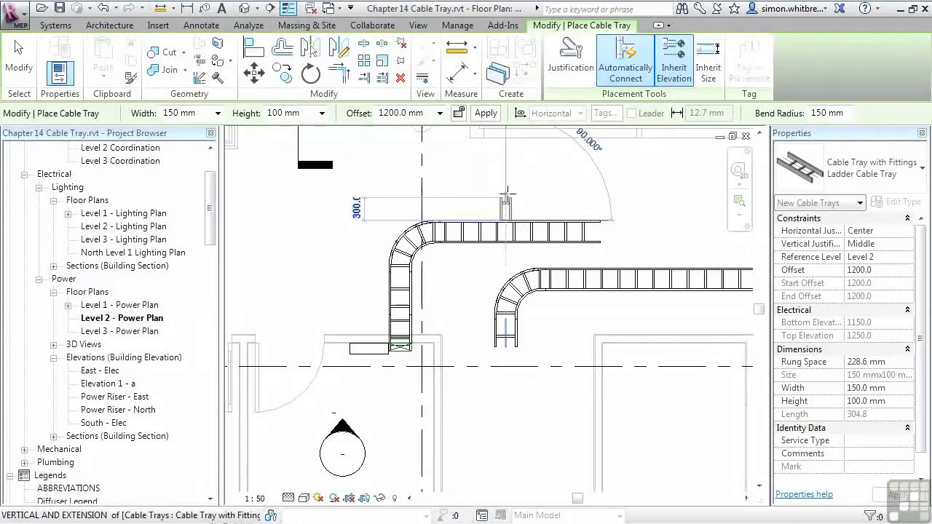
{"action": "left_click", "coordinate": [505, 145]}
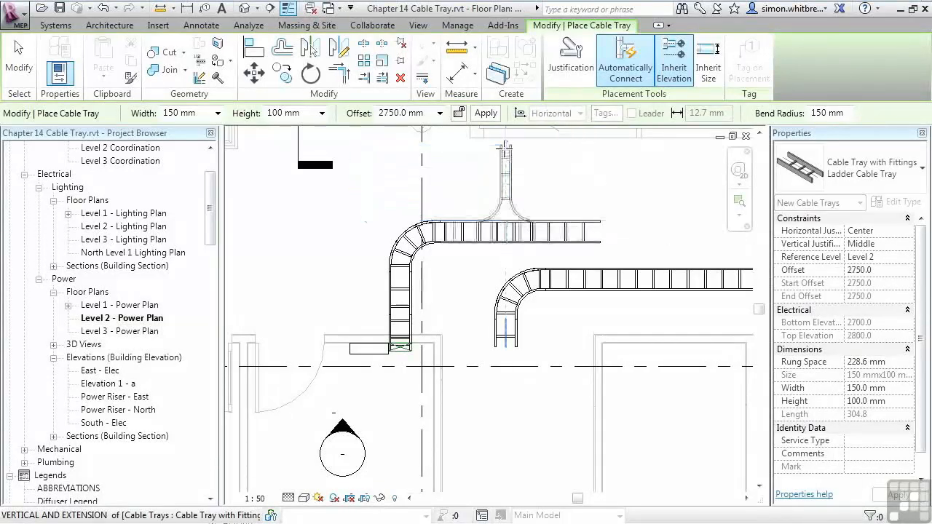
{"action": "left_click", "coordinate": [18, 62]}
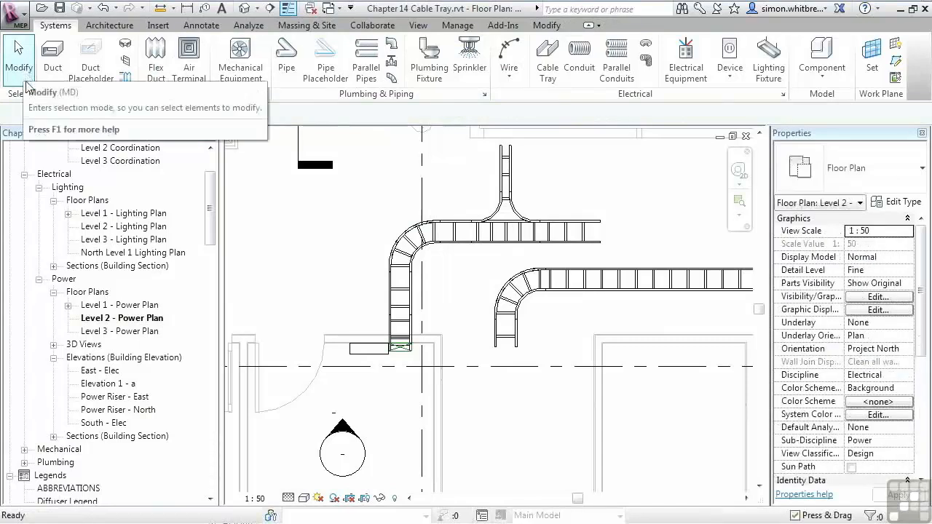
Convert the ladder tee fitting into a cross and delete the separate ladder tray run below it
{"action": "left_click", "coordinate": [489, 234]}
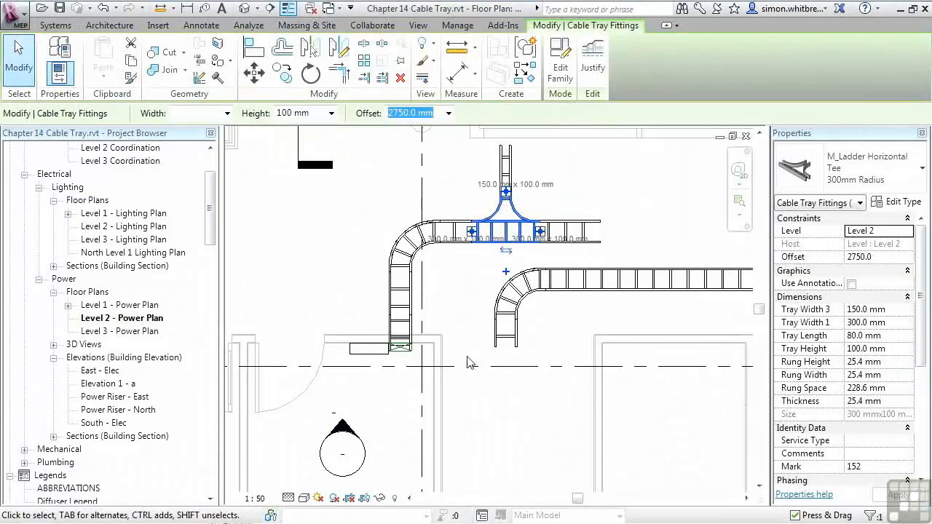
{"action": "left_click", "coordinate": [506, 273]}
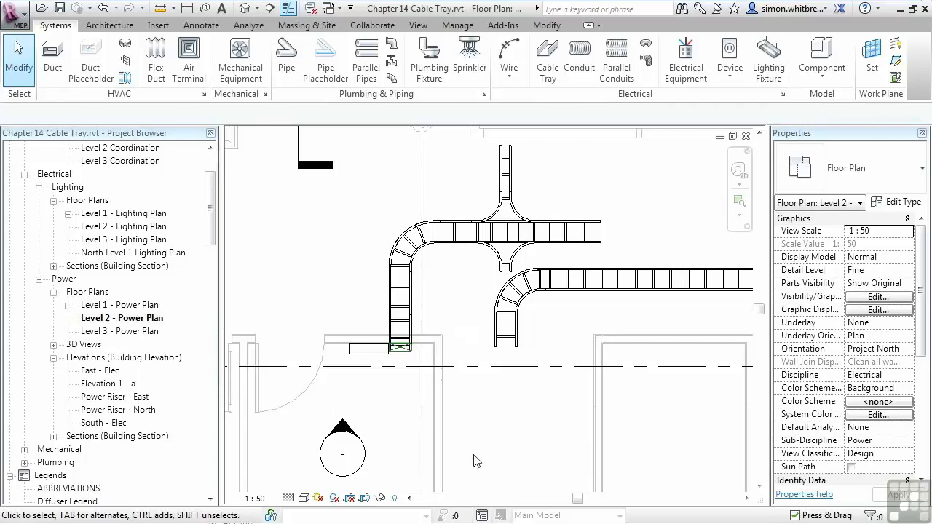
{"action": "key", "text": "Tab"}
{"action": "left_click", "coordinate": [498, 357]}
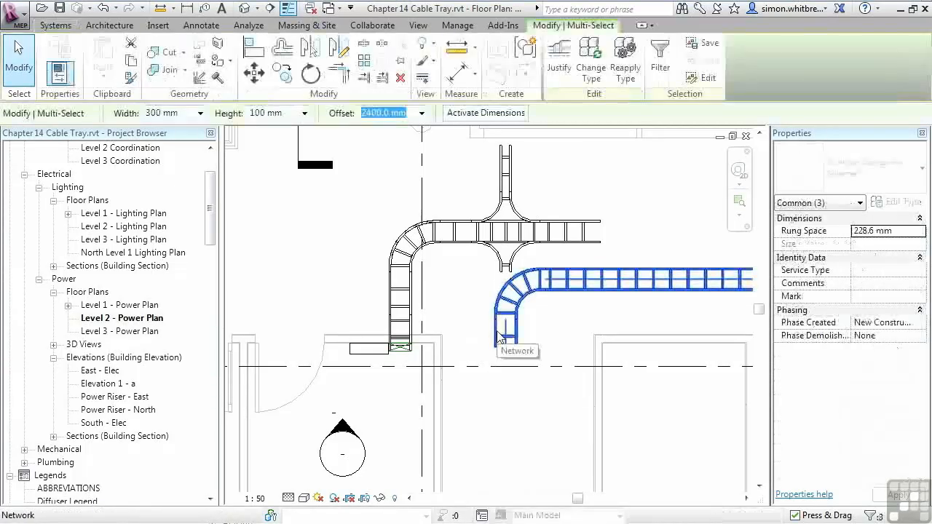
{"action": "key", "text": "Delete"}
Draw a 150 mm wide ladder tray about 2400 mm long straight down from the cross fitting's open lower branch
{"action": "left_click", "coordinate": [505, 277]}
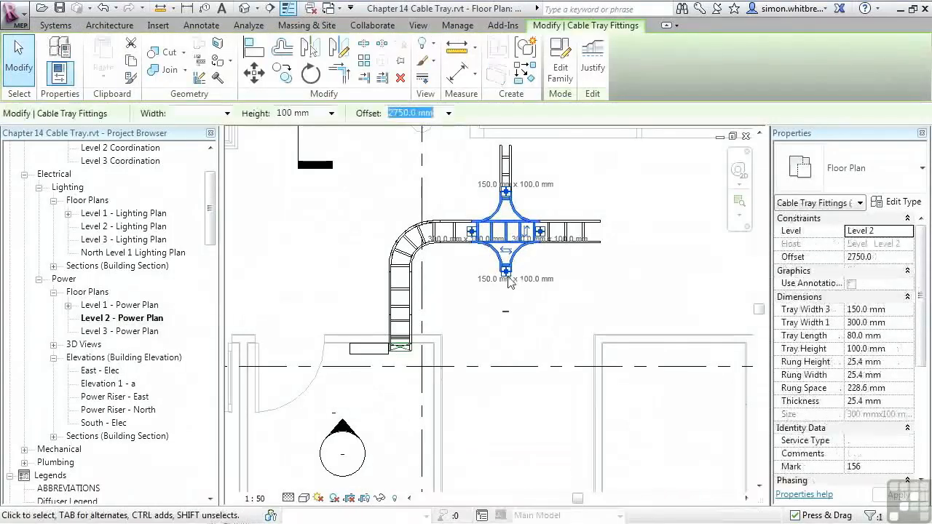
{"action": "right_click", "coordinate": [507, 279]}
{"action": "left_click", "coordinate": [561, 255]}
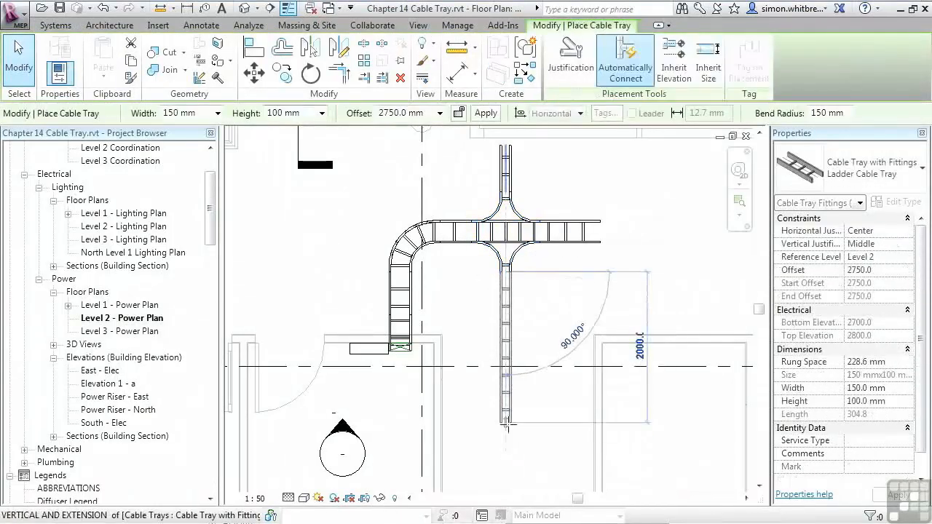
{"action": "left_click", "coordinate": [505, 268]}
{"action": "left_click", "coordinate": [508, 458]}
{"action": "left_click", "coordinate": [19, 62]}
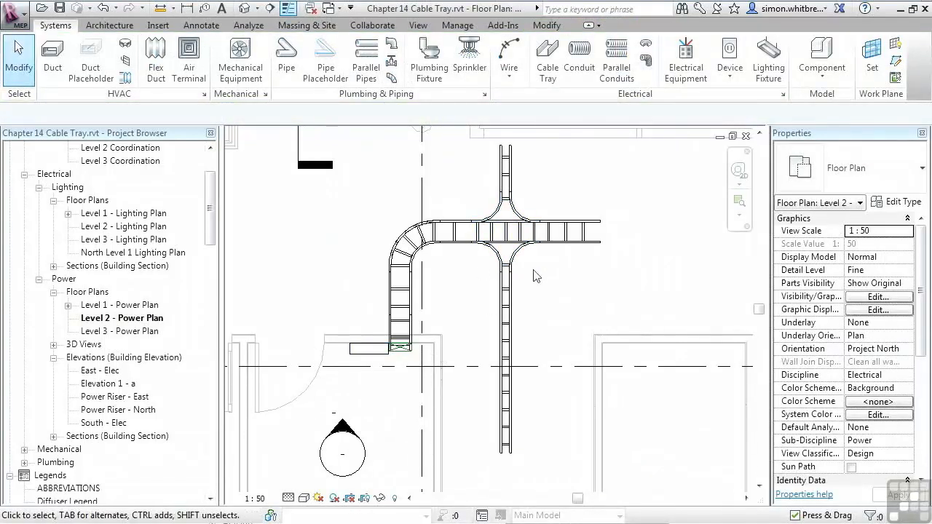
Set the width of the lower ladder tray branch to 200 mm
{"action": "left_click", "coordinate": [507, 336]}
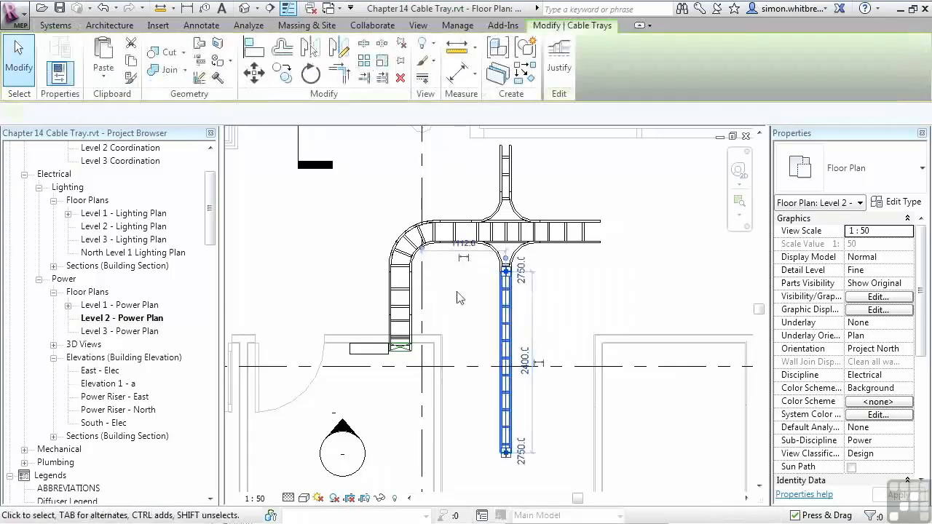
{"action": "left_click", "coordinate": [195, 113]}
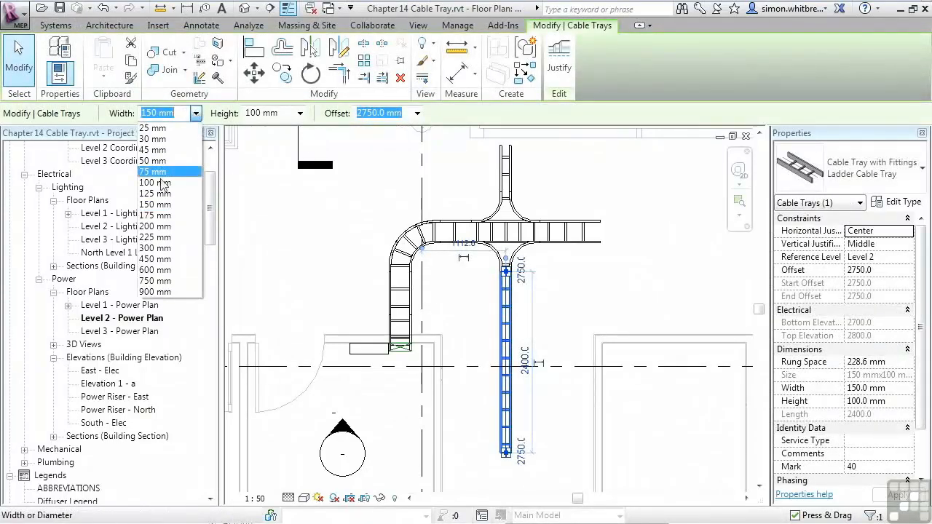
{"action": "left_click", "coordinate": [155, 227]}
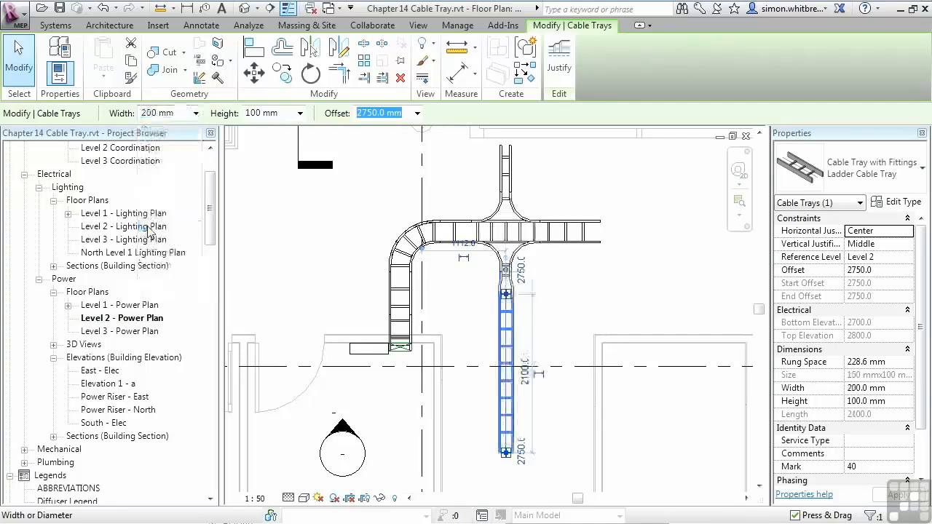
Set the 150 mm end of the ladder reducer below the cross to a width of 200 mm
{"action": "scroll", "coordinate": [490, 279], "scroll_direction": "up", "scroll_amount": 3}
{"action": "left_click", "coordinate": [516, 295]}
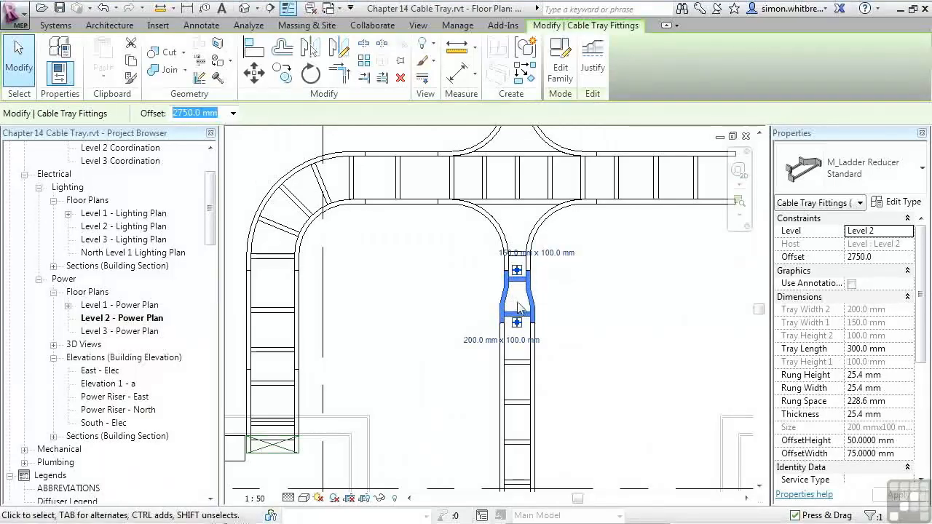
{"action": "left_click", "coordinate": [507, 253]}
{"action": "type", "text": "2"}
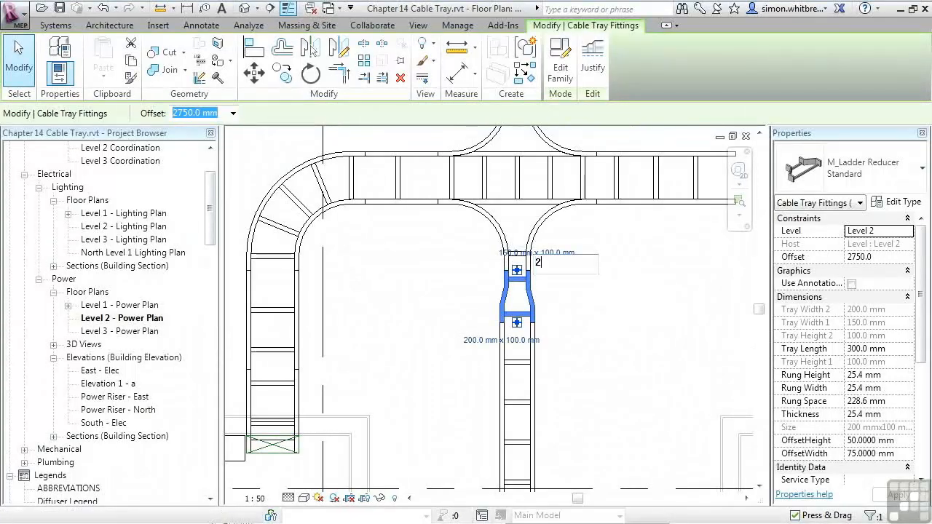
{"action": "type", "text": "00"}
{"action": "key", "text": "Return"}
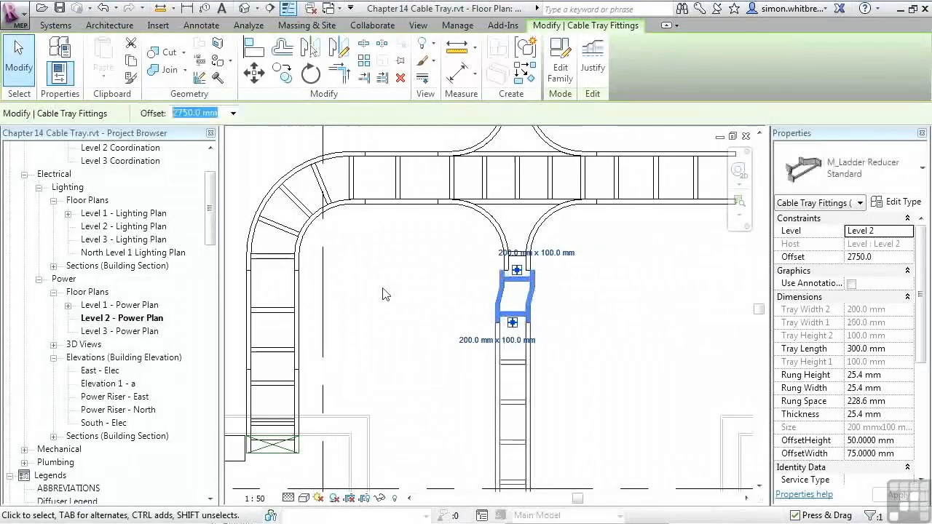
{"action": "left_click", "coordinate": [421, 363]}
Delete the cross and reducer fittings, and stretch the open end of the horizontal tray stub beside the bend across the gap
{"action": "scroll", "coordinate": [637, 339], "scroll_direction": "down", "scroll_amount": 2}
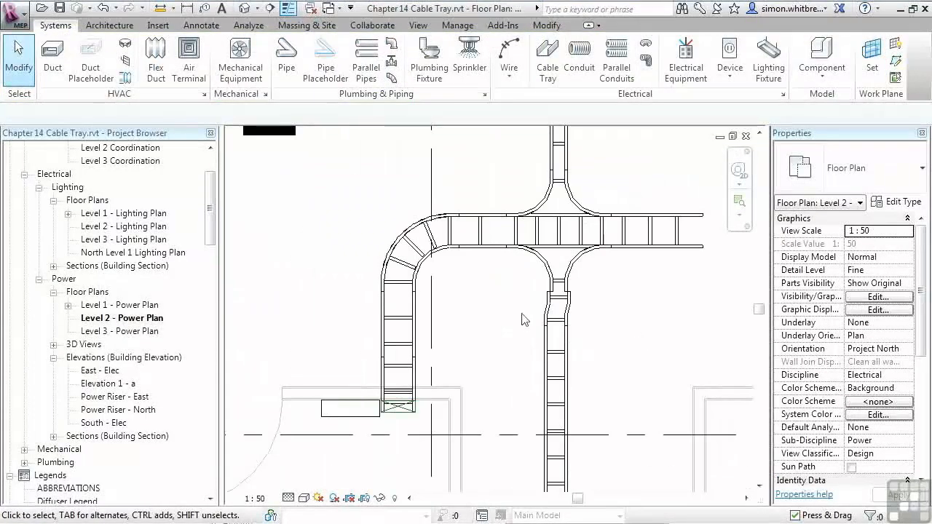
{"action": "left_click", "coordinate": [530, 191]}
{"action": "key", "text": "Delete"}
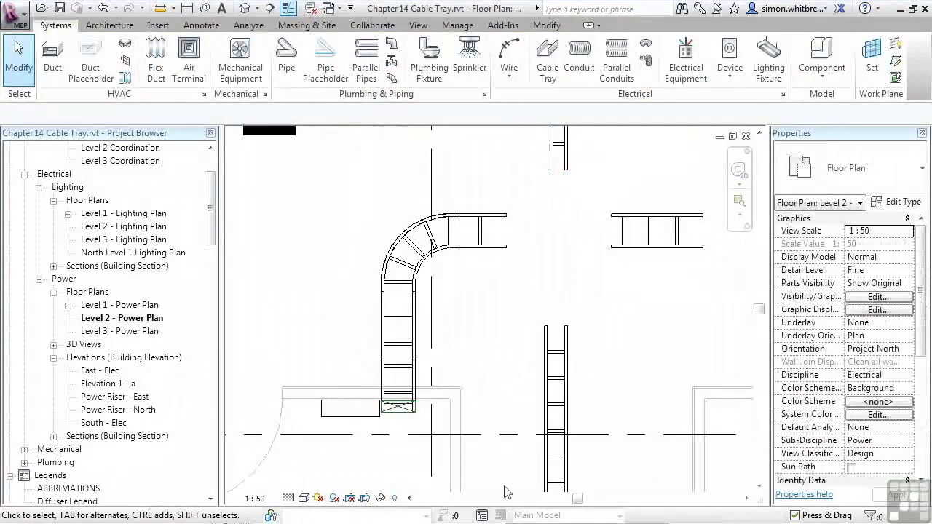
{"action": "left_click", "coordinate": [502, 245]}
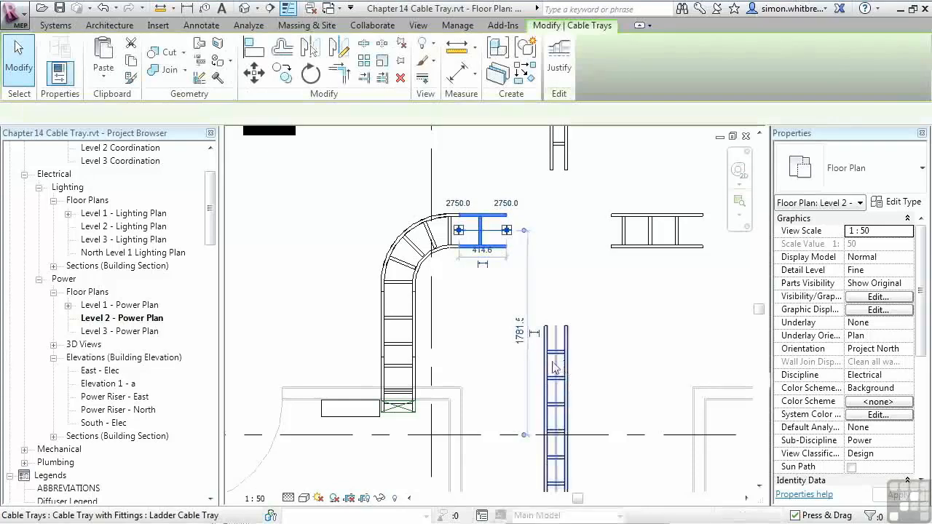
{"action": "mouse_move", "coordinate": [507, 232]}
{"action": "left_mouse_down"}
{"action": "mouse_move", "coordinate": [612, 232]}
{"action": "mouse_move", "coordinate": [638, 377]}
{"action": "left_mouse_up"}
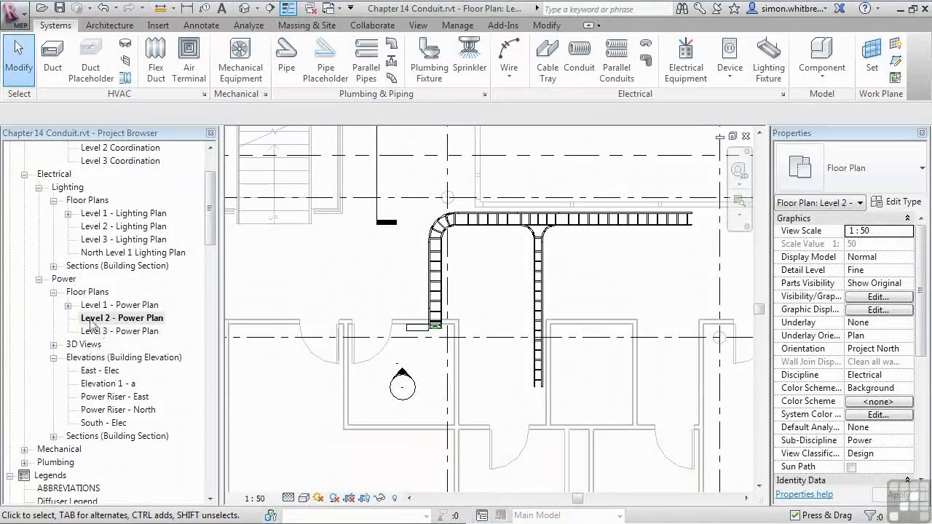
In Chapter 14 Conduit.rvt, open the Elevation 1 - a view from its marker near the Level 2 distribution board
{"action": "scroll", "coordinate": [391, 408], "scroll_direction": "up", "scroll_amount": 4}
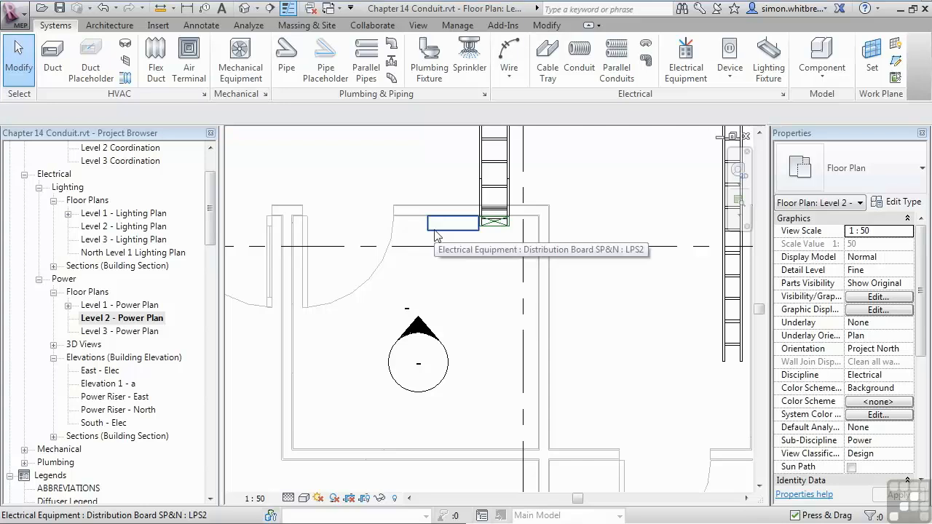
{"action": "left_click", "coordinate": [421, 328]}
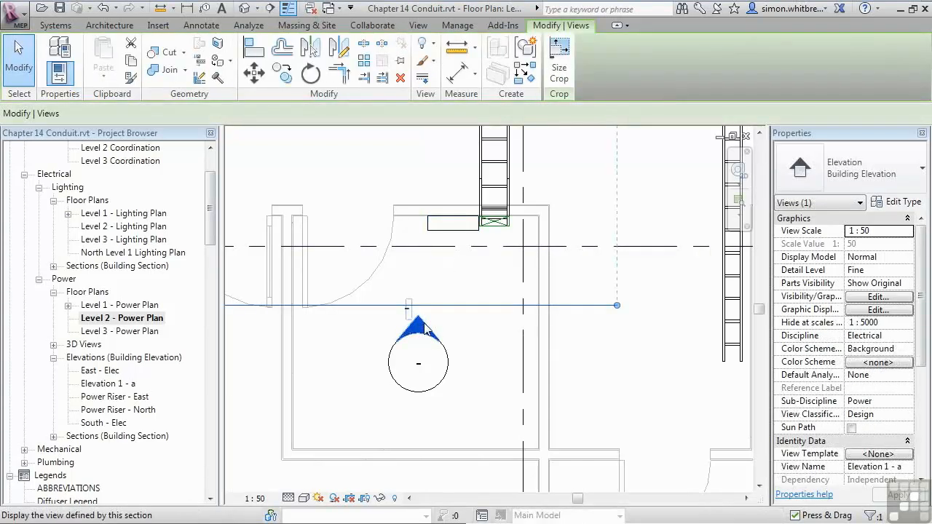
{"action": "double_click", "coordinate": [424, 328]}
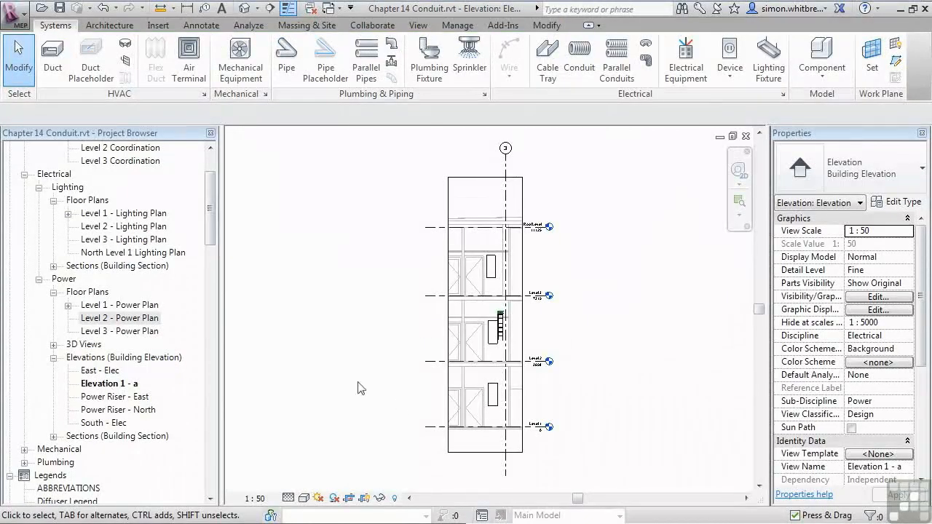
{"action": "scroll", "coordinate": [495, 343], "scroll_direction": "up", "scroll_amount": 6}
{"action": "middle_click_drag", "start_coordinate": [495, 348], "coordinate": [514, 355]}
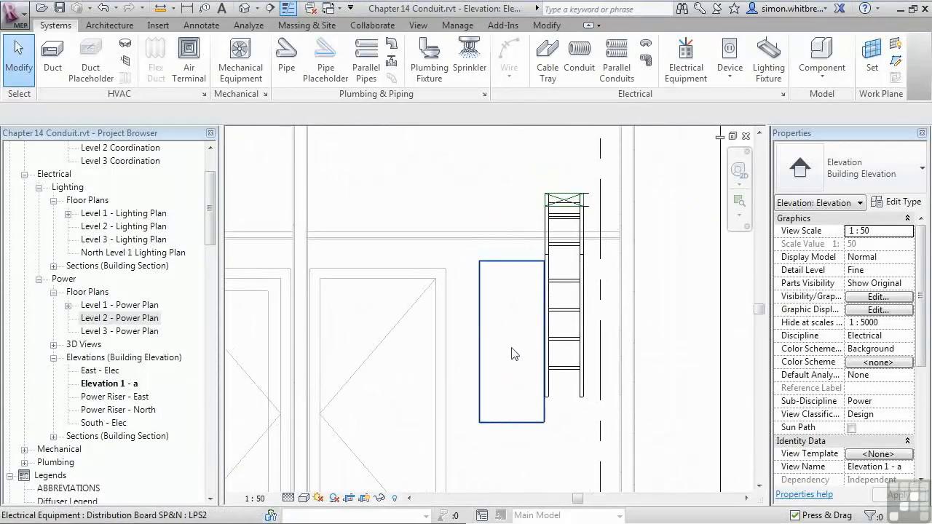
Start a conduit from the top face of the Level 2 distribution board and place its connector 50 mm from the face's left edge
{"action": "left_click", "coordinate": [507, 265]}
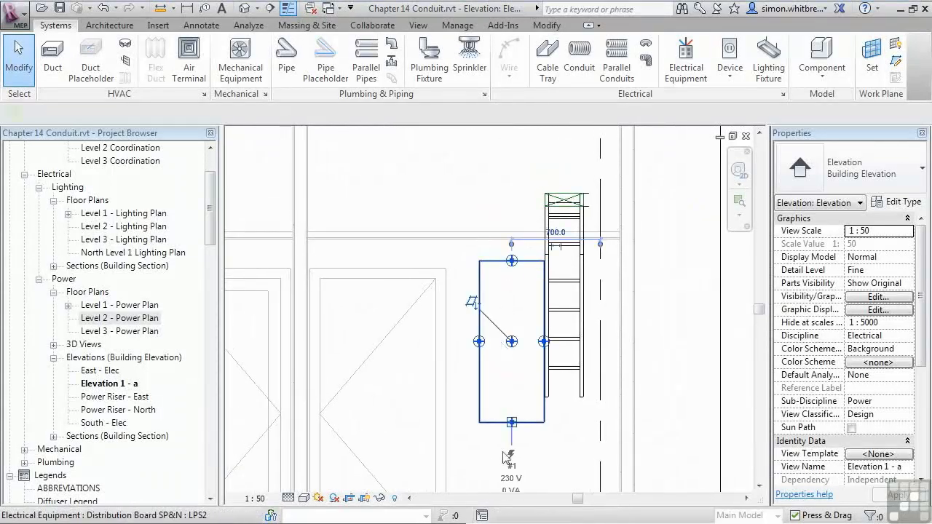
{"action": "right_click", "coordinate": [512, 268]}
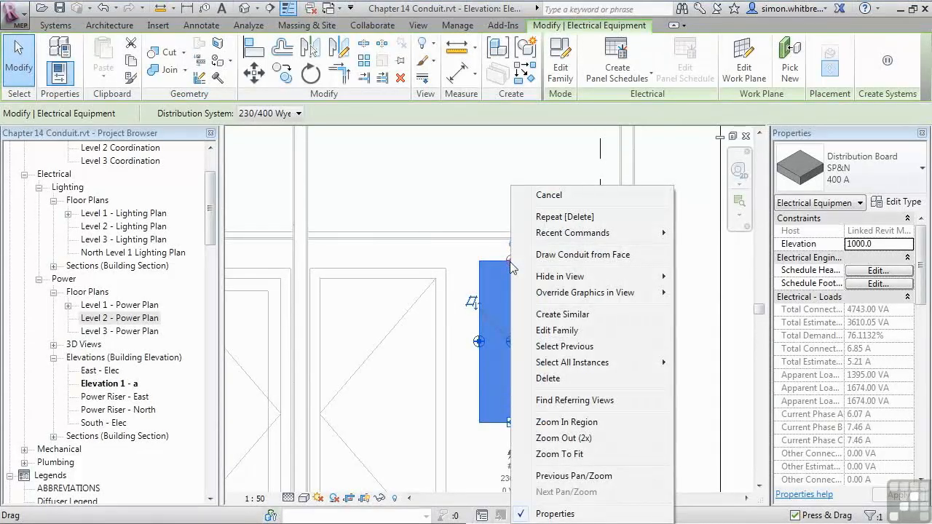
{"action": "left_click", "coordinate": [588, 255]}
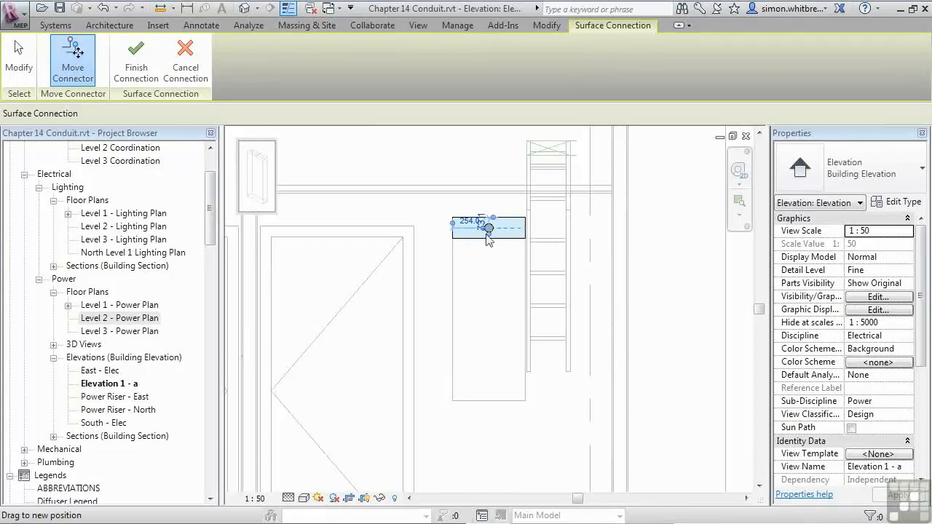
{"action": "scroll", "coordinate": [488, 240], "scroll_direction": "up", "scroll_amount": 3}
{"action": "scroll", "coordinate": [489, 241], "scroll_direction": "up", "scroll_amount": 1}
{"action": "middle_click_drag", "start_coordinate": [453, 266], "coordinate": [485, 302]}
{"action": "left_click", "coordinate": [258, 179]}
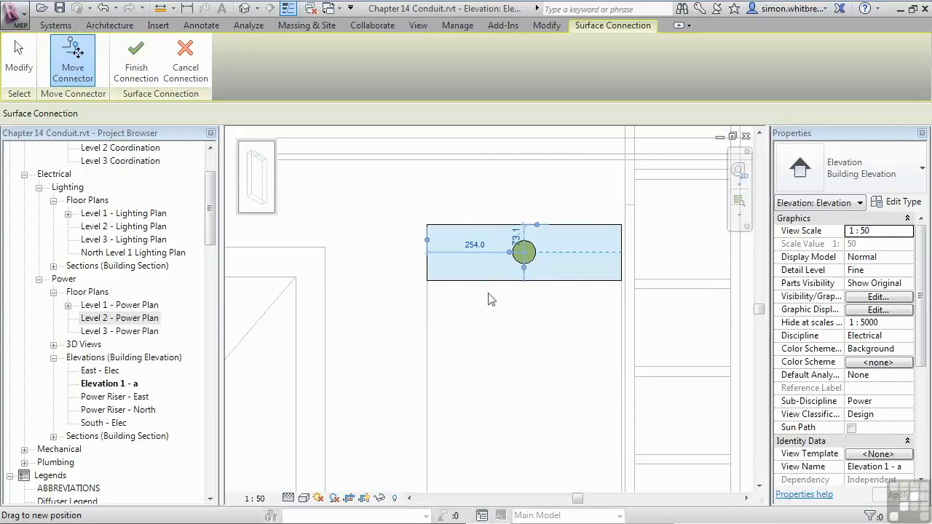
{"action": "left_click", "coordinate": [475, 246]}
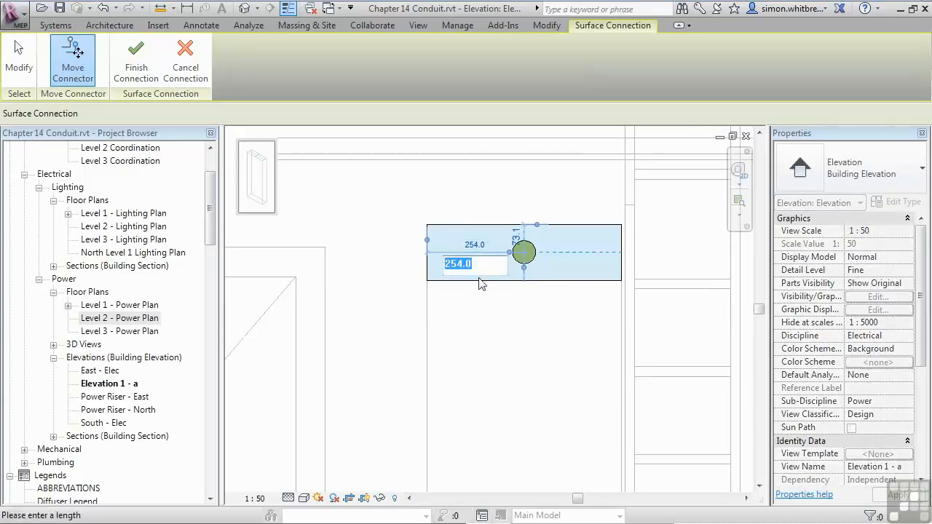
{"action": "type", "text": "50"}
{"action": "left_click_drag", "start_coordinate": [481, 284], "coordinate": [482, 284]}
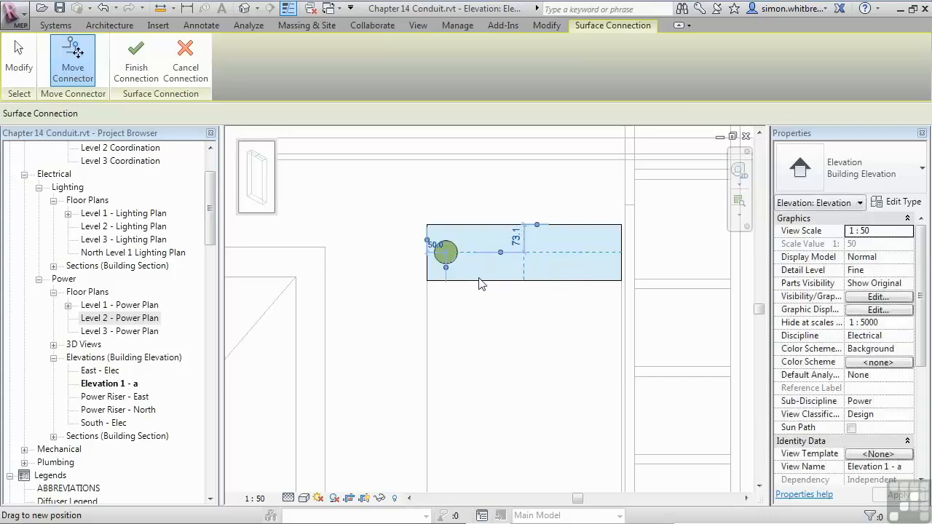
Place the conduit connector 50 mm from the upper edge of the distribution board's top face and finish the surface connection
{"action": "left_click", "coordinate": [516, 237]}
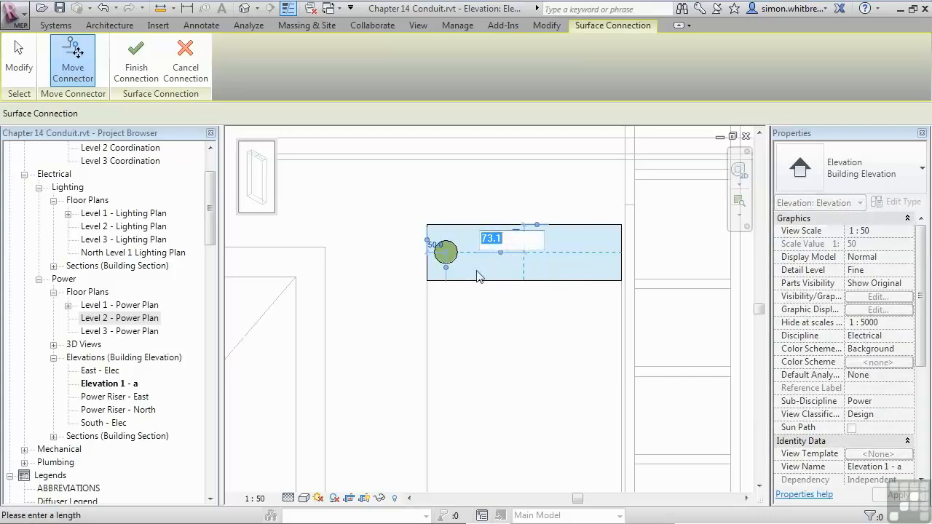
{"action": "type", "text": "50"}
{"action": "key", "text": "Return"}
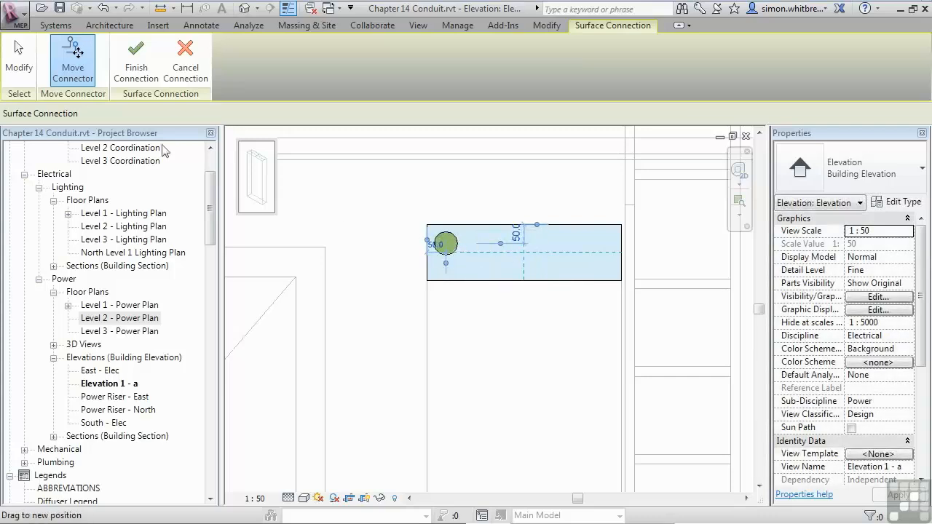
{"action": "left_click", "coordinate": [137, 73]}
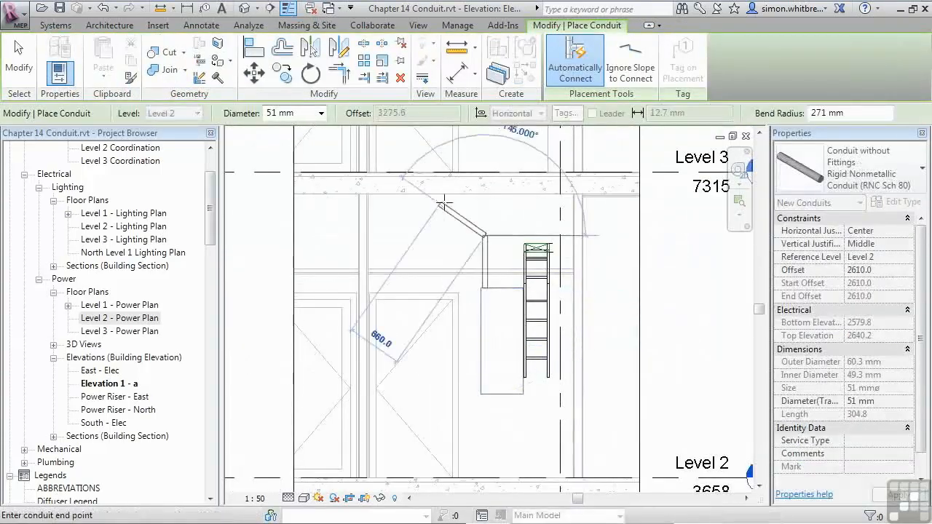
Draw a 51 mm conduit vertically from the board to an offset of about 3330 mm, turning horizontally away from the ladder tray
{"action": "left_click", "coordinate": [486, 222]}
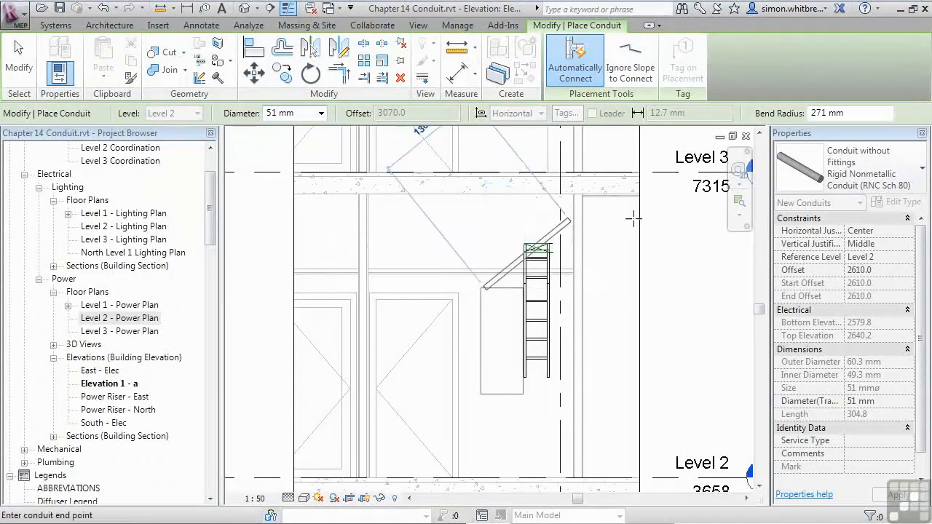
{"action": "left_click", "coordinate": [851, 176]}
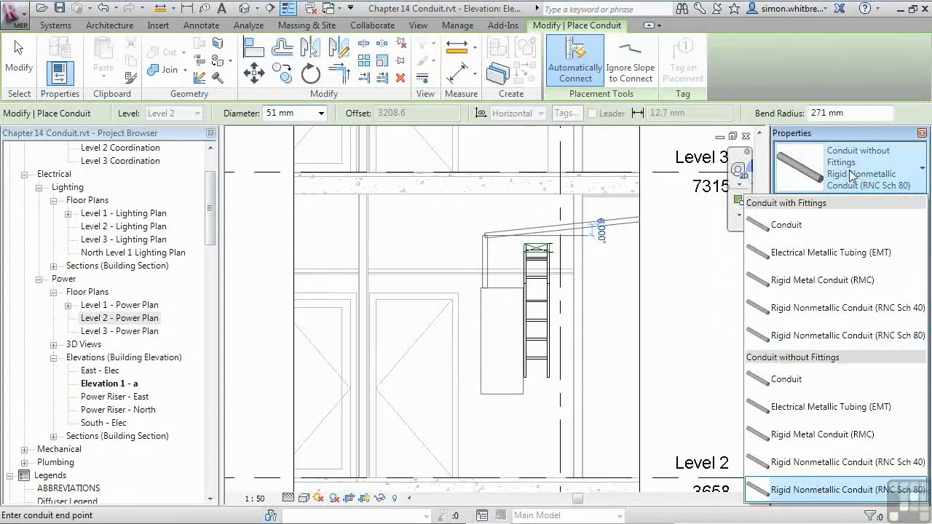
{"action": "left_click", "coordinate": [852, 176]}
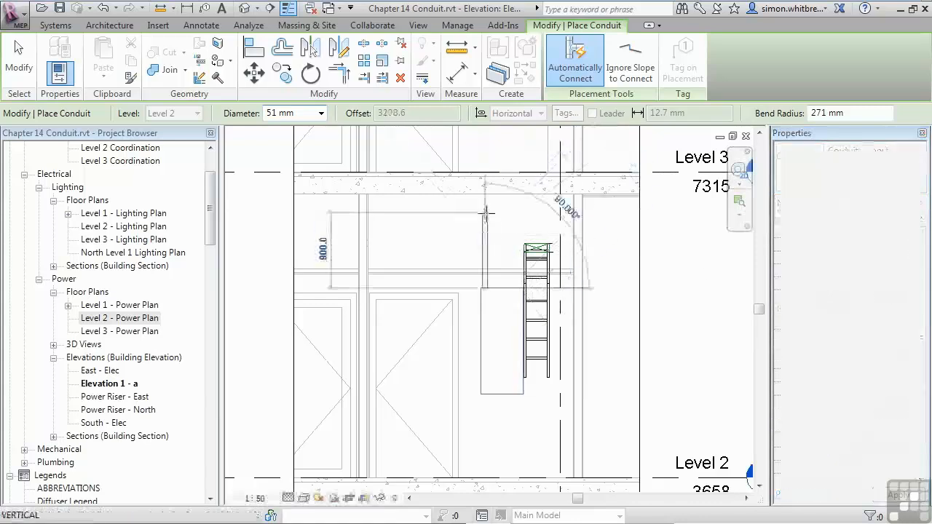
{"action": "left_click", "coordinate": [486, 200]}
{"action": "left_click", "coordinate": [376, 200]}
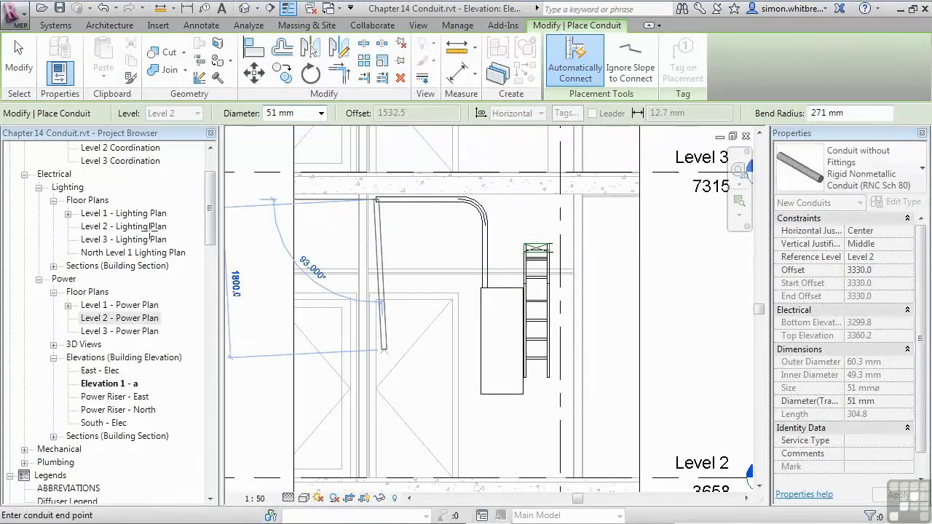
{"action": "left_click", "coordinate": [20, 71]}
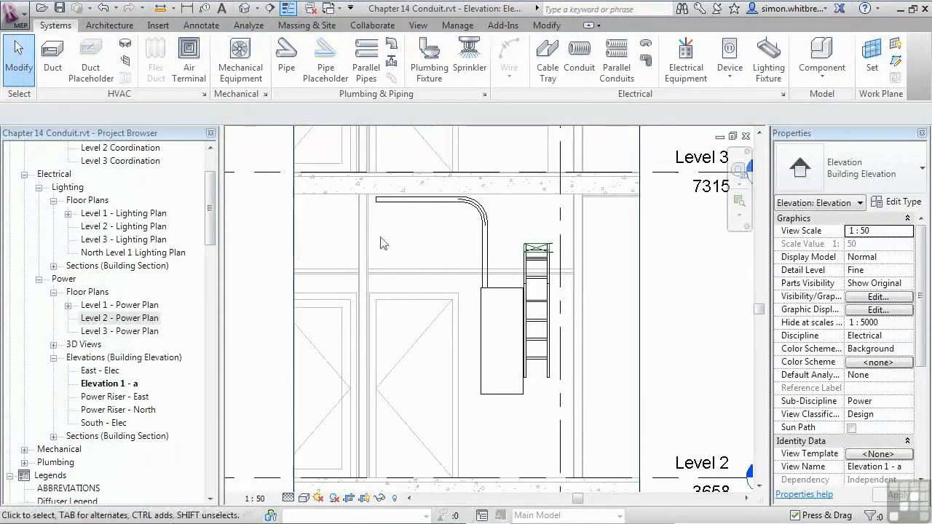
Lower the horizontal conduit to an offset of about 3086 mm and set the whole connected run's diameter to 25 mm
{"action": "left_click", "coordinate": [414, 203]}
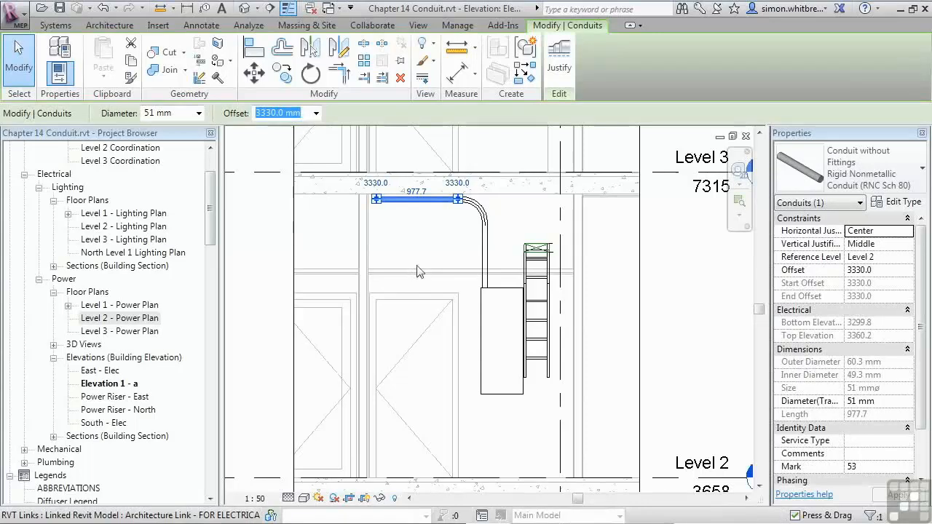
{"action": "left_click_drag", "start_coordinate": [387, 199], "coordinate": [406, 257]}
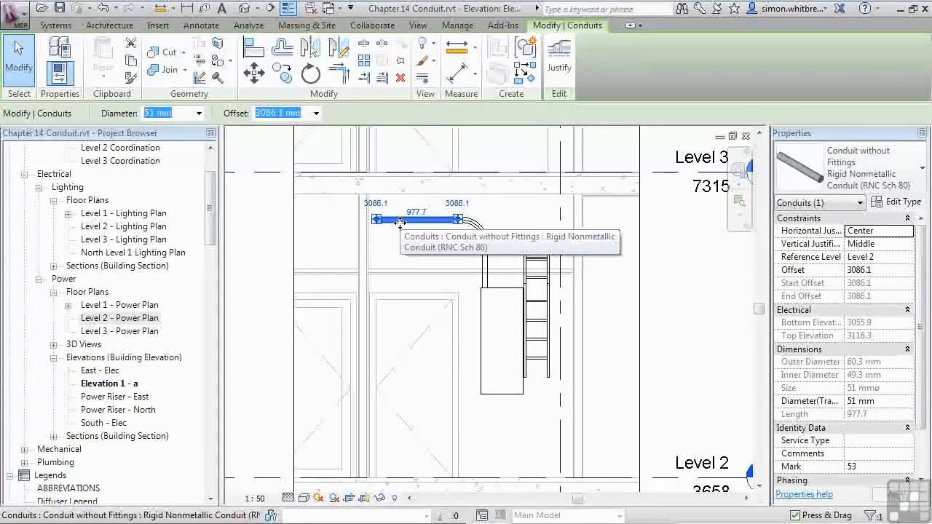
{"action": "key", "text": "Tab"}
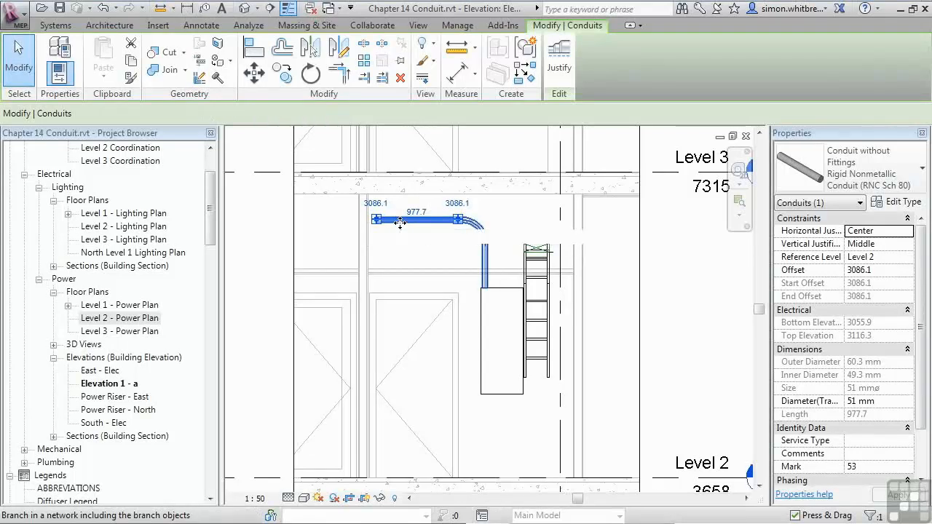
{"action": "left_click", "coordinate": [399, 221]}
{"action": "left_click", "coordinate": [212, 113]}
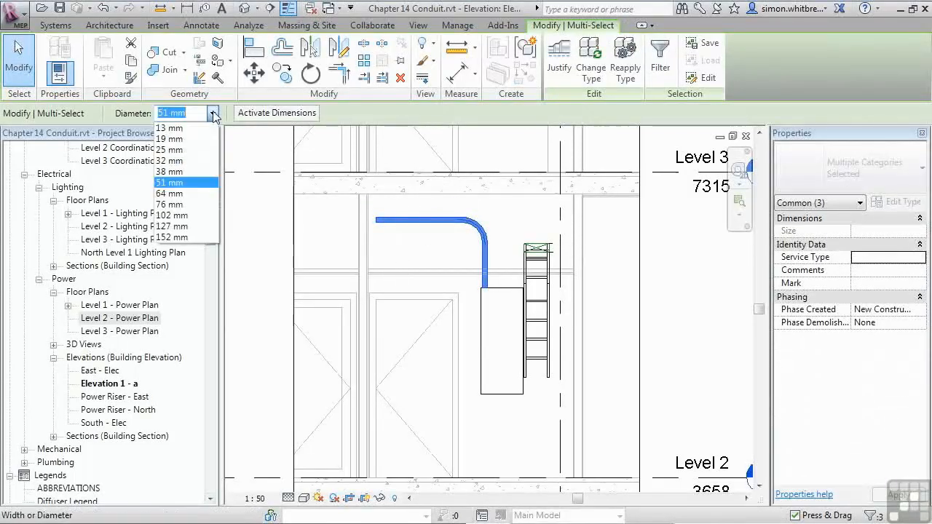
{"action": "left_click", "coordinate": [172, 150]}
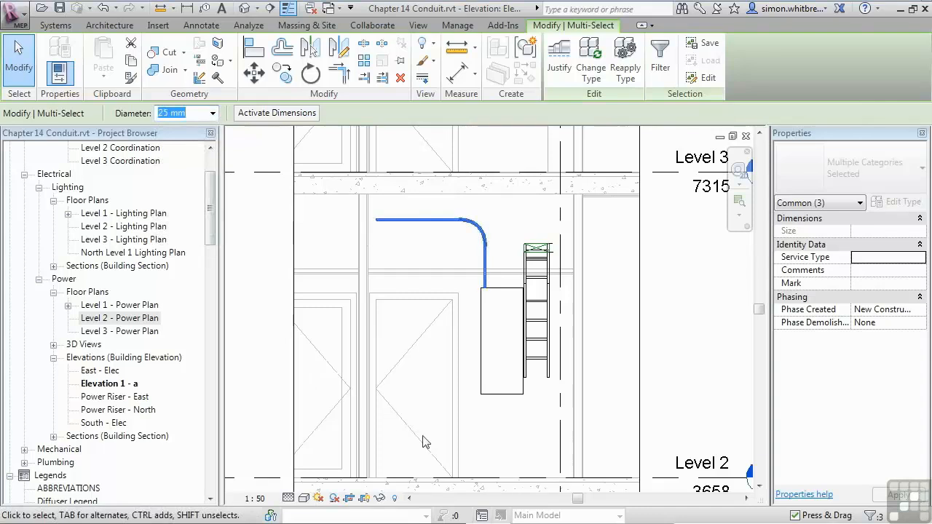
{"action": "left_click", "coordinate": [440, 244]}
Change the horizontal and vertical conduits to the Conduit with Fittings type Rigid Nonmetallic Conduit (RNC Sch 80)
{"action": "scroll", "coordinate": [423, 377], "scroll_direction": "up", "scroll_amount": 3}
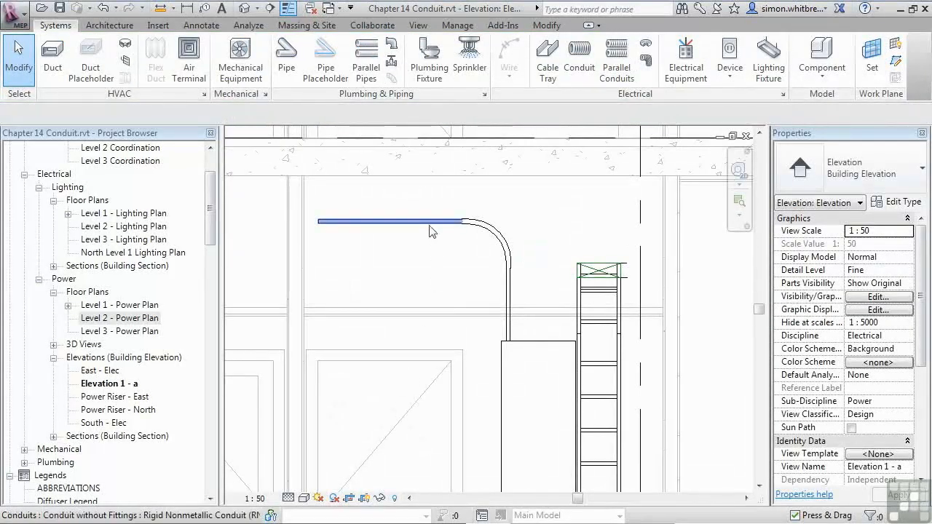
{"action": "key", "text": "Tab"}
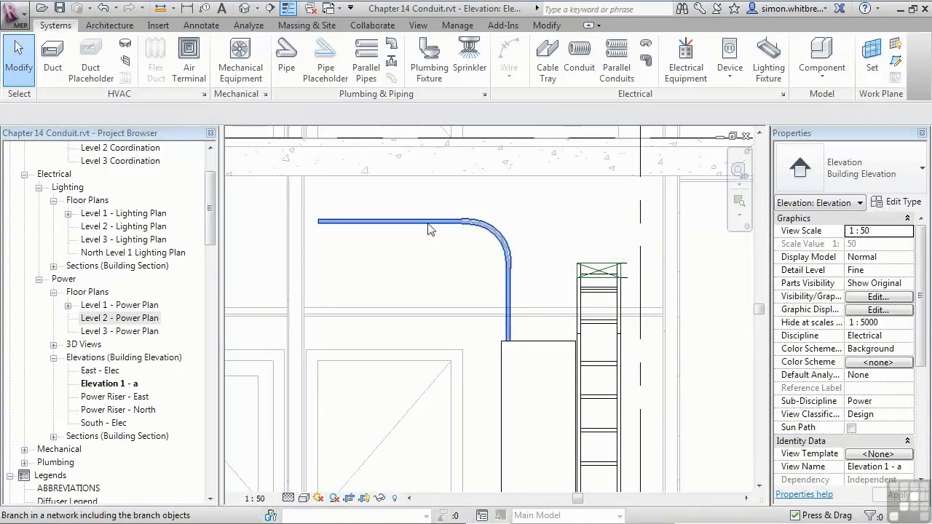
{"action": "left_click", "coordinate": [428, 230]}
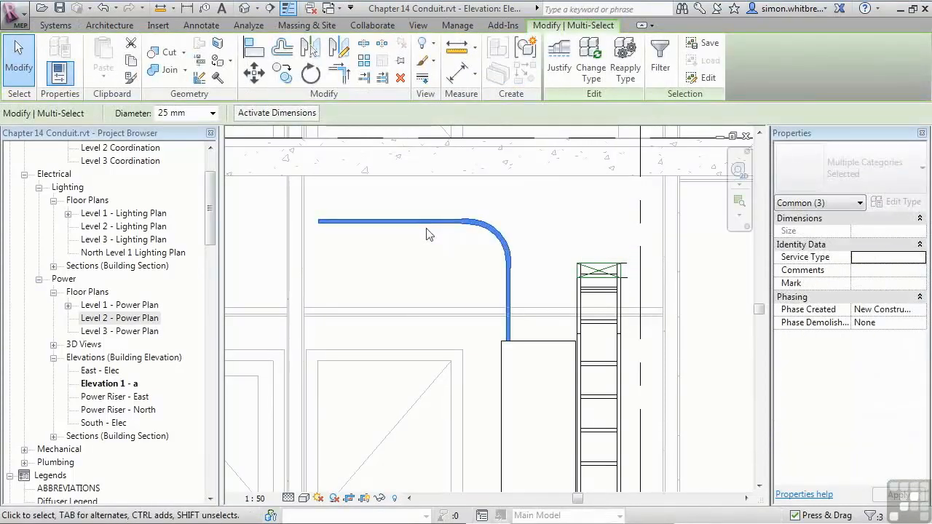
{"action": "left_click", "coordinate": [430, 249]}
{"action": "left_click", "coordinate": [424, 228]}
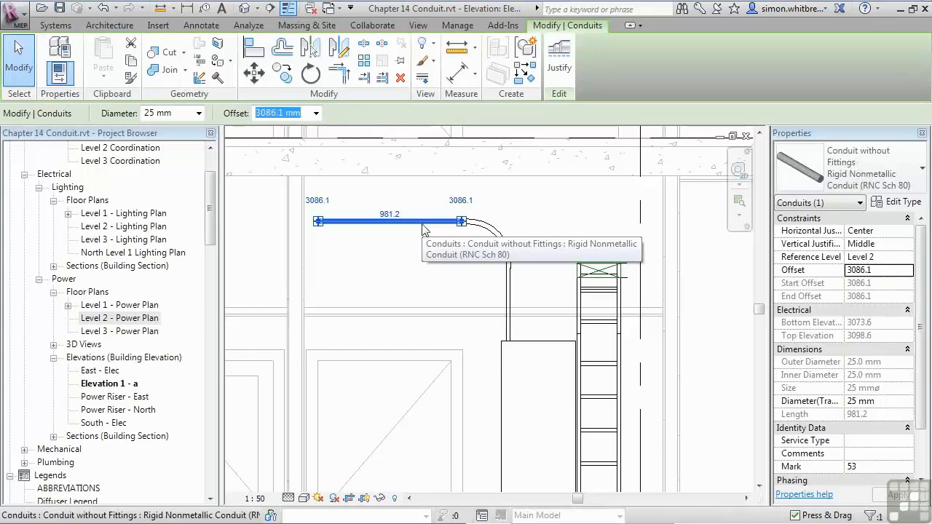
{"action": "left_click", "coordinate": [852, 181]}
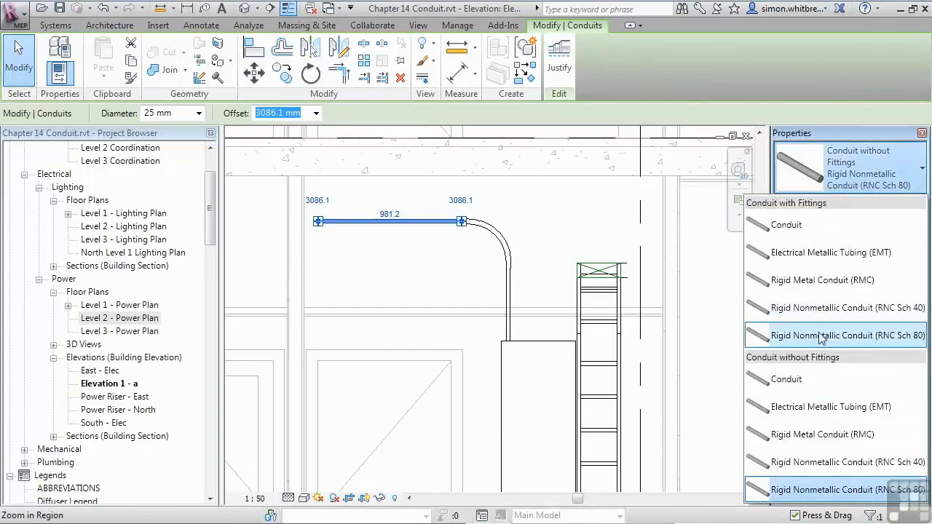
{"action": "left_click", "coordinate": [838, 489]}
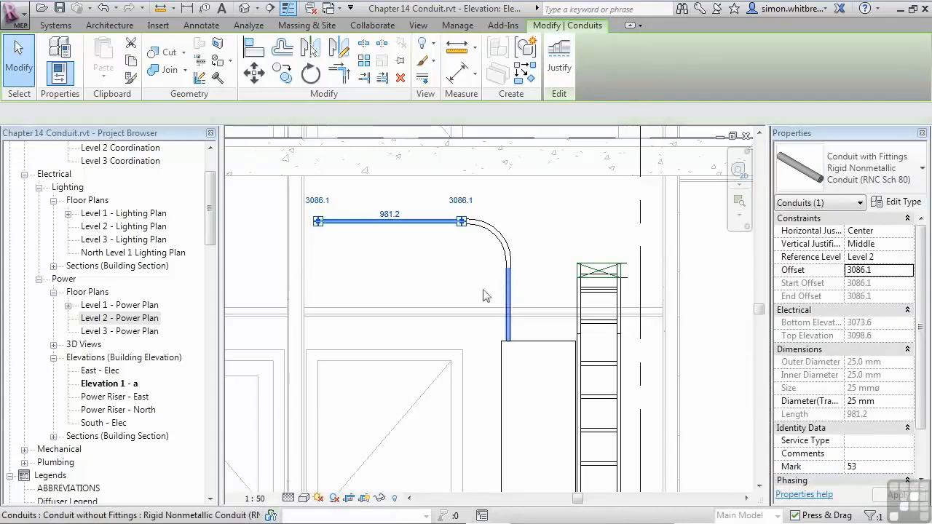
{"action": "left_click", "coordinate": [510, 302]}
{"action": "left_click", "coordinate": [837, 171]}
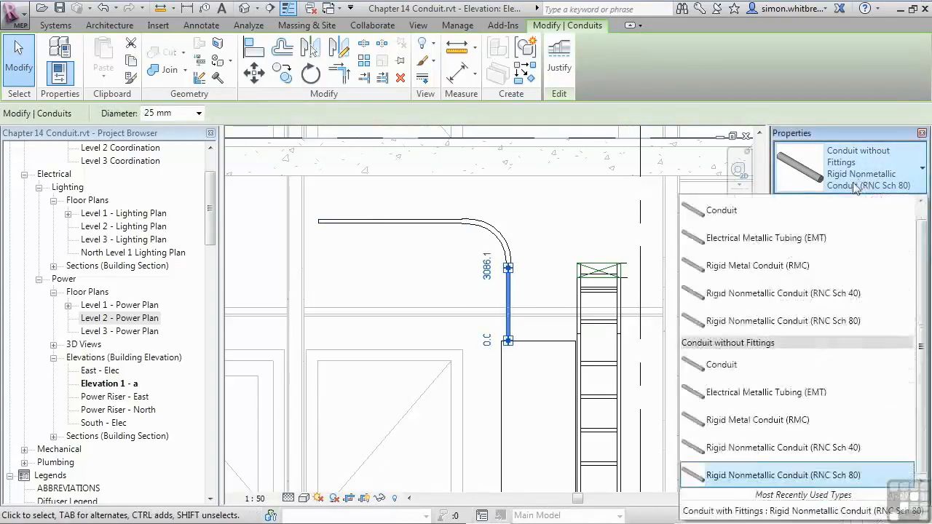
Reapply the conduit type to the entire connected run, including the bend
{"action": "key", "text": "Tab"}
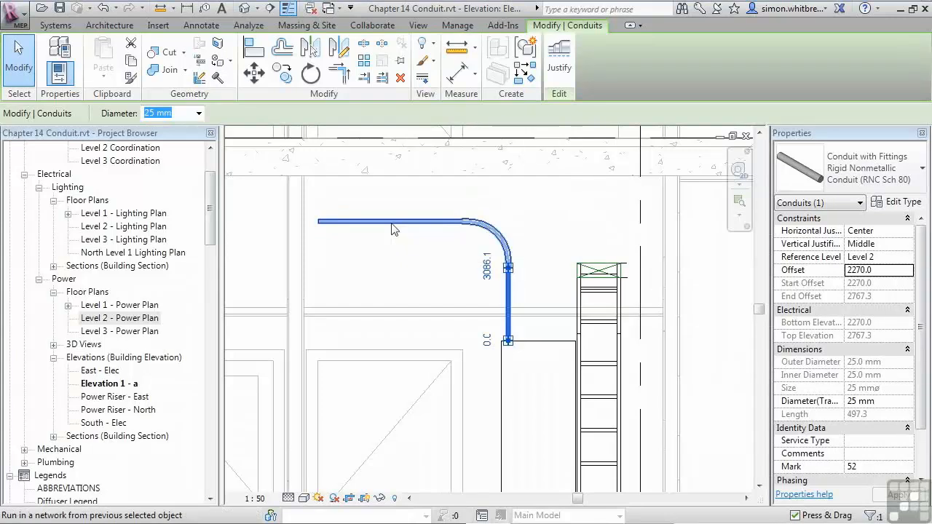
{"action": "left_click", "coordinate": [391, 229]}
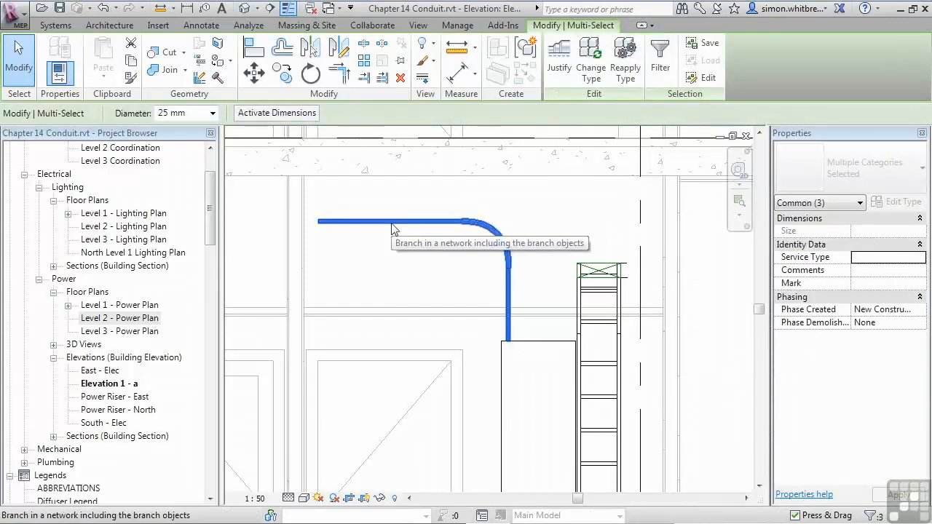
{"action": "left_click", "coordinate": [625, 83]}
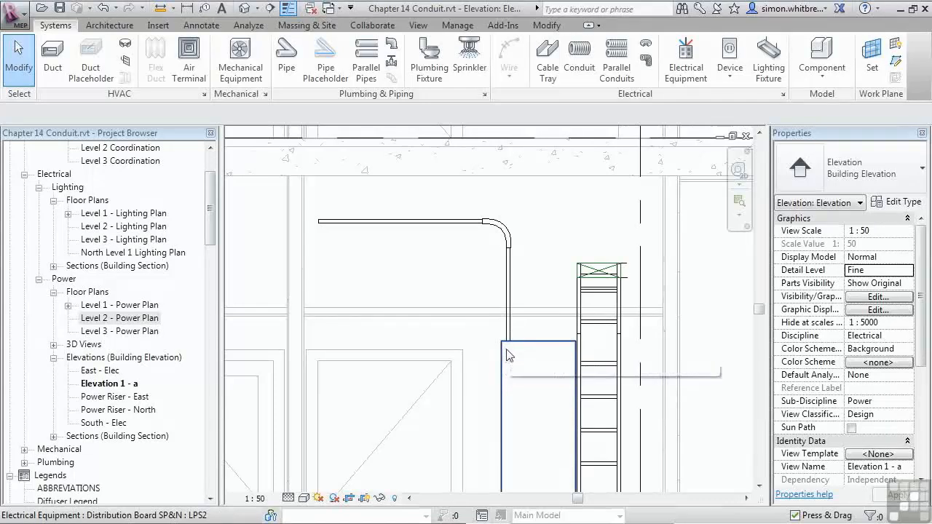
Create parallel conduits from the whole run with Concentric Bend Radius, a horizontal number of 4 and a horizontal offset of 100 mm
{"action": "left_click", "coordinate": [569, 76]}
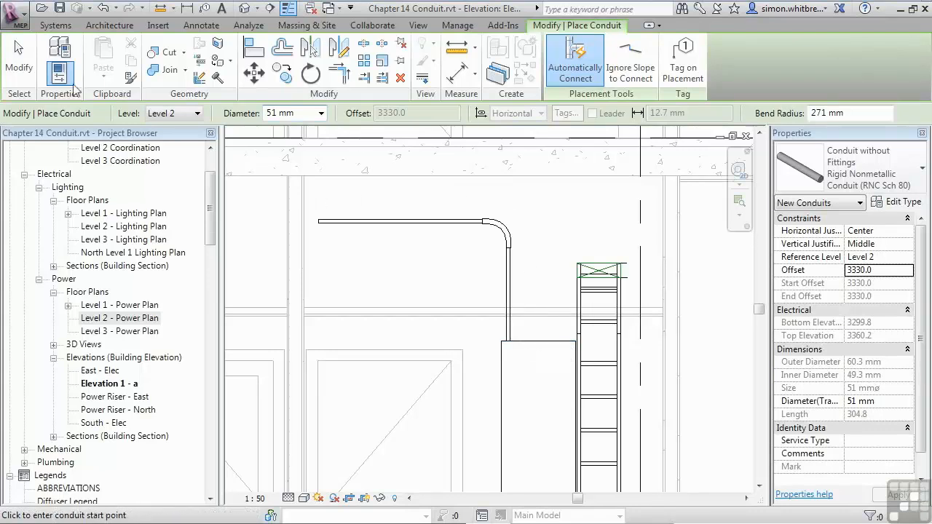
{"action": "left_click", "coordinate": [19, 60]}
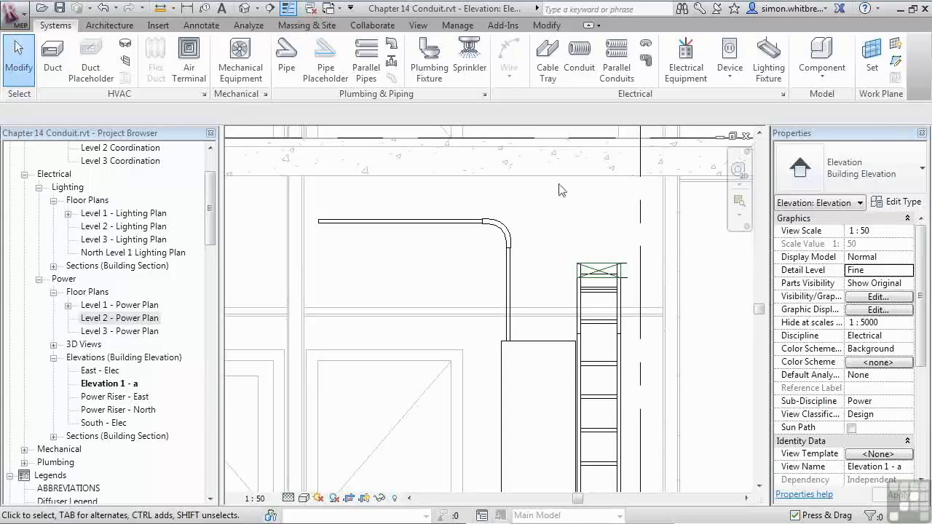
{"action": "left_click", "coordinate": [614, 75]}
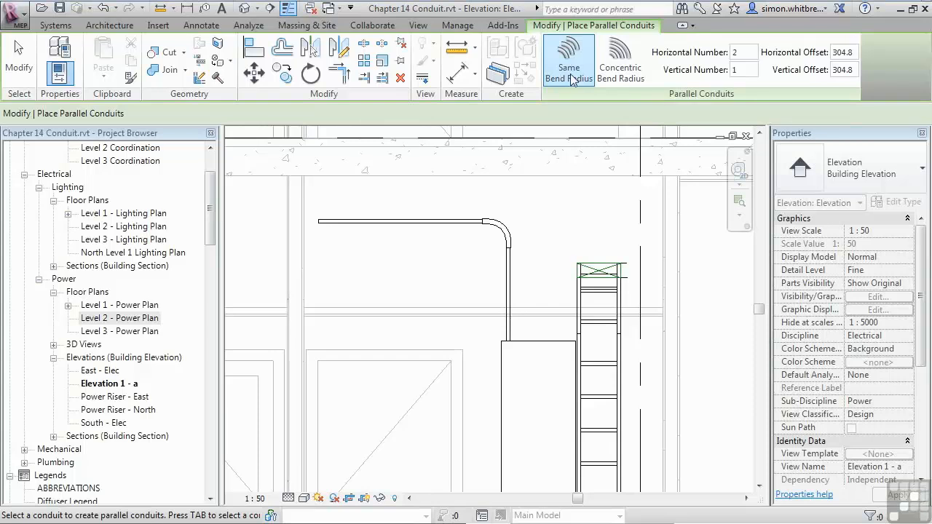
{"action": "left_click", "coordinate": [611, 82]}
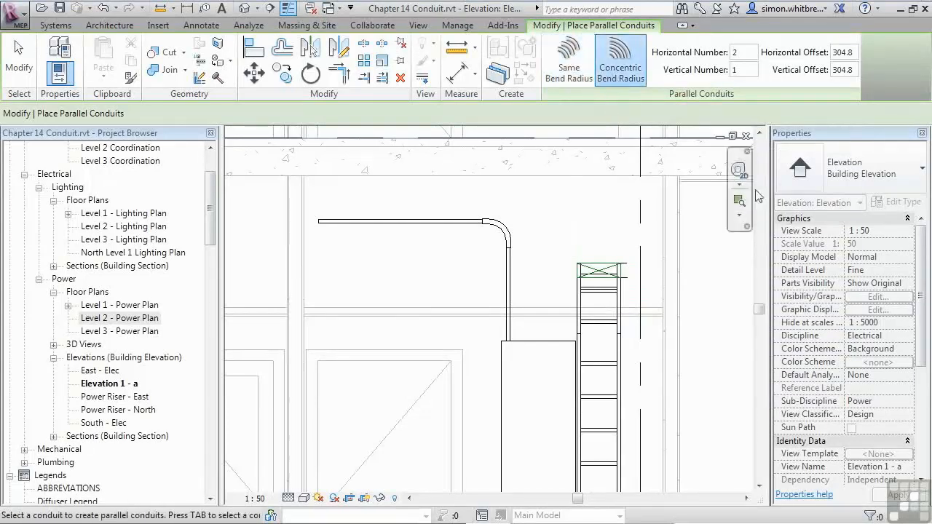
{"action": "left_click", "coordinate": [732, 53]}
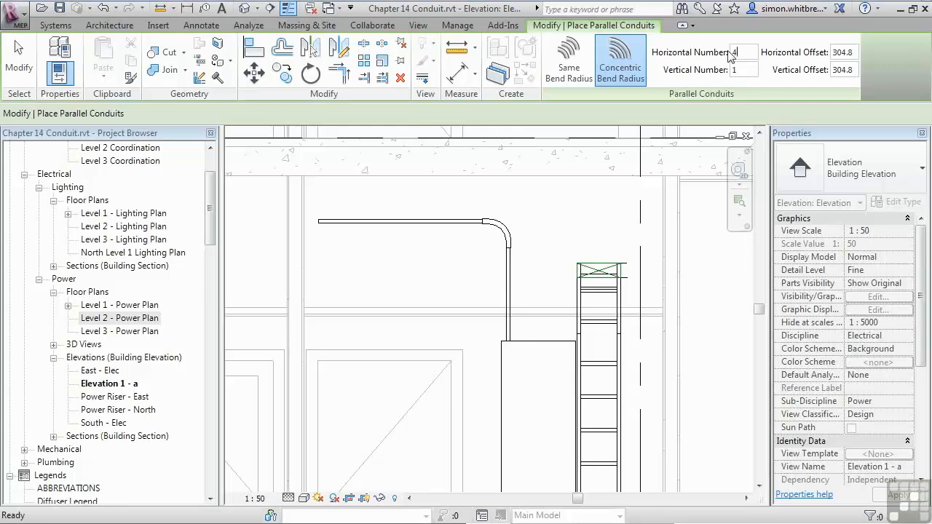
{"action": "left_click", "coordinate": [841, 52]}
{"action": "type", "text": "100"}
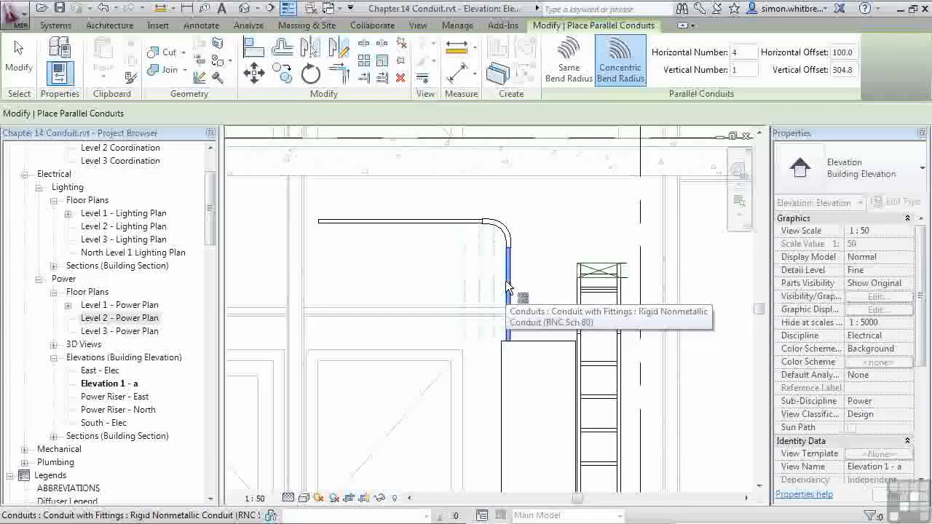
{"action": "key", "text": "Tab"}
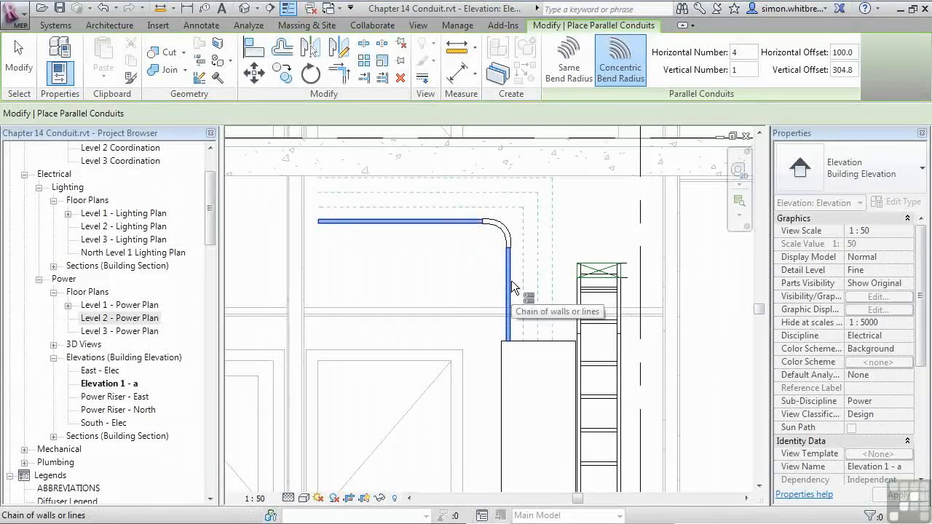
{"action": "left_click", "coordinate": [511, 281]}
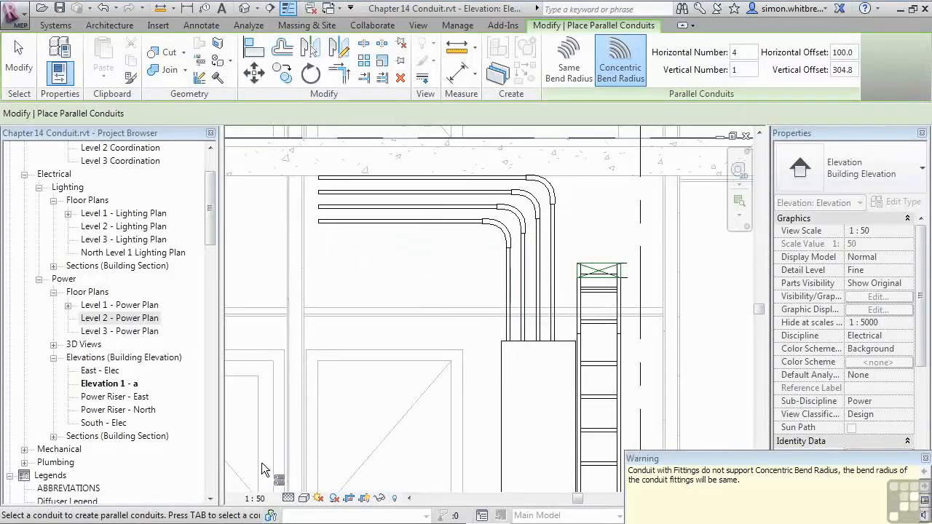
{"action": "left_click_drag", "start_coordinate": [783, 413], "coordinate": [435, 274]}
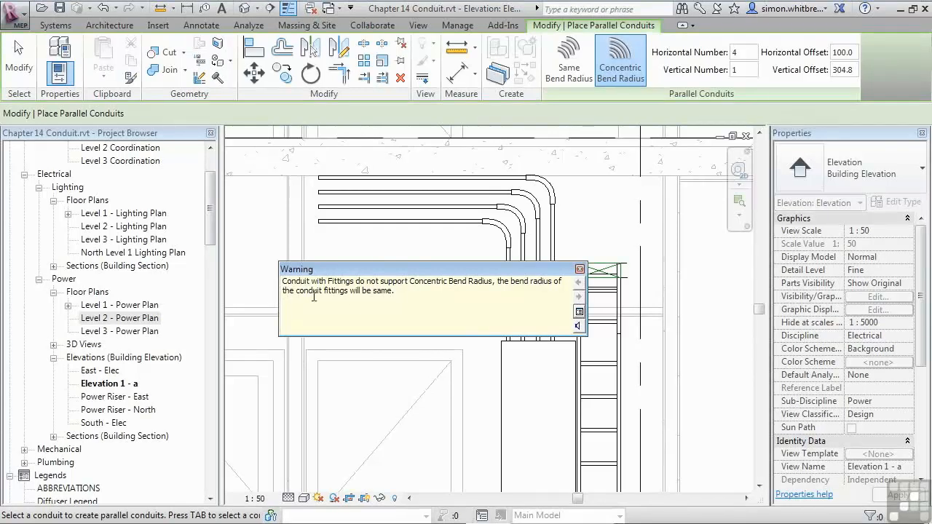
{"action": "left_click", "coordinate": [580, 269]}
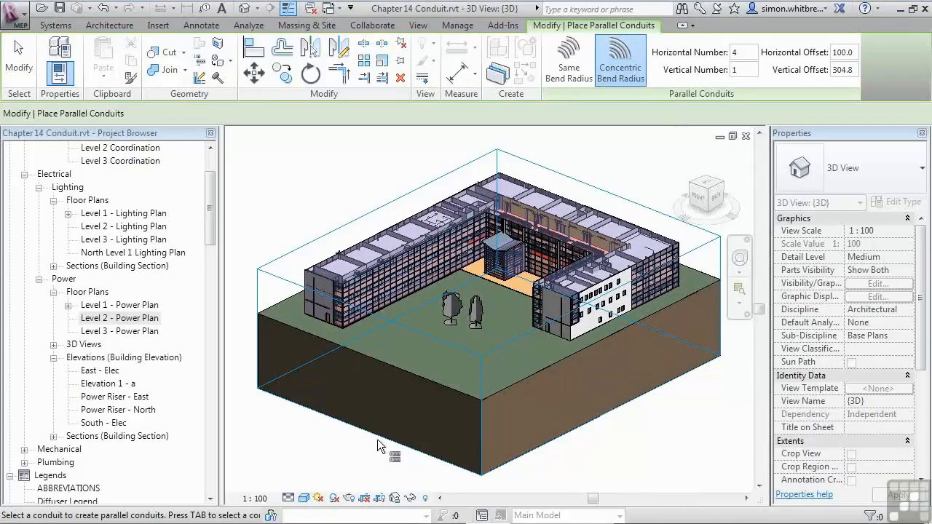
Orient the 3D view to the Elevation 1 - a building elevation to isolate the area around the parallel conduits
{"action": "right_click", "coordinate": [705, 201]}
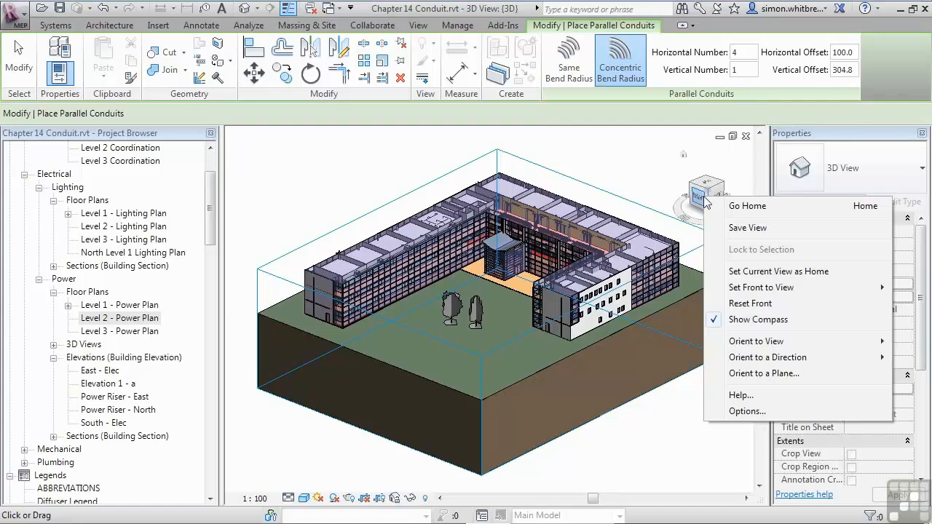
{"action": "mouse_move", "coordinate": [754, 343]}
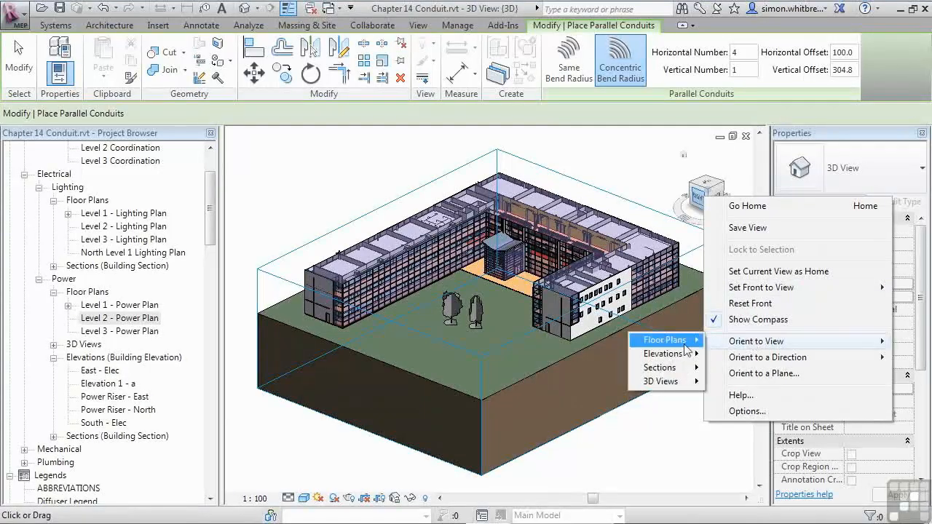
{"action": "mouse_move", "coordinate": [661, 357]}
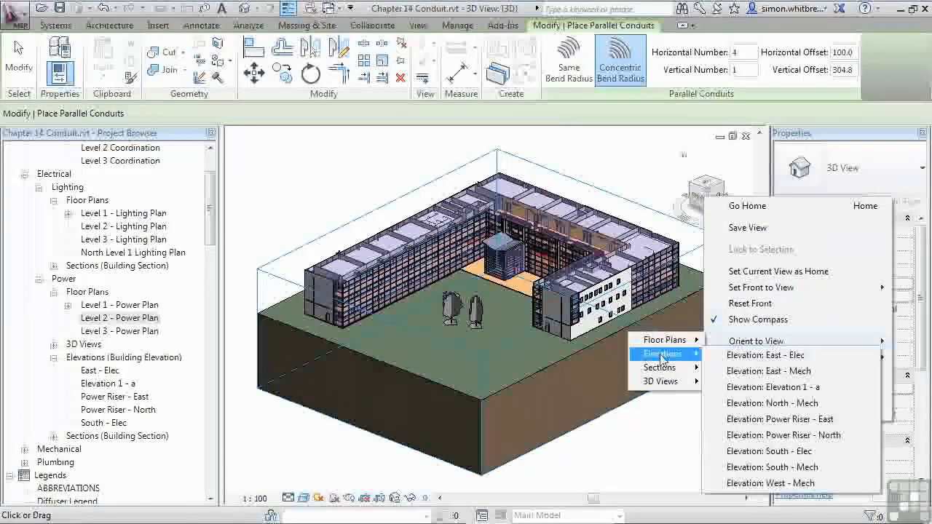
{"action": "left_click", "coordinate": [792, 388]}
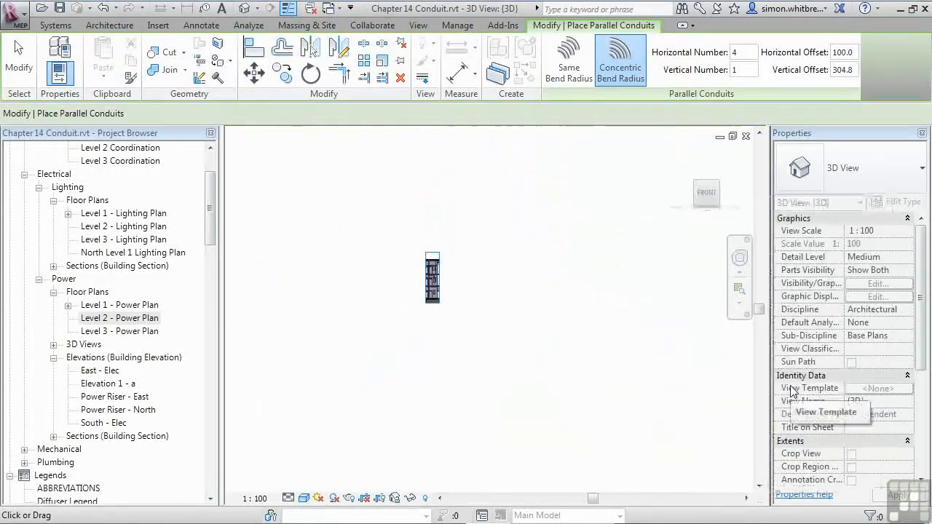
{"action": "scroll", "coordinate": [432, 283], "scroll_direction": "up", "scroll_amount": 5}
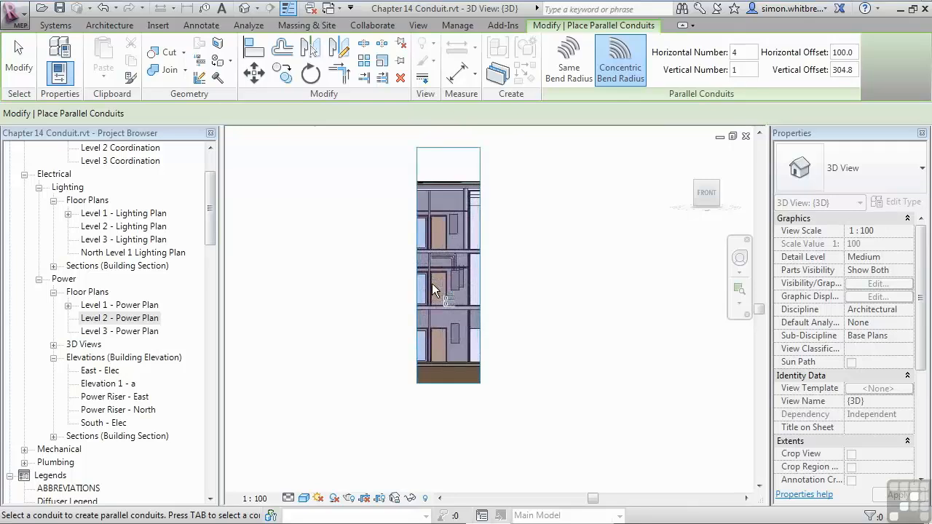
{"action": "middle_click_drag", "start_coordinate": [484, 265], "coordinate": [484, 245], "text": "shift"}
End parallel conduit placement, check one horizontal conduit above the distribution board, and set the 3D view's detail level to Fine
{"action": "key", "text": "Escape"}
{"action": "key", "text": "Escape"}
{"action": "left_click", "coordinate": [483, 232]}
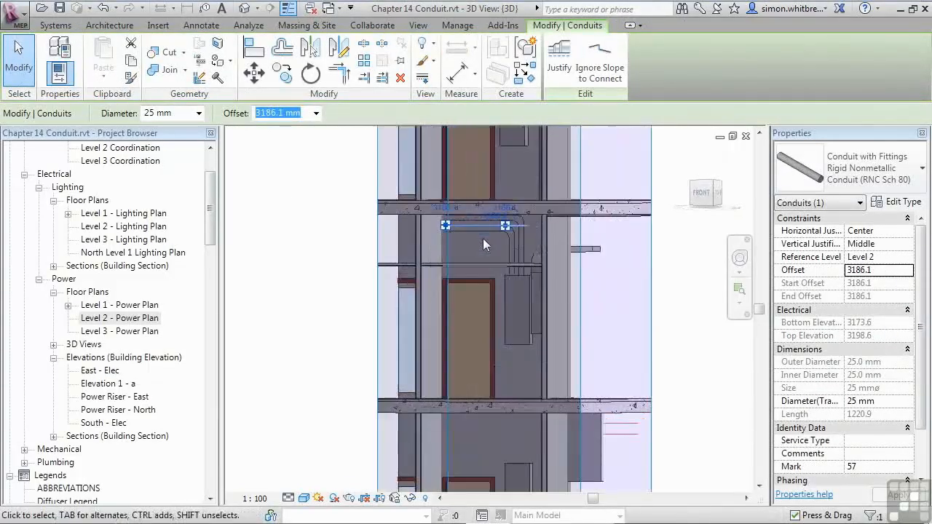
{"action": "scroll", "coordinate": [484, 245], "scroll_direction": "up", "scroll_amount": 3}
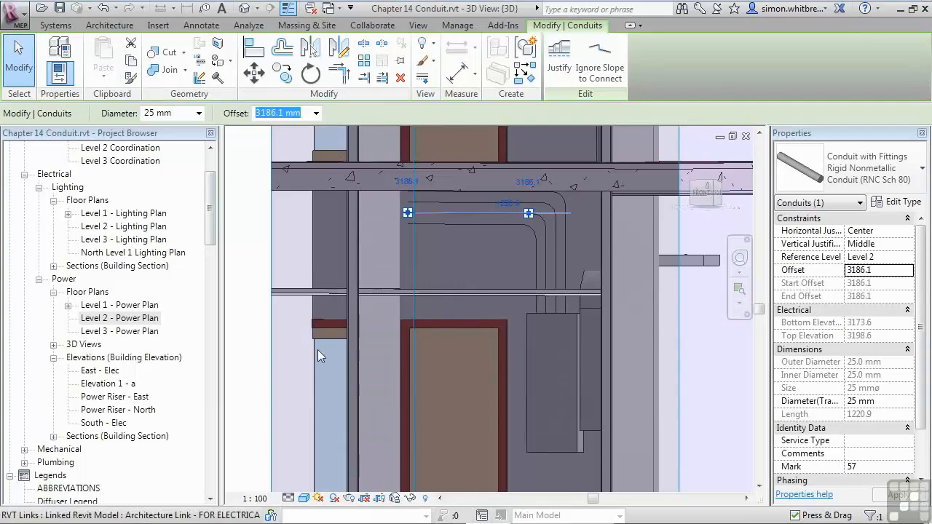
{"action": "key", "text": "Escape"}
{"action": "left_click", "coordinate": [289, 500]}
{"action": "left_click", "coordinate": [306, 483]}
{"action": "middle_click_drag", "start_coordinate": [535, 335], "coordinate": [502, 358], "text": "shift"}
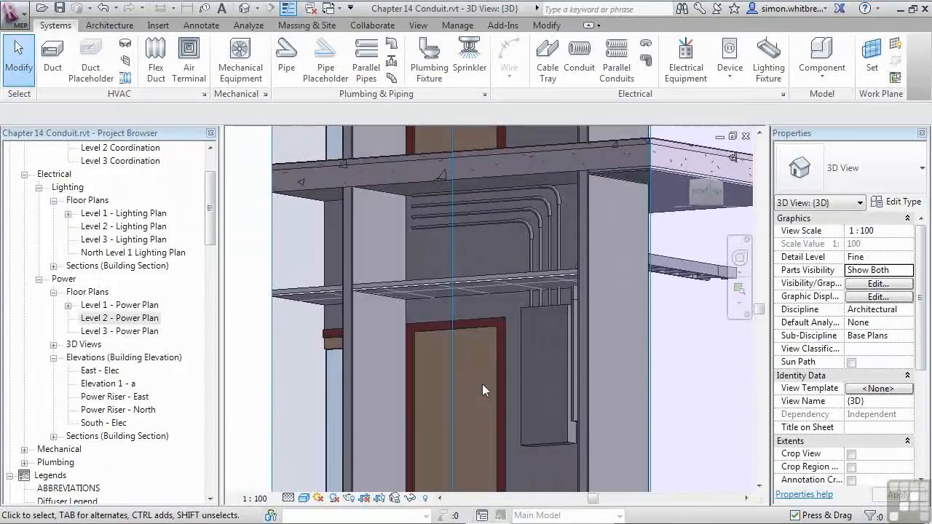